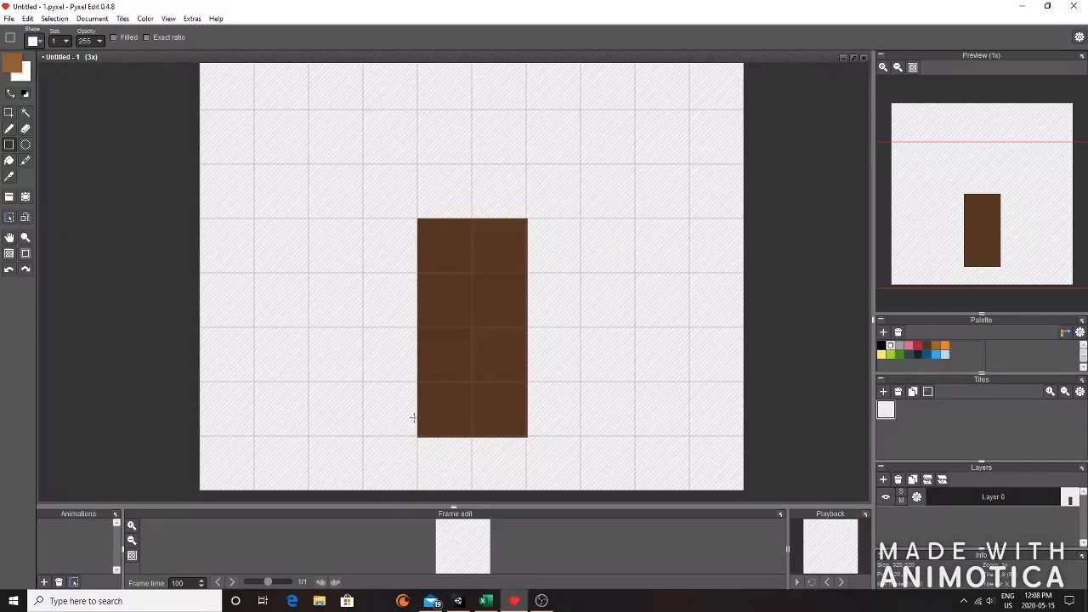
- Draw a narrow light-brown rectangle along the left edge of the dark brown panel, ending above its bottom, and fill it
drag(413, 409, 412, 219)
click(8, 160)
click(417, 346)
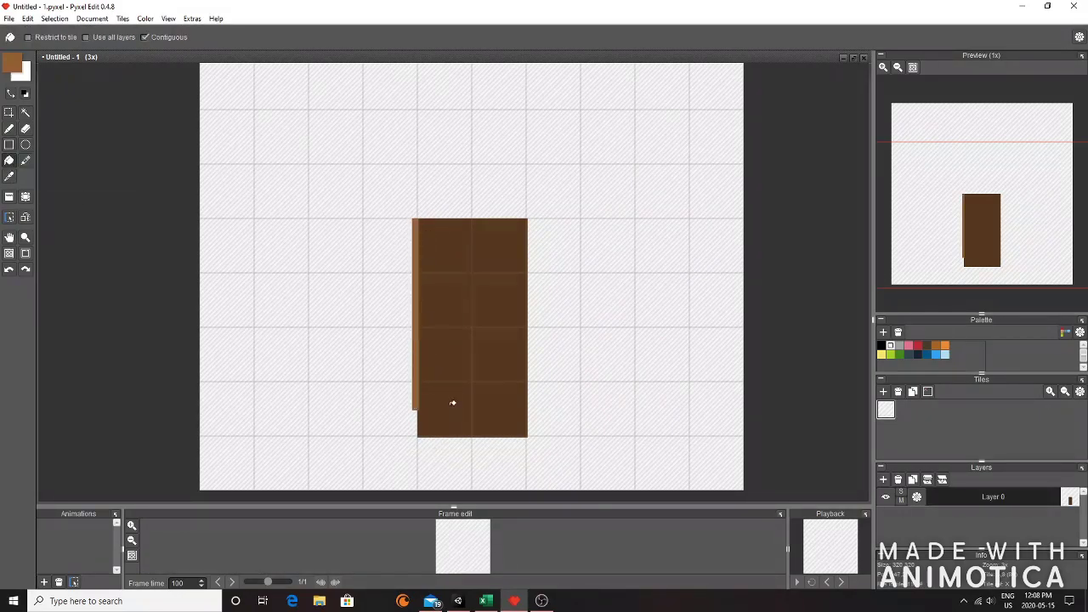
- Draw a matching narrow light-brown rectangle along the panel's right edge and fill it with the same colour
click(8, 144)
drag(528, 407, 533, 217)
scroll(403, 230, up, 2)
scroll(791, 264, down, 2)
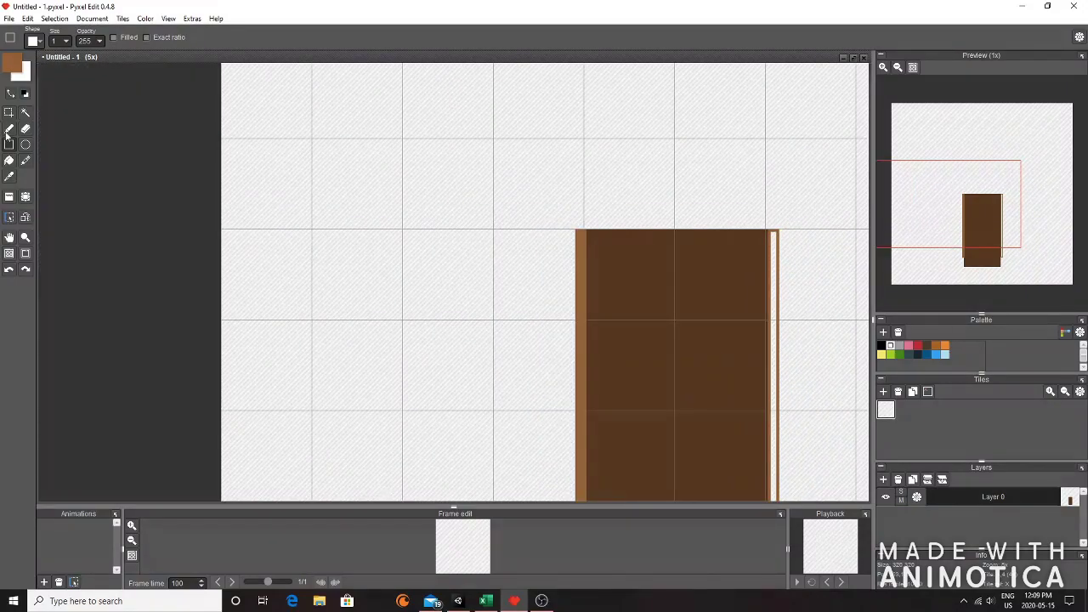
key(f)
scroll(790, 356, down, 2)
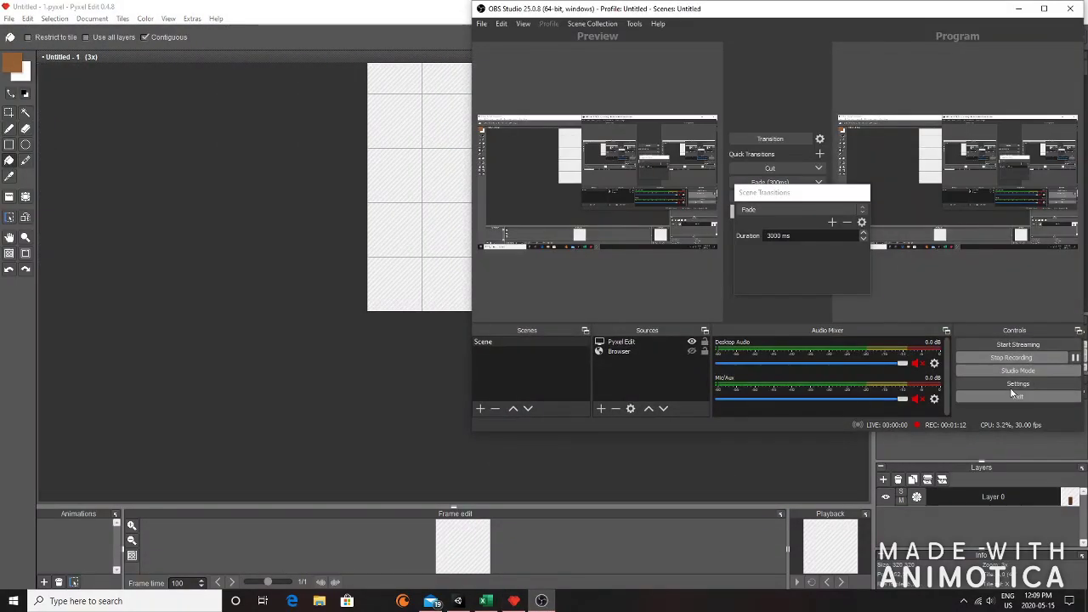
- Minimize the OBS Studio window and return to the sprite canvas in Pyxel Edit
click(1020, 7)
scroll(618, 157, down, 2)
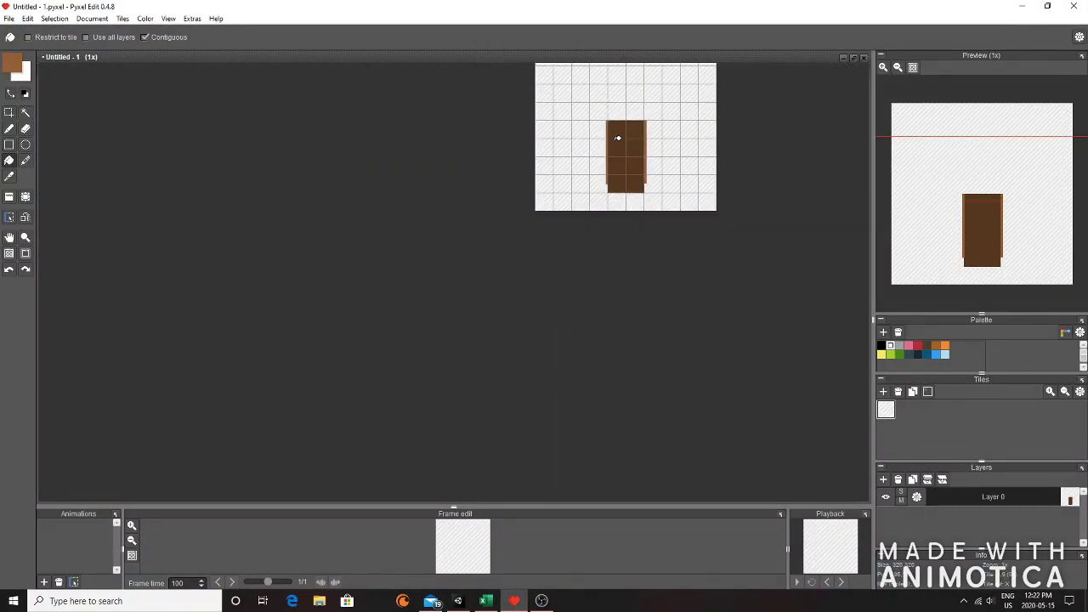
scroll(617, 138, up, 3)
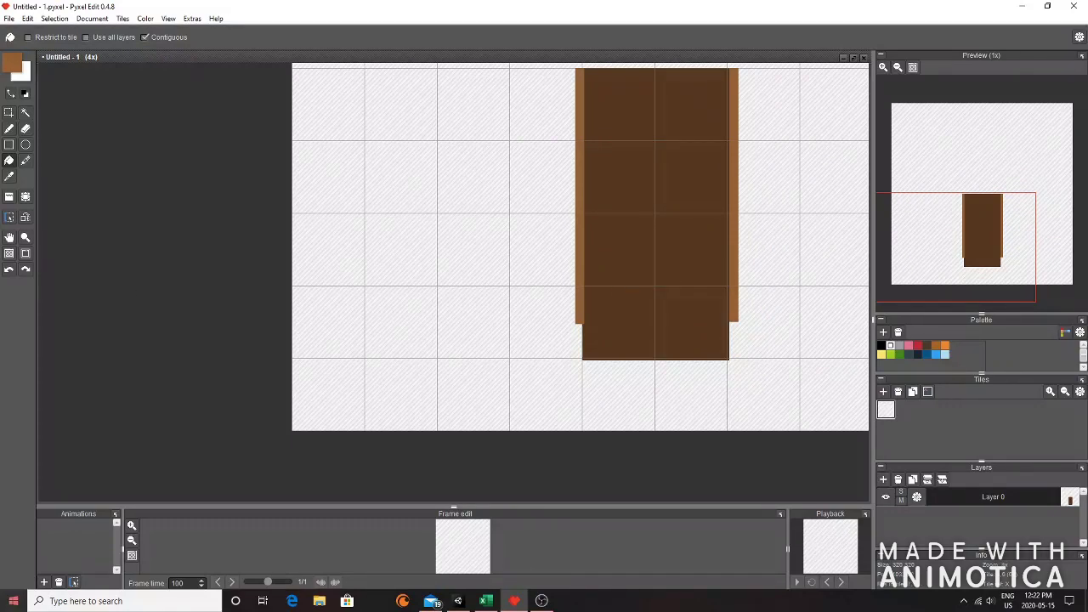
- Sample the panel's brown, darken it to #412a18, and draw one-pixel vertical lines along the outer edges of both light-brown strips
right_click(628, 232)
click(15, 63)
click(119, 125)
click(165, 240)
click(9, 144)
scroll(590, 222, down, 1)
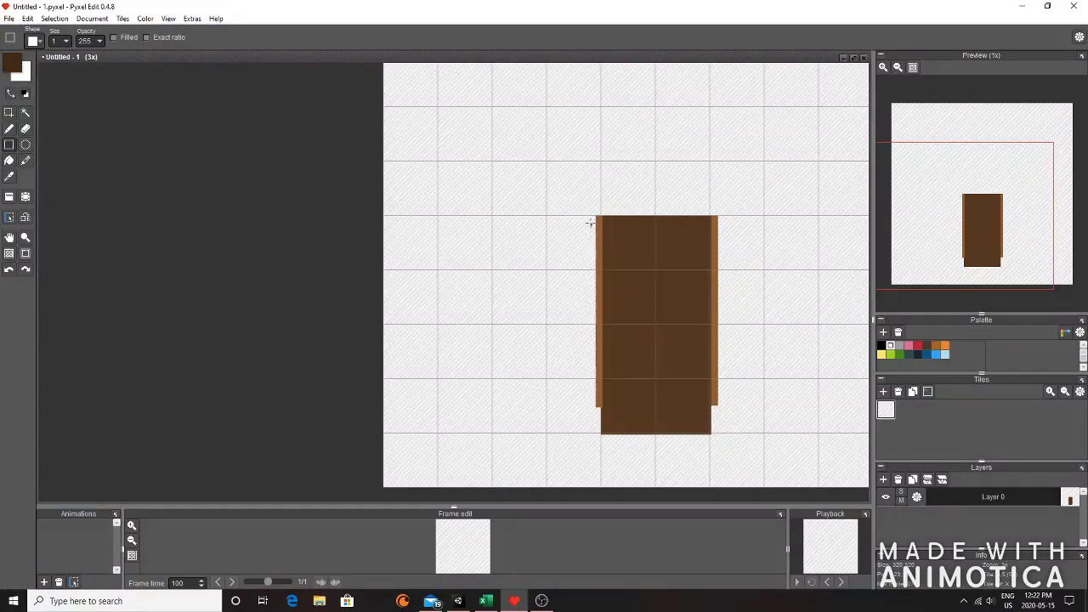
drag(595, 406, 595, 217)
drag(717, 405, 718, 218)
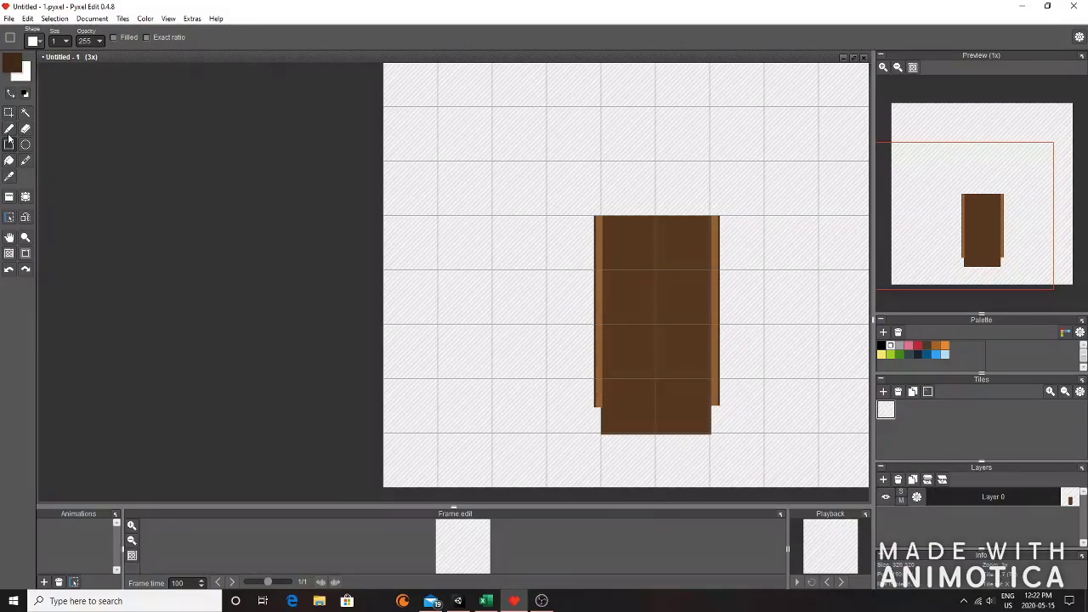
- Darken the foreground brown slightly and draw a filled block beneath the left light-brown strip, down to the panel's bottom edge
click(15, 66)
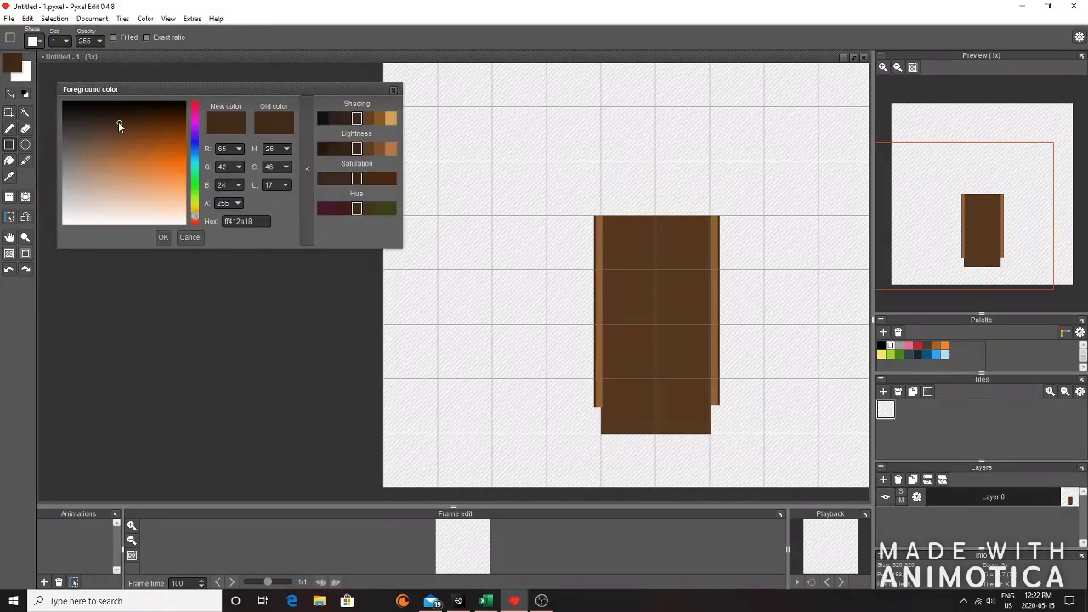
click(164, 237)
scroll(609, 420, up, 3)
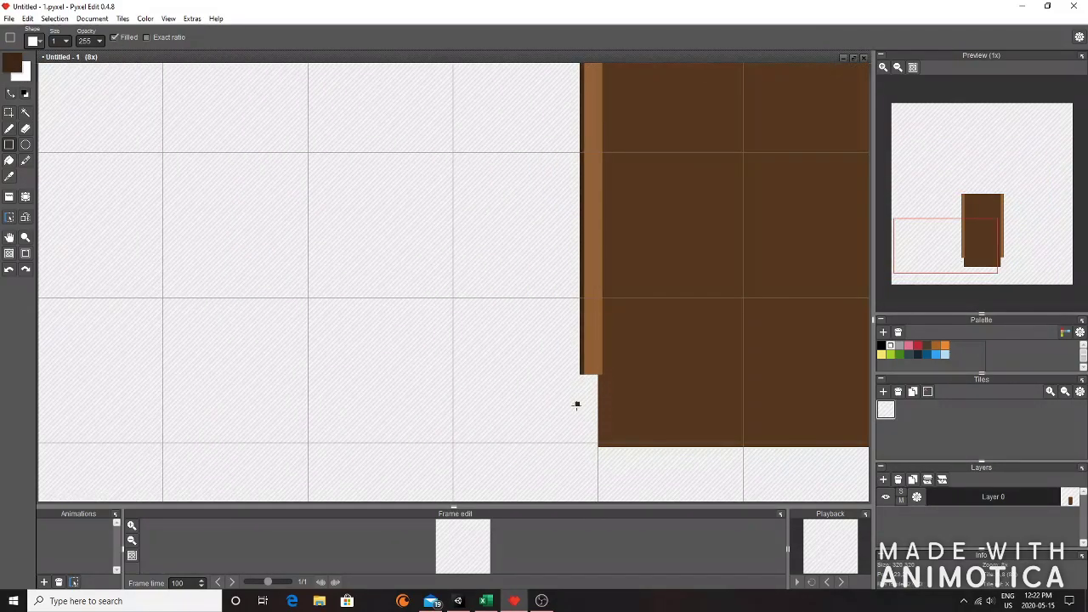
mouse_move(594, 377)
mouse_down()
mouse_move(581, 446)
mouse_move(599, 409)
mouse_move(599, 447)
mouse_up()
scroll(616, 370, down, 2)
scroll(690, 402, up, 3)
scroll(860, 346, down, 5)
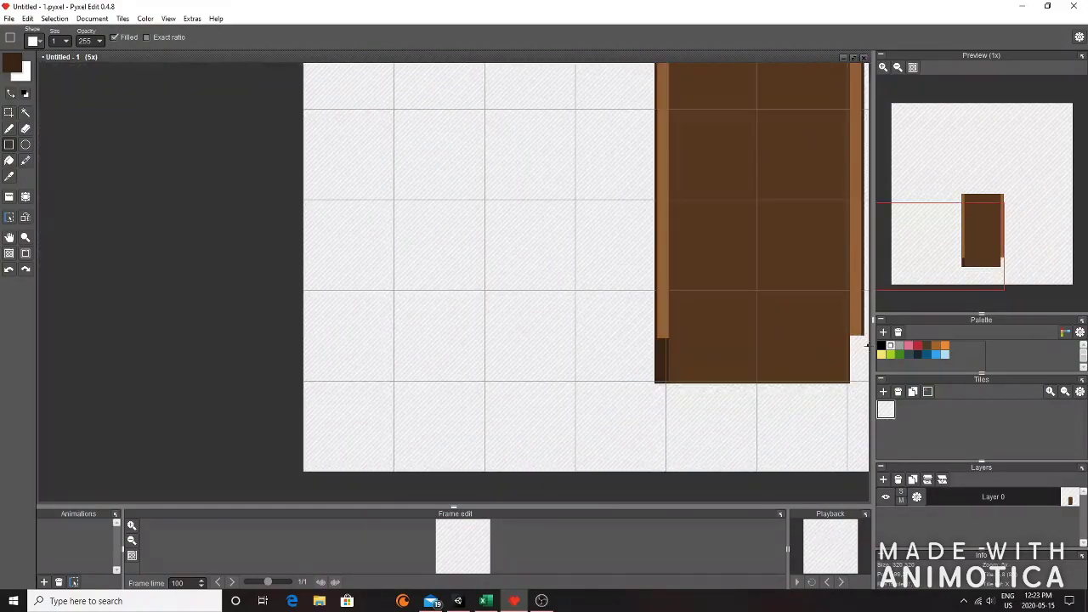
- Draw a matching filled dark block beneath the right light-brown strip, down to the panel's bottom edge
drag(859, 348, 605, 381)
scroll(609, 373, up, 7)
drag(644, 320, 684, 488)
scroll(684, 489, down, 5)
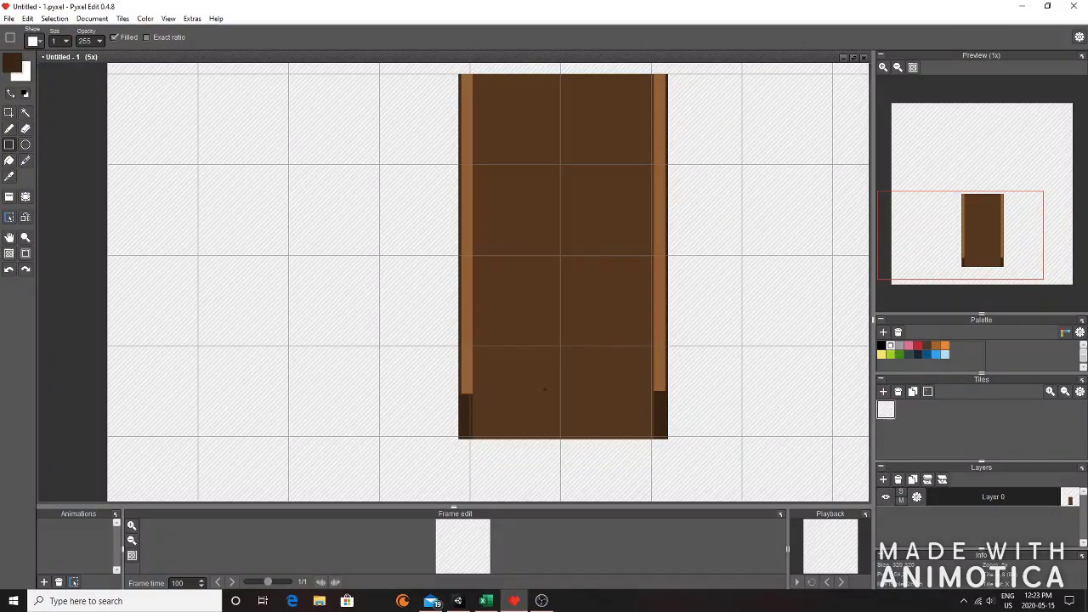
- Set the Pen tool's foreground colour to a very dark, near-black brown
scroll(633, 412, up, 1)
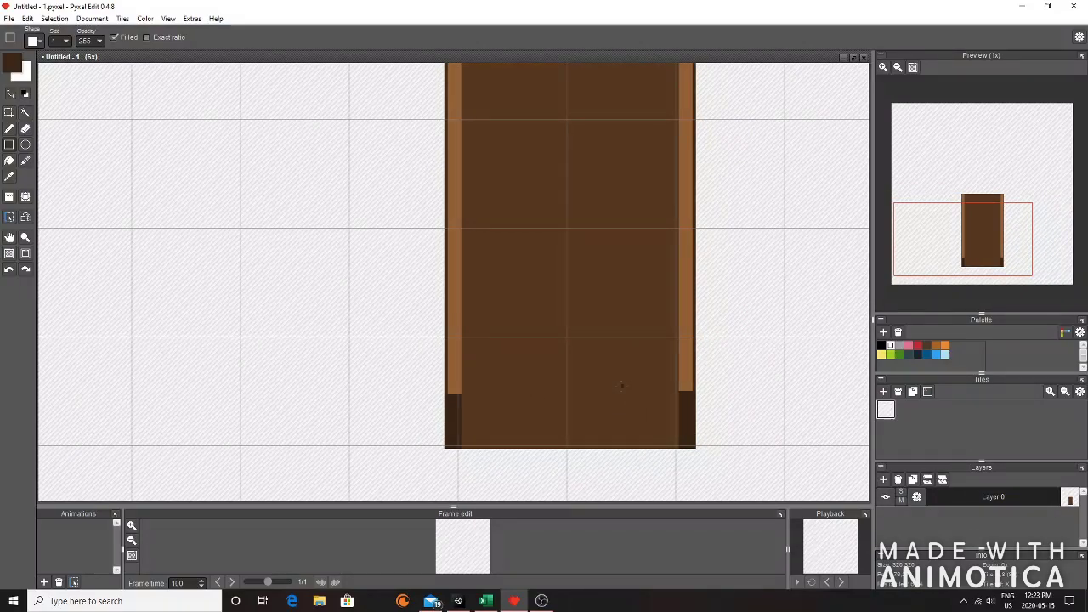
scroll(621, 385, up, 3)
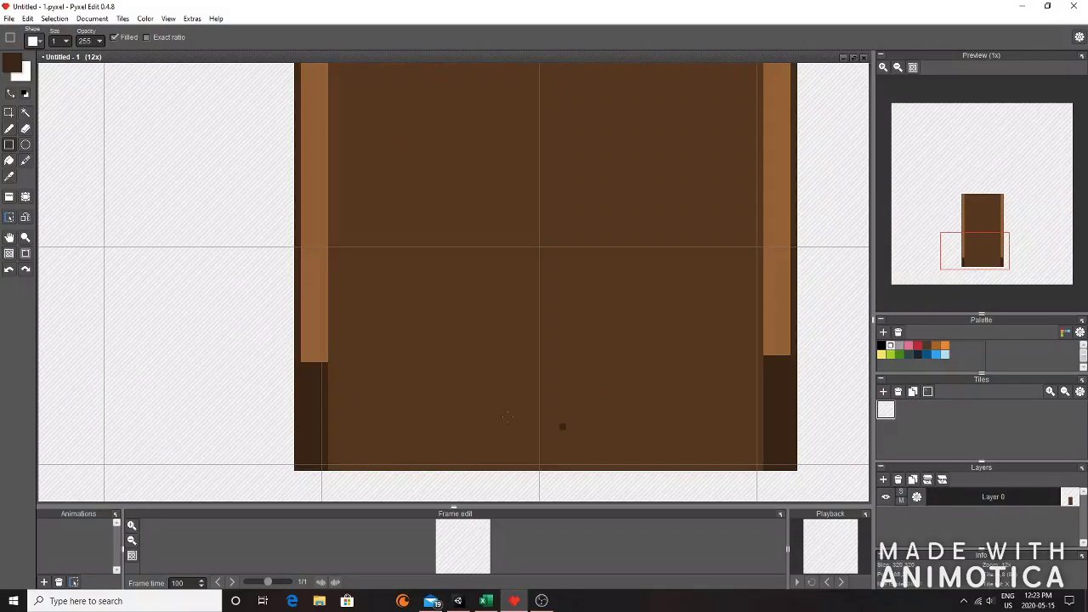
click(9, 130)
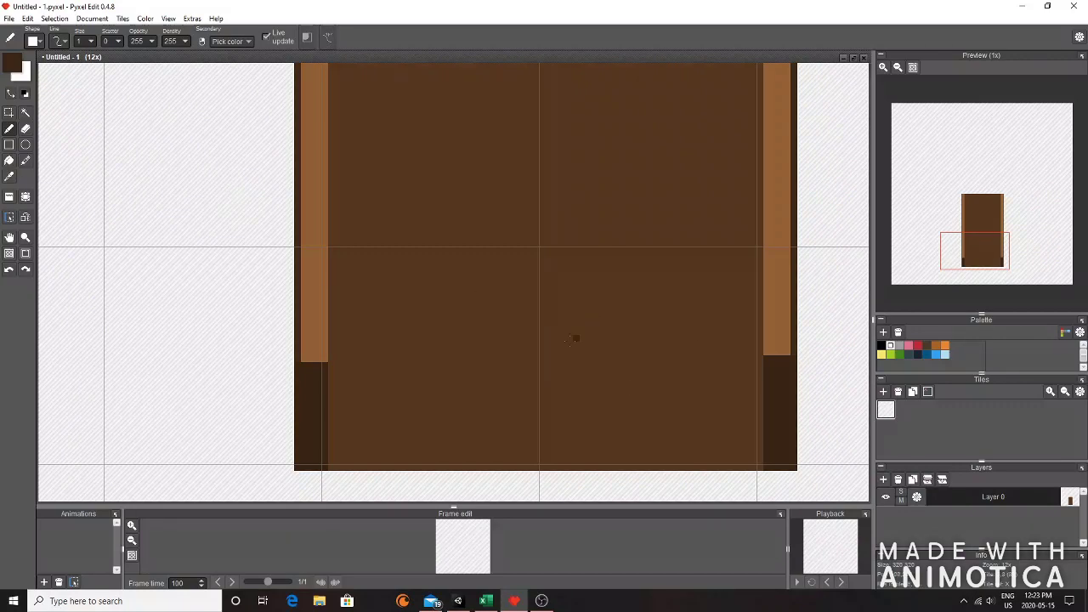
click(12, 65)
click(119, 125)
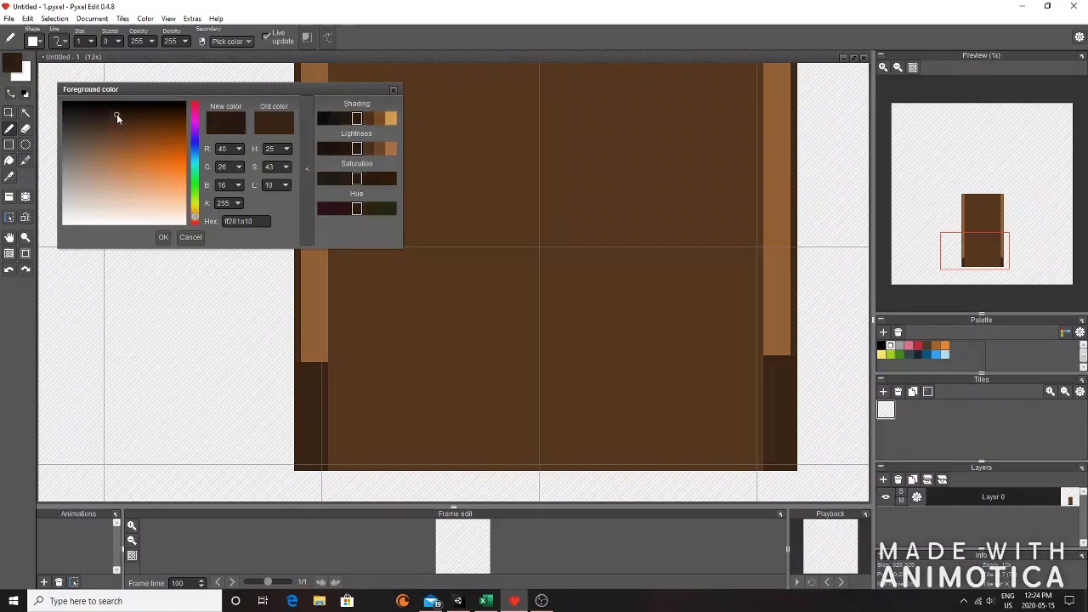
click(168, 238)
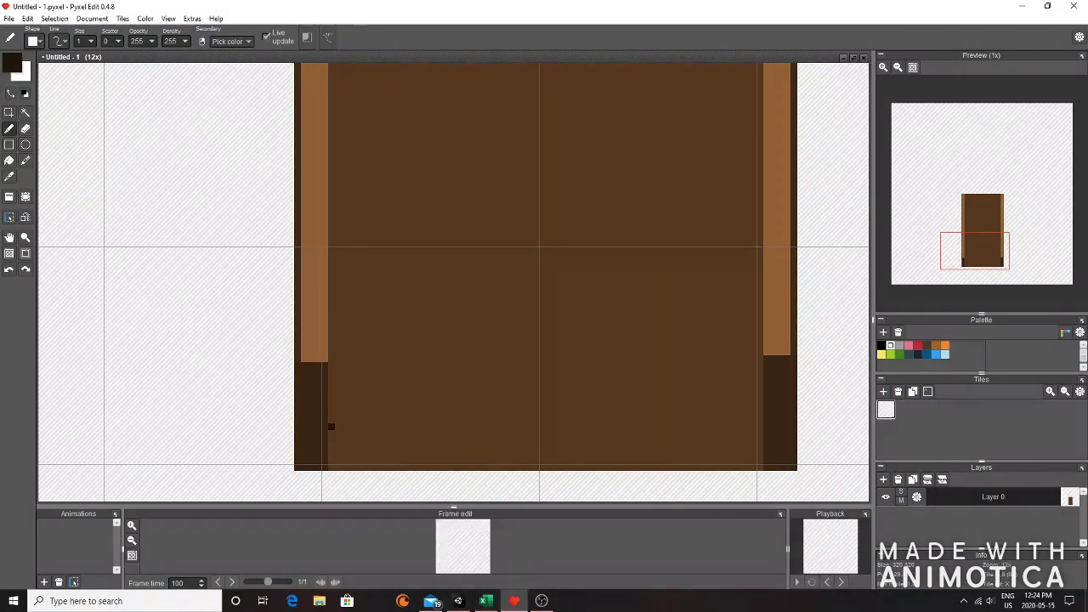
- Draw a one-pixel dark horizontal line with the Rectangle tool across the panel's bottom, between the two corner blocks
drag(347, 427, 688, 441)
key(ctrl+z)
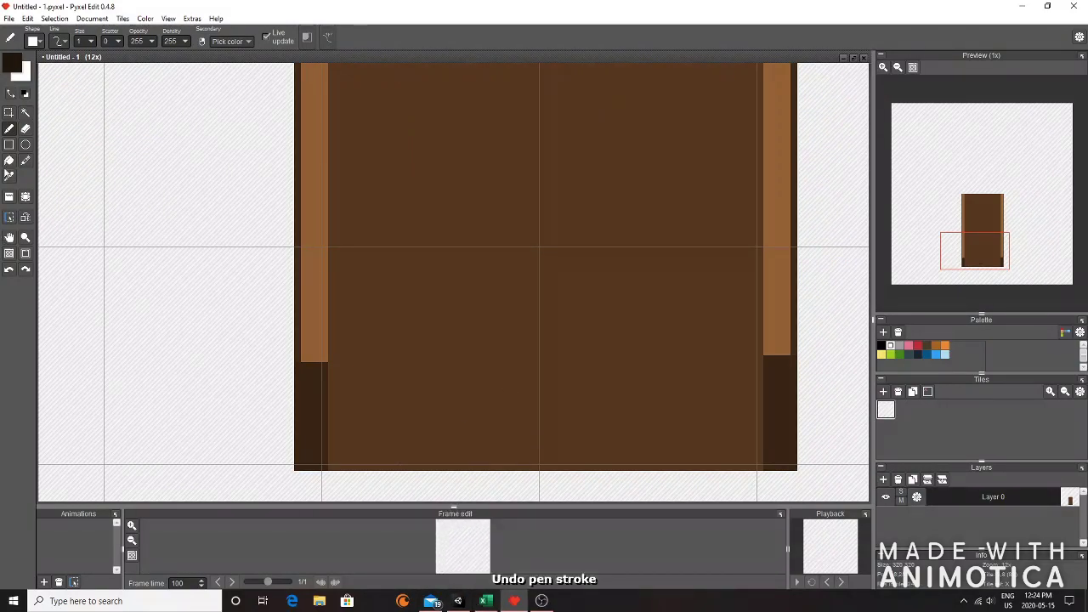
key(r)
drag(330, 420, 761, 438)
key(ctrl+z)
drag(331, 433, 761, 438)
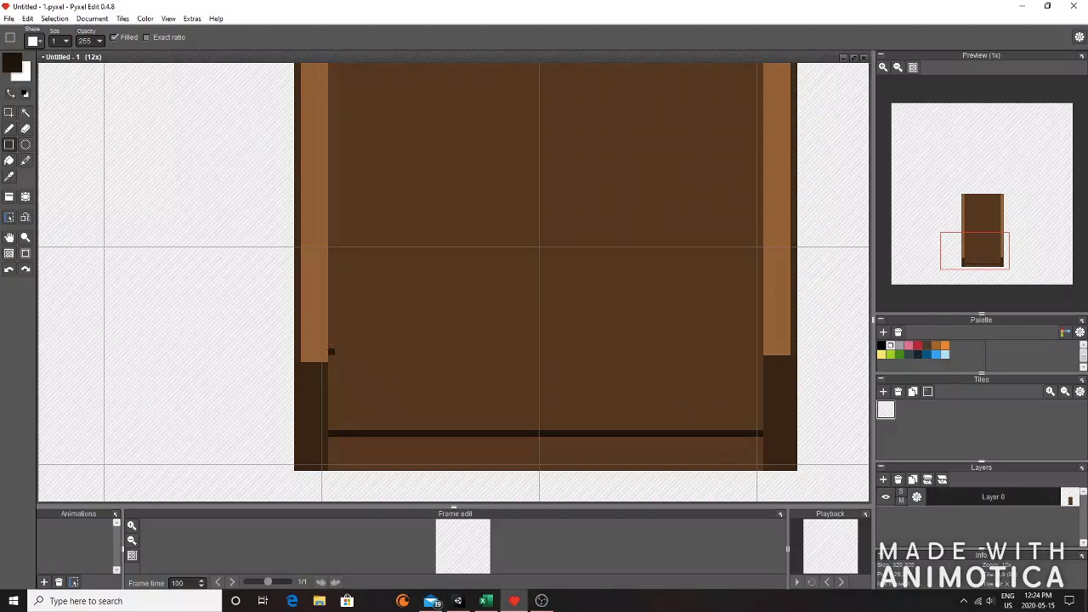
- Draw three more roughly evenly spaced dark horizontal lines across the panel above the bottom line
drag(331, 358, 762, 359)
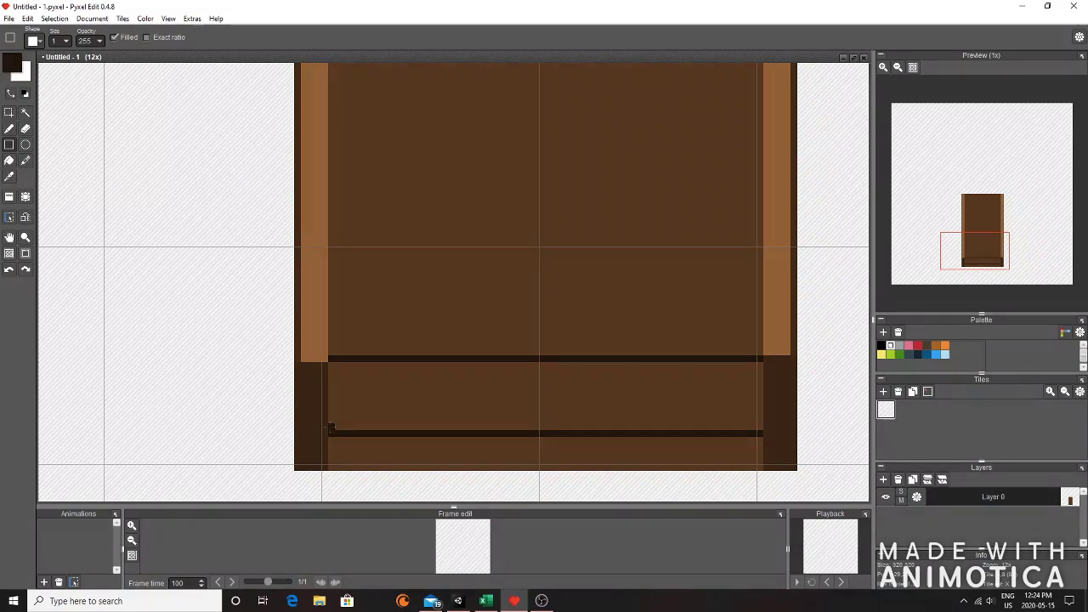
drag(330, 291, 762, 291)
scroll(689, 277, down, 1)
scroll(728, 212, up, 1)
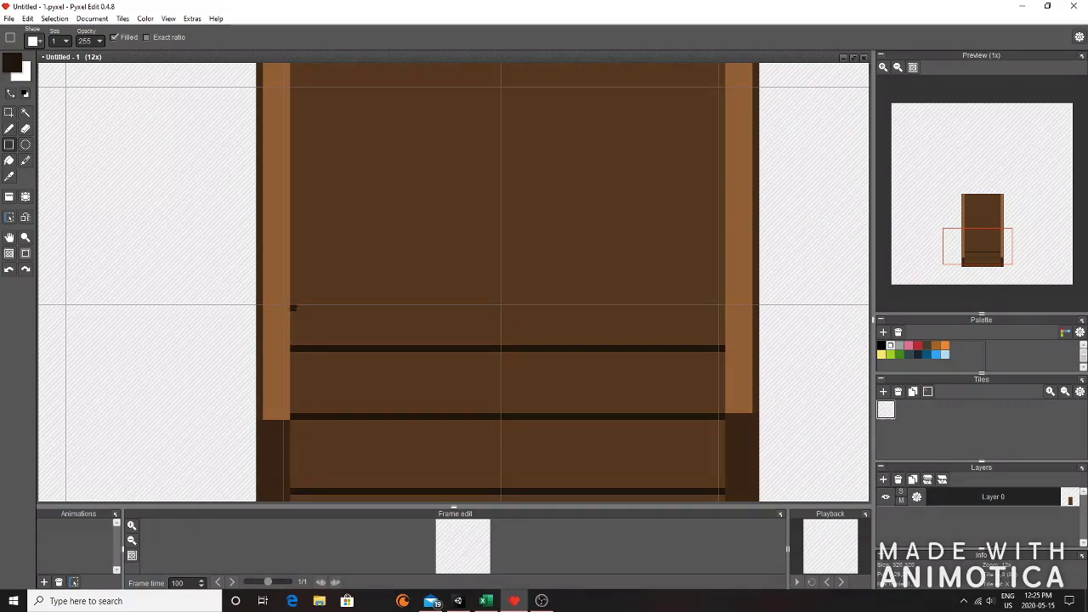
drag(292, 280, 719, 281)
key(ctrl+z)
drag(292, 280, 719, 281)
scroll(719, 280, down, 4)
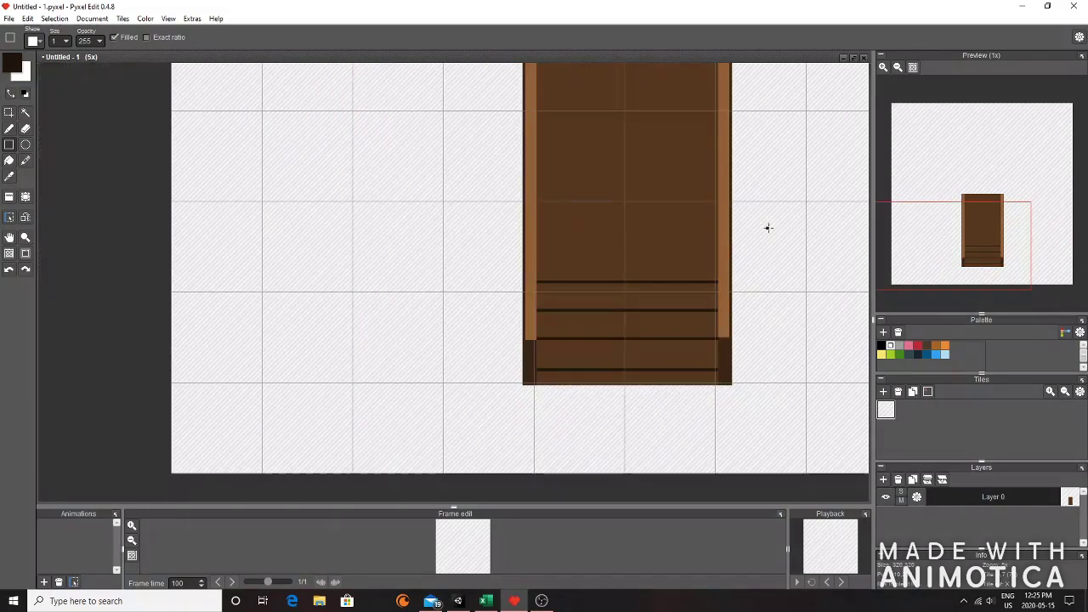
- Continue the stair pattern with three further dark horizontal lines, reaching slightly above the panel's middle
scroll(750, 218, up, 2)
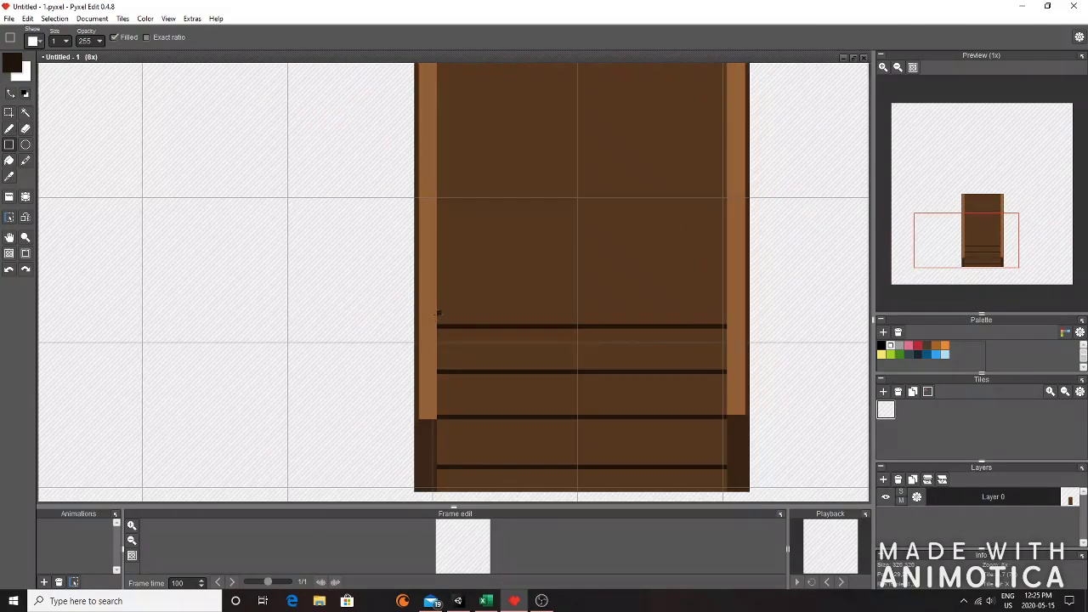
drag(438, 281, 729, 280)
scroll(729, 281, down, 2)
scroll(741, 243, up, 4)
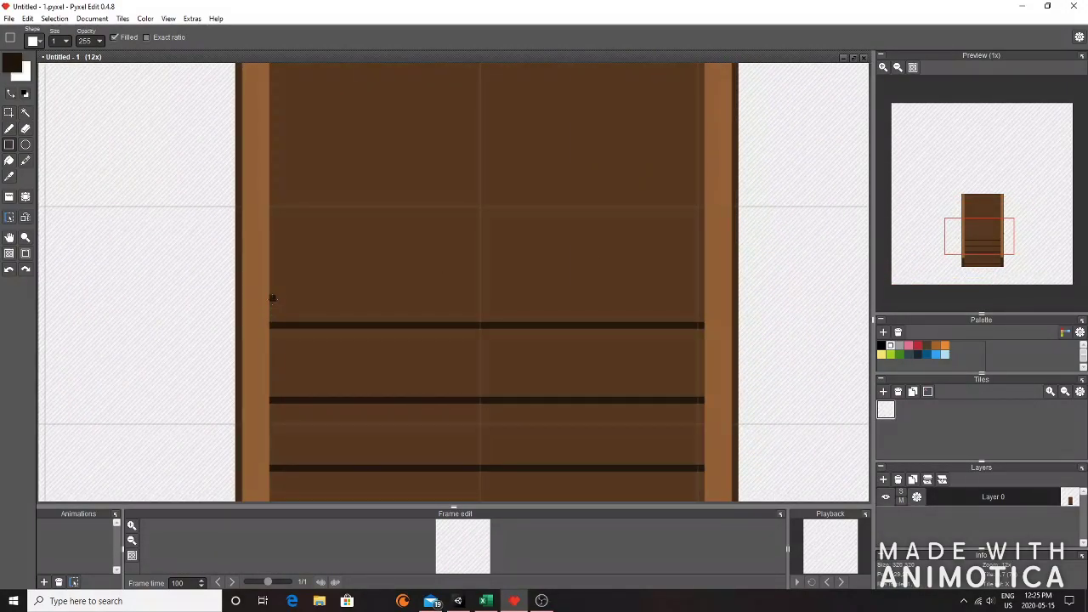
drag(271, 255, 714, 253)
scroll(676, 135, down, 1)
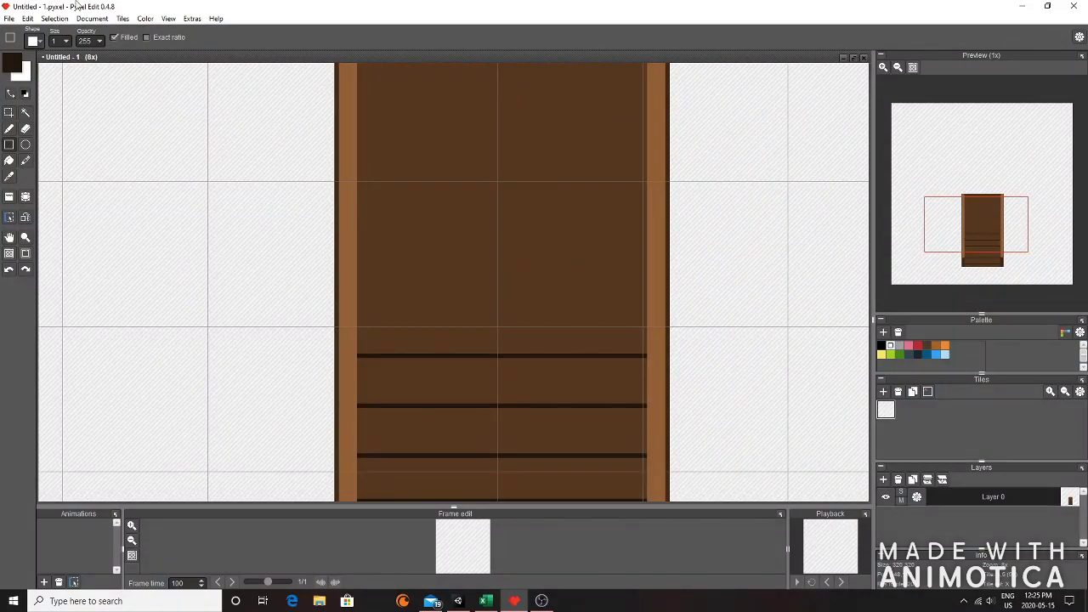
scroll(976, 236, up, 1)
scroll(913, 223, up, 1)
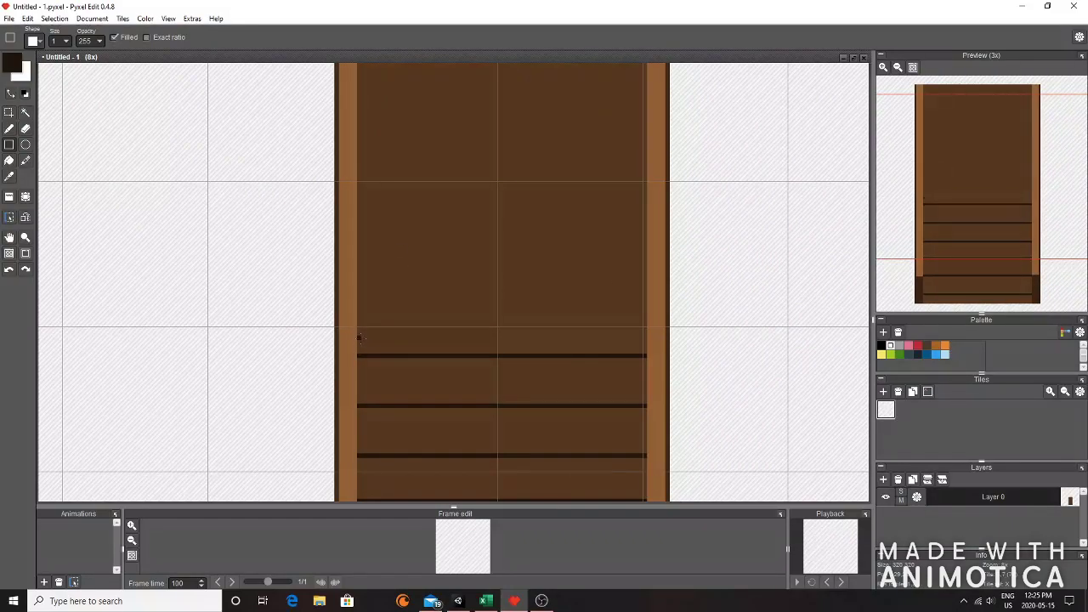
drag(359, 302, 645, 302)
scroll(626, 206, down, 1)
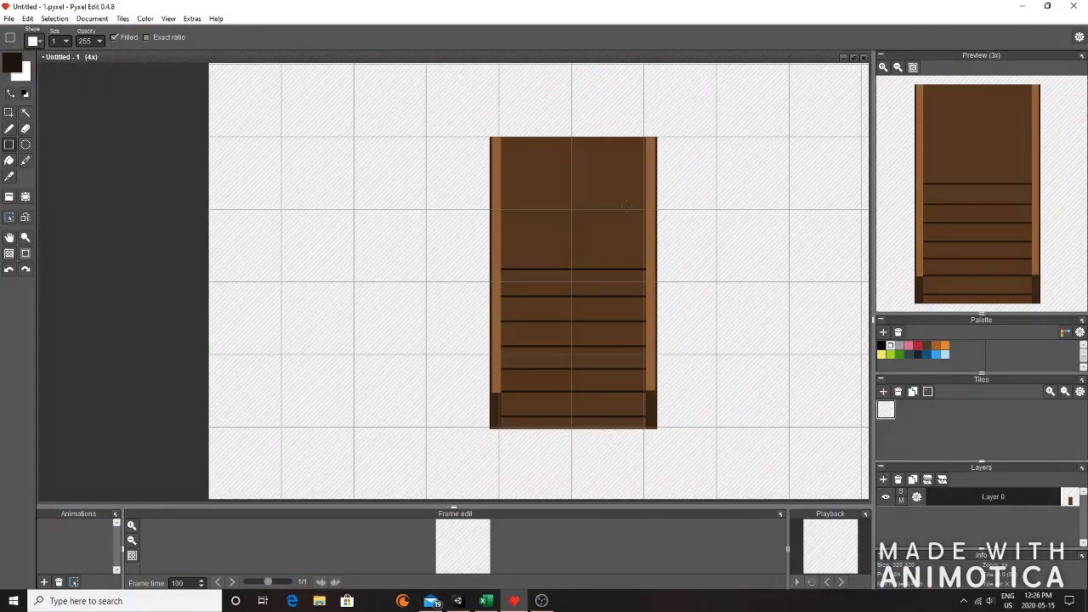
- Complete the stair pattern with five dark horizontal lines across the upper part of the panel, up to near its top edge
scroll(622, 206, up, 2)
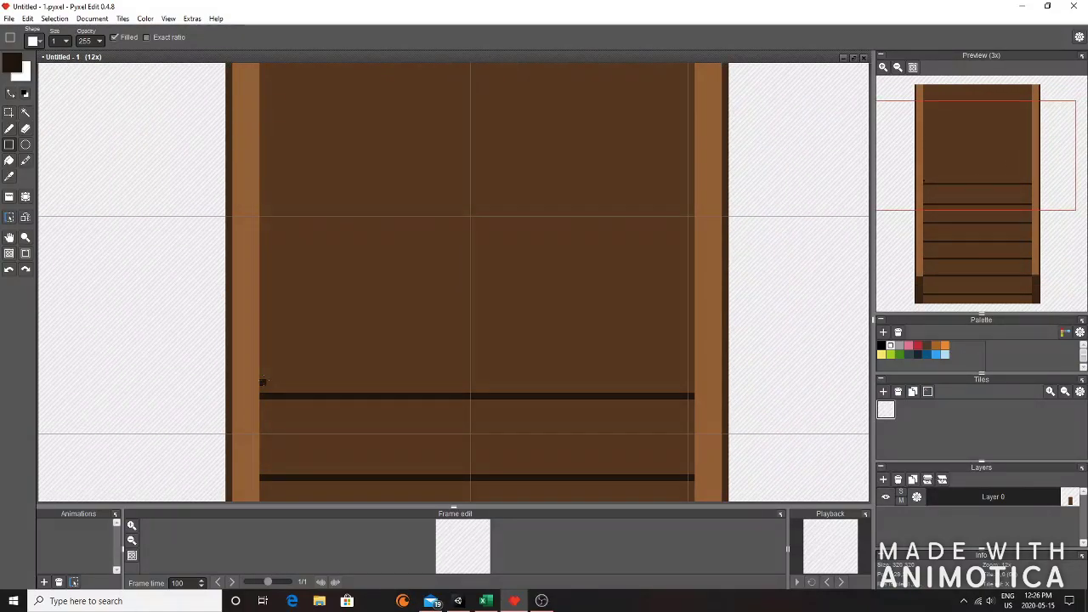
drag(263, 321, 687, 340)
scroll(671, 323, down, 3)
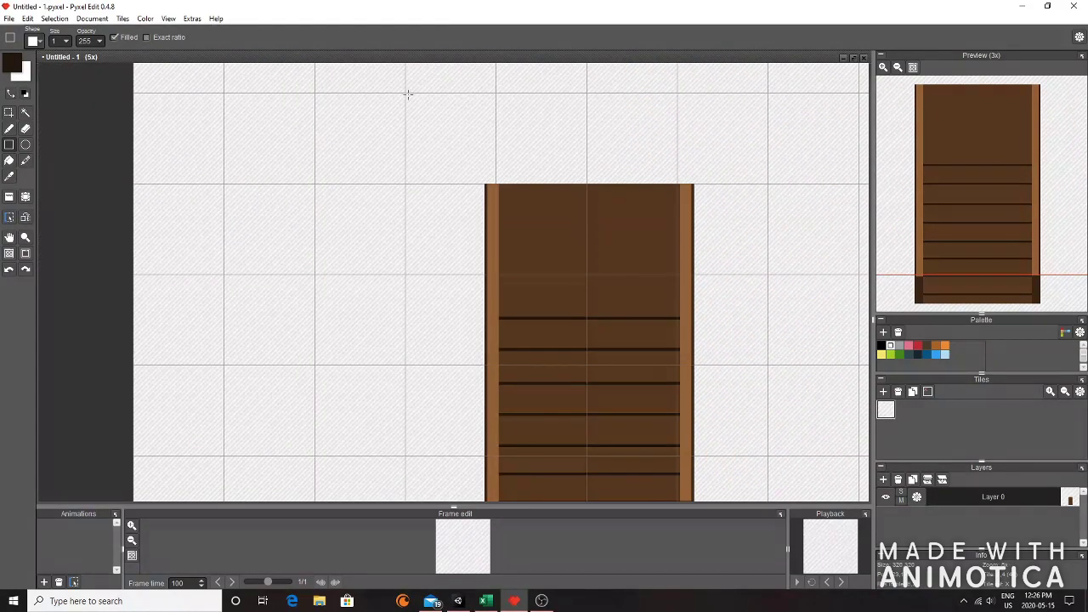
scroll(505, 307, up, 3)
drag(810, 291, 654, 375)
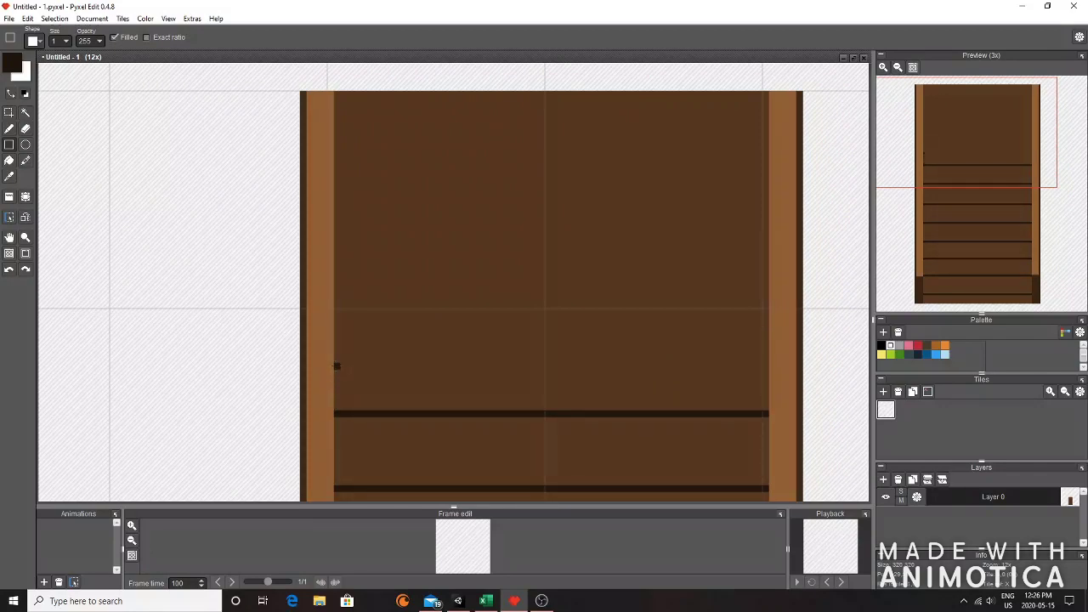
drag(335, 338, 768, 339)
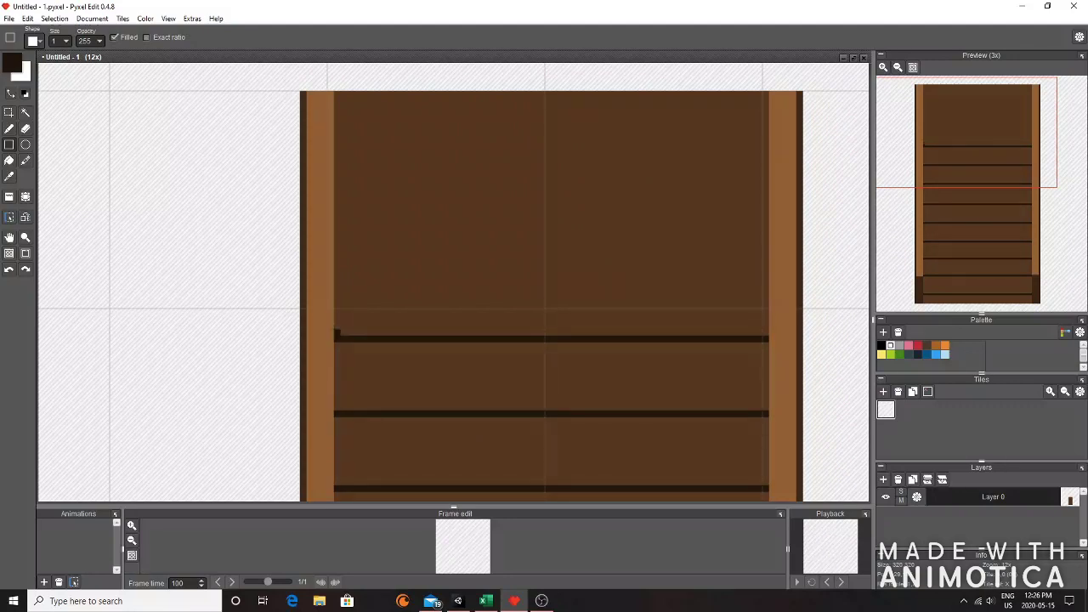
drag(336, 264, 768, 264)
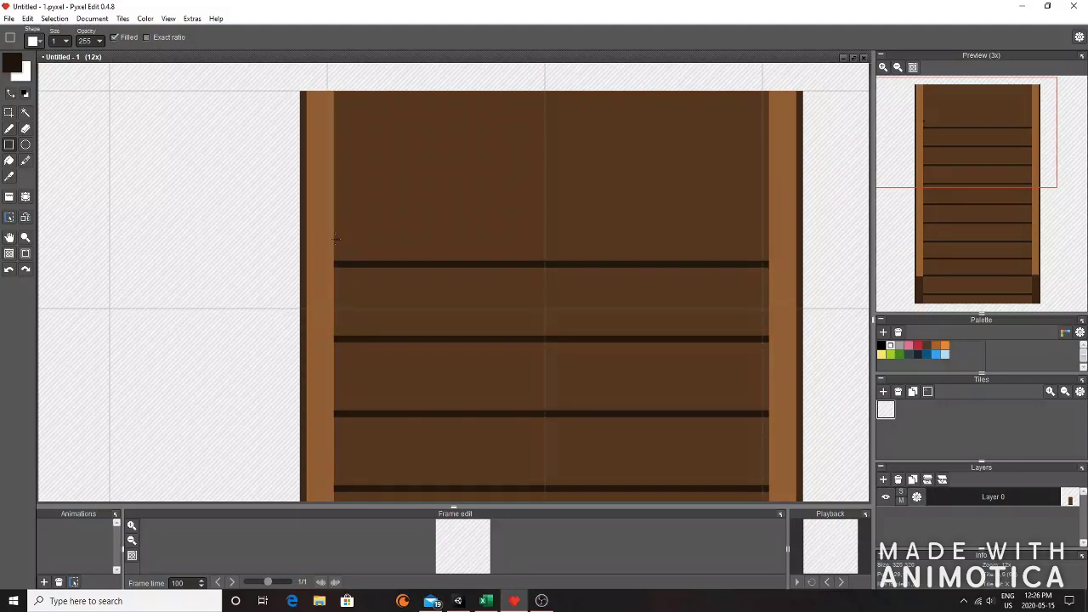
drag(336, 192, 767, 189)
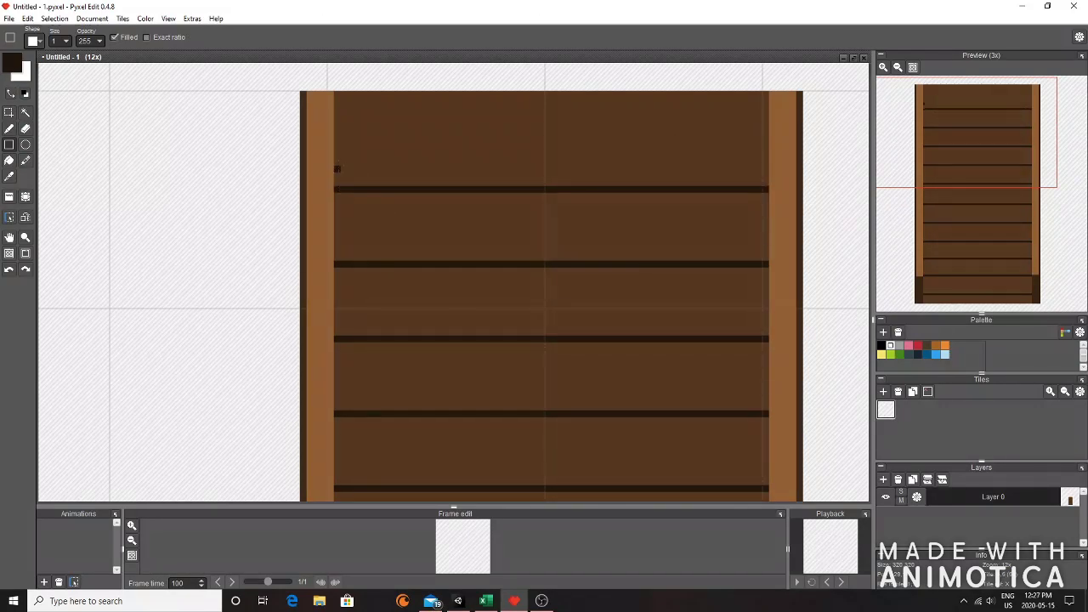
drag(337, 112, 769, 117)
- Sample the panel's brown and lighten the foreground colour to ff70492a for the step highlights
scroll(716, 202, down, 3)
scroll(716, 202, down, 2)
scroll(726, 442, up, 3)
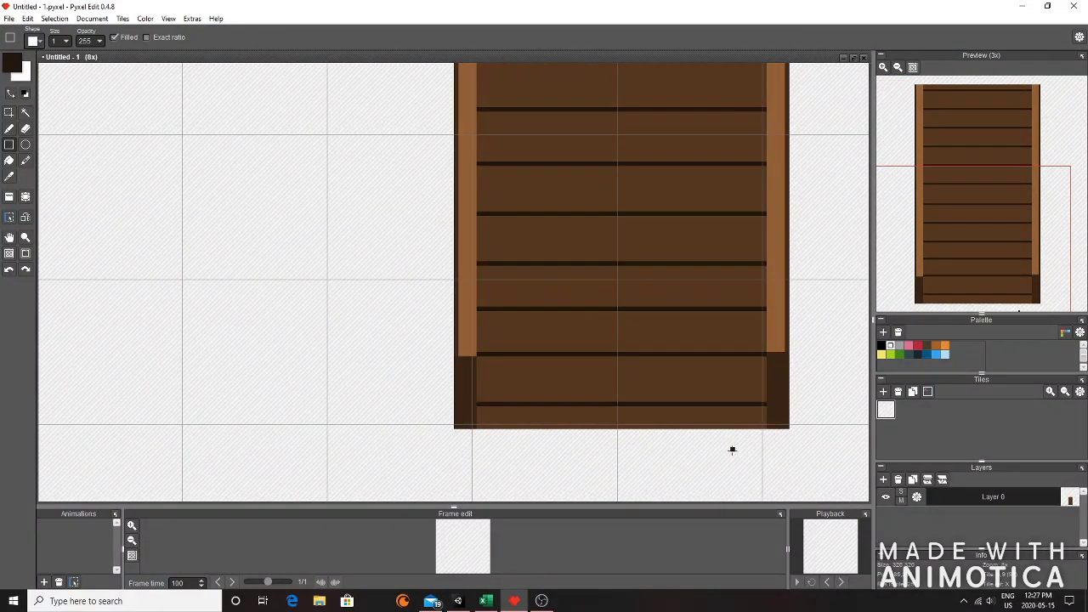
scroll(592, 406, up, 1)
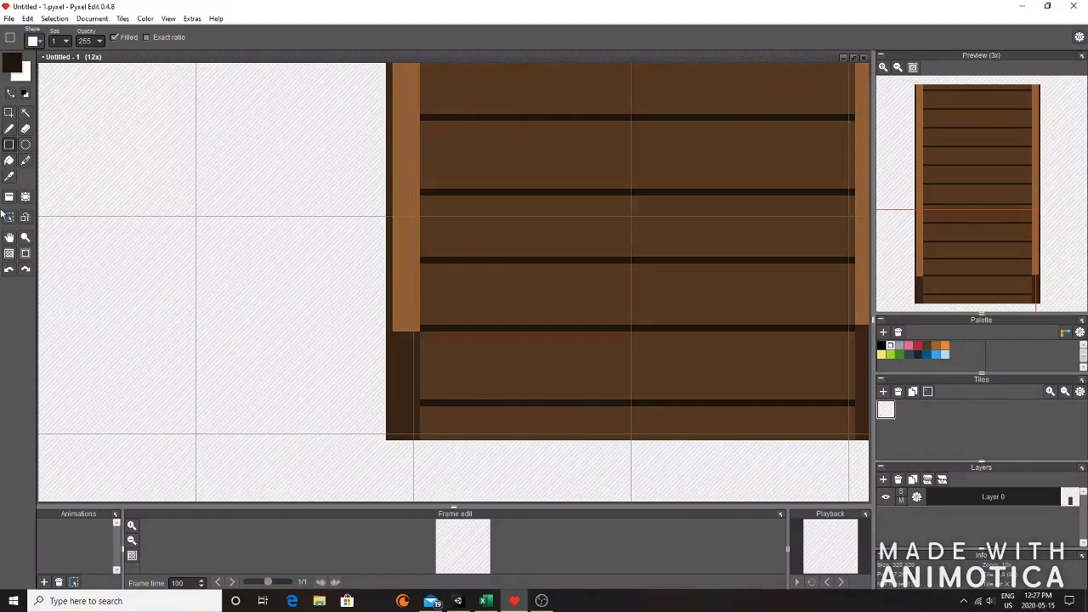
click(9, 129)
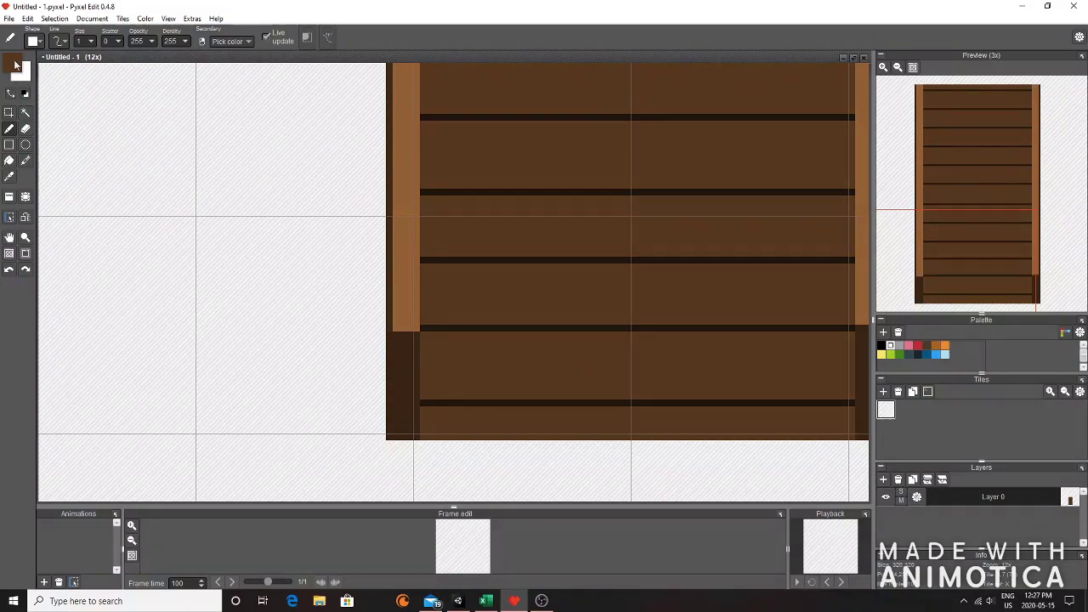
click(14, 62)
click(119, 138)
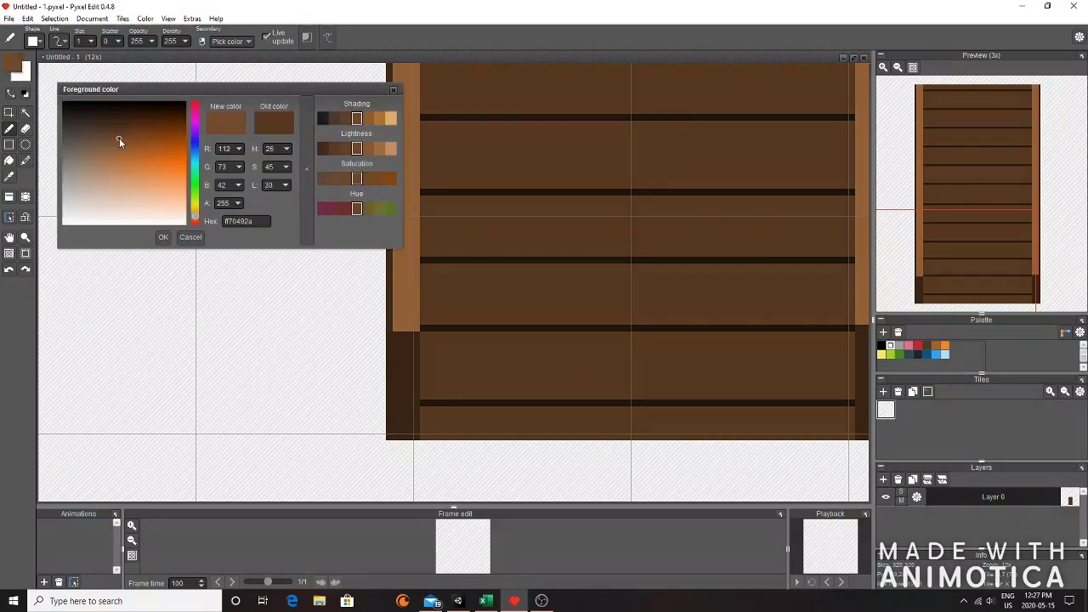
click(164, 237)
click(10, 145)
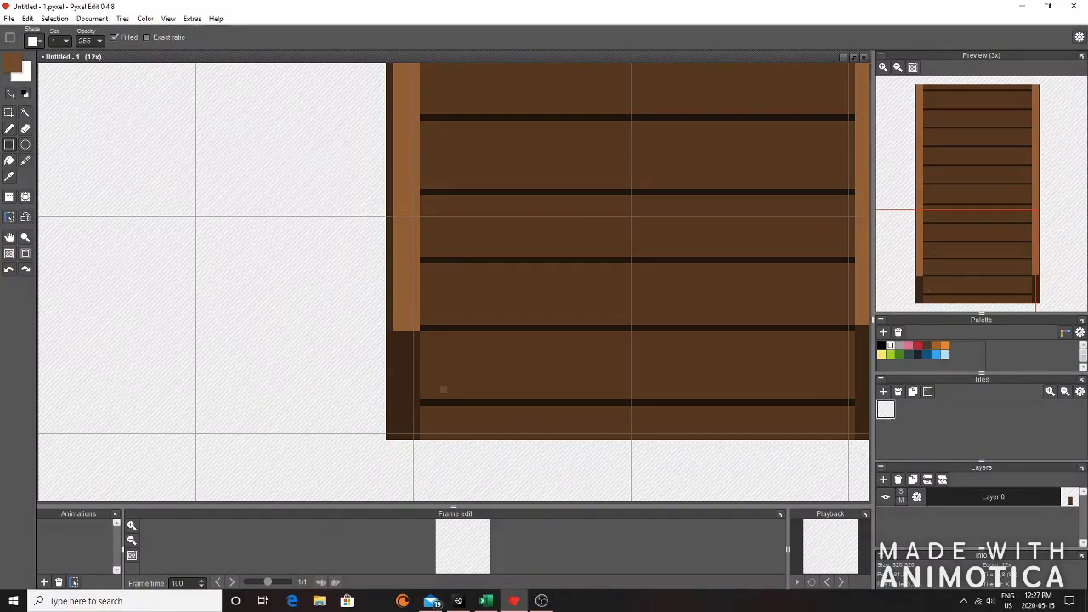
- Draw three-pixel-high lighter brown bands with the Rectangle tool directly above the two lowest dark lines, spanning the panel between the rails
drag(423, 396, 437, 396)
scroll(736, 140, down, 2)
scroll(810, 273, up, 3)
mouse_move(762, 249)
mouse_down()
mouse_move(721, 267)
mouse_move(113, 264)
mouse_move(759, 245)
mouse_up()
drag(758, 151, 116, 133)
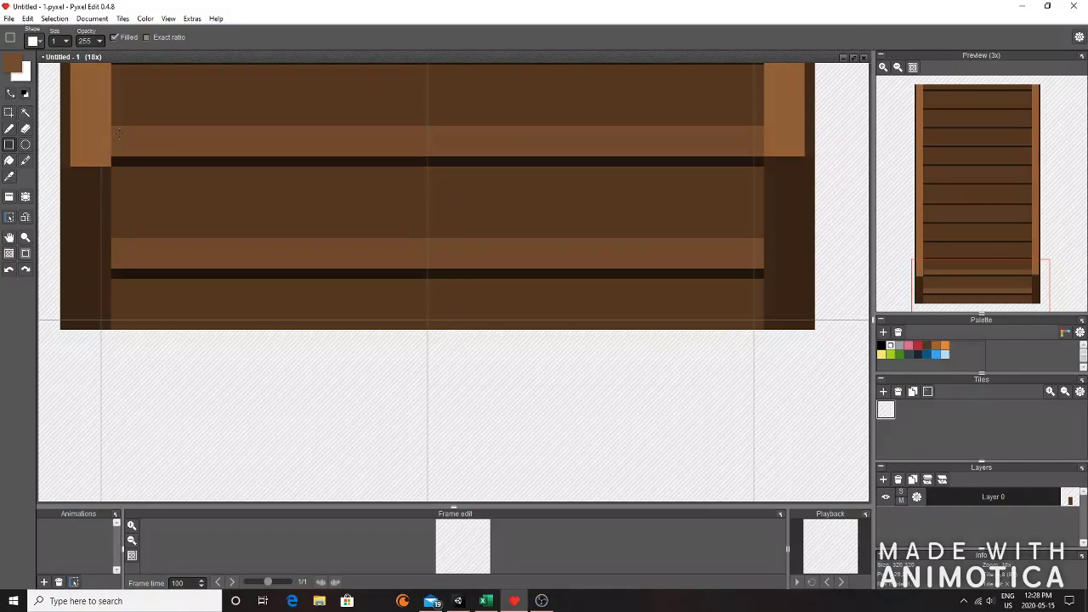
- Add matching lighter bands directly above the third and fourth dark lines from the bottom
scroll(119, 132, down, 3)
scroll(486, 239, up, 3)
key(space)
drag(384, 255, 654, 304)
drag(777, 266, 113, 242)
drag(780, 158, 94, 145)
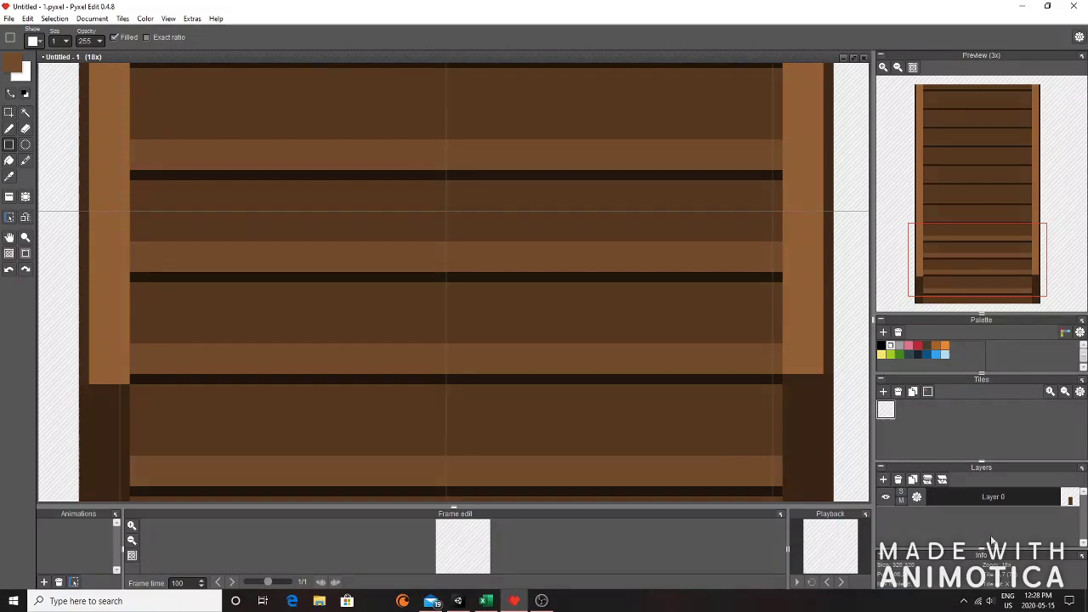
- Draw lighter bands across the panel above the fifth, sixth and seventh dark lines from the bottom
scroll(427, 288, down, 3)
scroll(424, 197, up, 1)
key(space)
drag(447, 204, 464, 400)
scroll(585, 418, up, 2)
key(r)
drag(671, 422, 234, 418)
drag(671, 348, 243, 348)
drag(671, 260, 241, 266)
- Draw lighter bands above the next three dark lines, leaving only the two topmost lines
key(space)
drag(544, 158, 571, 305)
drag(697, 348, 252, 351)
drag(697, 260, 247, 267)
drag(690, 197, 253, 197)
- Finish the treads with lighter bands above the two topmost dark lines
key(h)
drag(609, 139, 634, 386)
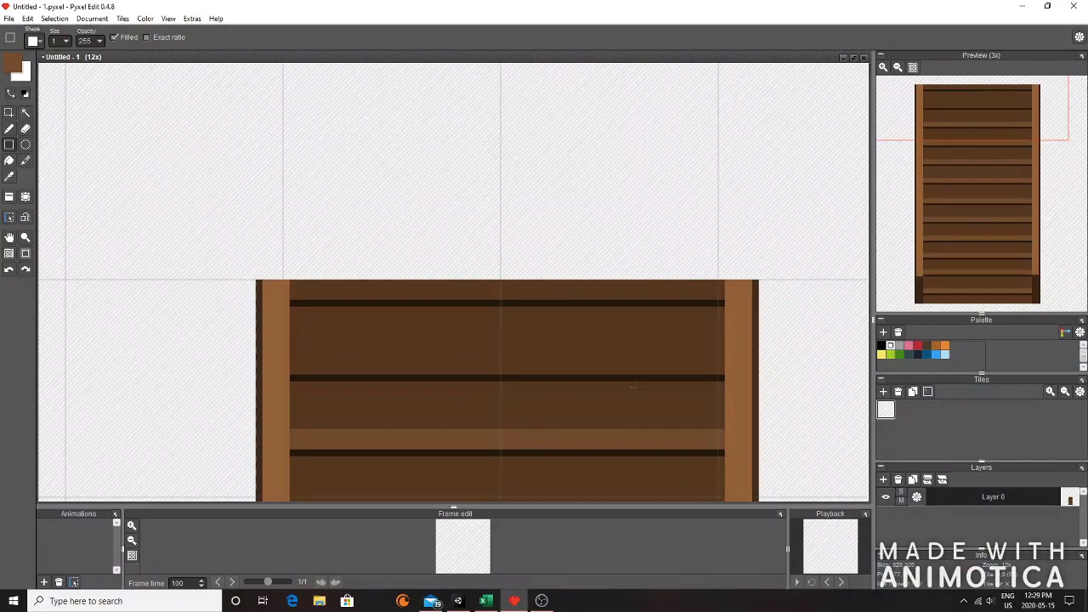
drag(713, 371, 278, 374)
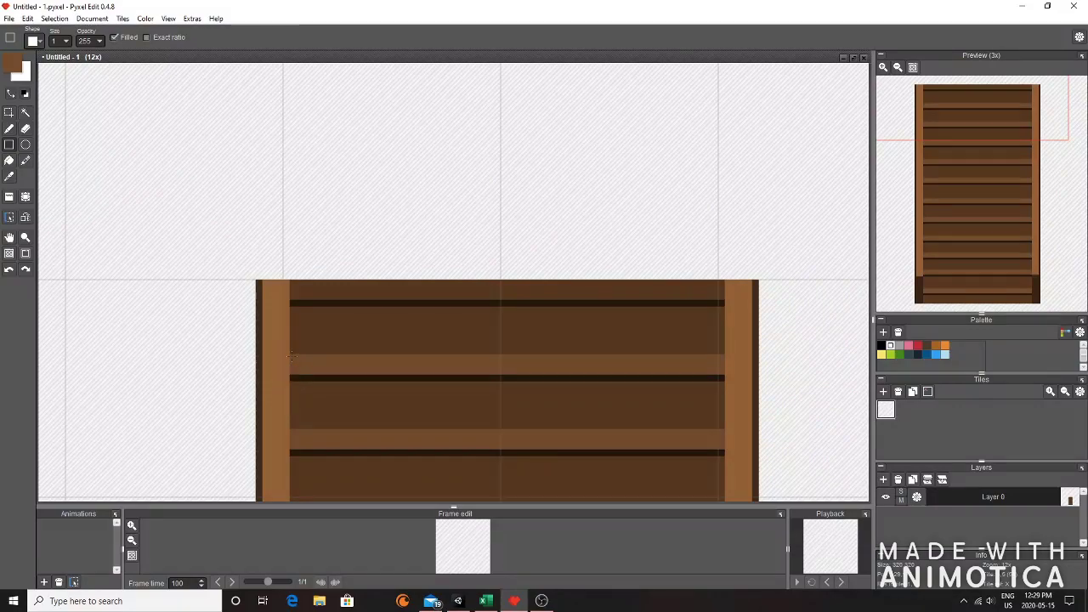
drag(720, 297, 291, 288)
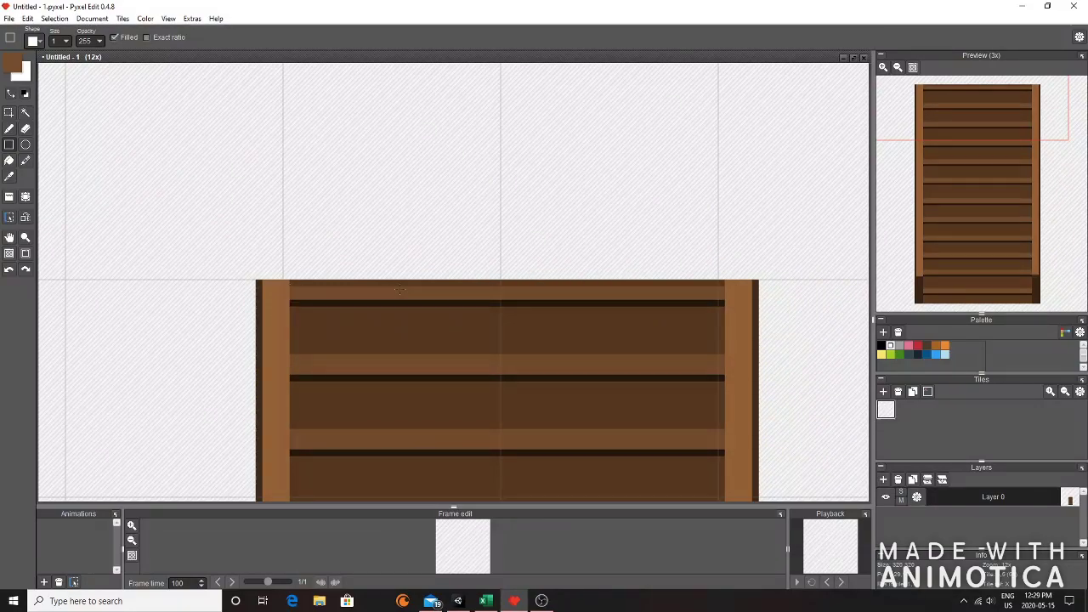
- Sample the panel's brown and set the foreground colour to a slightly darker shade for shadows
scroll(510, 366, down, 3)
key(h)
drag(499, 376, 524, 255)
key(r)
scroll(489, 374, up, 2)
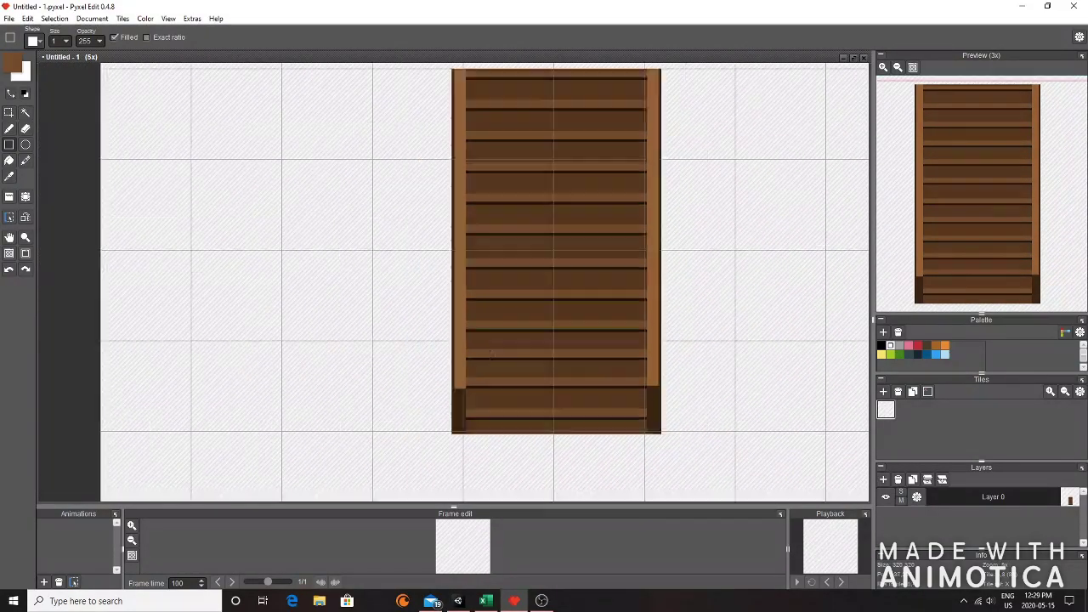
click(10, 176)
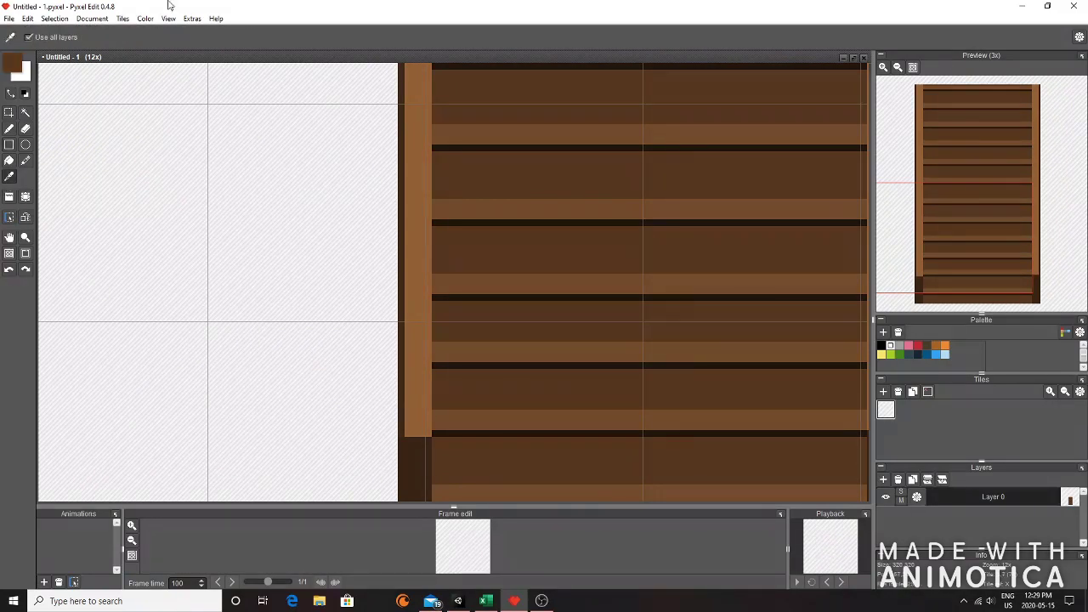
click(12, 65)
click(162, 238)
scroll(440, 397, down, 2)
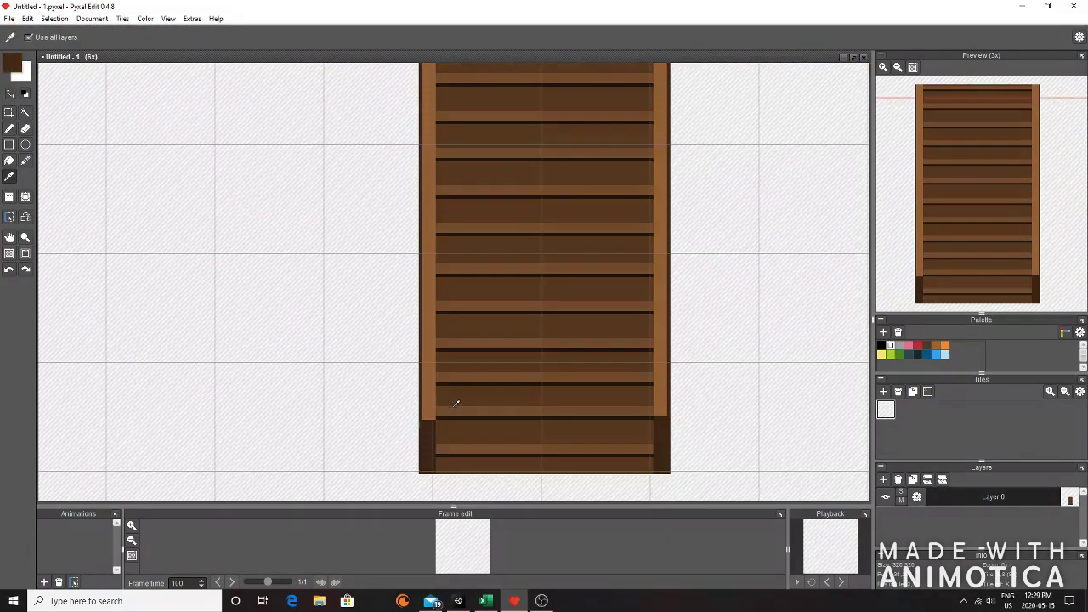
- Pen a stair-stepped shadow in the bottom step's left corner and a two-pixel-wide shadow strip at the second step's left end
click(9, 129)
scroll(456, 439, up, 4)
mouse_move(365, 406)
mouse_down()
mouse_move(368, 313)
mouse_move(381, 318)
mouse_move(382, 391)
mouse_up()
scroll(378, 389, down, 2)
scroll(382, 402, up, 3)
mouse_move(428, 294)
mouse_down()
mouse_move(335, 290)
mouse_move(314, 345)
mouse_move(327, 353)
mouse_move(368, 303)
mouse_move(321, 376)
mouse_move(386, 308)
mouse_up()
scroll(387, 307, down, 3)
scroll(384, 248, up, 3)
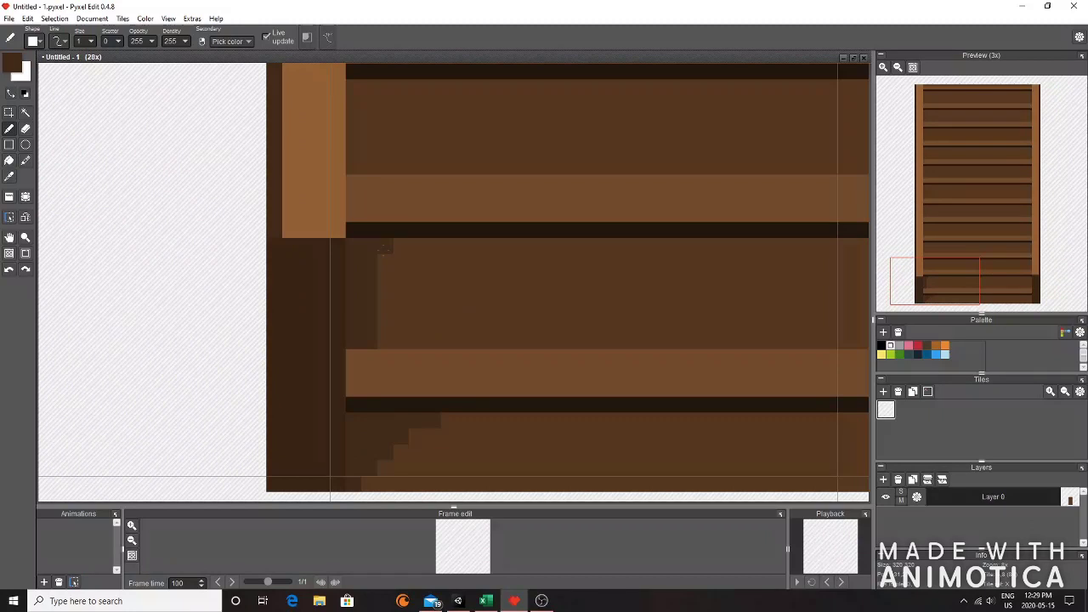
- Complete the stepped left-end shadows on the second and third steps from the bottom and add a narrow strip on the fourth
scroll(388, 263, down, 1)
scroll(380, 265, up, 2)
mouse_move(443, 242)
mouse_down()
mouse_move(395, 285)
mouse_move(427, 260)
mouse_move(379, 339)
mouse_move(414, 245)
mouse_move(405, 325)
mouse_up()
scroll(382, 257, down, 4)
scroll(379, 247, up, 3)
mouse_move(420, 167)
mouse_down()
mouse_move(409, 99)
mouse_move(404, 166)
mouse_up()
click(436, 327)
click(452, 326)
click(435, 310)
click(435, 295)
scroll(480, 323, down, 3)
scroll(488, 299, up, 1)
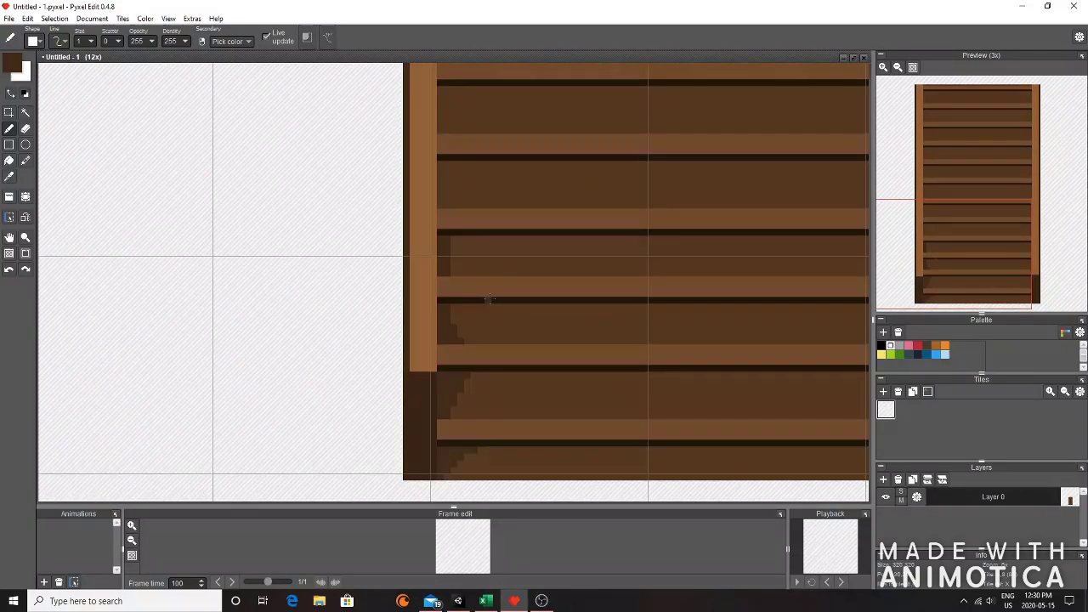
- Draw two-pixel-wide shadow strips along the left rail on the steps around the staircase's middle
scroll(488, 299, up, 3)
mouse_move(437, 170)
mouse_down()
mouse_move(431, 86)
mouse_move(425, 130)
mouse_up()
drag(486, 113, 486, 386)
mouse_move(439, 272)
mouse_down()
mouse_move(424, 192)
mouse_move(438, 246)
mouse_up()
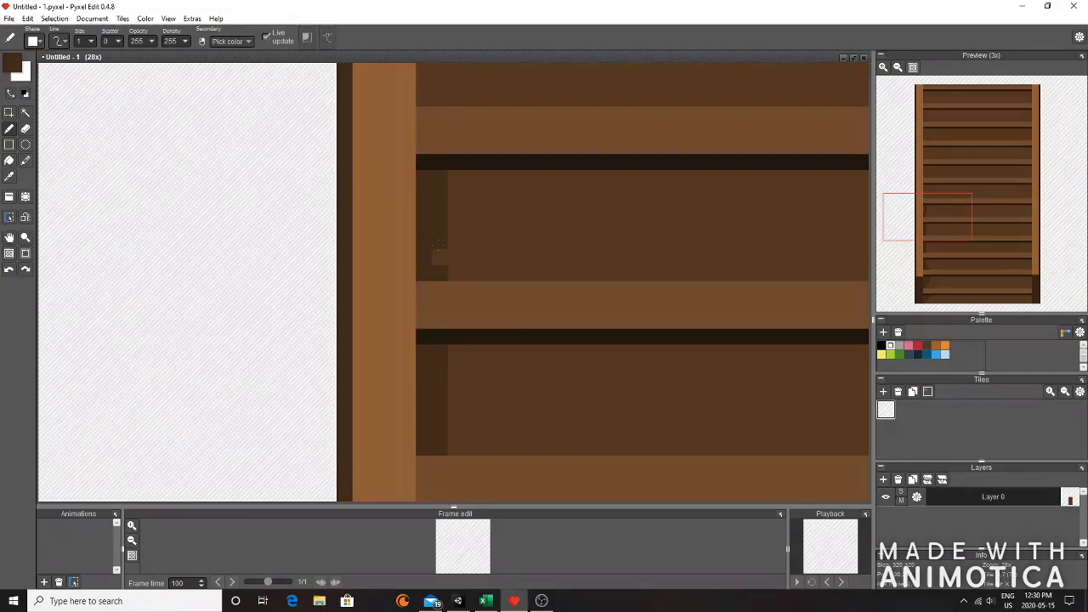
scroll(448, 319, up, 2)
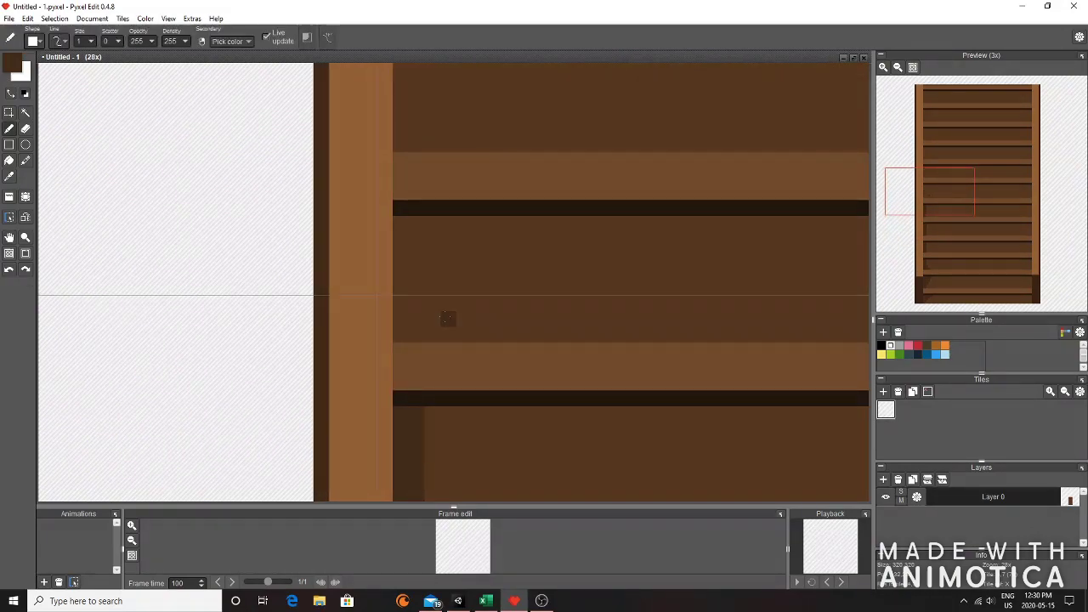
mouse_move(416, 335)
mouse_down()
mouse_move(402, 239)
mouse_move(416, 319)
mouse_up()
drag(457, 124, 479, 366)
mouse_move(439, 387)
mouse_down()
mouse_move(423, 288)
mouse_move(438, 371)
mouse_up()
- Continue the two-pixel shadow strips along the left rail on the remaining upper steps, up to the top edge
mouse_move(438, 215)
mouse_down()
mouse_move(424, 128)
mouse_move(451, 368)
mouse_up()
mouse_move(448, 252)
mouse_down()
mouse_move(439, 208)
mouse_move(463, 206)
mouse_move(450, 213)
mouse_move(465, 187)
mouse_move(538, 396)
mouse_up()
right_click(530, 234)
right_click(449, 189)
key(space)
mouse_move(453, 293)
mouse_down()
mouse_move(454, 230)
mouse_move(470, 294)
mouse_up()
key(space)
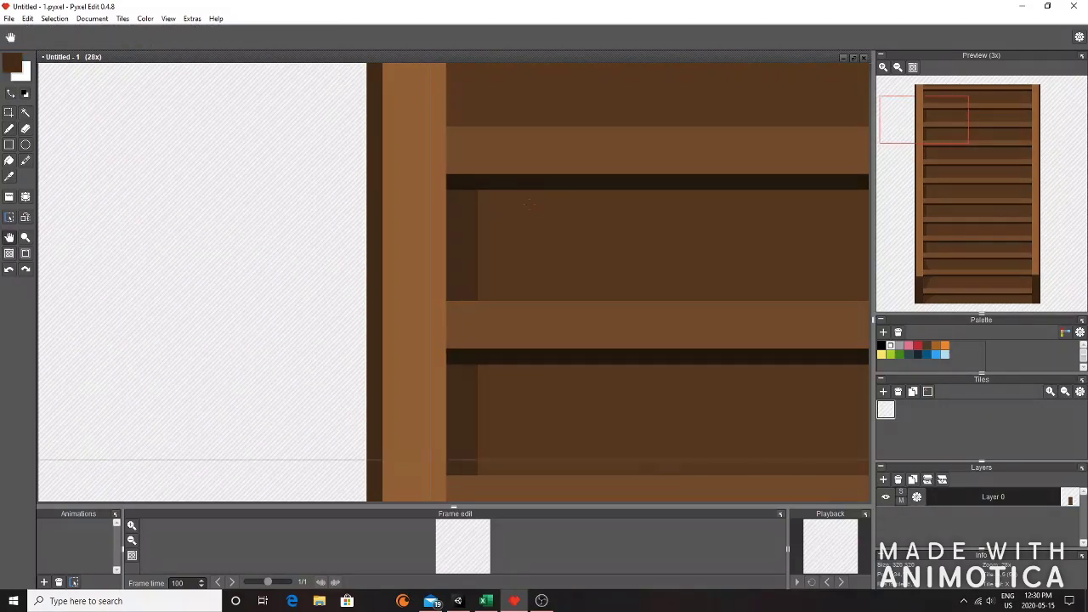
drag(528, 204, 530, 356)
mouse_move(454, 269)
mouse_down()
mouse_move(471, 239)
mouse_move(471, 175)
mouse_up()
drag(455, 112, 470, 111)
- Pen a stair-stepped shadow in the bottom step's right corner, mirroring the left one, and correct stray pixels
scroll(549, 348, down, 5)
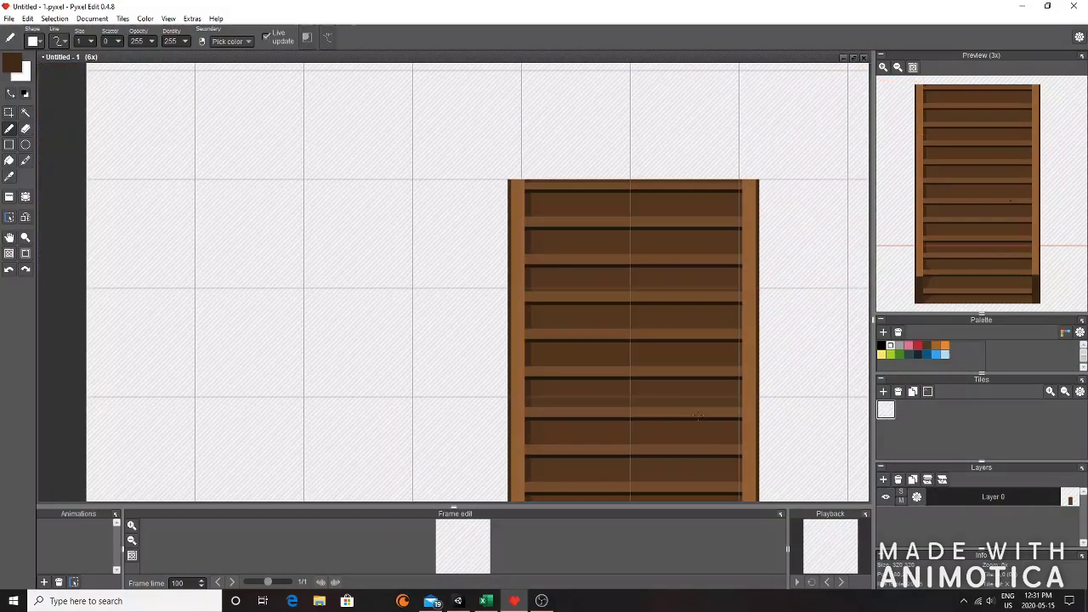
key(space)
drag(710, 460, 665, 212)
scroll(695, 353, up, 7)
mouse_move(694, 419)
mouse_down()
mouse_move(694, 339)
mouse_move(648, 354)
mouse_up()
right_click(646, 339)
click(695, 339)
right_click(696, 356)
mouse_move(647, 355)
mouse_down()
mouse_move(679, 371)
mouse_move(679, 403)
mouse_up()
scroll(582, 340, down, 4)
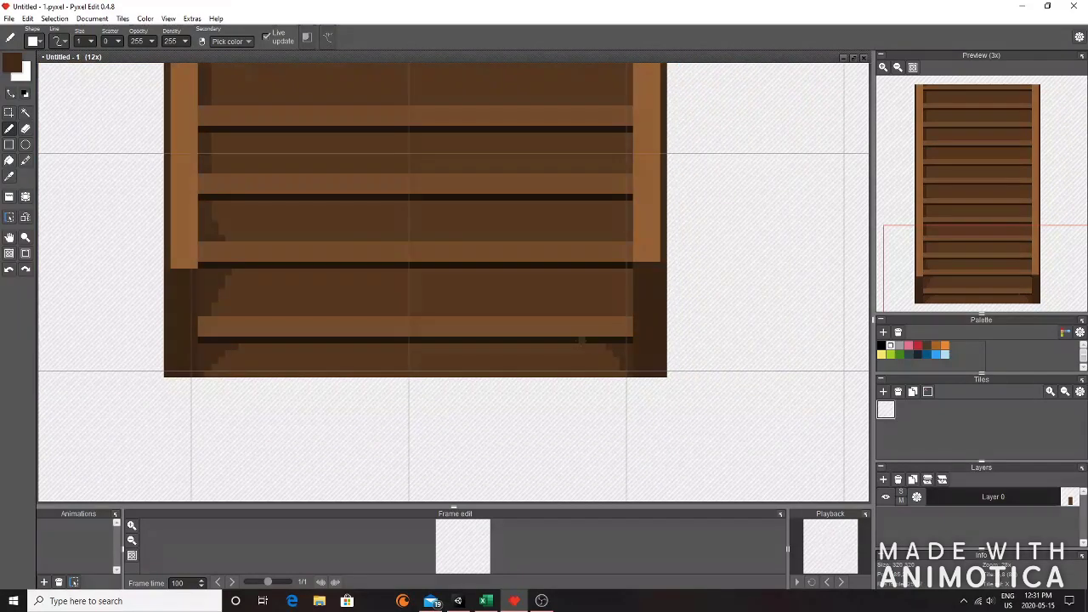
- Shade the right ends of the second and third steps from the bottom with stair-stepped shadows
key(space)
drag(603, 319, 605, 325)
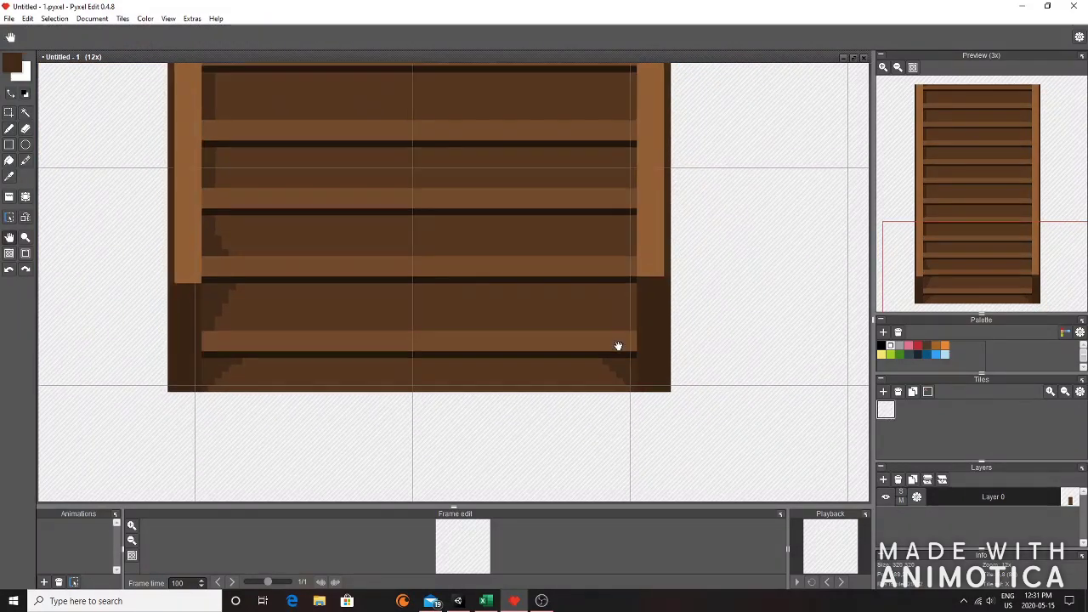
scroll(604, 278, up, 5)
mouse_move(686, 276)
mouse_down()
mouse_move(686, 398)
mouse_move(665, 377)
mouse_move(665, 276)
mouse_up()
scroll(670, 342, down, 5)
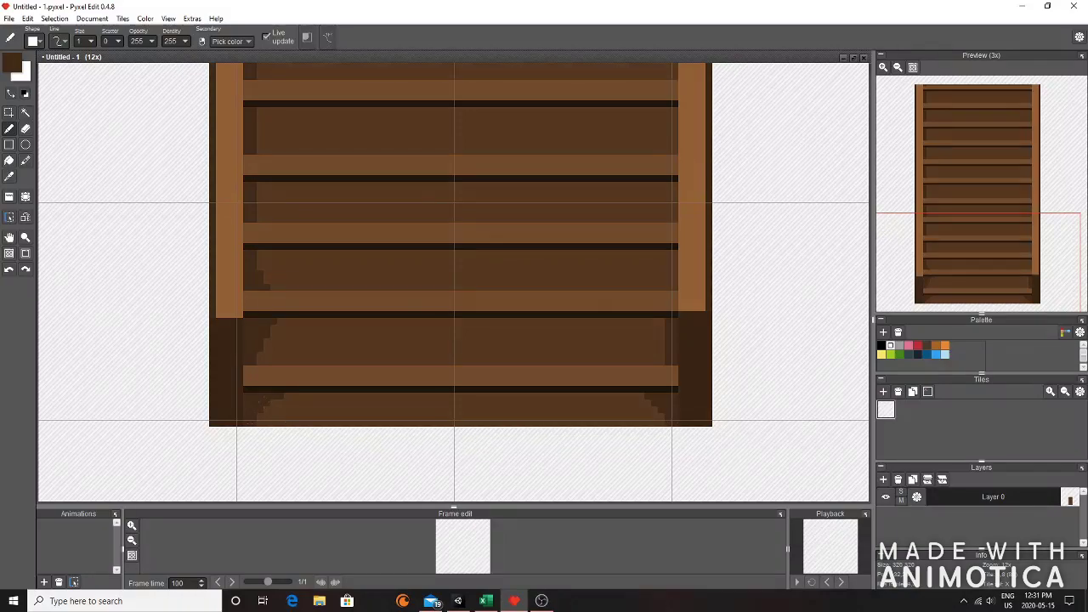
scroll(671, 285, up, 1)
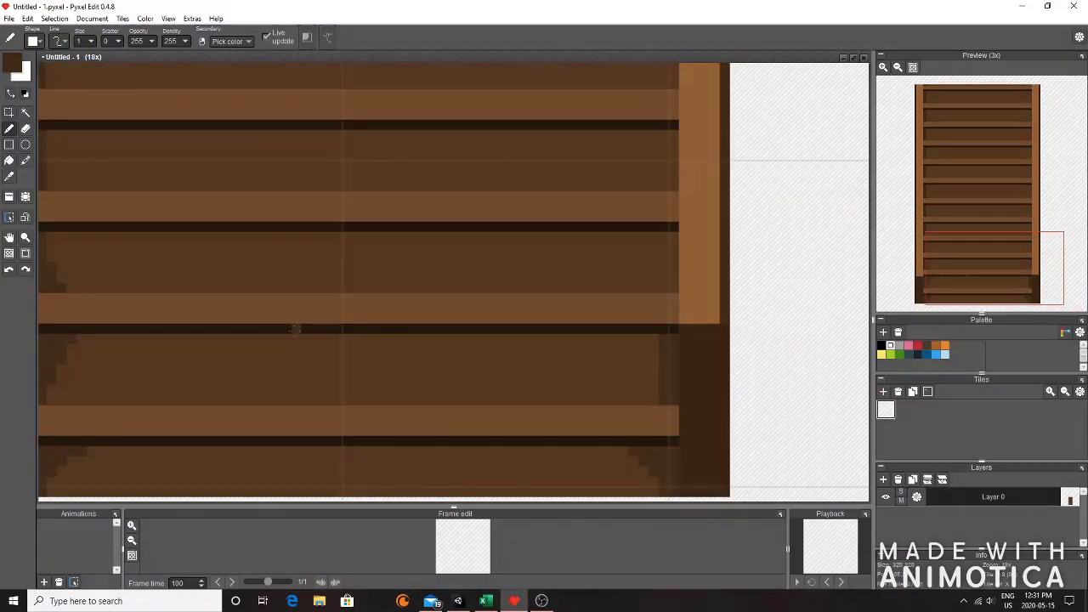
scroll(747, 404, down, 1)
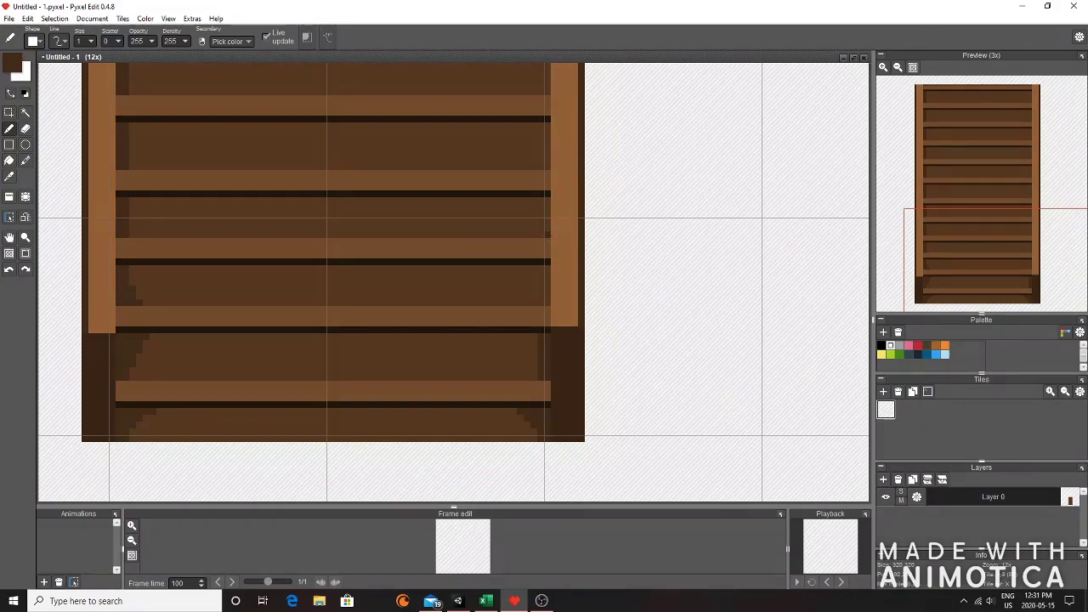
drag(533, 364, 531, 335)
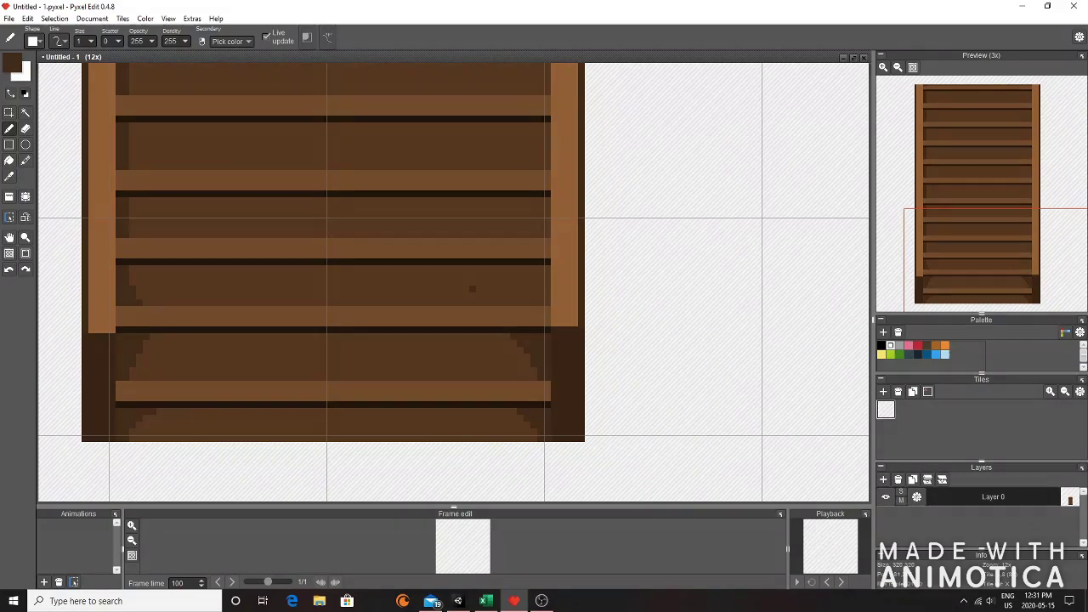
drag(548, 300, 540, 270)
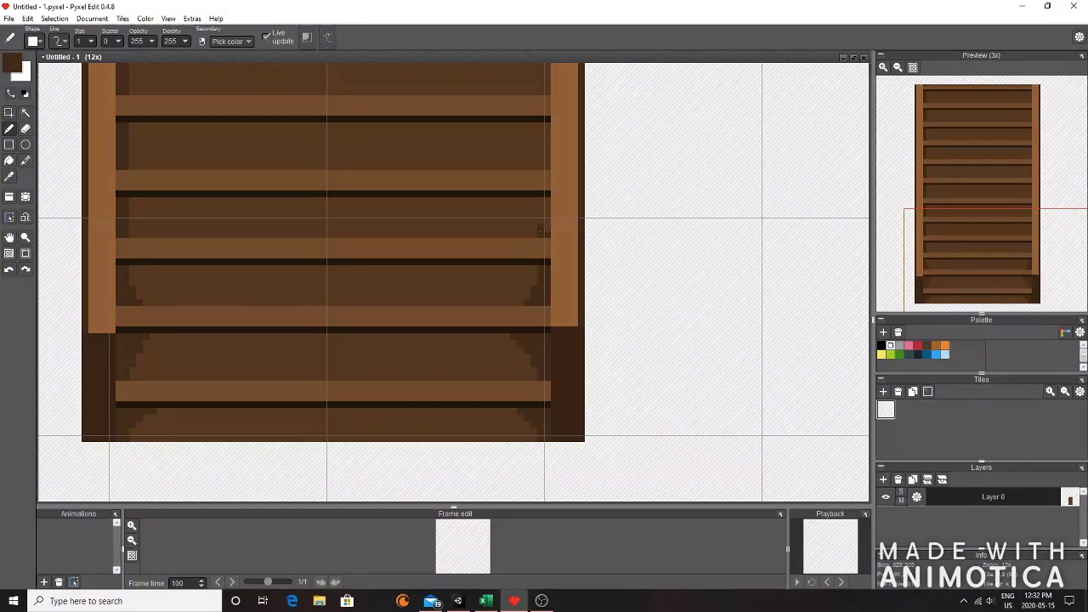
- Draw two-pixel-wide shadow strips along the right rail on all remaining steps, up to the top edge
drag(530, 219, 675, 441)
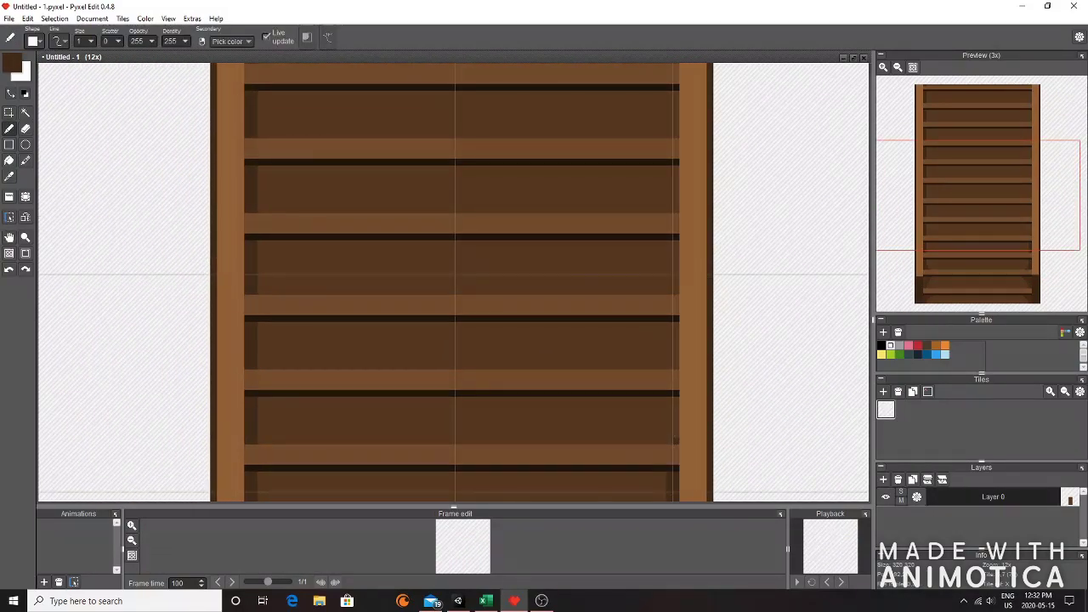
mouse_move(668, 365)
mouse_down()
mouse_move(663, 333)
mouse_move(676, 331)
mouse_move(668, 344)
mouse_move(663, 327)
mouse_up()
right_click(676, 340)
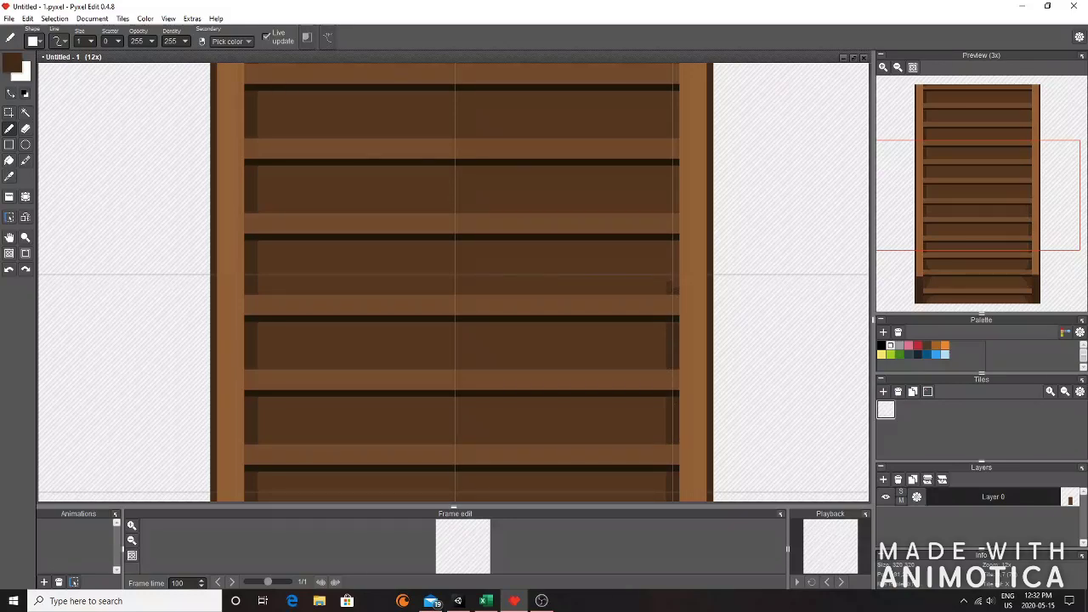
drag(675, 246, 670, 278)
drag(665, 203, 662, 390)
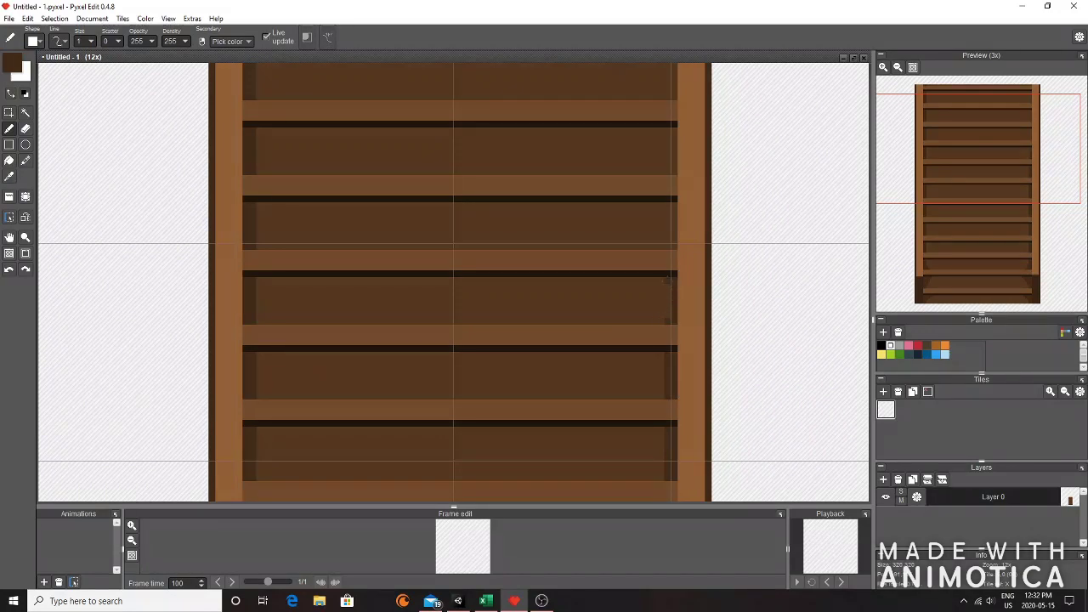
mouse_move(626, 229)
mouse_down()
mouse_move(629, 275)
mouse_move(699, 428)
mouse_move(748, 412)
mouse_up()
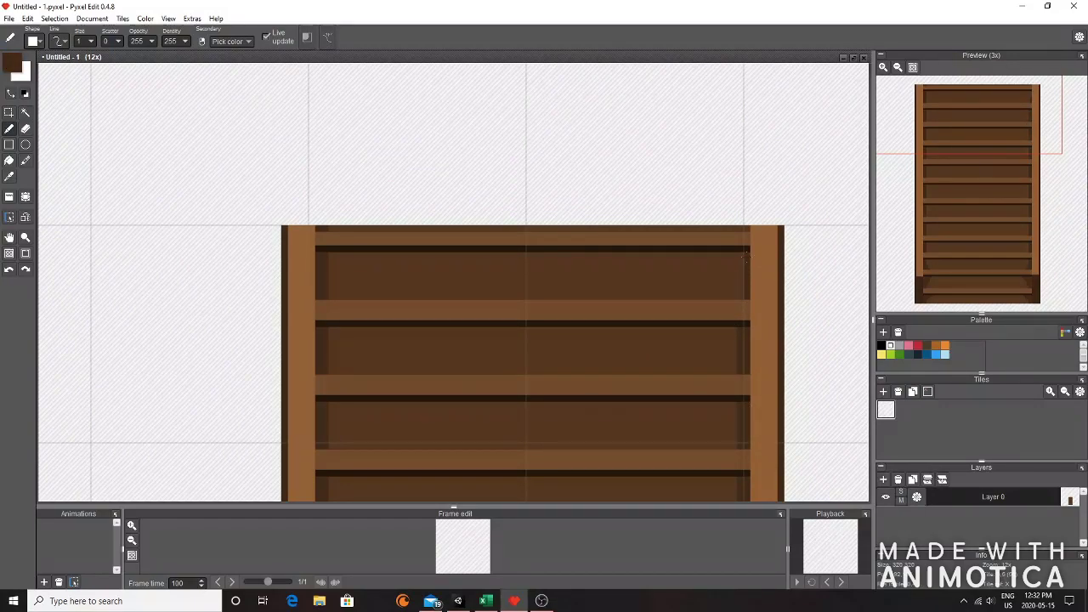
- Sample the lighter tread colour and darken the foreground colour to ff5c3d24
scroll(740, 302, down, 3)
drag(740, 302, 764, 121)
scroll(610, 420, up, 4)
right_click(566, 362)
click(13, 65)
click(116, 130)
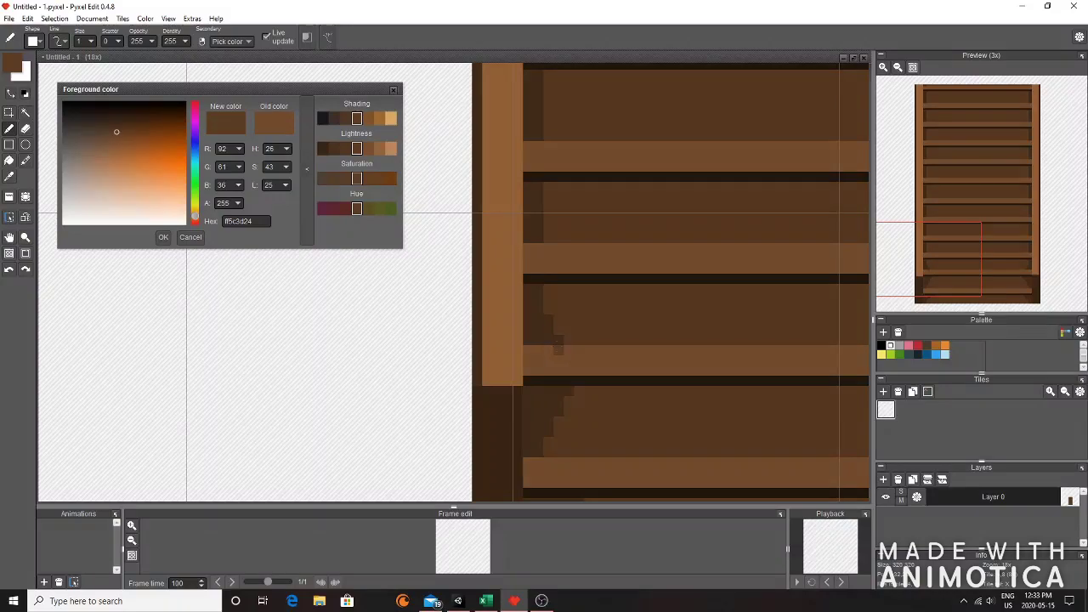
- Shade the left ends of the lowest light treads with ff5c3d24, following the stepped shadow shapes
mouse_move(550, 352)
mouse_down()
mouse_move(548, 370)
mouse_move(570, 372)
mouse_up()
scroll(552, 230, down, 2)
scroll(553, 213, up, 3)
mouse_move(528, 307)
mouse_down()
mouse_move(520, 334)
mouse_move(513, 306)
mouse_up()
drag(528, 148, 517, 153)
scroll(557, 200, down, 2)
scroll(561, 333, up, 3)
mouse_move(503, 304)
mouse_down()
mouse_move(482, 345)
mouse_move(580, 350)
mouse_move(490, 332)
mouse_up()
scroll(585, 337, down, 3)
- Shade the right ends of the lower light treads with ff5c3d24, following the stepped shadow on the lowest one
scroll(852, 343, up, 3)
mouse_move(840, 285)
mouse_down()
mouse_move(813, 283)
mouse_move(839, 307)
mouse_move(756, 332)
mouse_up()
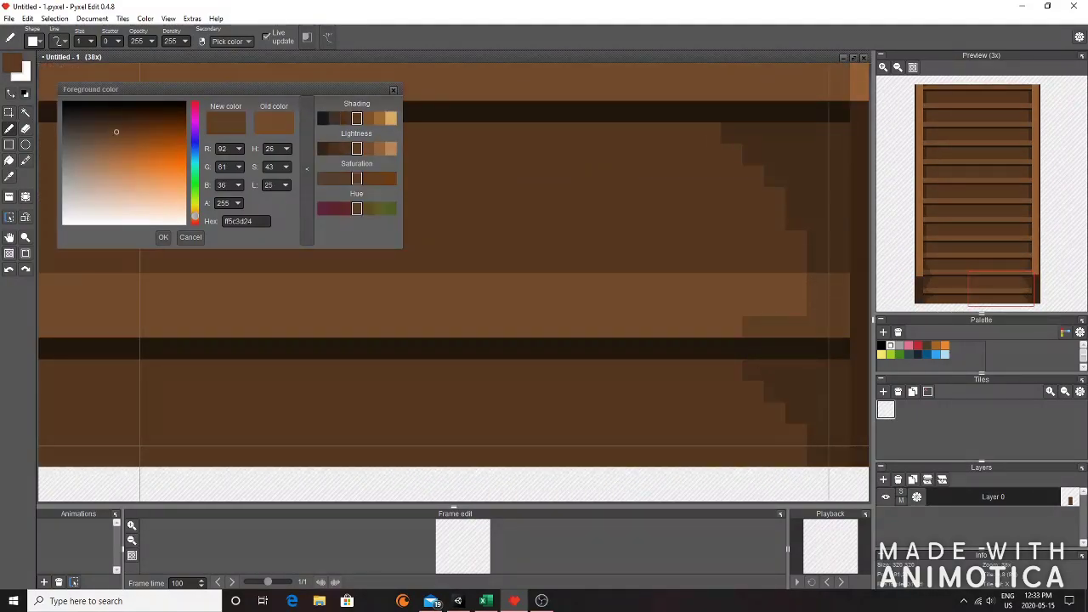
scroll(793, 289, down, 5)
scroll(780, 234, up, 2)
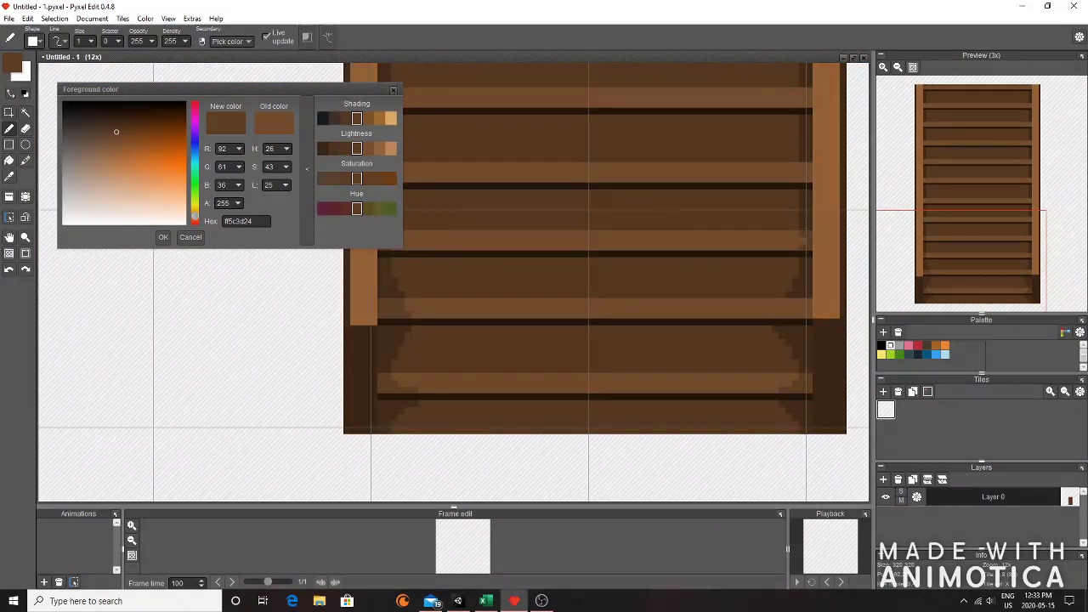
scroll(802, 176, down, 1)
scroll(797, 192, up, 1)
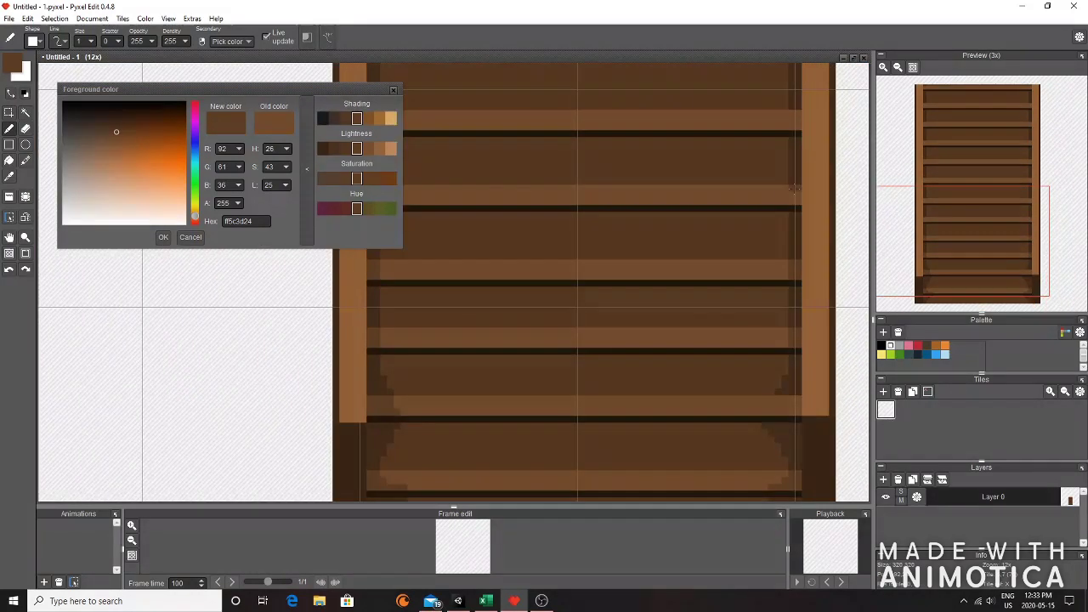
- Shade the ends of the remaining light treads with narrow ff5c3d24 strips beside the rails, up to the top edge, and accept the foreground colour
drag(584, 185, 723, 335)
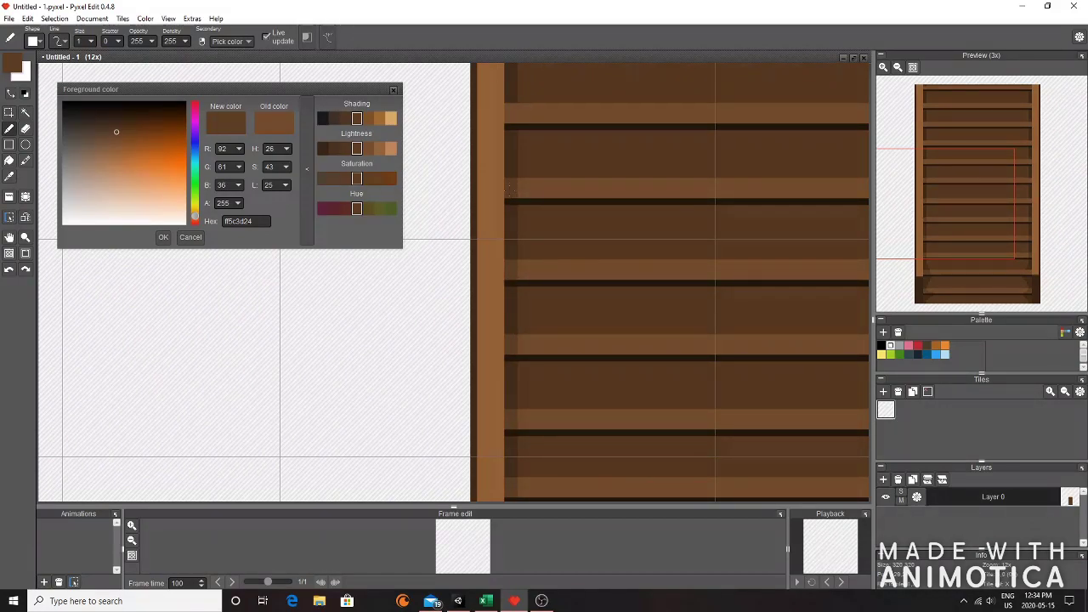
drag(863, 267, 637, 367)
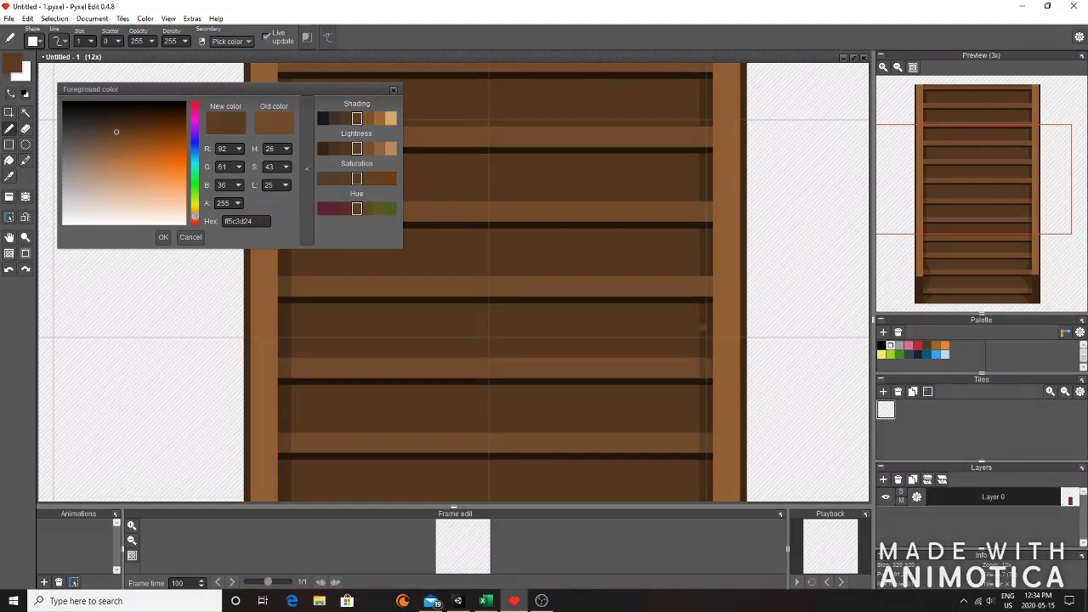
drag(524, 207, 669, 312)
click(163, 237)
drag(789, 262, 729, 303)
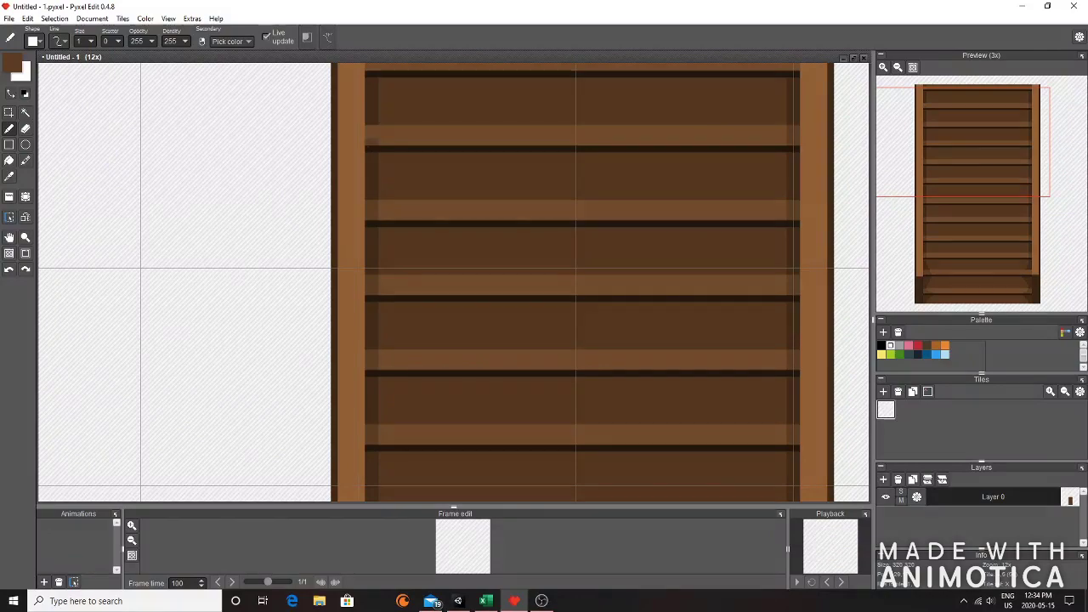
scroll(566, 280, up, 3)
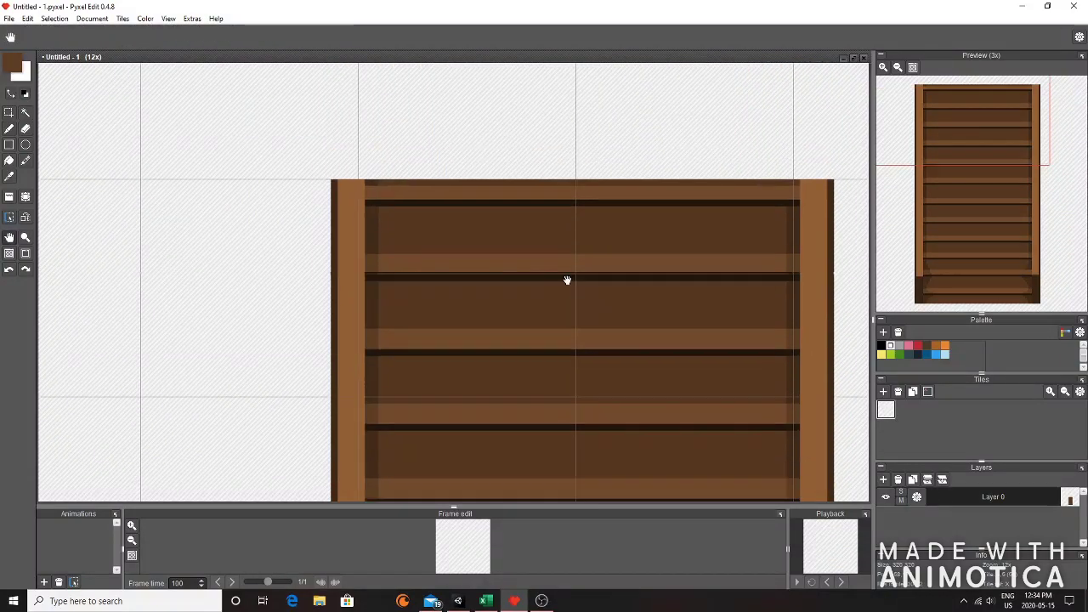
drag(385, 230, 386, 222)
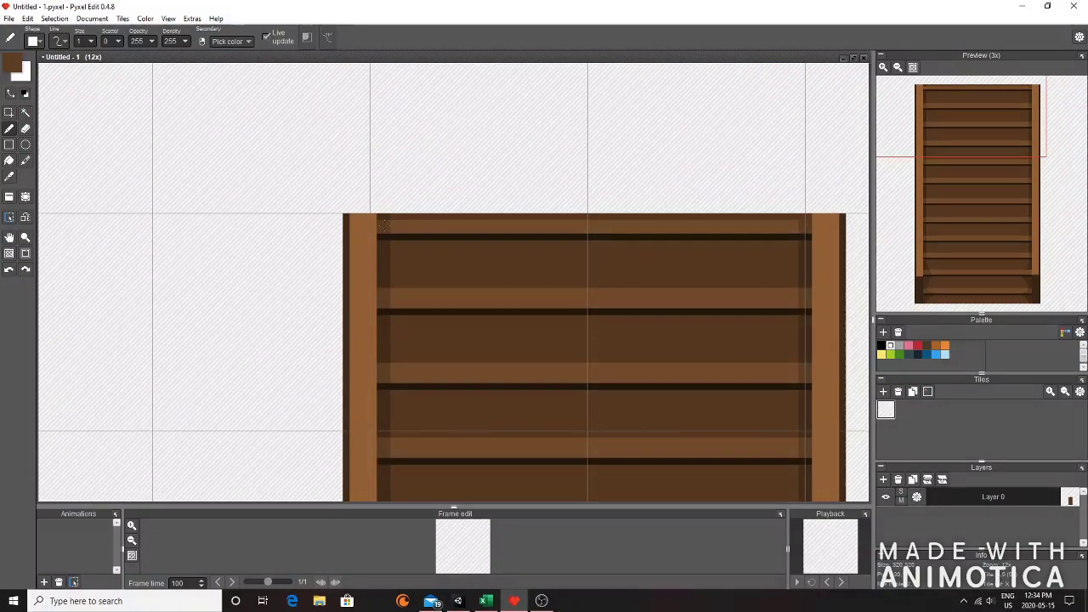
- Draw a stepped dark shadow at the left end of the fourth step from the bottom and shade its light tread to match
key(space)
drag(601, 465, 587, 34)
mouse_move(490, 479)
mouse_down()
mouse_move(549, 367)
mouse_move(589, 387)
mouse_up()
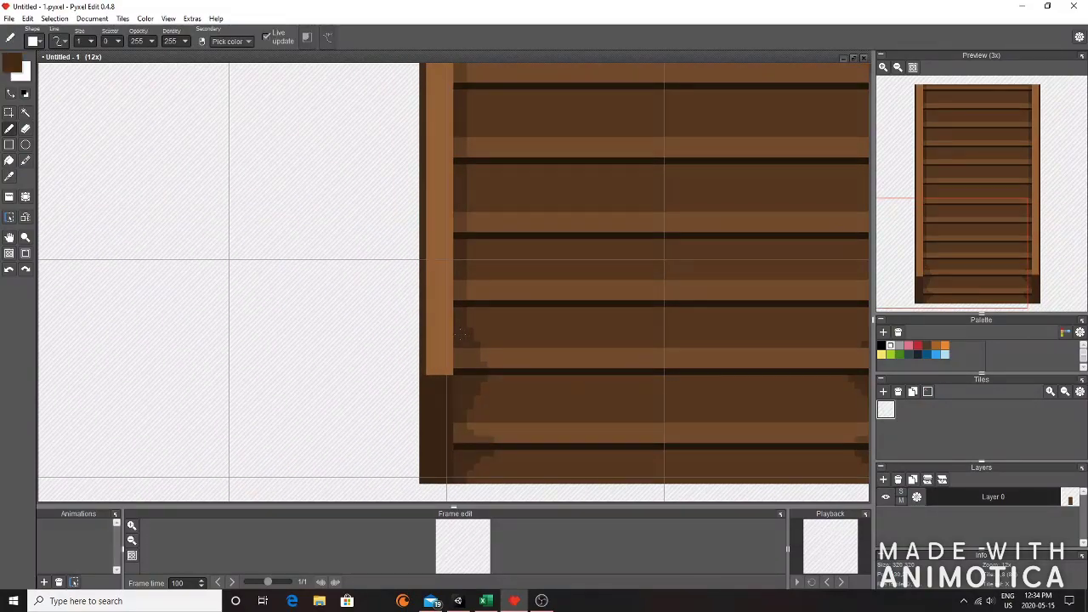
scroll(474, 281, up, 5)
mouse_move(467, 160)
mouse_down()
mouse_move(469, 267)
mouse_move(483, 266)
mouse_up()
scroll(481, 267, down, 4)
scroll(529, 286, up, 5)
right_click(293, 280)
drag(312, 237, 339, 238)
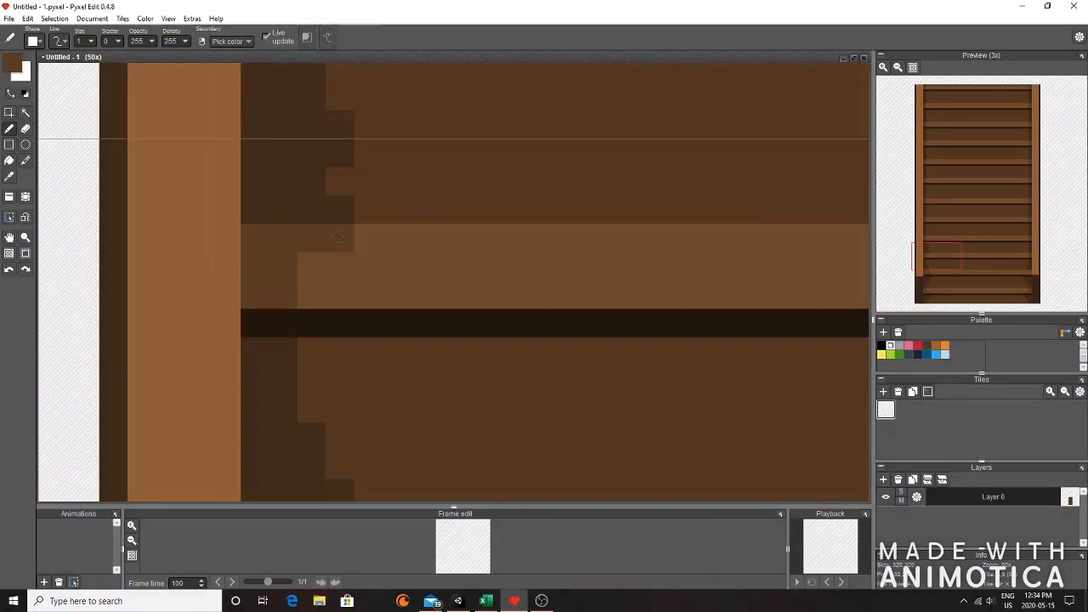
click(312, 266)
scroll(332, 255, down, 4)
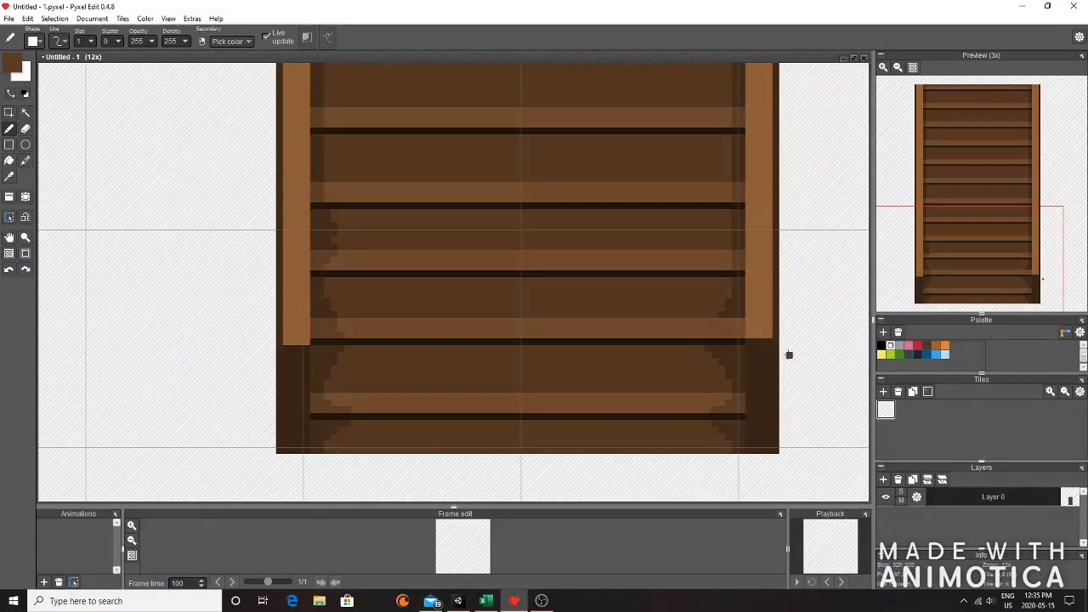
- Draw a stepped dark shadow along the right end of the fourth step from the bottom, sampling the existing shadow colours
scroll(733, 299, up, 3)
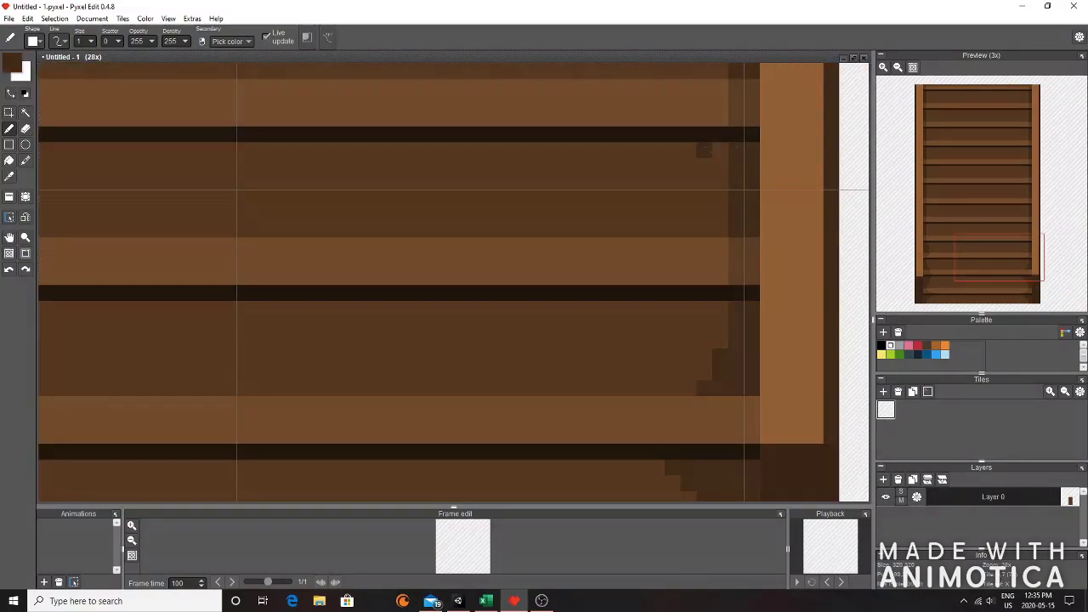
mouse_move(687, 151)
mouse_down()
mouse_move(720, 181)
mouse_move(720, 197)
mouse_up()
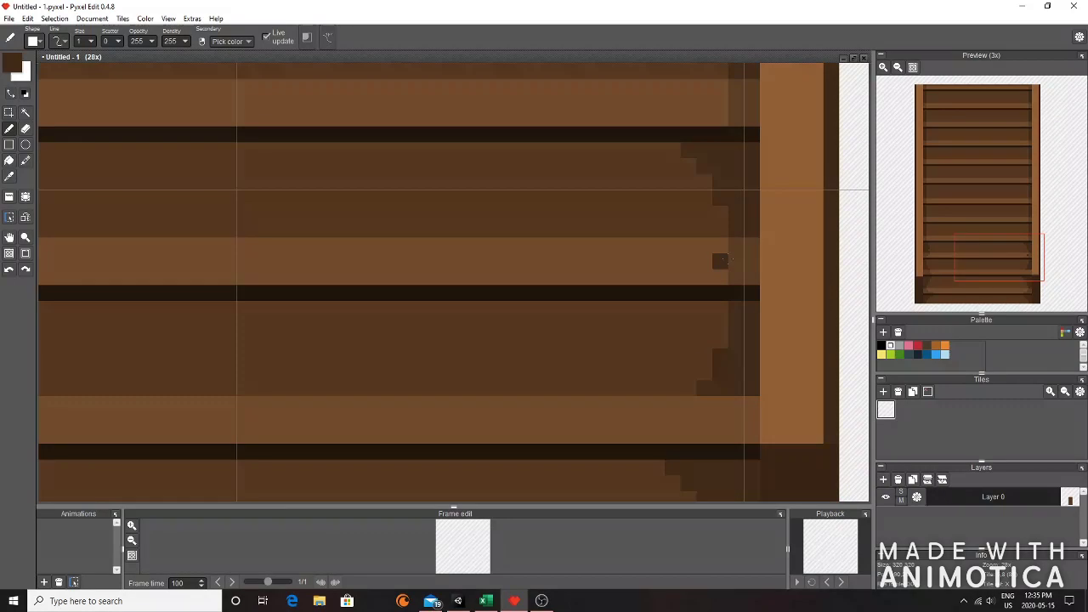
right_click(736, 246)
click(721, 246)
right_click(735, 228)
click(721, 229)
click(720, 212)
scroll(736, 183, down, 5)
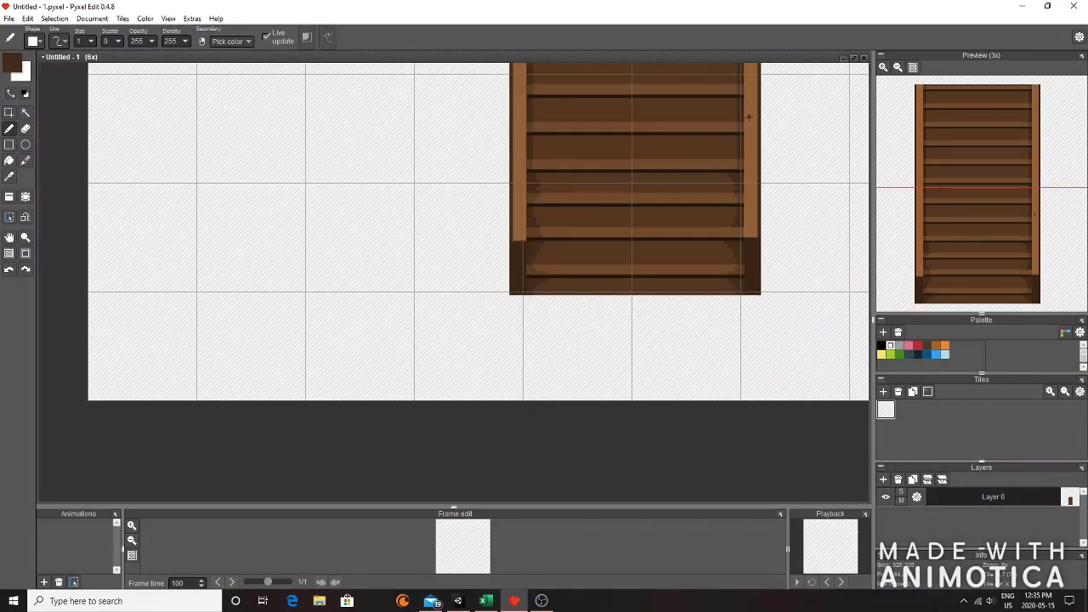
- Draw a stepped shadow at the right end of the fifth step from the bottom and extend it onto its light tread
scroll(749, 118, up, 3)
mouse_move(707, 177)
mouse_down()
mouse_move(687, 176)
mouse_move(708, 237)
mouse_move(686, 269)
mouse_up()
right_click(725, 249)
click(707, 248)
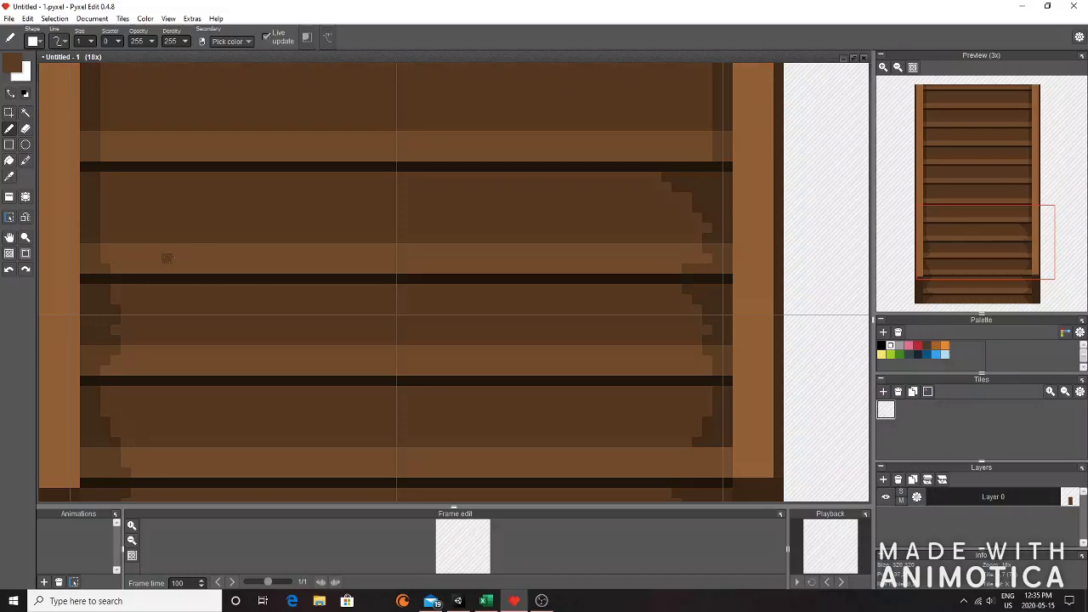
- Draw stepped shadows at the left ends of the fifth and sixth steps from the bottom, trimming the sixth with the step colour
drag(161, 258, 272, 283)
drag(208, 201, 226, 257)
alt+click(233, 254)
mouse_move(213, 155)
mouse_down()
mouse_move(226, 113)
mouse_move(248, 108)
mouse_move(215, 87)
mouse_move(213, 146)
mouse_up()
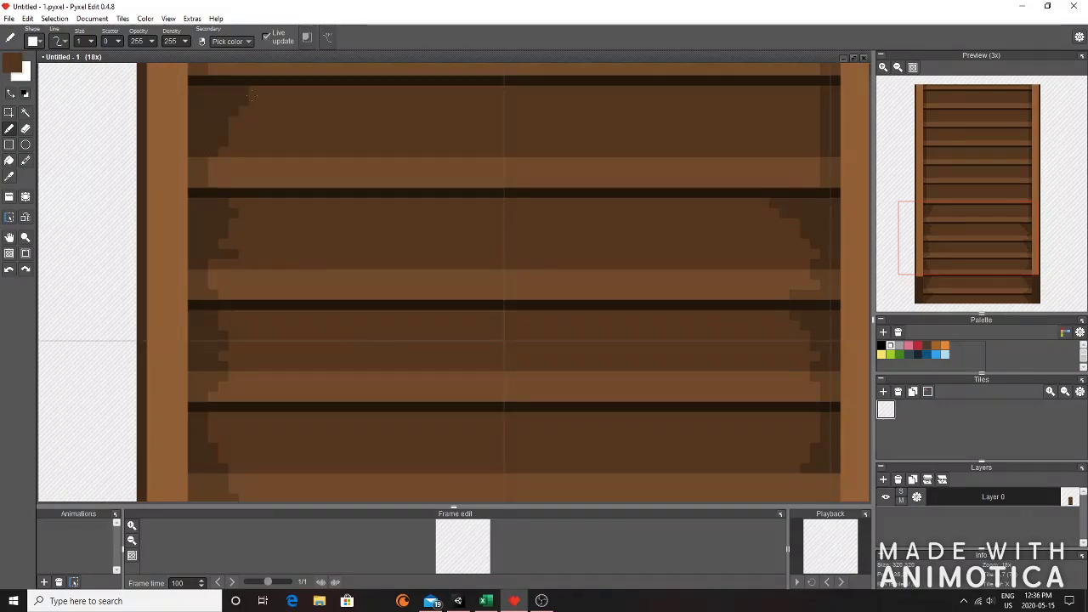
drag(243, 100, 230, 93)
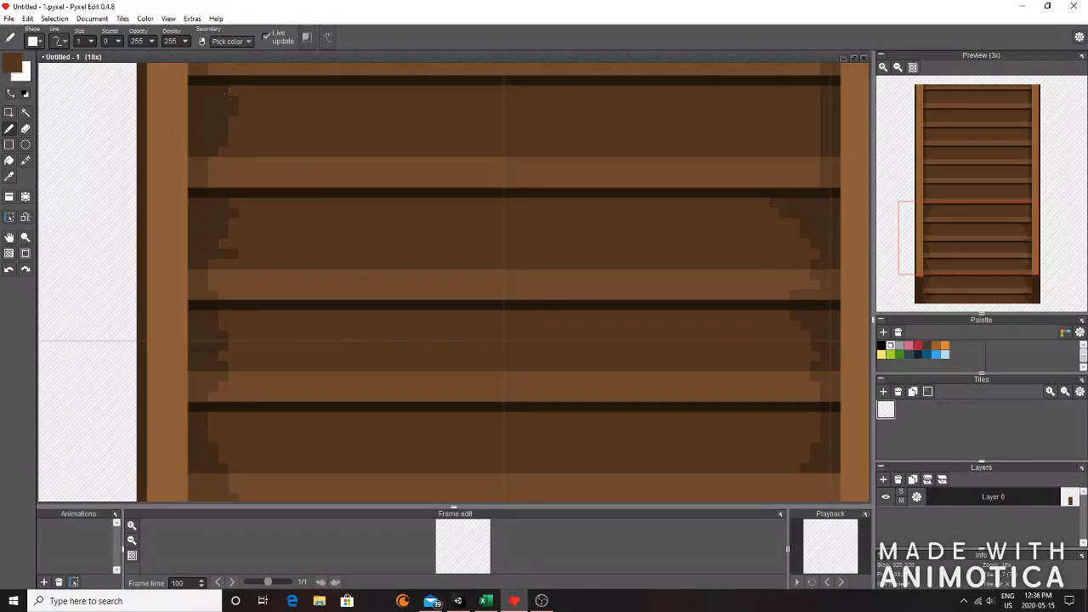
click(224, 121)
- Shade the right end of the sixth step from the bottom and its light tread with stepped shadows
scroll(245, 162, down, 3)
scroll(402, 161, up, 3)
drag(384, 169, 425, 167)
right_click(436, 130)
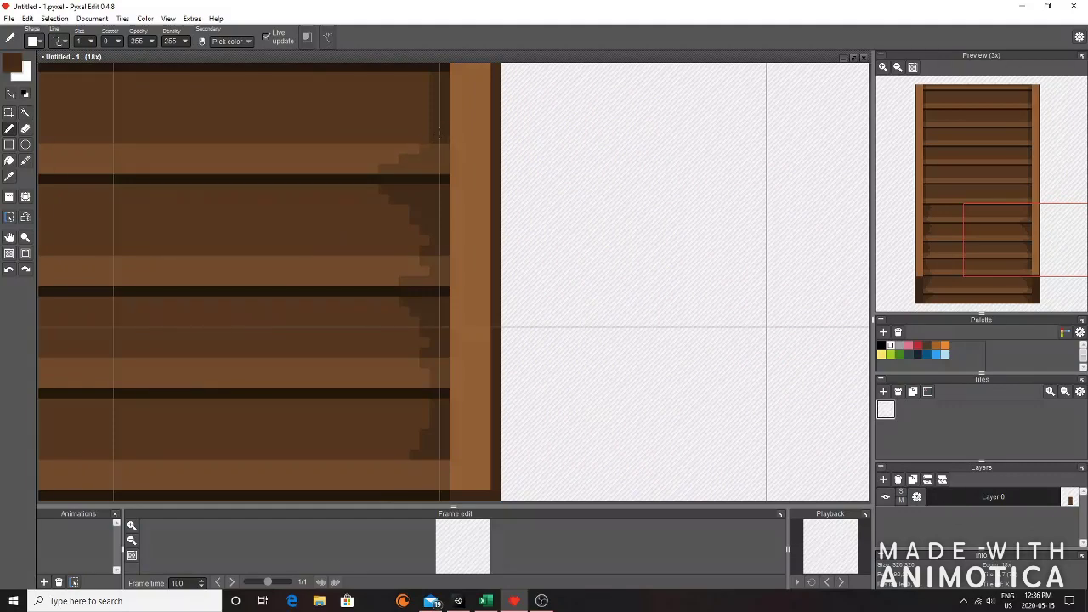
click(424, 137)
scroll(424, 127, down, 2)
scroll(382, 84, up, 2)
drag(485, 132, 466, 143)
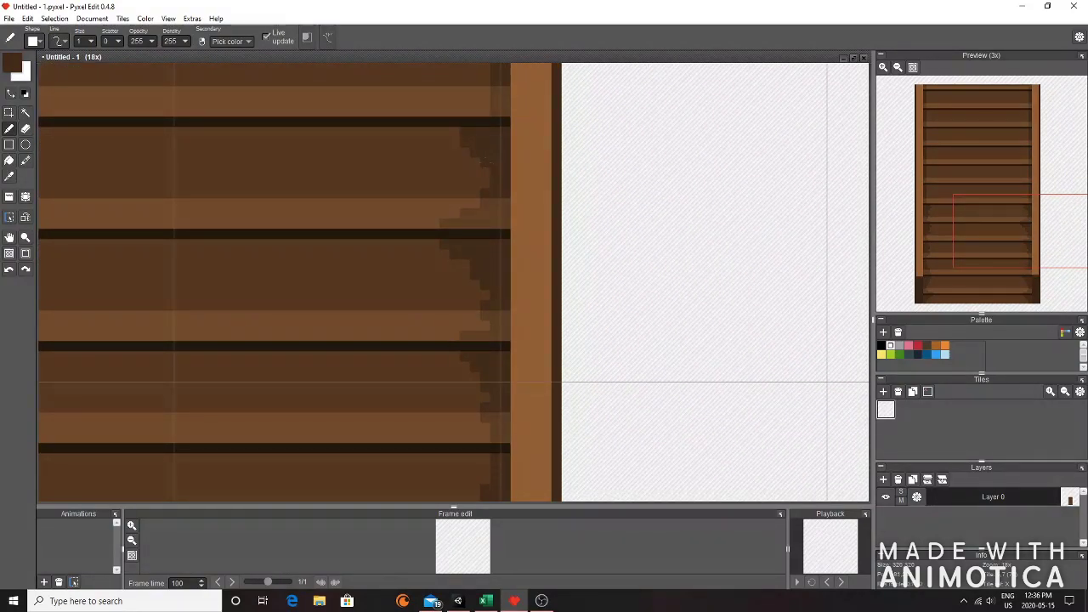
- Draw stepped shadows at both ends of the seventh step from the bottom and on its light tread, using sampled shadow colours
scroll(346, 252, down, 3)
scroll(425, 267, up, 2)
scroll(424, 267, up, 1)
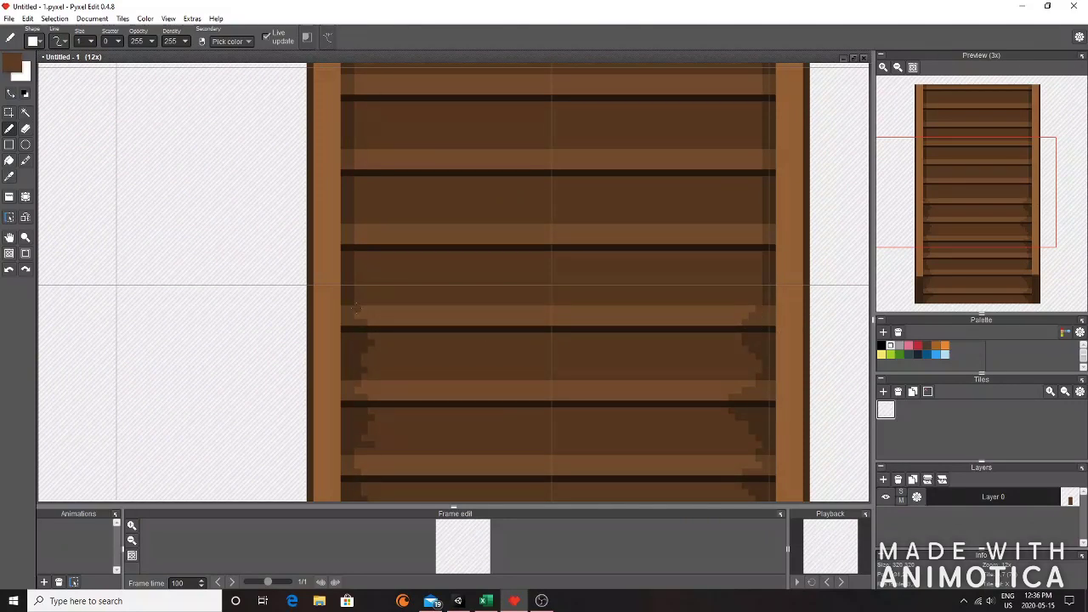
alt+click(348, 295)
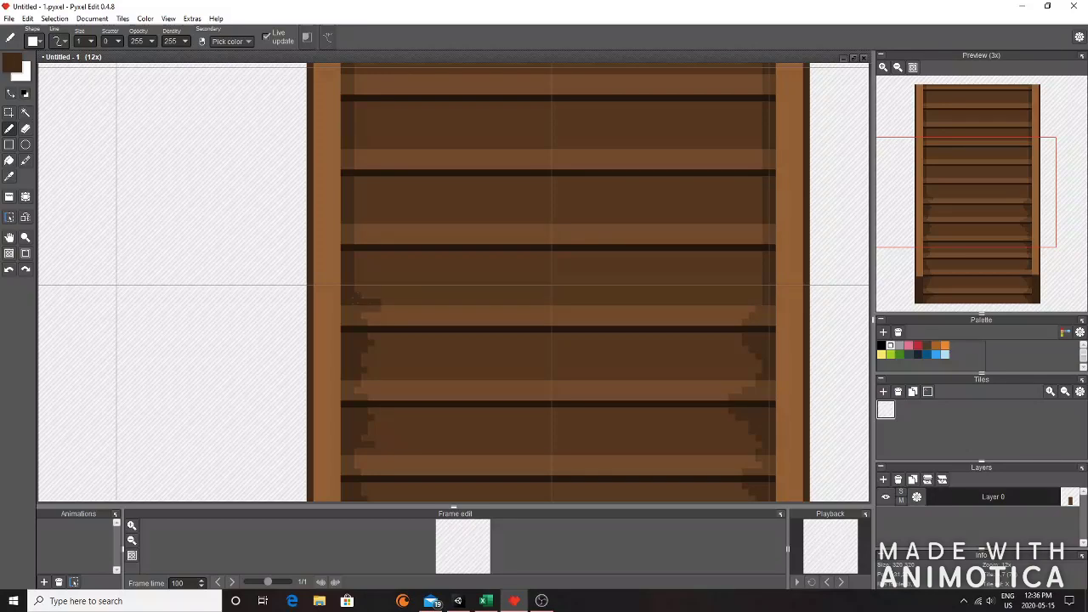
right_click(758, 309)
right_click(765, 297)
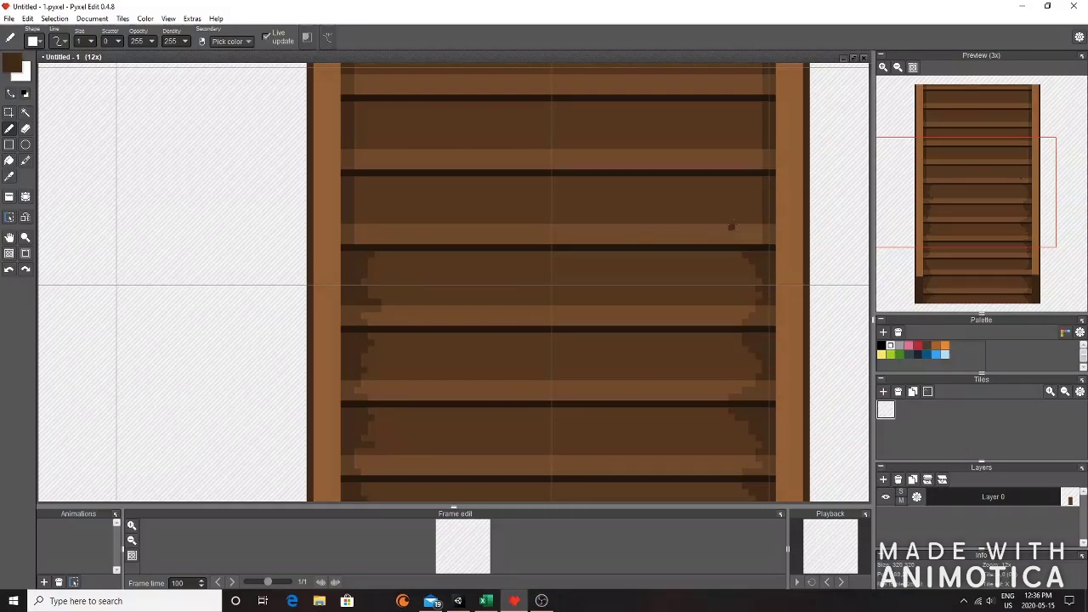
- Shade both ends of the eighth step's light tread, counted from the bottom, with stepped shapes in the sampled tread-shadow colour
scroll(668, 349, up, 2)
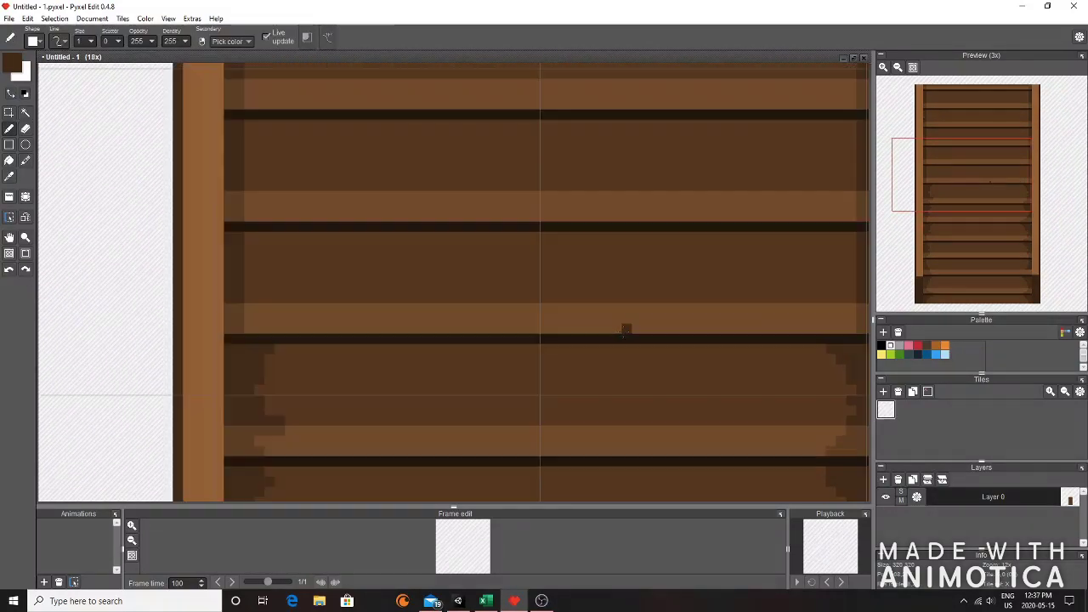
right_click(147, 322)
click(158, 303)
mouse_move(158, 323)
mouse_down()
mouse_move(178, 322)
mouse_move(169, 313)
mouse_up()
click(717, 333)
mouse_move(758, 323)
mouse_down()
mouse_move(719, 323)
mouse_move(729, 299)
mouse_up()
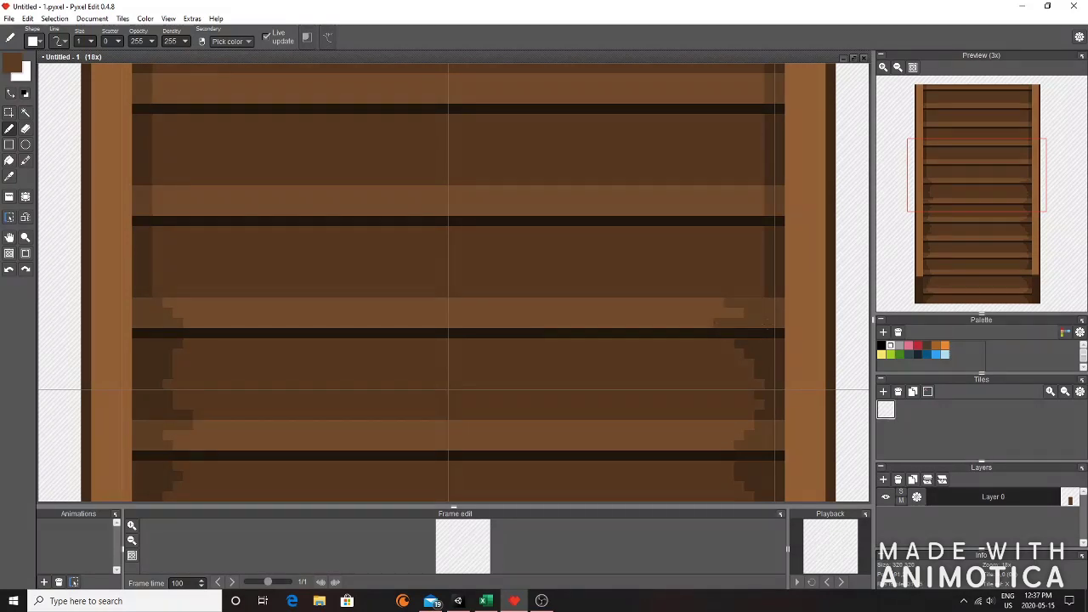
- Draw stepped dark shadows at both ends of the eighth step from the bottom, above its shaded tread
right_click(769, 291)
mouse_move(759, 292)
mouse_down()
mouse_move(729, 292)
mouse_move(760, 272)
mouse_move(760, 282)
mouse_up()
drag(750, 252, 759, 235)
click(740, 232)
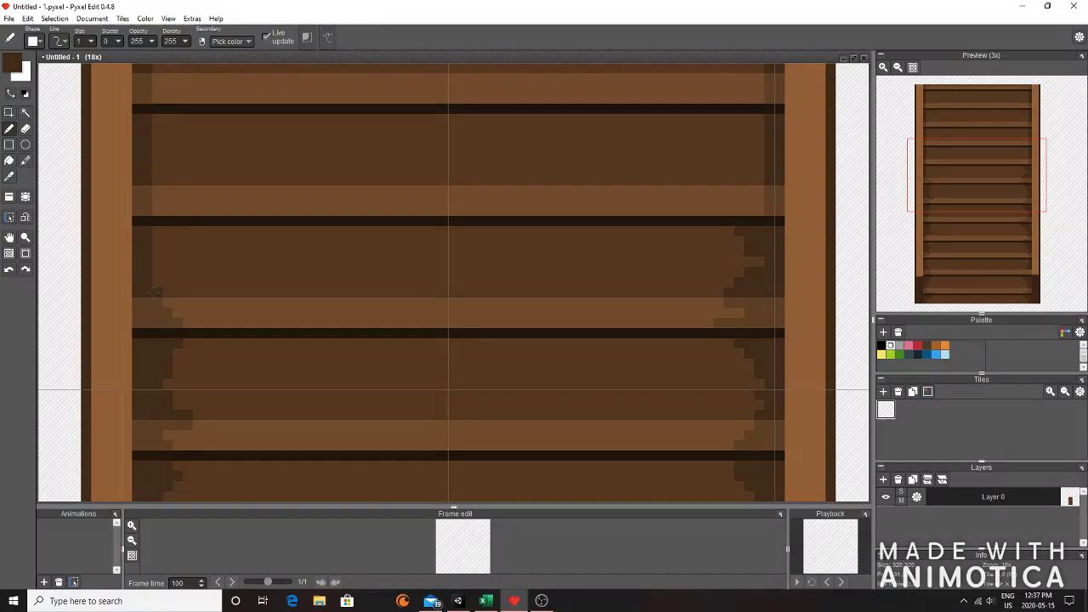
drag(158, 232, 159, 263)
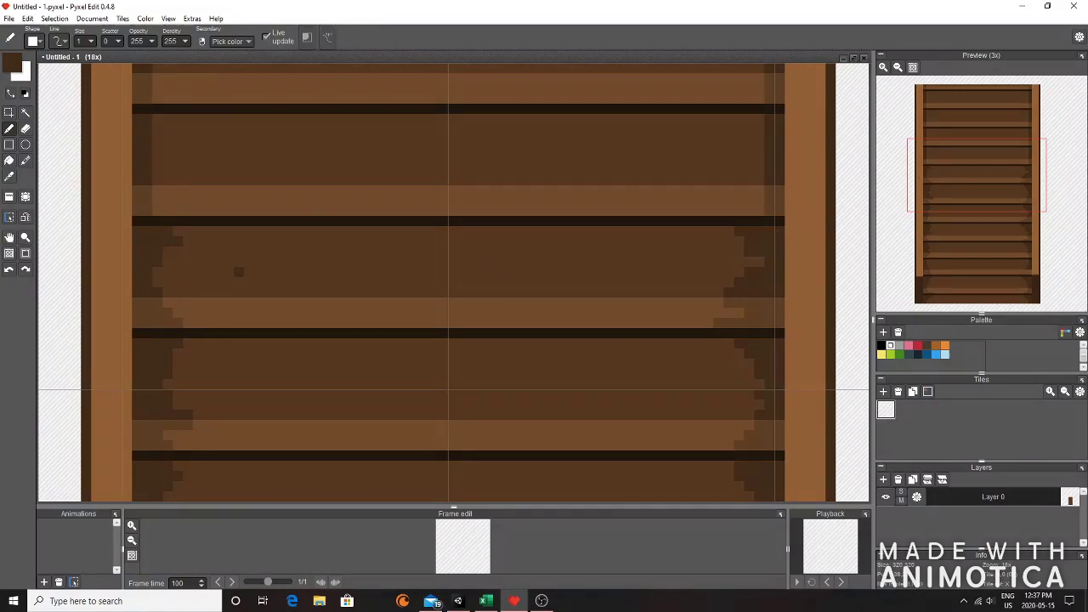
- Shade the ends of the ninth step's light tread and draw stepped dark shadows at both ends of that step
drag(394, 255, 428, 405)
drag(192, 338, 192, 352)
drag(785, 349, 794, 340)
right_click(804, 329)
click(794, 330)
mouse_move(193, 278)
mouse_down()
mouse_move(208, 271)
mouse_move(193, 307)
mouse_up()
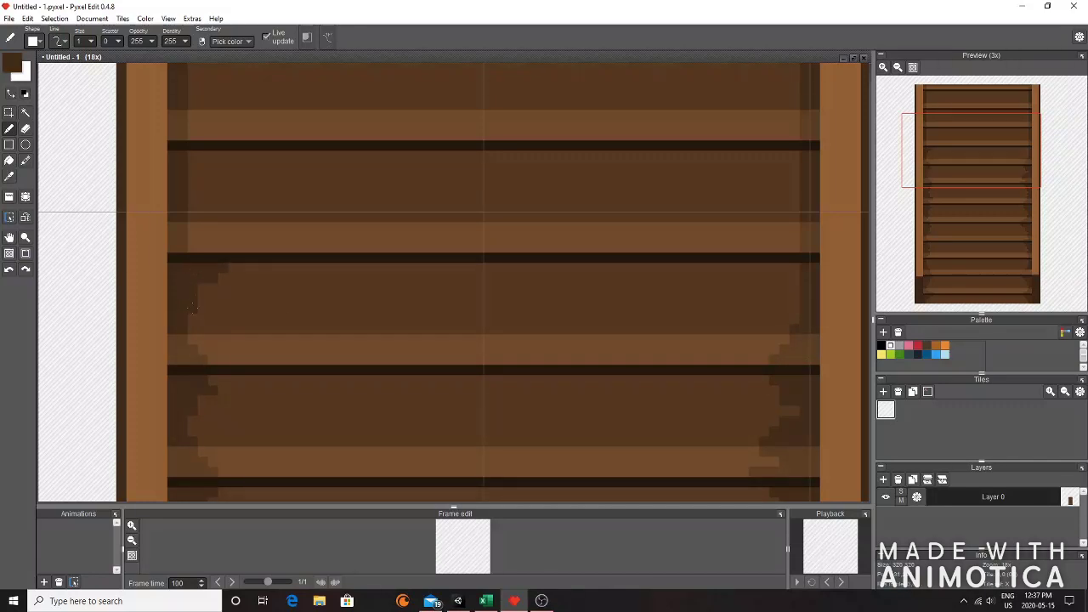
drag(797, 265, 794, 269)
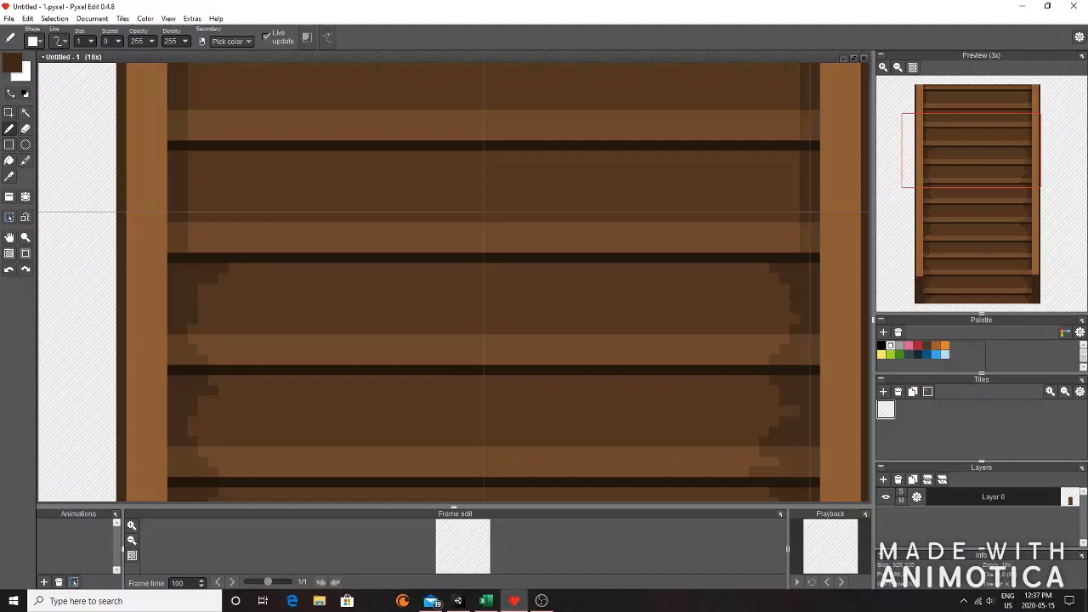
- Shade both ends of the tenth step's light tread and draw stepped dark shadows at both ends of that step
right_click(806, 344)
drag(795, 248, 780, 248)
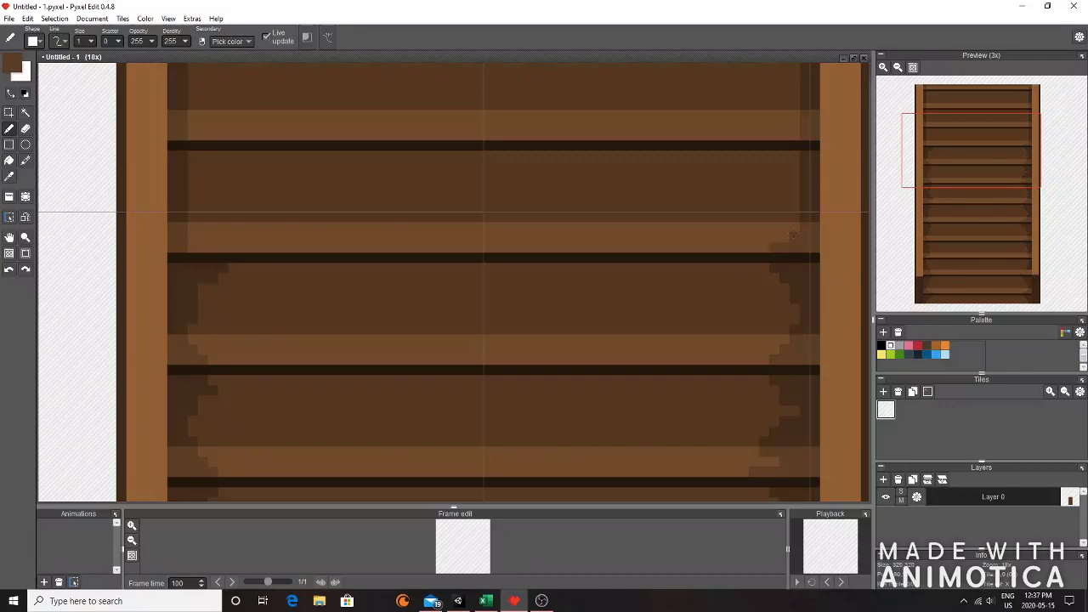
mouse_move(194, 248)
mouse_down()
mouse_move(225, 251)
mouse_move(203, 228)
mouse_up()
alt+click(179, 204)
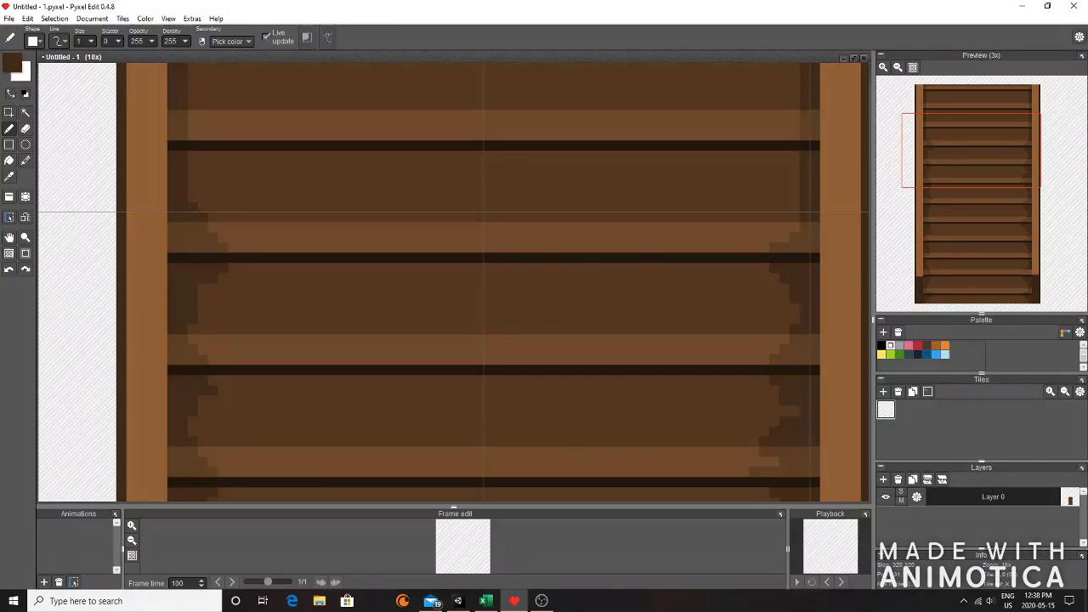
click(194, 206)
drag(193, 157, 192, 176)
mouse_move(785, 216)
mouse_down()
mouse_move(798, 165)
mouse_move(778, 153)
mouse_move(794, 197)
mouse_up()
right_click(773, 187)
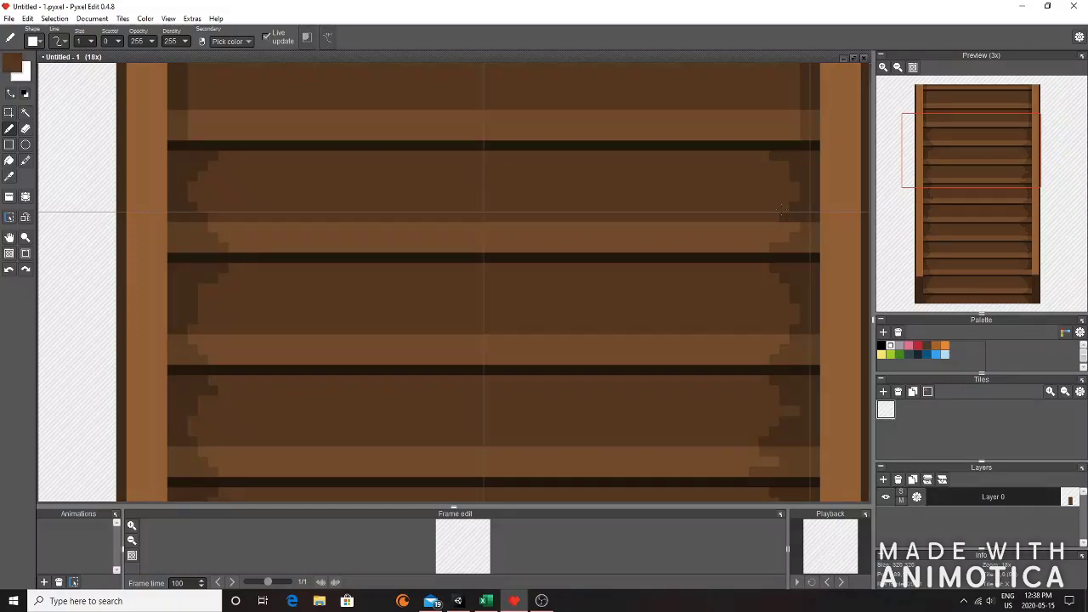
- Shade both ends of the eleventh step's light tread and draw stepped dark shadows at both ends of that step
drag(794, 135, 774, 135)
drag(192, 135, 212, 135)
key(space)
drag(544, 172, 515, 131)
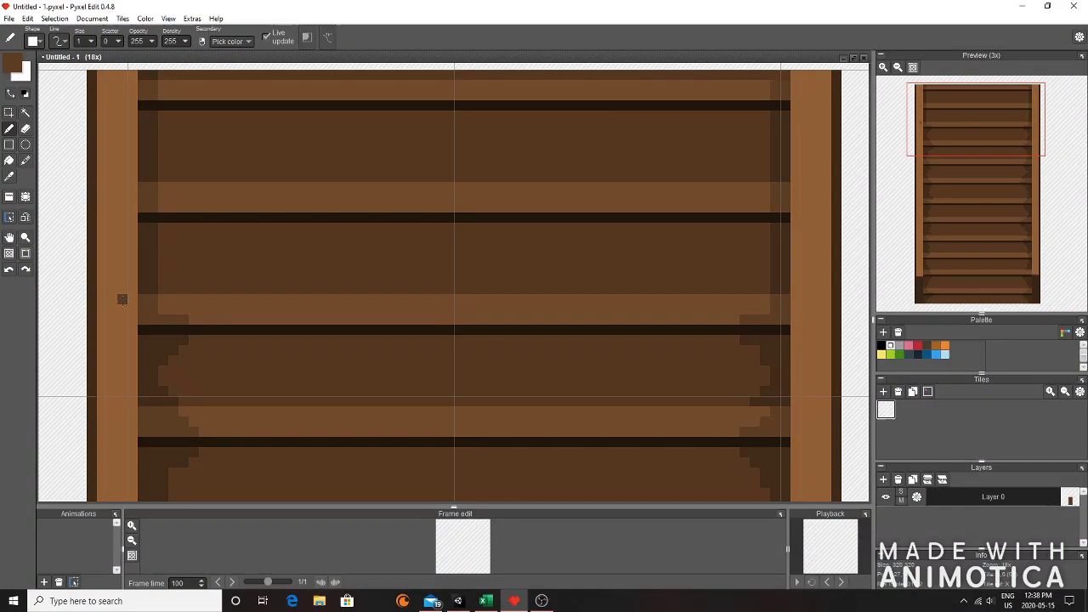
drag(162, 300, 178, 300)
drag(764, 309, 753, 299)
alt+click(685, 308)
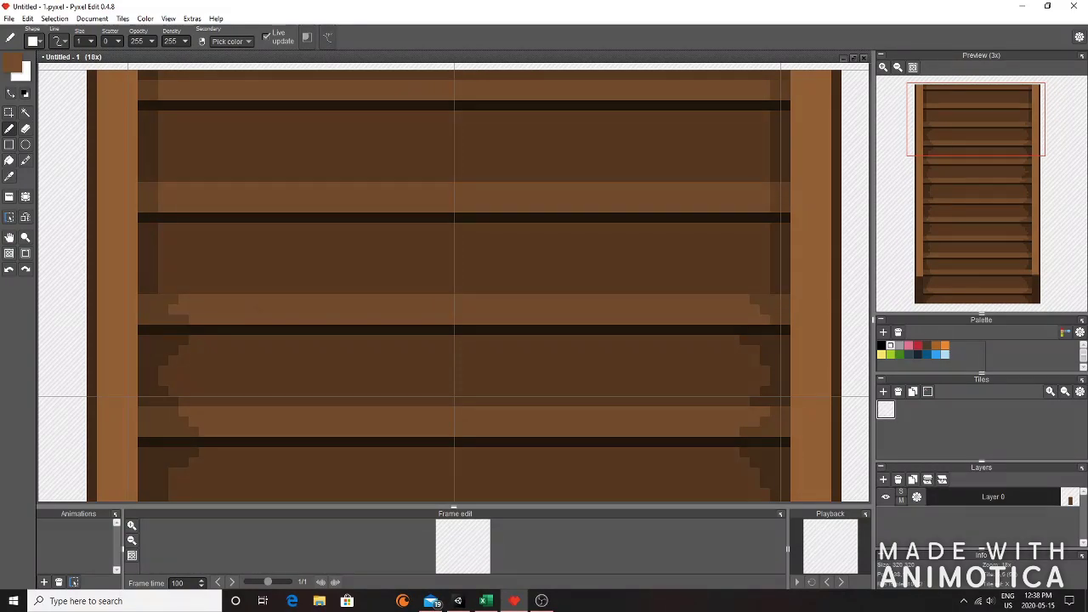
alt+click(146, 280)
mouse_move(193, 238)
mouse_down()
mouse_move(178, 228)
mouse_move(165, 265)
mouse_up()
mouse_move(765, 250)
mouse_down()
mouse_move(747, 227)
mouse_move(783, 278)
mouse_move(765, 207)
mouse_up()
- Shade both ends of the twelfth step's light tread and draw stepped dark shadows at both ends of that step
right_click(779, 199)
mouse_move(183, 208)
mouse_down()
mouse_move(165, 208)
mouse_move(162, 196)
mouse_up()
drag(765, 199, 754, 177)
right_click(775, 166)
mouse_move(755, 116)
mouse_down()
mouse_move(745, 116)
mouse_move(765, 146)
mouse_up()
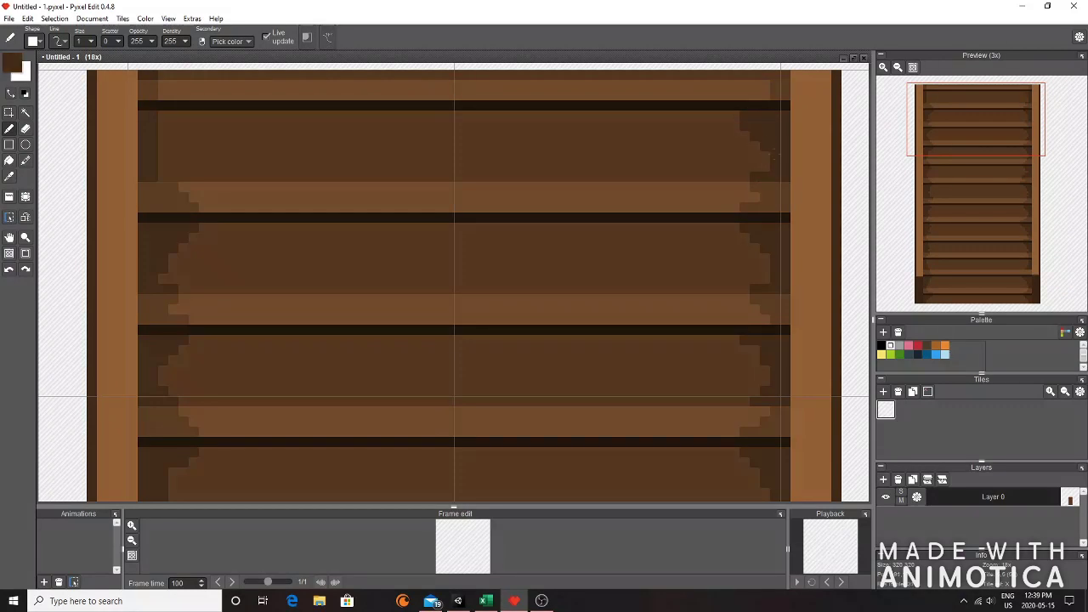
drag(163, 115, 163, 147)
- Shade both ends of the topmost light tread with stepped shapes in the sampled tread-shadow colour
drag(434, 68, 430, 162)
right_click(775, 186)
drag(762, 189, 741, 188)
click(762, 179)
drag(181, 189, 157, 189)
scroll(156, 189, down, 5)
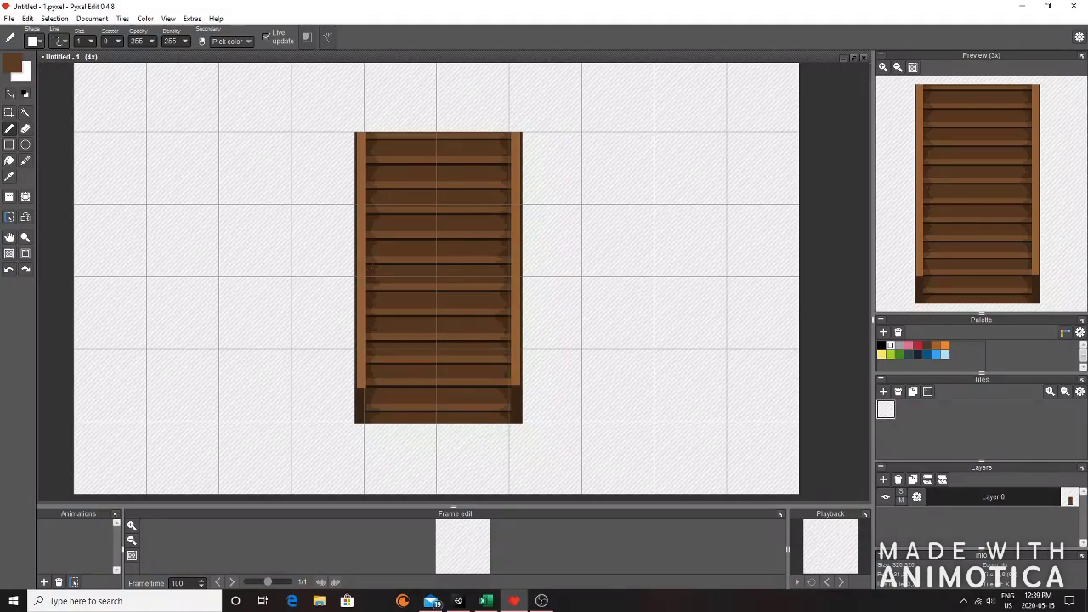
- Select the whole finished staircase and move it near the lower-left corner of the canvas
scroll(601, 299, down, 3)
scroll(586, 297, up, 3)
click(9, 112)
drag(377, 120, 601, 461)
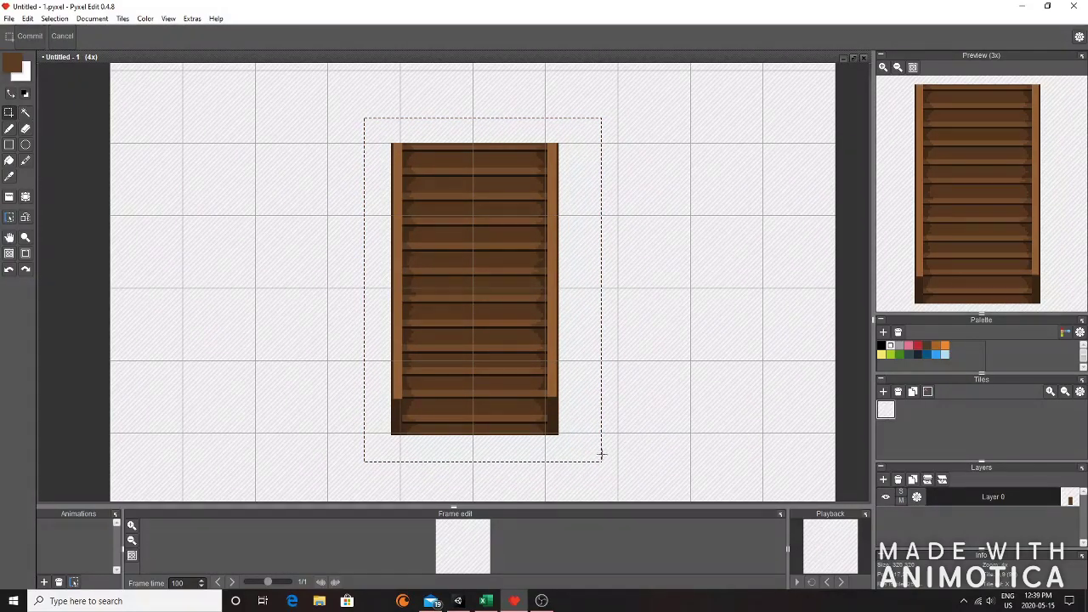
scroll(524, 340, down, 4)
drag(524, 340, 492, 344)
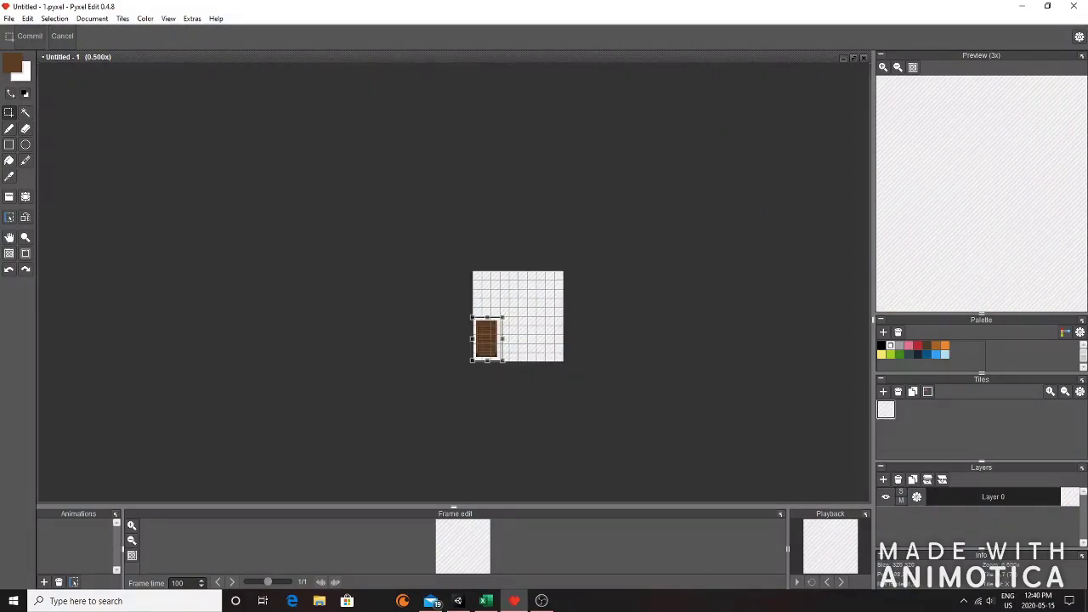
scroll(527, 333, up, 3)
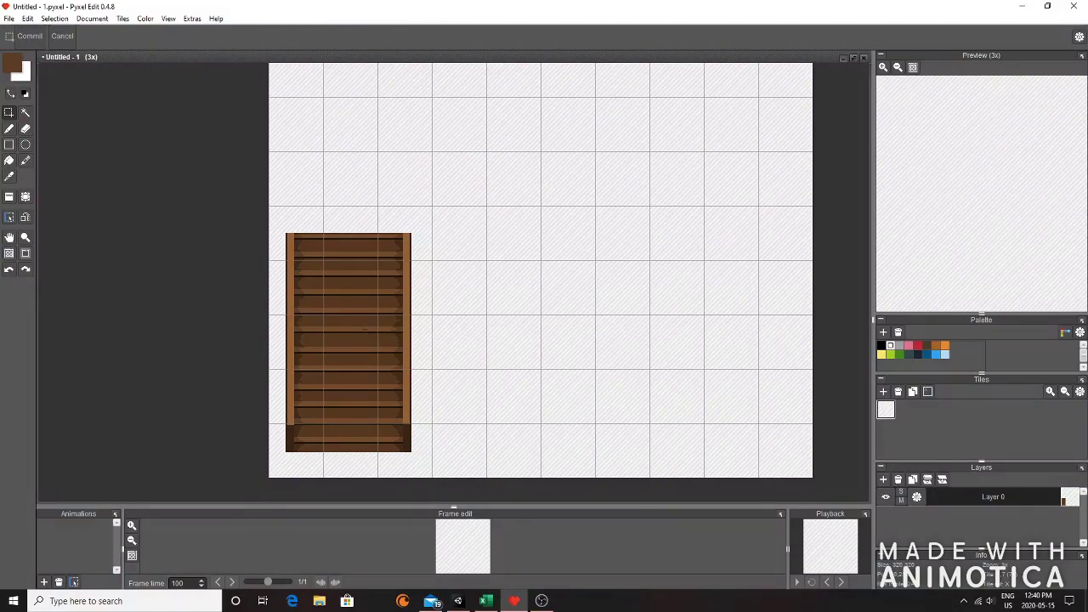
scroll(655, 199, up, 2)
scroll(655, 199, down, 2)
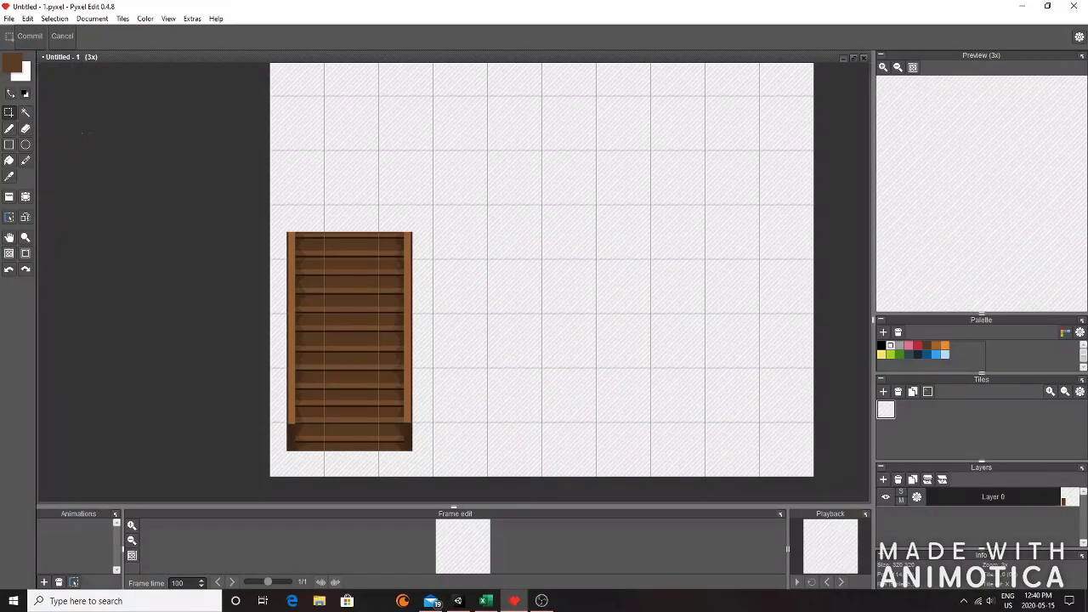
- Draw a filled dark-brown square two and a half grid tiles wide in the empty area beside the staircase
click(10, 129)
click(16, 70)
click(544, 209)
drag(542, 205, 628, 220)
key(ctrl+z)
key(r)
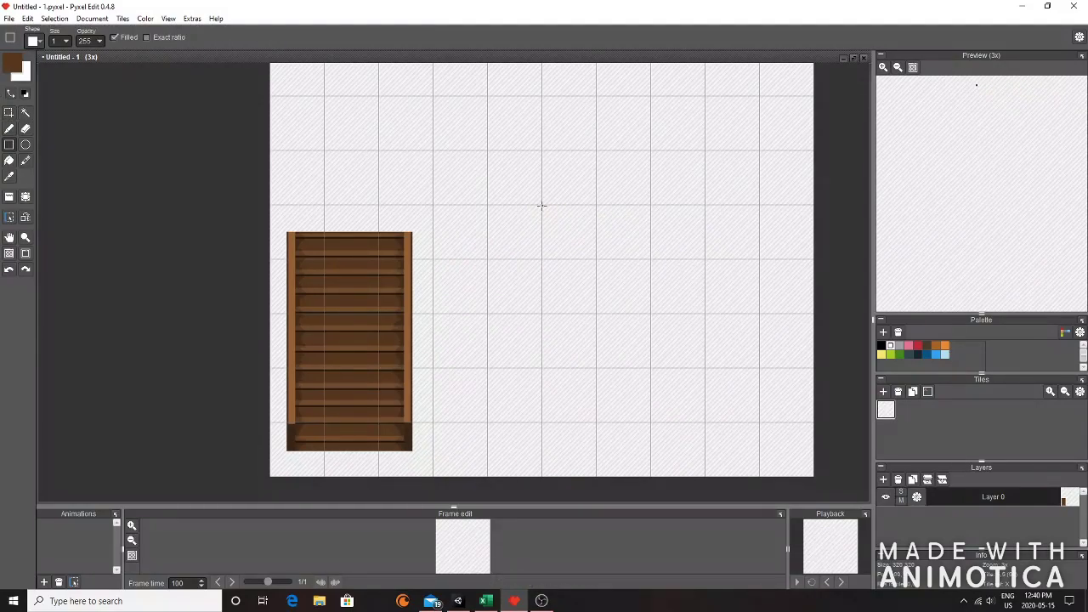
drag(541, 204, 678, 340)
- Draw rails along both sides of the square in the sampled rail colour, extending above its top edge with the gap between them clear
scroll(679, 317, up, 2)
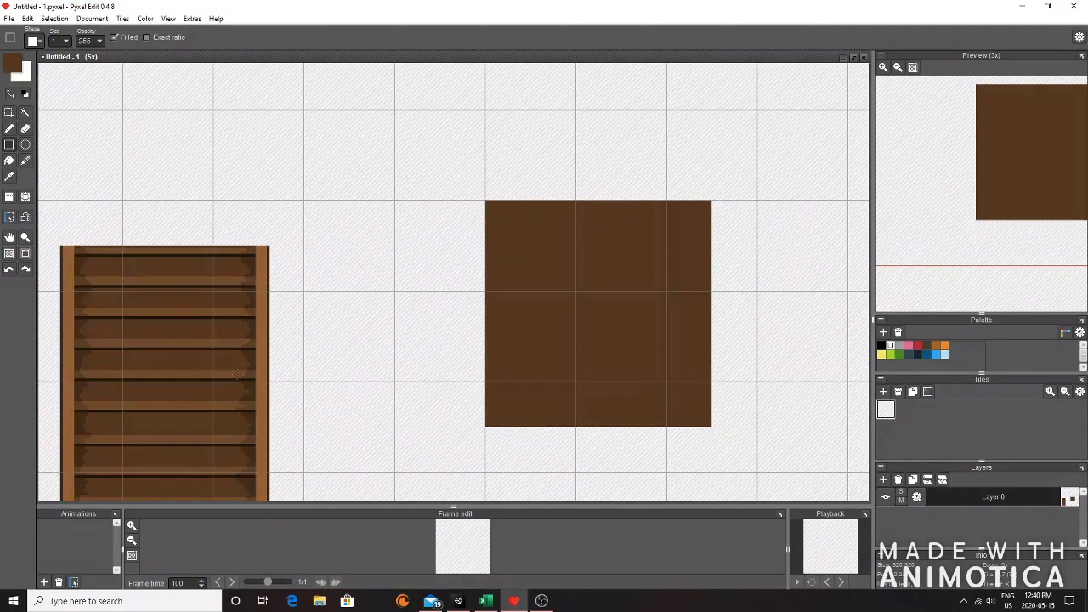
click(8, 177)
click(68, 259)
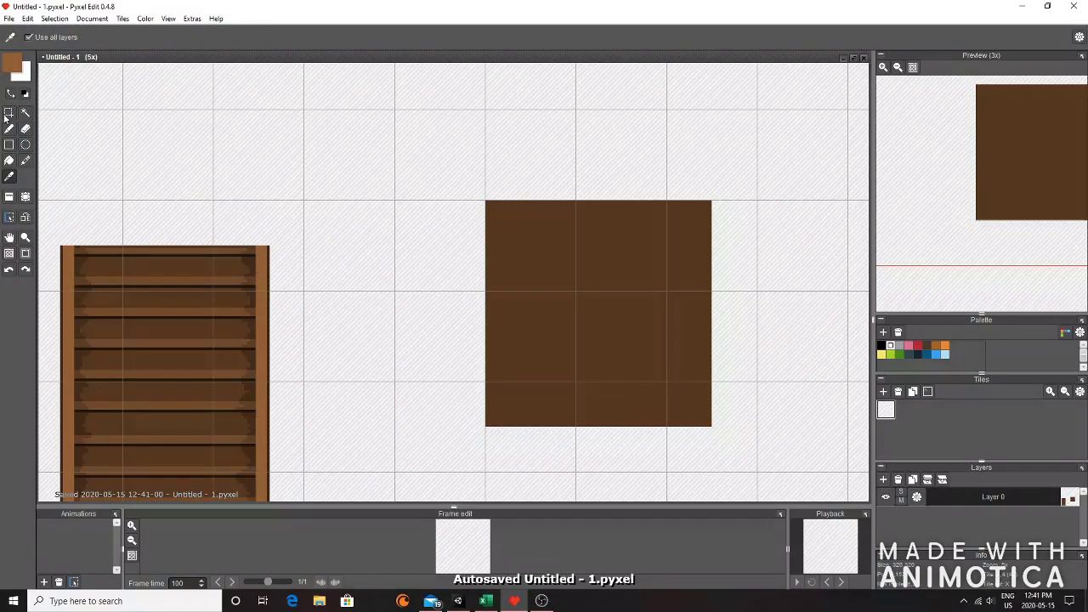
click(9, 145)
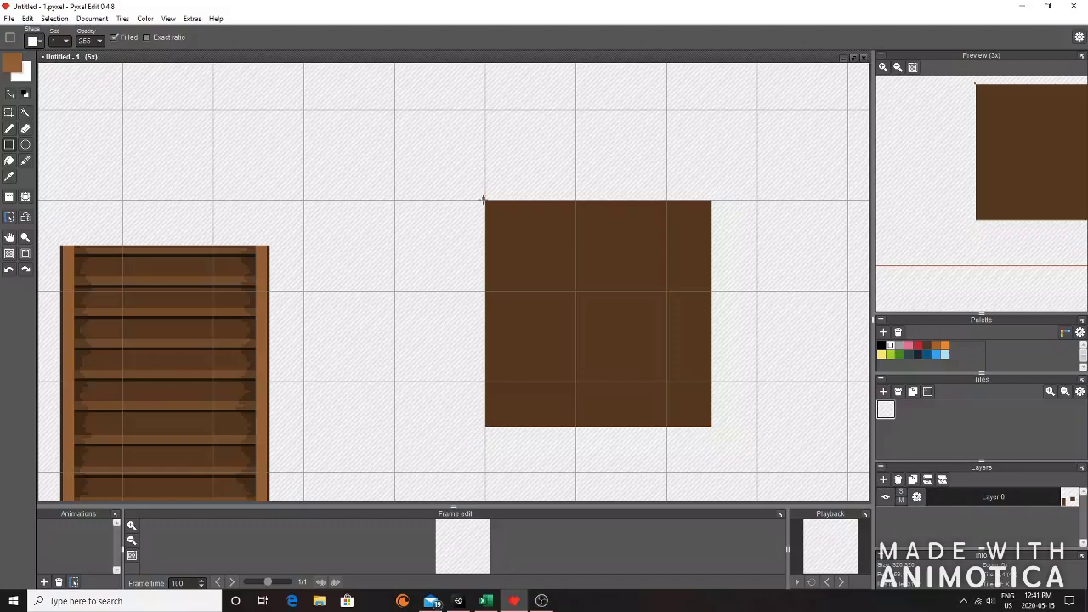
drag(486, 199, 483, 170)
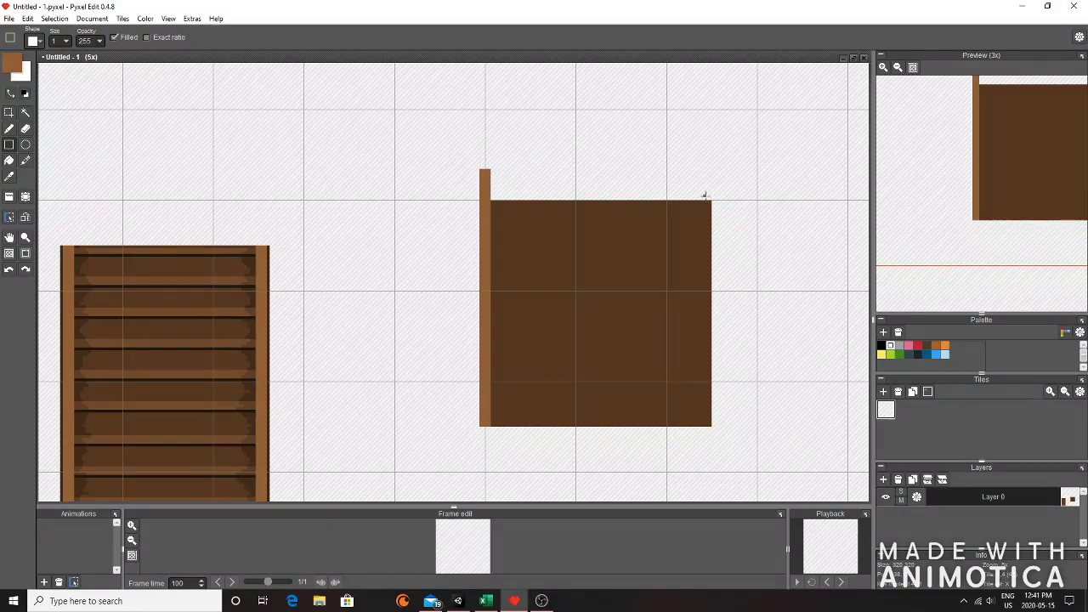
drag(711, 201, 718, 425)
drag(483, 169, 716, 169)
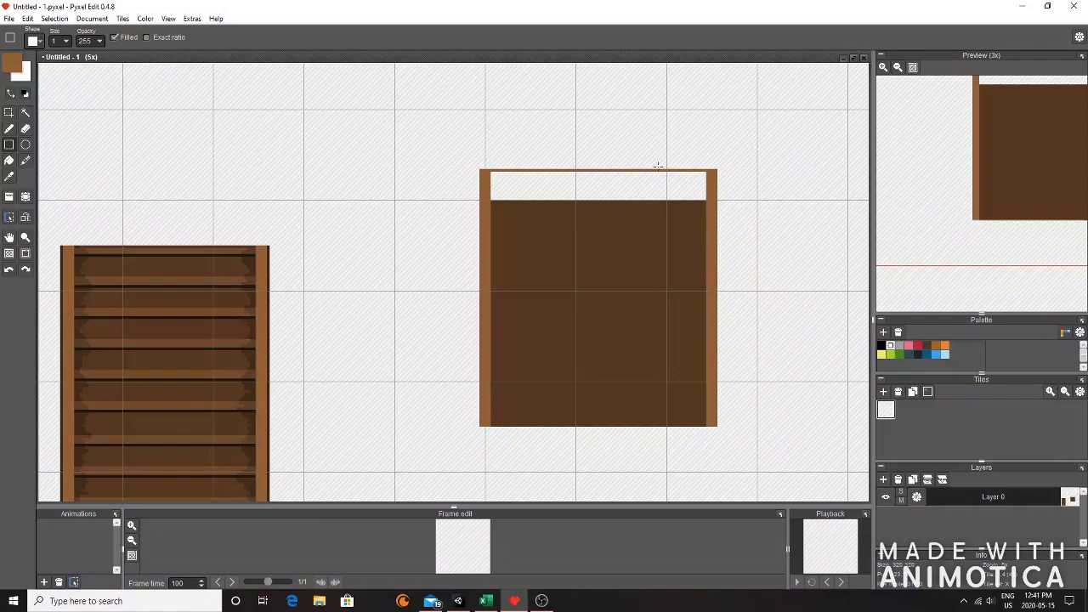
click(25, 128)
drag(489, 170, 704, 175)
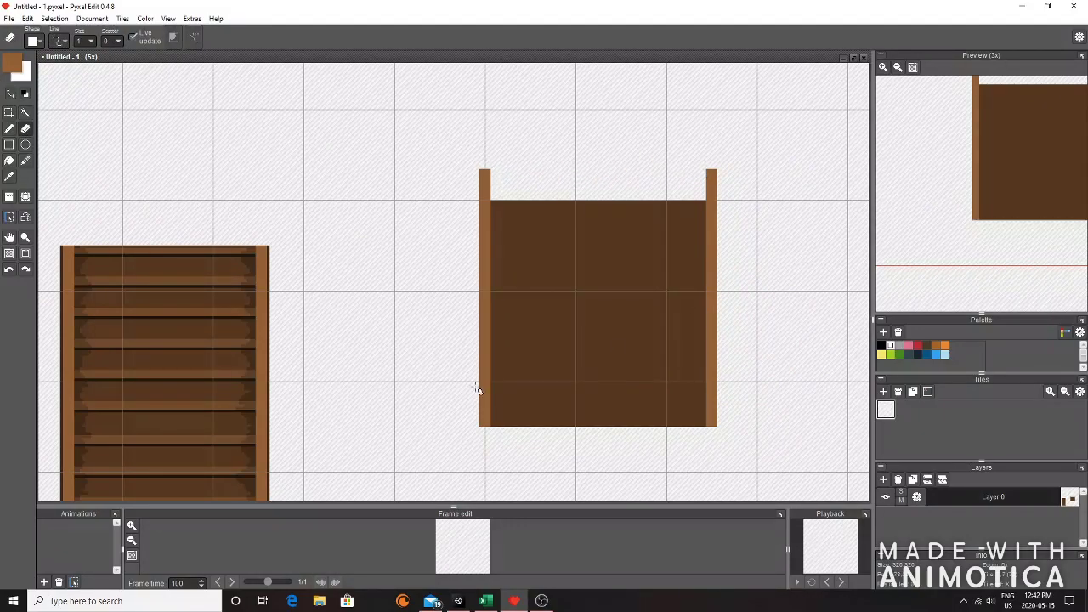
- Outline the outer edges of both new rails with thin vertical strips in the dark edge colour sampled from the first staircase
click(9, 128)
right_click(269, 281)
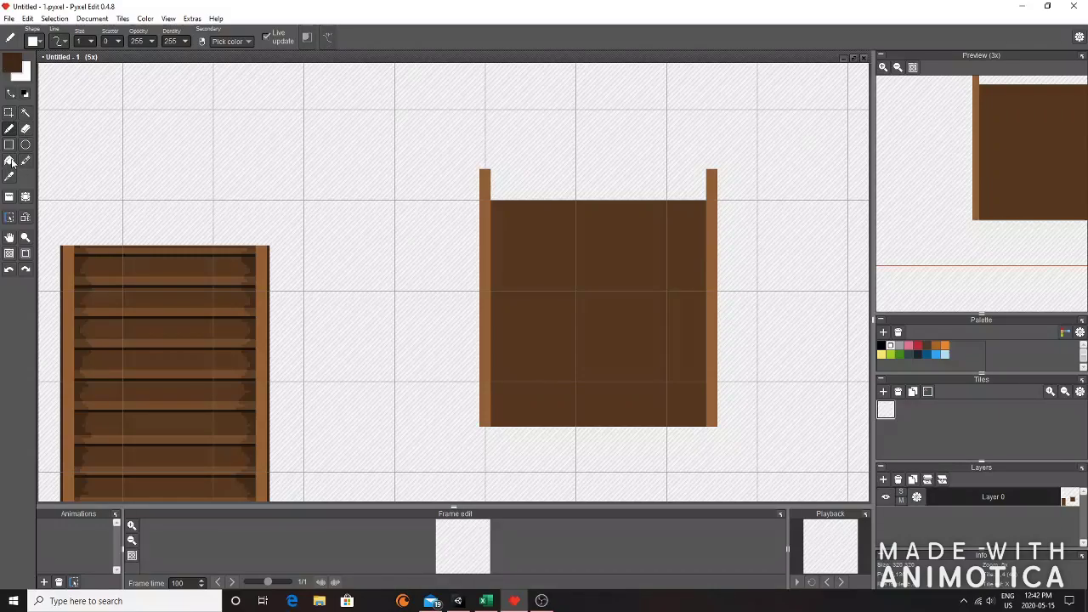
drag(475, 181, 476, 269)
key(ctrl+z)
click(28, 144)
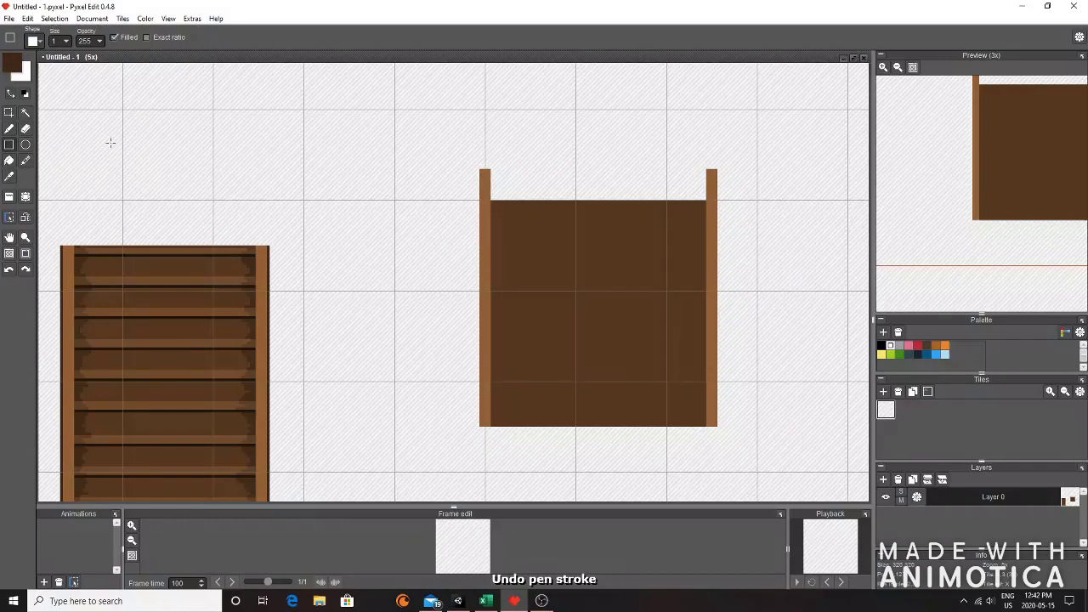
drag(477, 171, 477, 425)
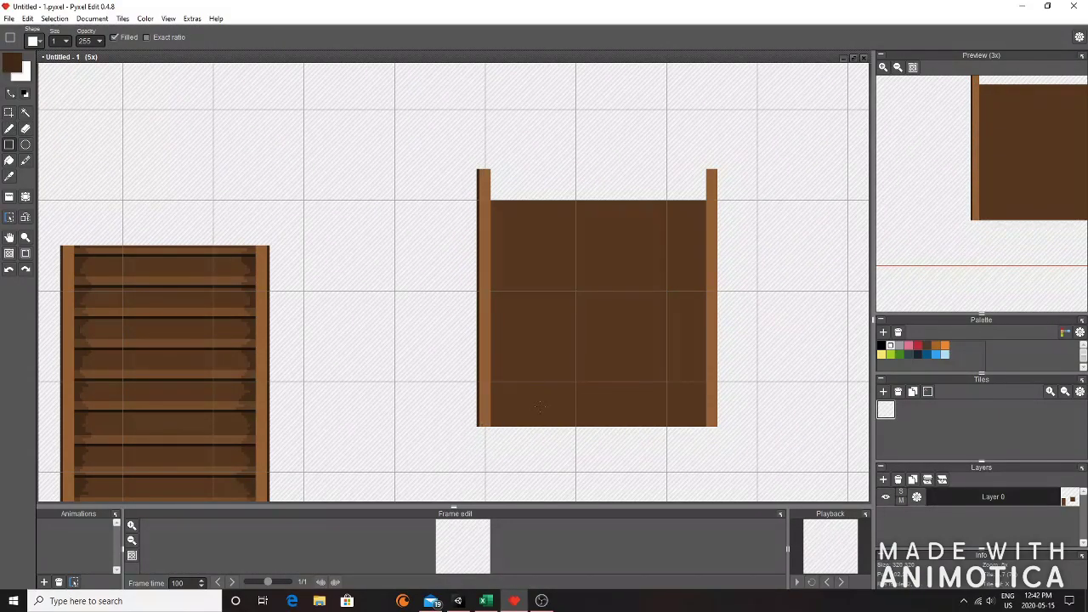
drag(718, 171, 719, 427)
- Draw the four lowest evenly spaced dark step lines across the square between the rails
scroll(668, 395, down, 1)
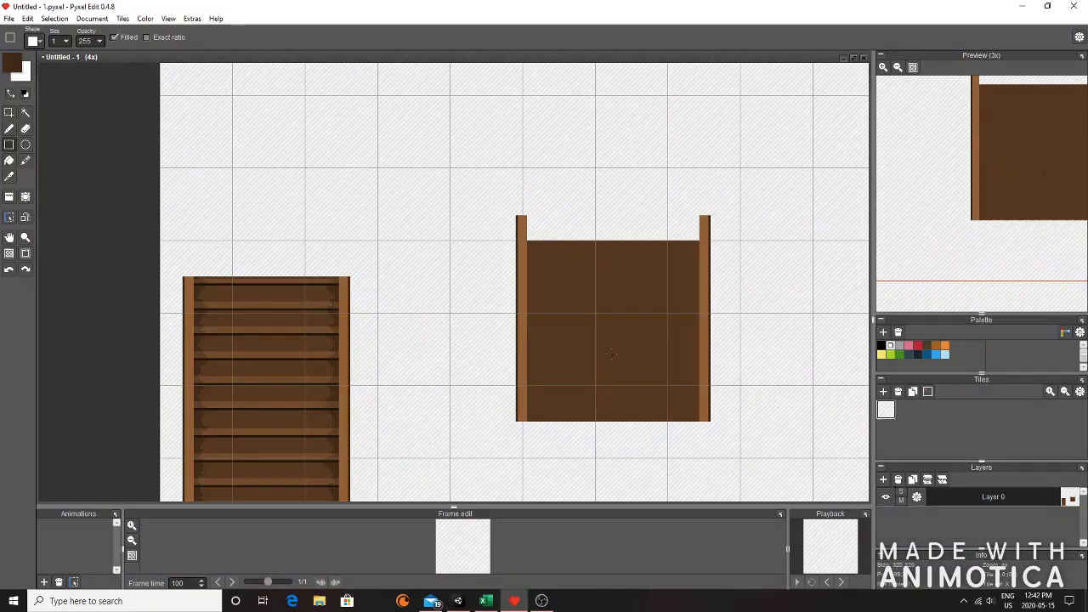
scroll(579, 487, up, 3)
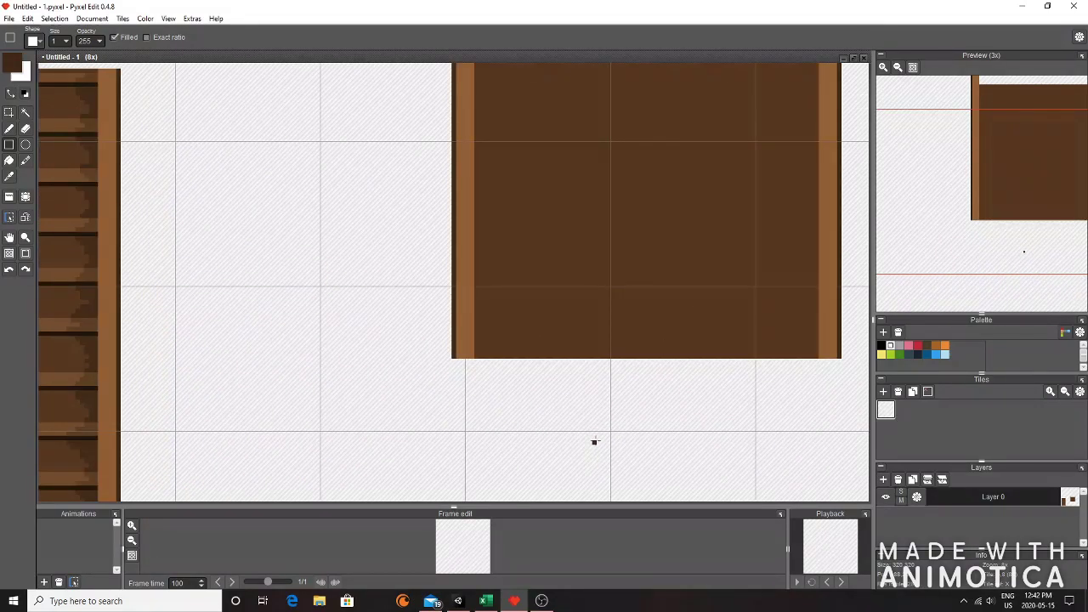
scroll(526, 334, down, 1)
drag(488, 337, 737, 339)
scroll(611, 332, up, 4)
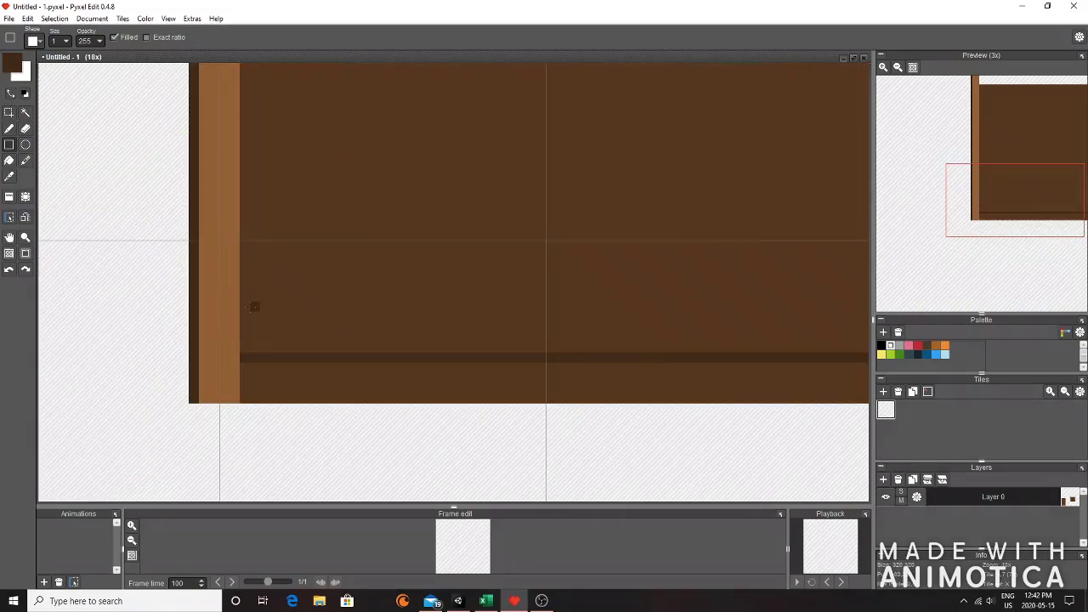
drag(244, 246, 851, 254)
scroll(843, 253, down, 7)
scroll(850, 259, up, 5)
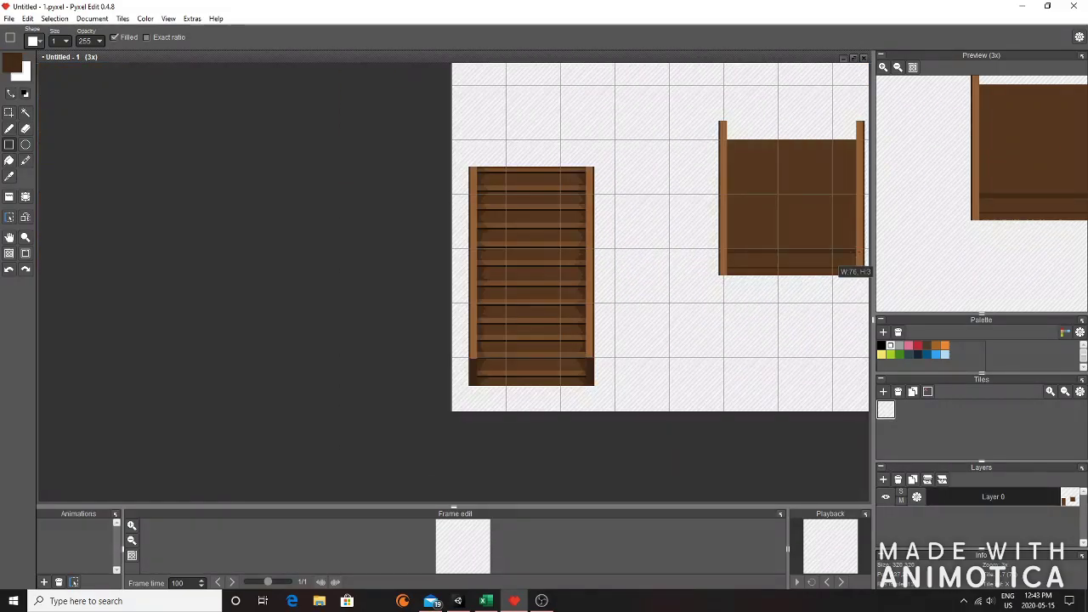
key(space)
drag(811, 249, 498, 358)
scroll(255, 368, up, 2)
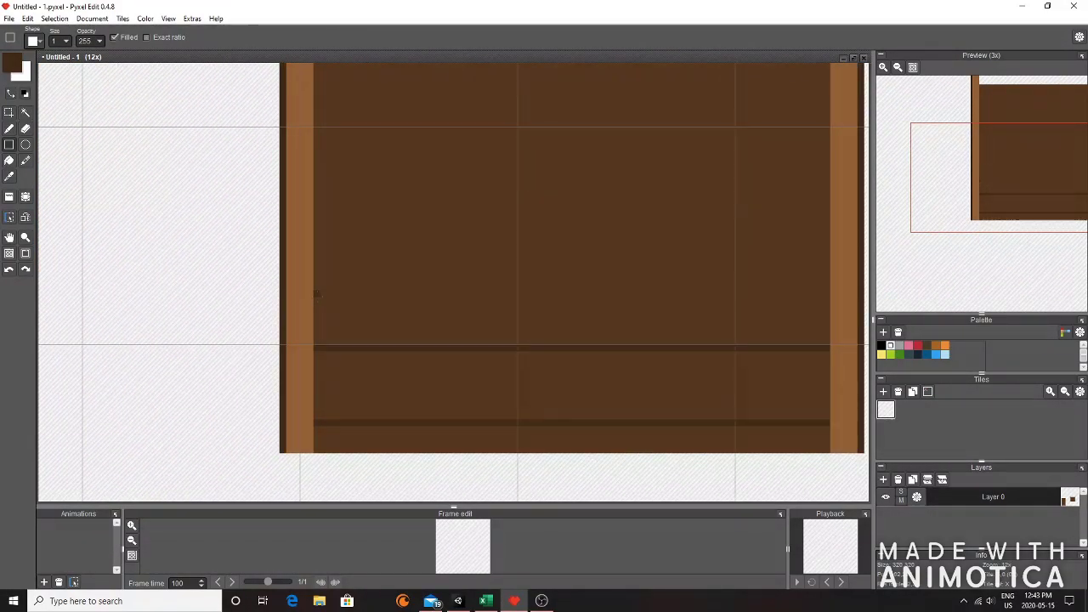
drag(315, 272, 710, 344)
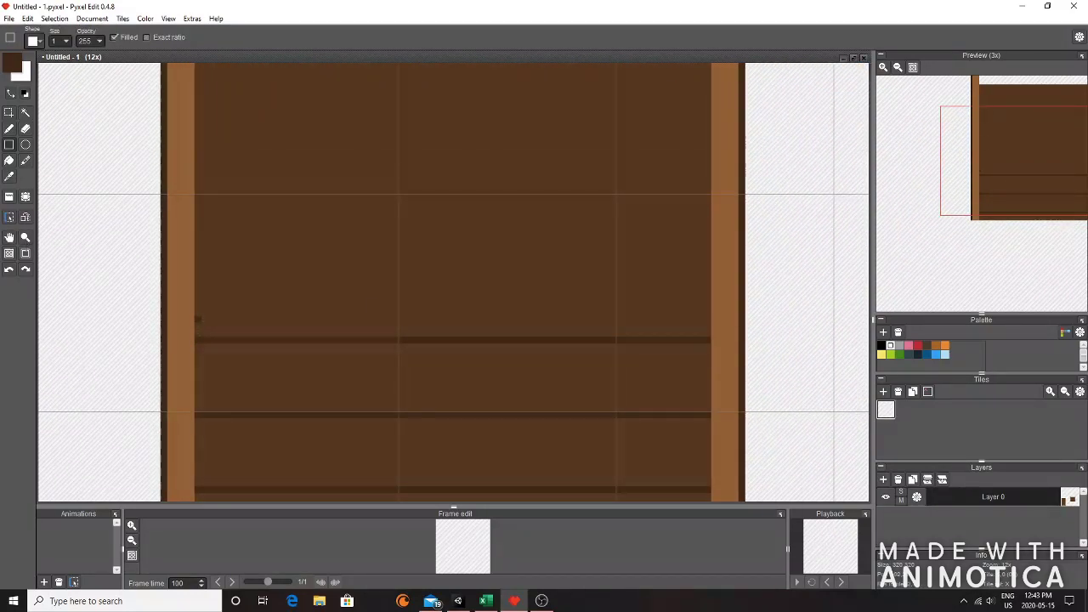
drag(197, 262, 713, 270)
- Draw three more dark step lines above the existing four, keeping the same spacing up to the square's top
key(space)
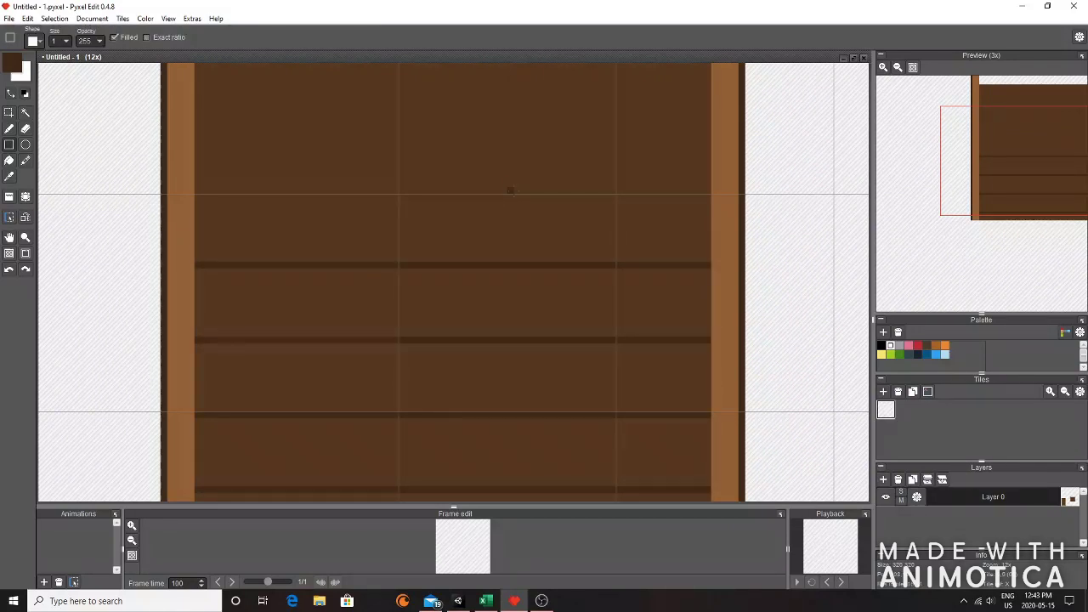
scroll(510, 191, down, 3)
scroll(306, 256, up, 4)
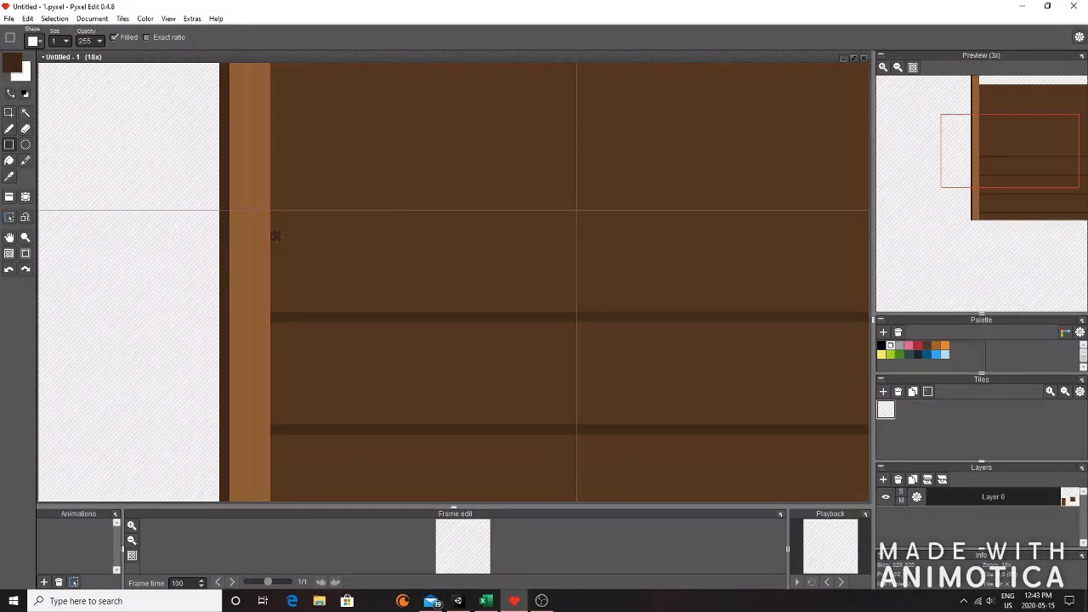
drag(275, 205, 854, 215)
scroll(761, 214, down, 3)
scroll(714, 235, up, 2)
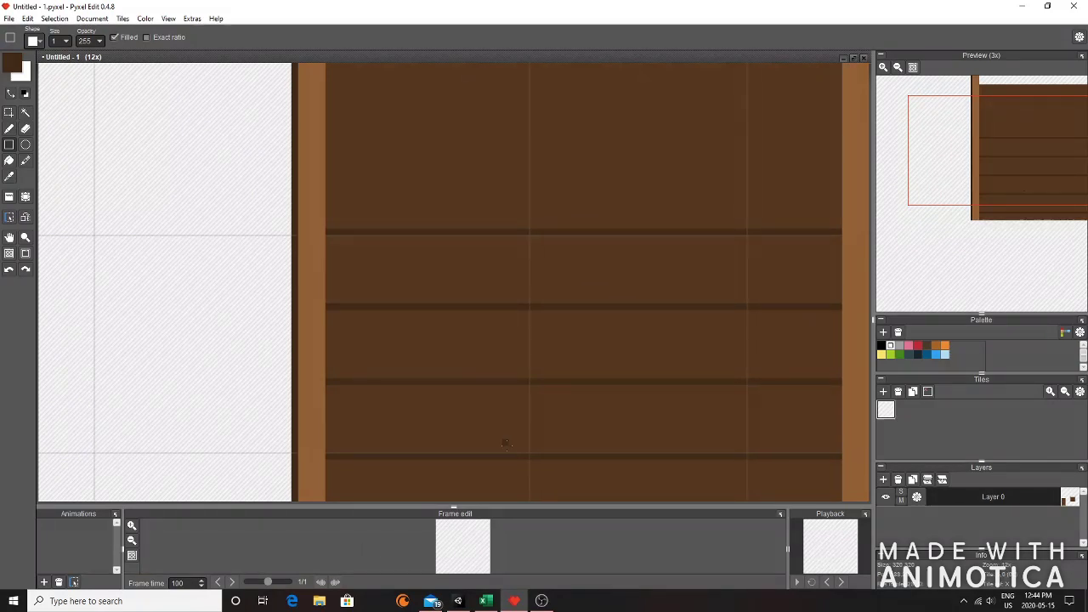
scroll(712, 208, down, 2)
scroll(825, 179, up, 1)
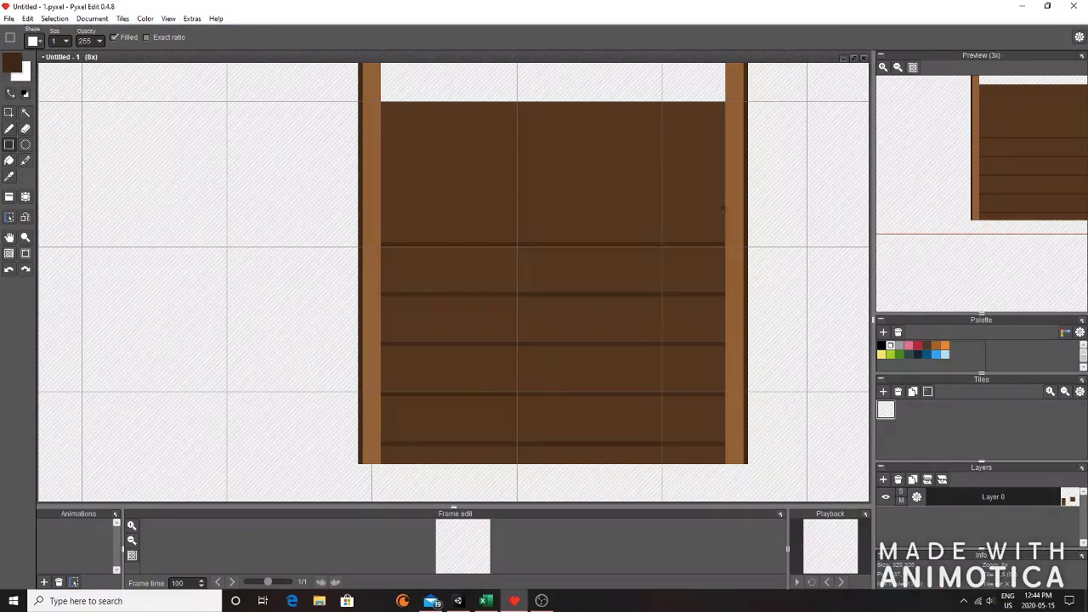
drag(723, 194, 384, 195)
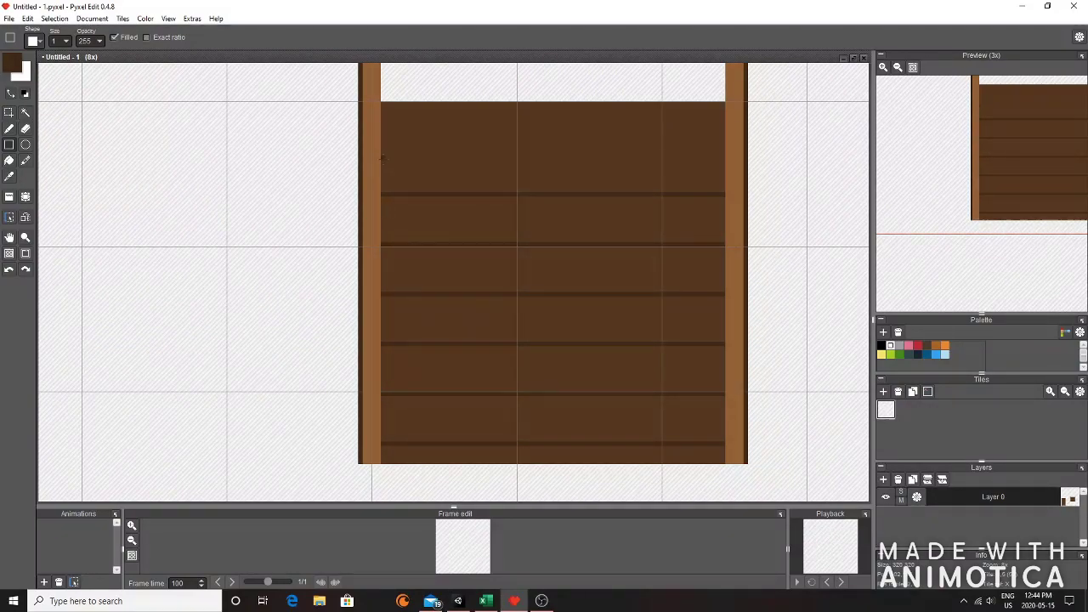
drag(382, 144, 723, 143)
- Sample the first staircase's light tread colour and draw a tread band above each of the seven step lines between the rails
scroll(724, 143, down, 2)
scroll(190, 425, up, 3)
click(9, 129)
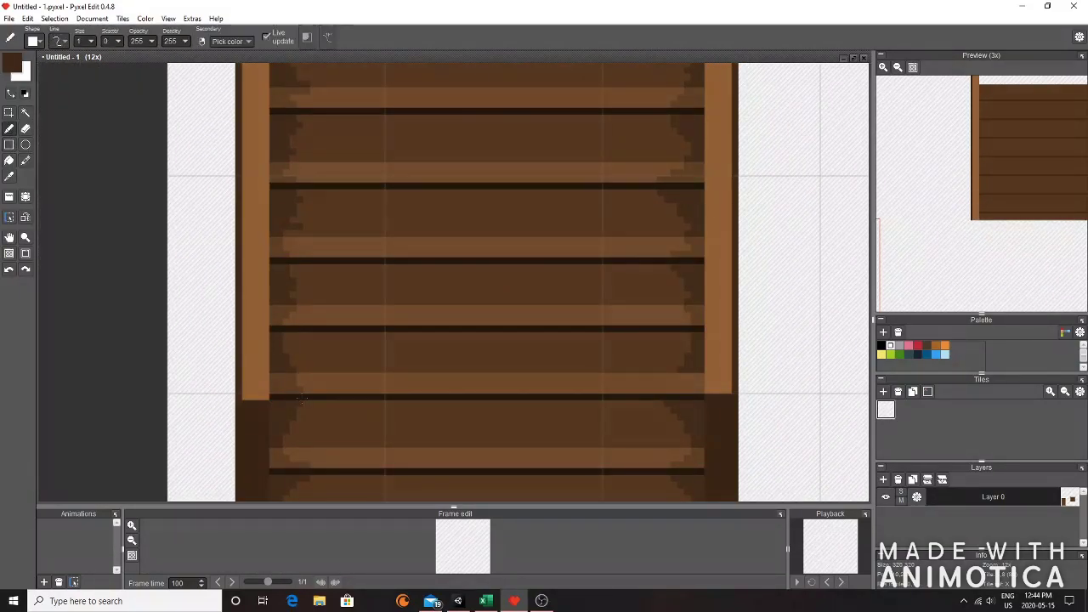
scroll(297, 397, down, 2)
scroll(844, 303, up, 3)
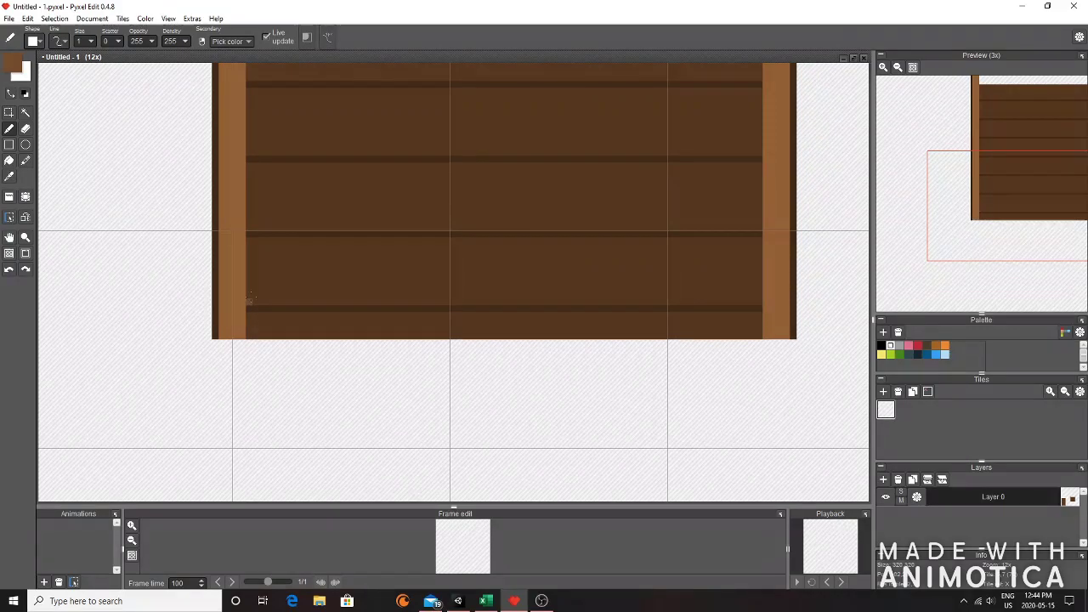
drag(250, 289, 356, 289)
key(ctrl+z)
key(r)
mouse_move(249, 289)
mouse_down()
mouse_move(249, 301)
mouse_move(758, 302)
mouse_up()
drag(759, 210, 574, 304)
scroll(272, 188, down, 2)
mouse_move(577, 267)
mouse_down()
mouse_move(316, 267)
mouse_move(576, 267)
mouse_up()
key(ctrl+z)
drag(572, 230, 319, 229)
drag(320, 201, 319, 157)
scroll(470, 125, down, 2)
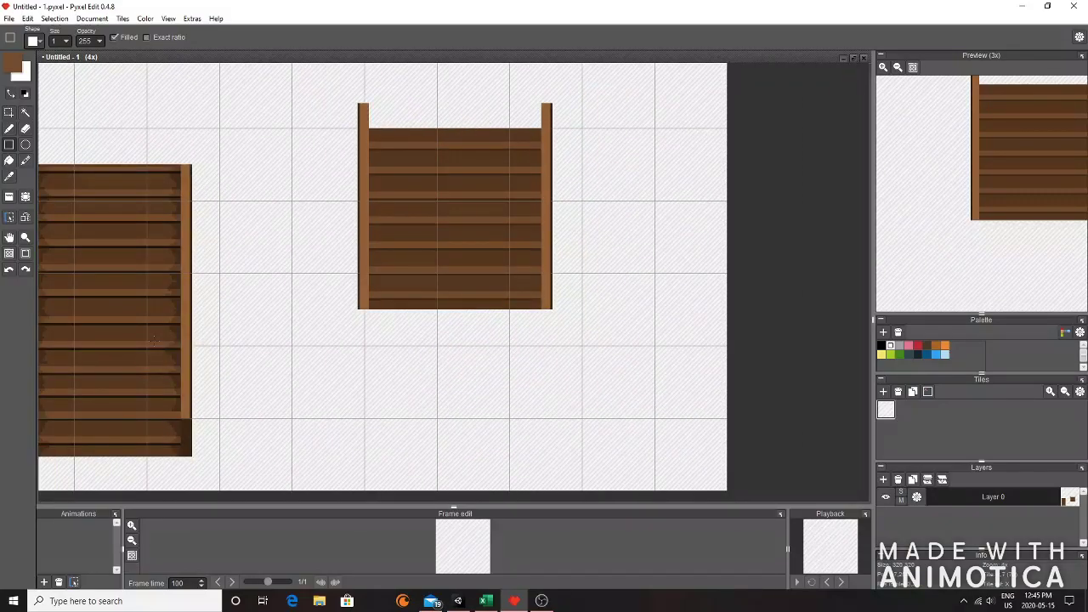
scroll(149, 346, down, 1)
scroll(170, 422, up, 4)
scroll(771, 83, down, 6)
scroll(791, 65, up, 2)
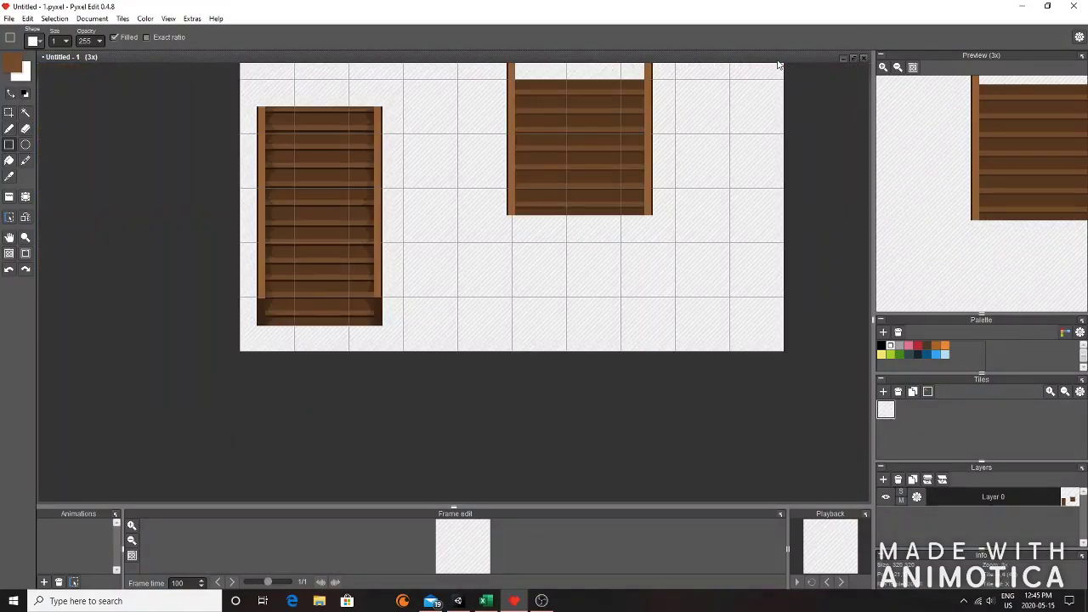
scroll(615, 83, up, 2)
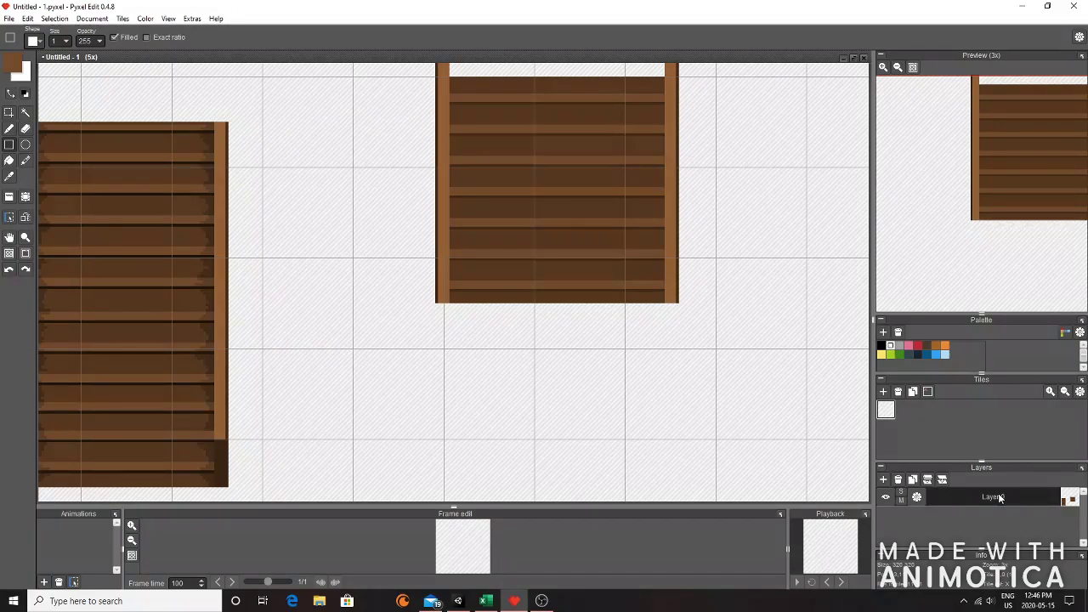
click(541, 601)
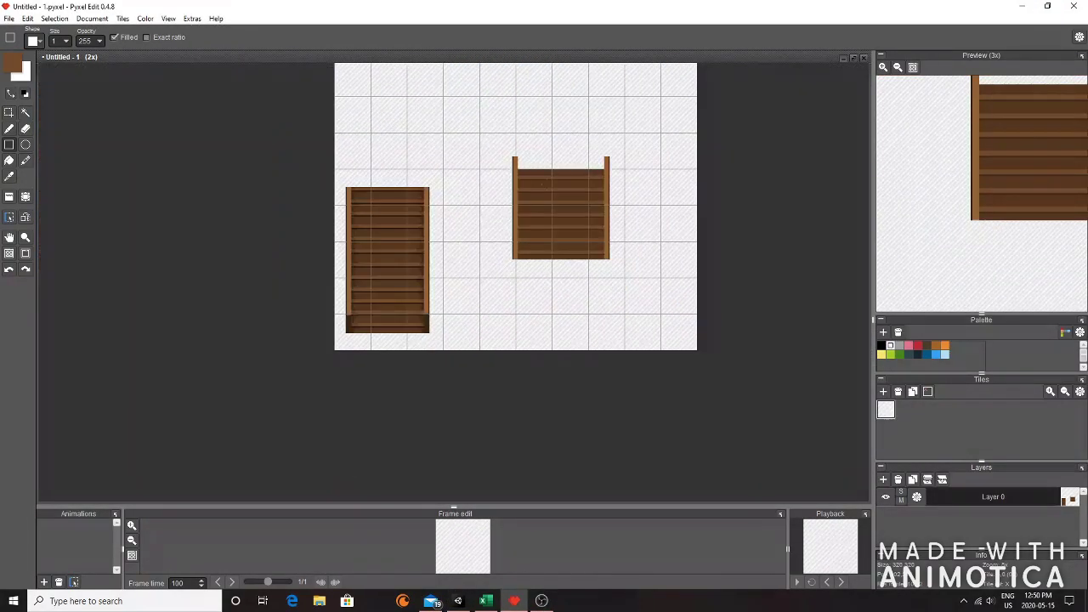
scroll(552, 168, up, 3)
scroll(548, 174, down, 3)
scroll(526, 251, up, 3)
click(10, 128)
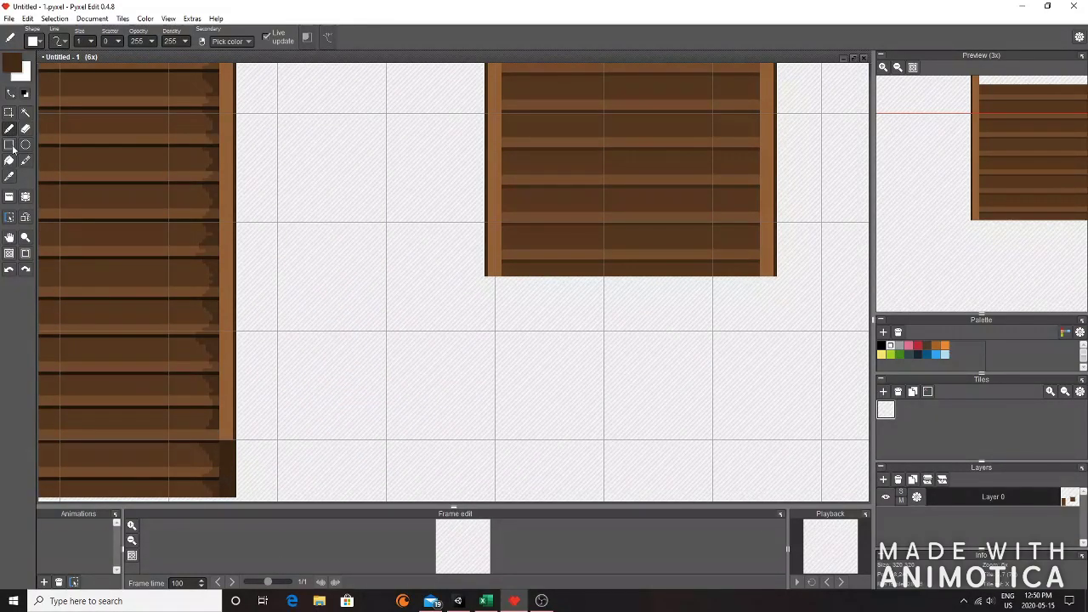
click(10, 145)
scroll(747, 240, down, 2)
scroll(748, 240, up, 3)
drag(334, 300, 668, 297)
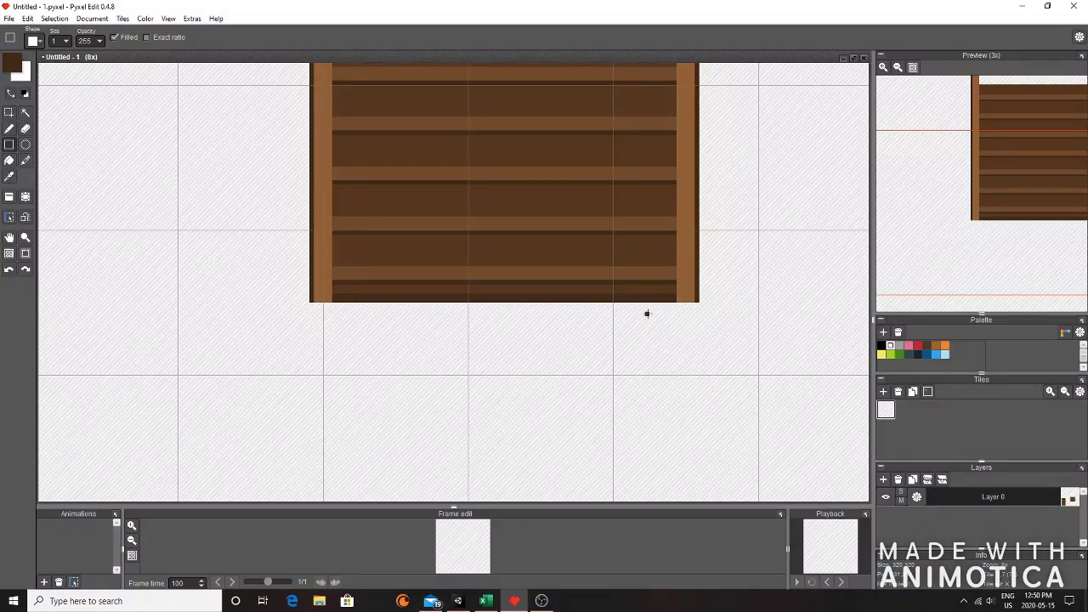
key(ctrl+z)
- Pick a much darker brown and fill a full-width shadow band along the bottom of the second staircase between the rails
click(19, 64)
click(119, 117)
click(163, 236)
drag(334, 303, 678, 259)
- Set the foreground colour to black and fill the lower ends of both rails beside the shadow band of the second staircase
scroll(297, 250, up, 3)
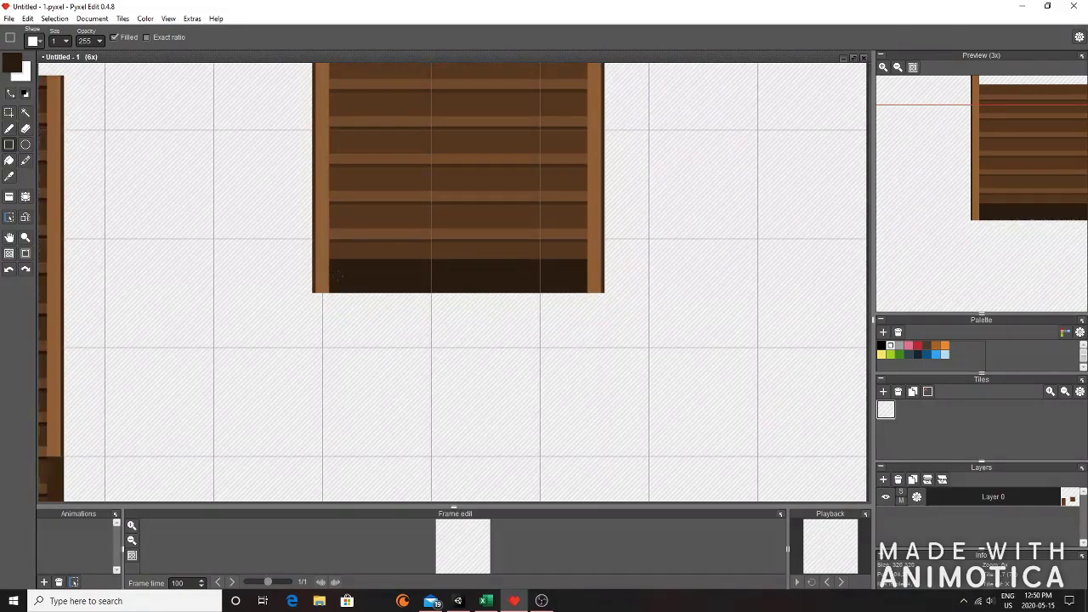
click(16, 67)
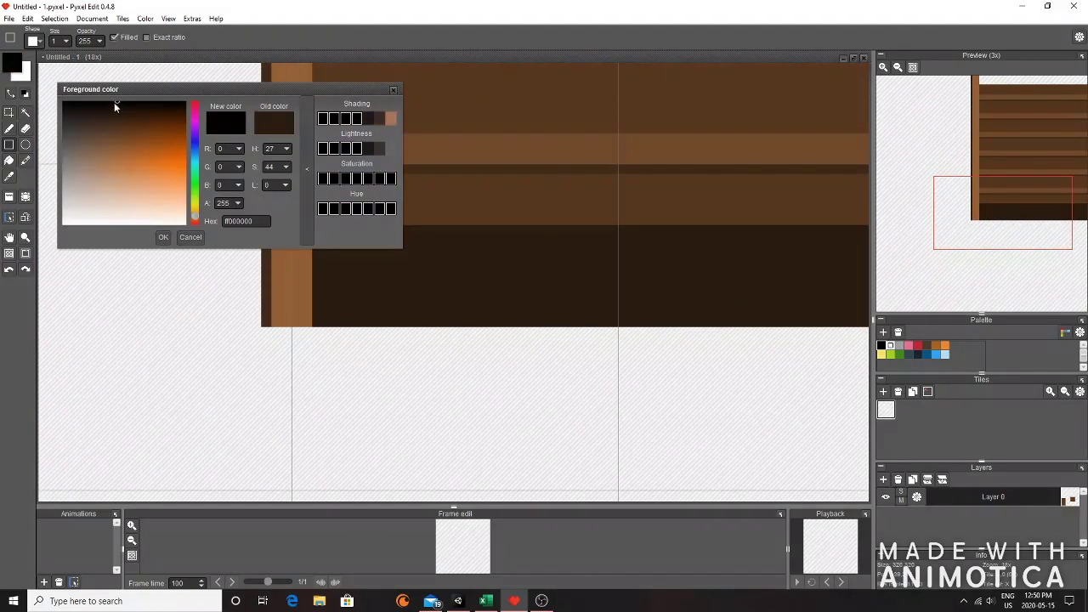
click(163, 237)
drag(311, 325, 263, 216)
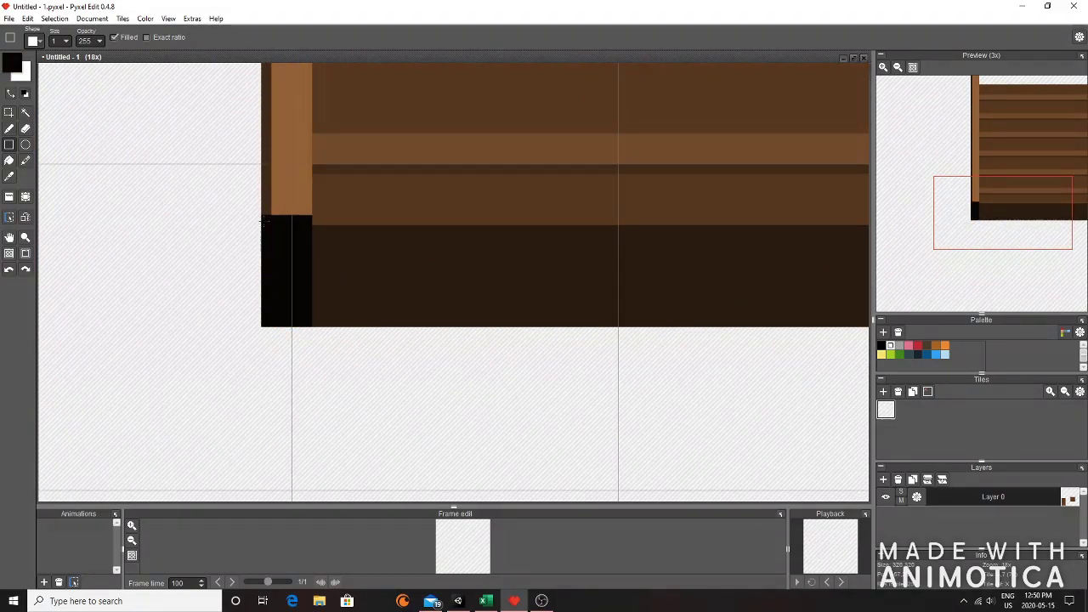
scroll(264, 223, down, 3)
drag(533, 216, 553, 264)
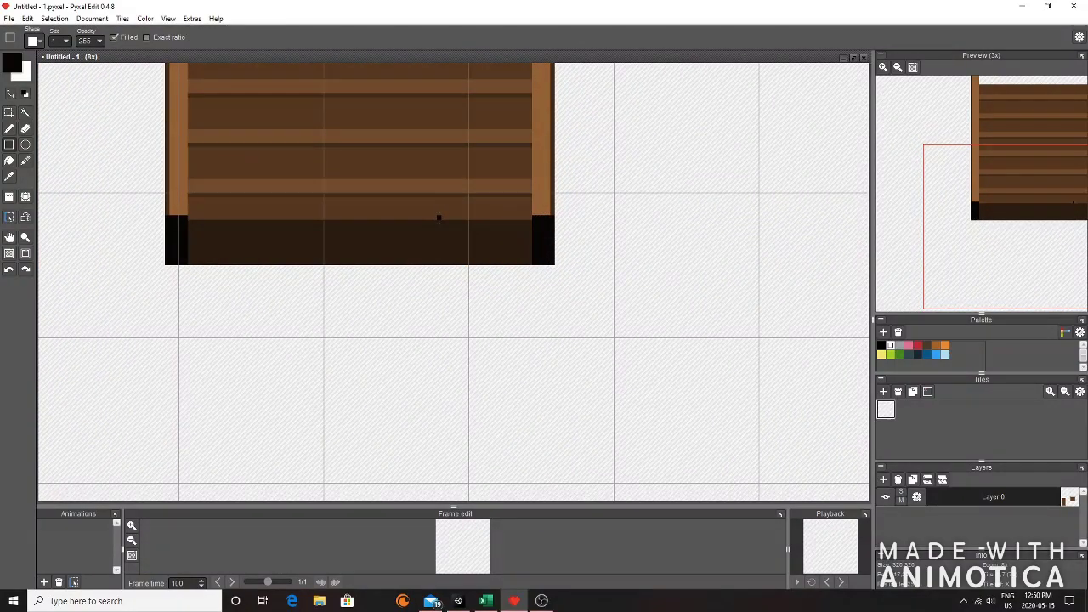
- Pencil jagged, stepped upper edges onto the black shadows at the bottom of both rails
key(b)
scroll(97, 165, up, 3)
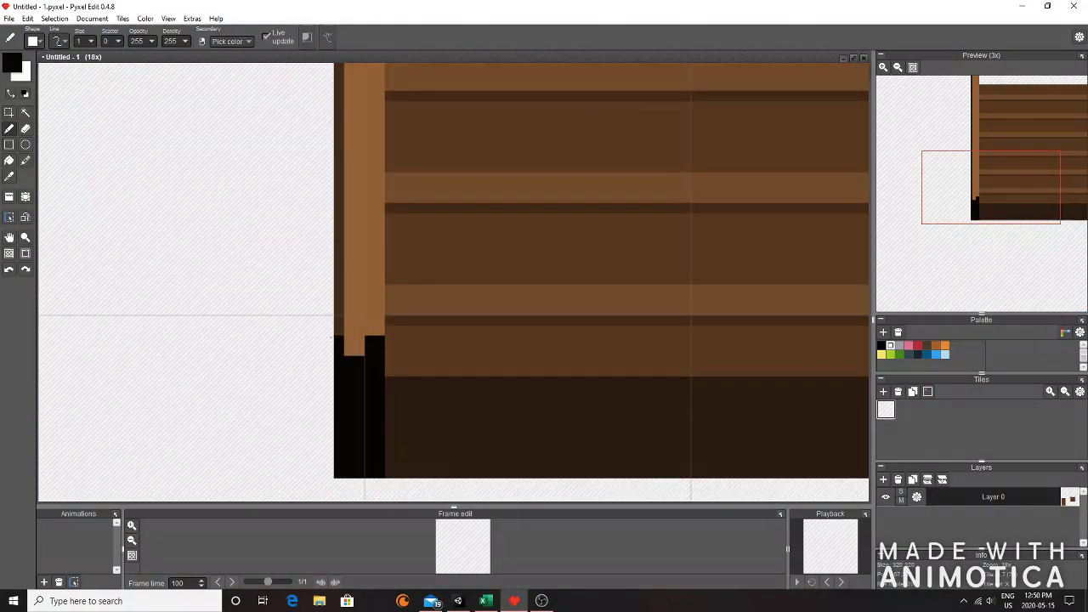
drag(379, 331, 380, 321)
scroll(374, 340, down, 4)
scroll(602, 406, up, 4)
mouse_move(548, 219)
mouse_down()
mouse_move(579, 217)
mouse_move(589, 169)
mouse_move(511, 225)
mouse_move(151, 216)
mouse_up()
- Sample the shadow band's brown and pencil an uneven, jagged top edge along it between the rails
right_click(528, 246)
scroll(179, 224, down, 4)
scroll(104, 219, up, 4)
mouse_move(92, 256)
mouse_down()
mouse_move(201, 255)
mouse_move(272, 258)
mouse_up()
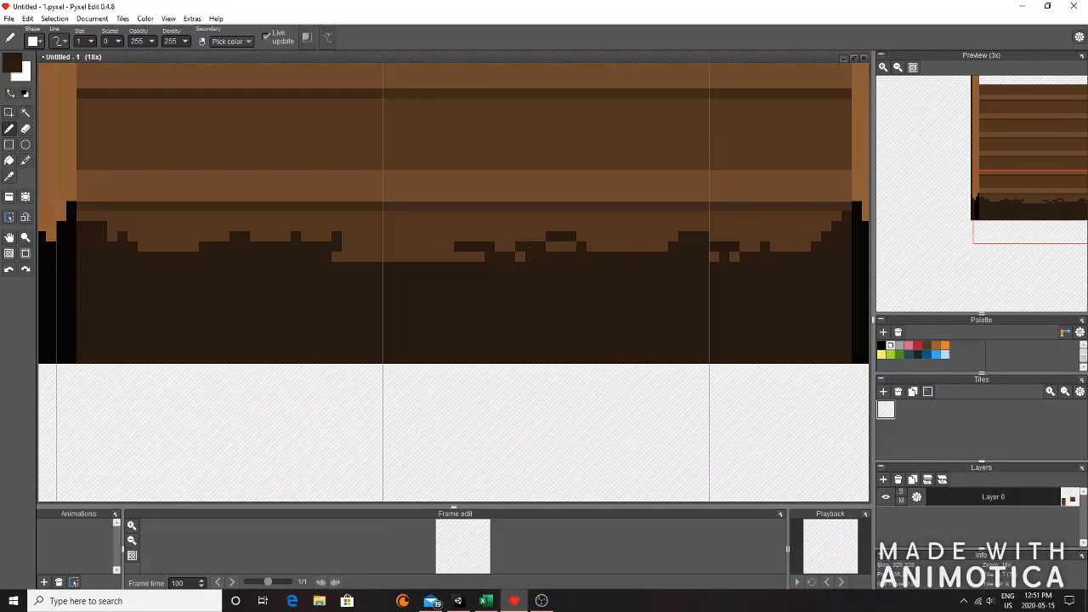
mouse_move(463, 266)
mouse_down()
mouse_move(396, 243)
mouse_move(429, 253)
mouse_move(333, 263)
mouse_up()
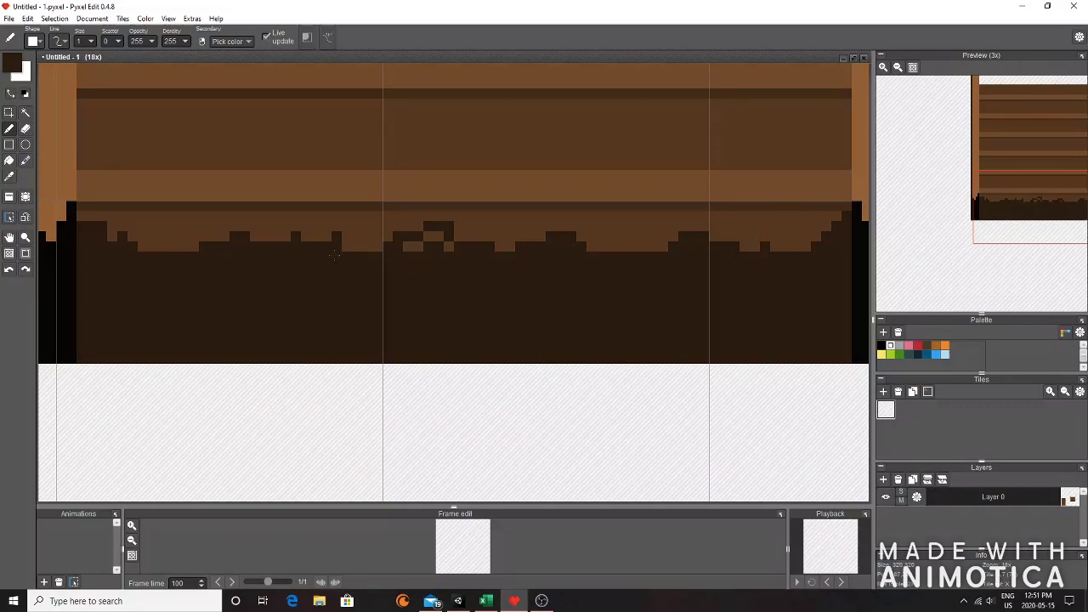
scroll(514, 287, down, 3)
scroll(332, 340, up, 2)
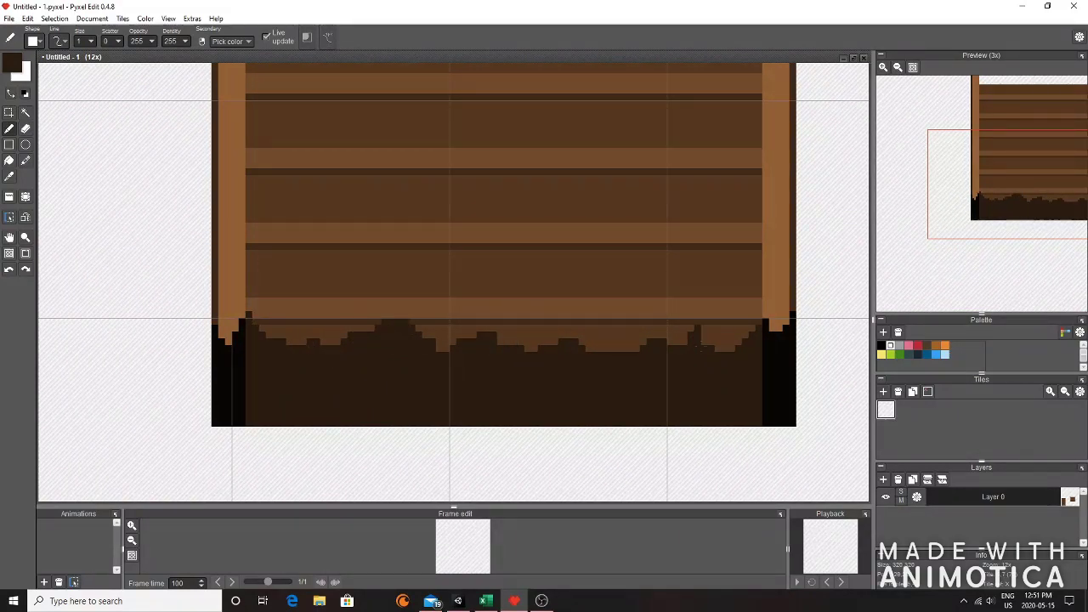
- Sample the brown shades on the bottom step of the first staircase and return to the Pencil tool
scroll(692, 344, down, 4)
scroll(355, 463, up, 3)
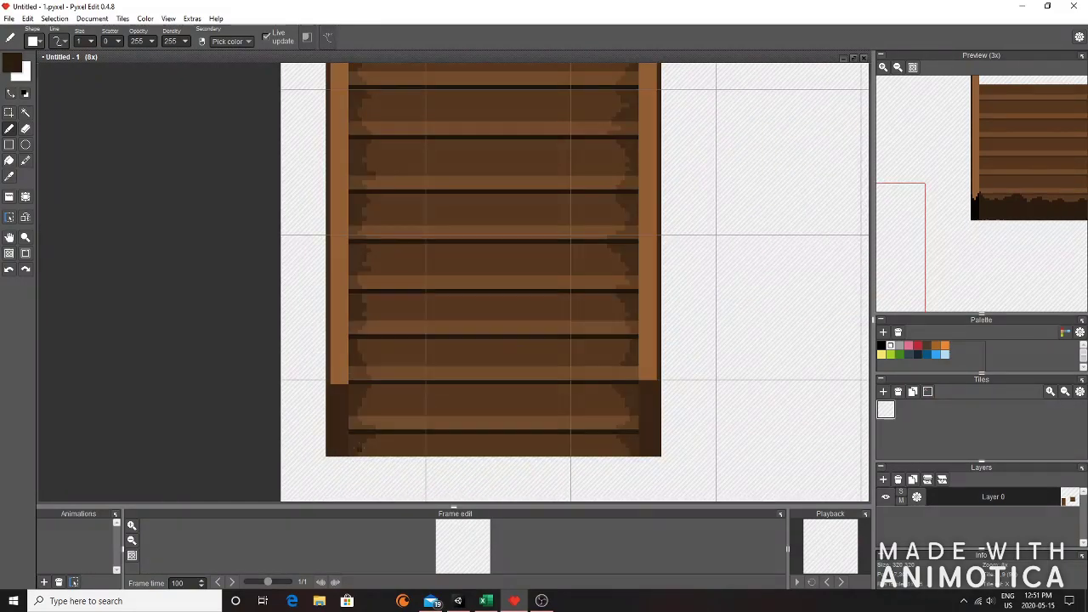
click(9, 176)
click(367, 446)
right_click(376, 445)
click(8, 129)
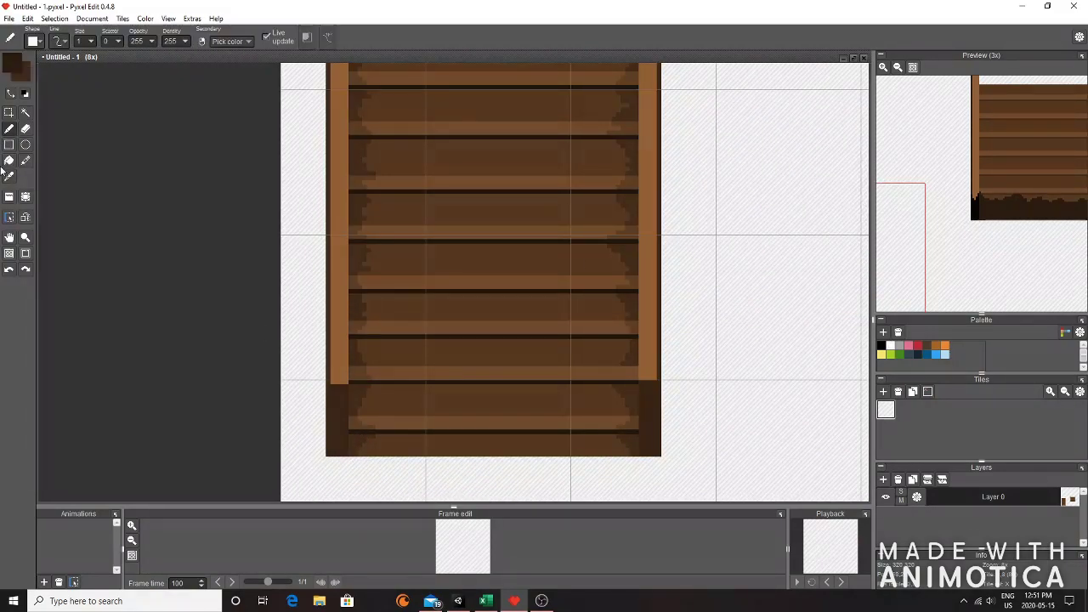
scroll(997, 276, down, 4)
scroll(789, 228, down, 3)
scroll(1015, 279, up, 3)
scroll(995, 275, down, 1)
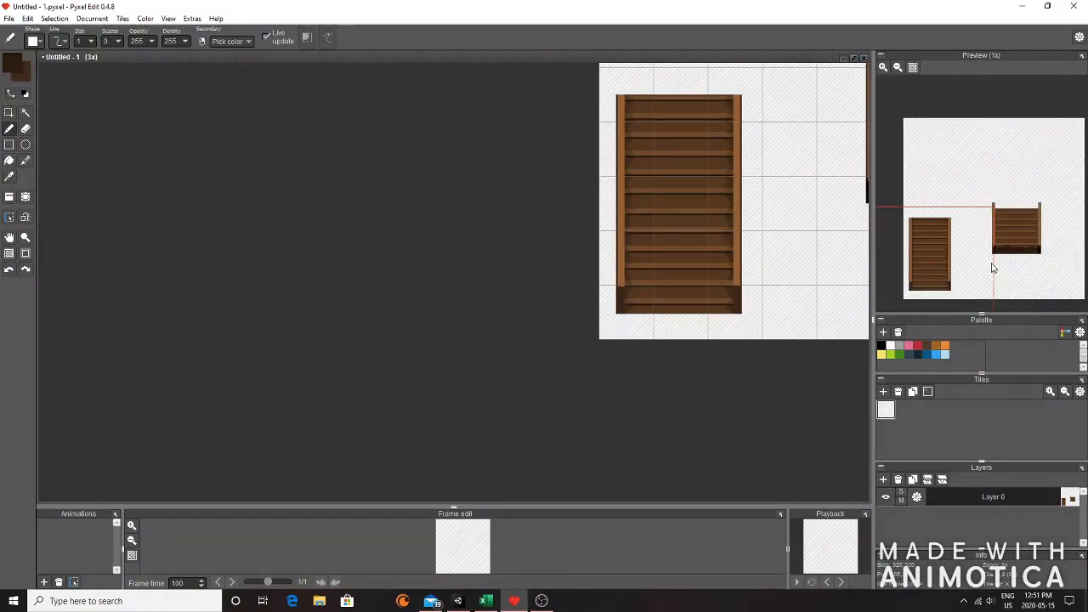
drag(807, 233, 570, 297)
- Sample the dark brown from the first staircase's lower rail and start painting it above the second staircase's jagged shadow edge
scroll(642, 239, up, 6)
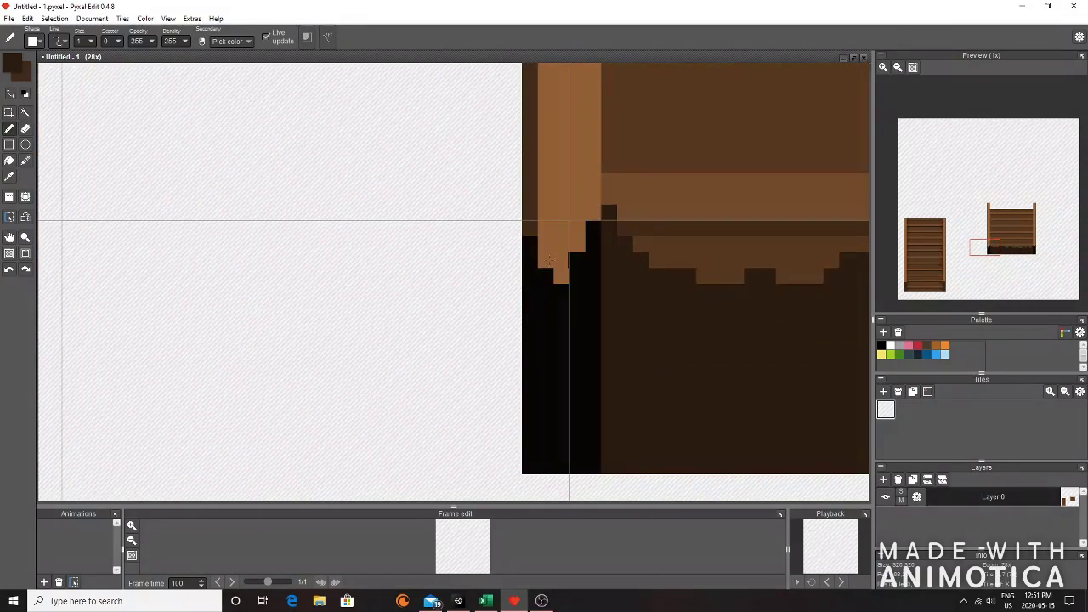
scroll(323, 362, down, 7)
scroll(248, 432, up, 2)
scroll(248, 431, up, 2)
right_click(261, 443)
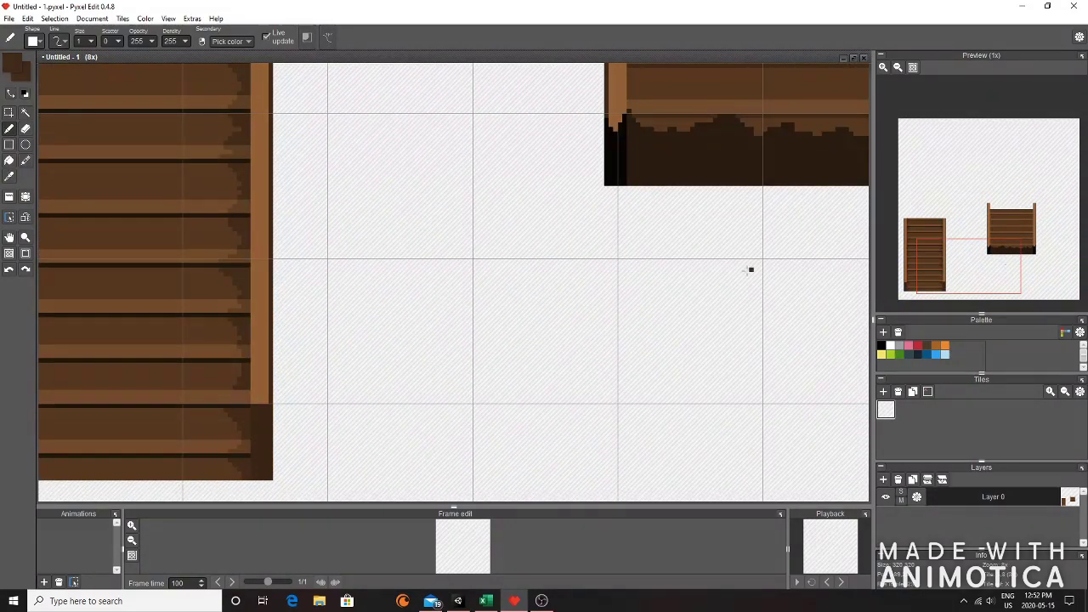
drag(678, 214, 622, 258)
scroll(621, 258, up, 5)
mouse_move(466, 347)
mouse_down()
mouse_move(609, 415)
mouse_move(665, 383)
mouse_move(765, 393)
mouse_move(809, 373)
mouse_move(508, 332)
mouse_up()
drag(509, 276, 593, 276)
- Continue the dark brown transition along the jagged shadow edge across the middle of the second staircase
mouse_move(792, 304)
mouse_down()
mouse_move(420, 247)
mouse_move(521, 298)
mouse_move(677, 218)
mouse_move(761, 275)
mouse_up()
drag(774, 368, 394, 309)
mouse_move(407, 215)
mouse_down()
mouse_move(515, 241)
mouse_move(663, 188)
mouse_move(719, 216)
mouse_up()
mouse_move(720, 392)
mouse_down()
mouse_move(583, 391)
mouse_move(422, 369)
mouse_up()
mouse_move(450, 225)
mouse_down()
mouse_move(452, 193)
mouse_move(645, 220)
mouse_move(763, 165)
mouse_move(471, 285)
mouse_move(466, 255)
mouse_move(528, 258)
mouse_move(554, 227)
mouse_up()
mouse_move(611, 227)
mouse_down()
mouse_move(668, 282)
mouse_move(611, 265)
mouse_move(709, 311)
mouse_move(812, 222)
mouse_up()
drag(792, 374, 682, 278)
scroll(681, 278, down, 6)
scroll(588, 274, up, 3)
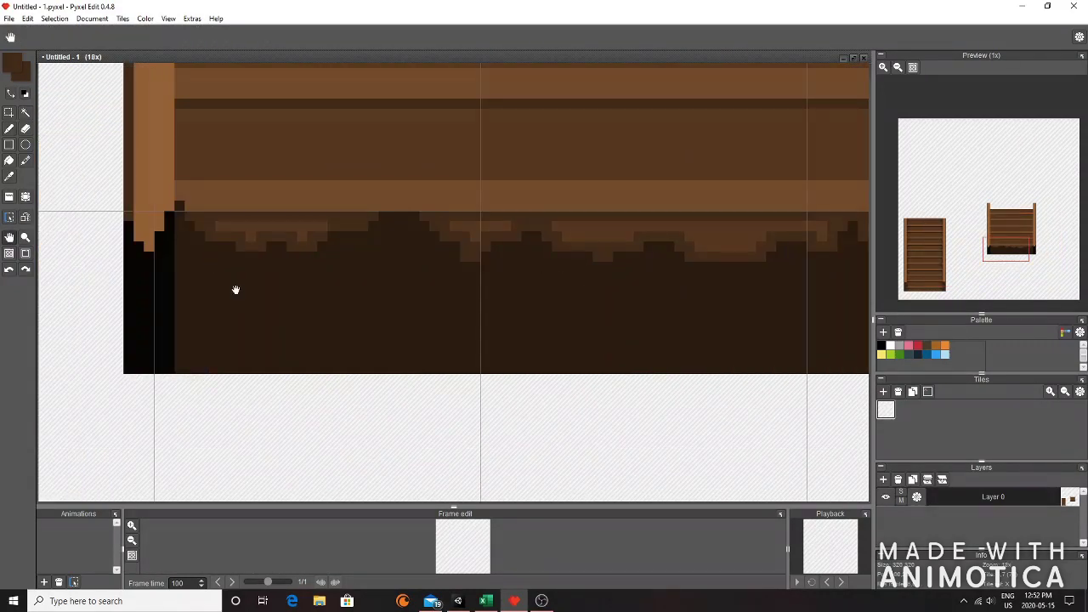
- Cover the remaining lighter patches between the bottom tread and the jagged shadow with the dark brown
drag(238, 274, 466, 389)
drag(542, 348, 550, 339)
drag(682, 339, 734, 339)
mouse_move(801, 435)
mouse_down()
mouse_move(685, 449)
mouse_move(547, 378)
mouse_up()
drag(532, 282, 798, 292)
drag(771, 359, 530, 400)
drag(603, 324, 672, 324)
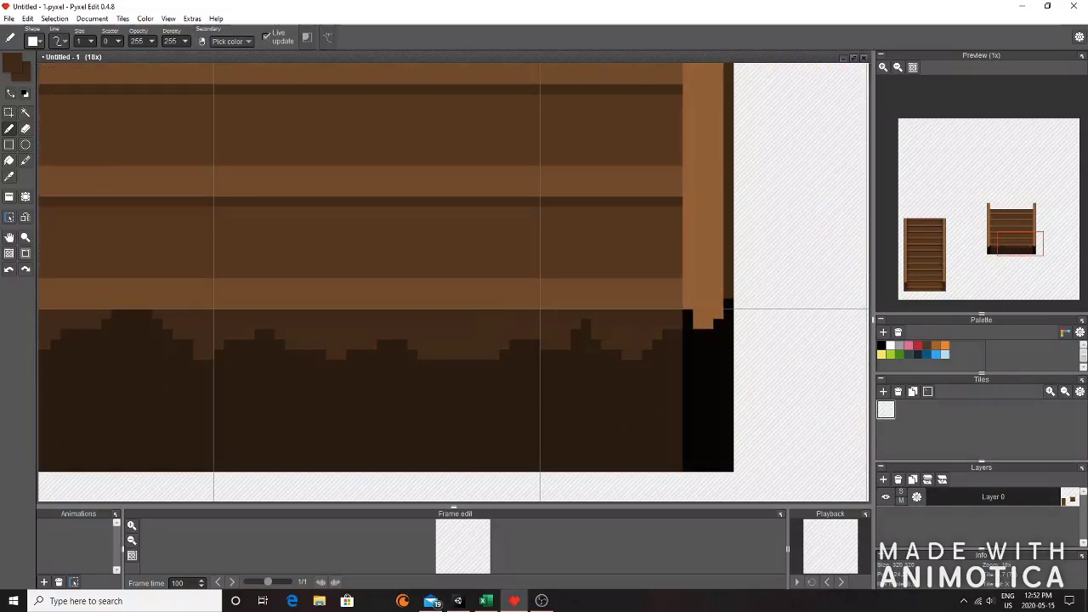
- Pick a darker brown and redraw the step line directly beneath the bottom tread, beginning with its first sections
click(16, 66)
click(9, 178)
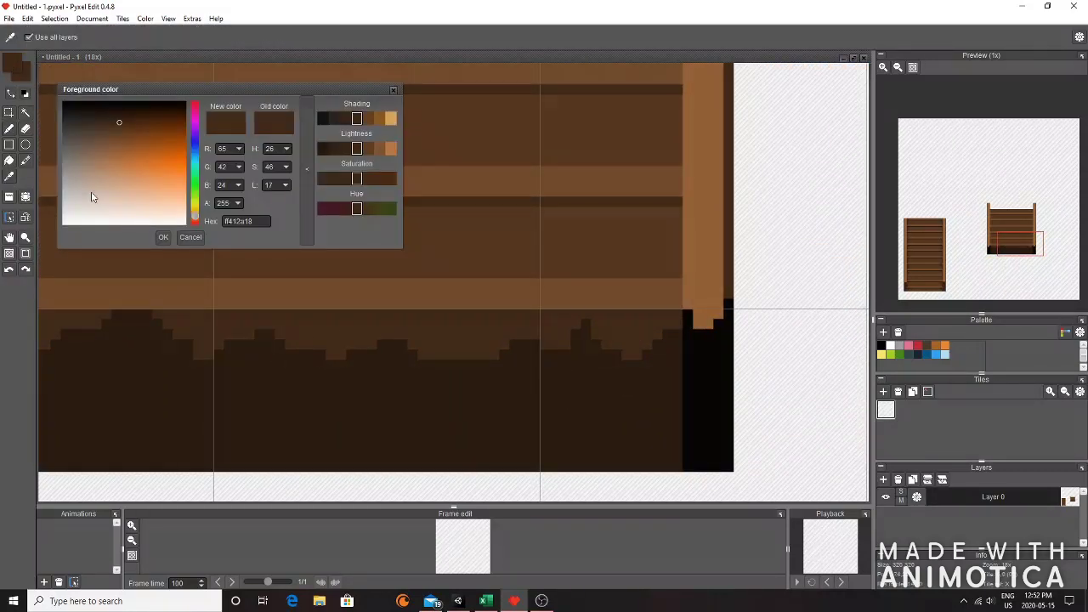
click(163, 237)
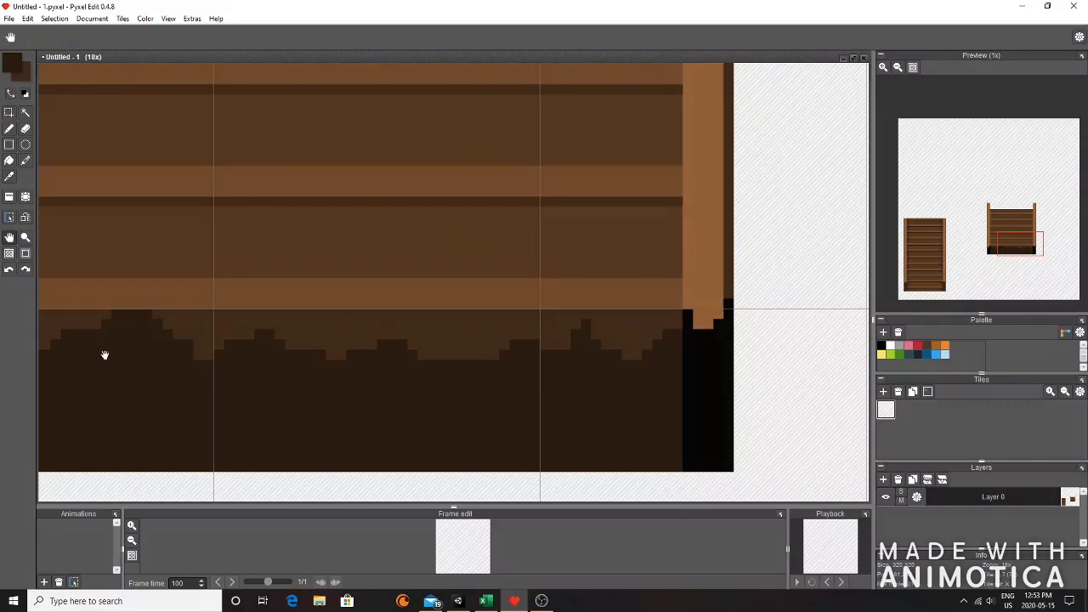
scroll(353, 334, up, 4)
click(12, 130)
mouse_move(205, 289)
mouse_down()
mouse_move(348, 296)
mouse_move(761, 289)
mouse_up()
key(space)
drag(804, 393, 405, 357)
drag(399, 252, 520, 254)
scroll(569, 314, down, 2)
- Extend the darker step line beneath the bottom tread all the way across to the opposite rail
drag(629, 290, 789, 290)
key(space)
drag(776, 390, 173, 367)
drag(200, 267, 693, 267)
key(space)
drag(703, 311, 519, 373)
drag(524, 328, 650, 322)
- Sample the bottom tread's brown and darken it to 5d3d23
right_click(641, 305)
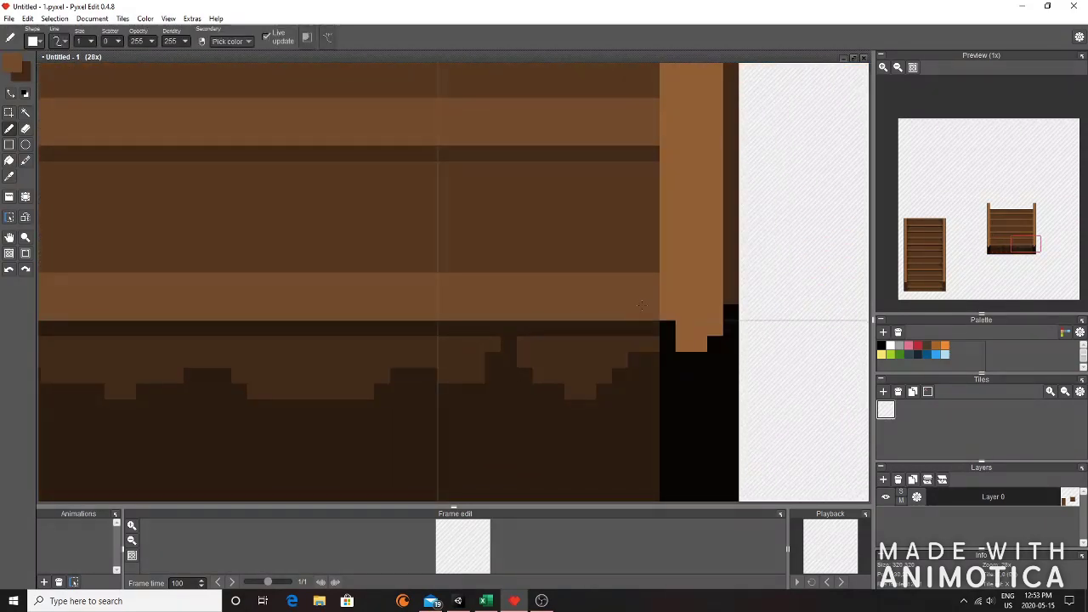
click(20, 72)
click(119, 134)
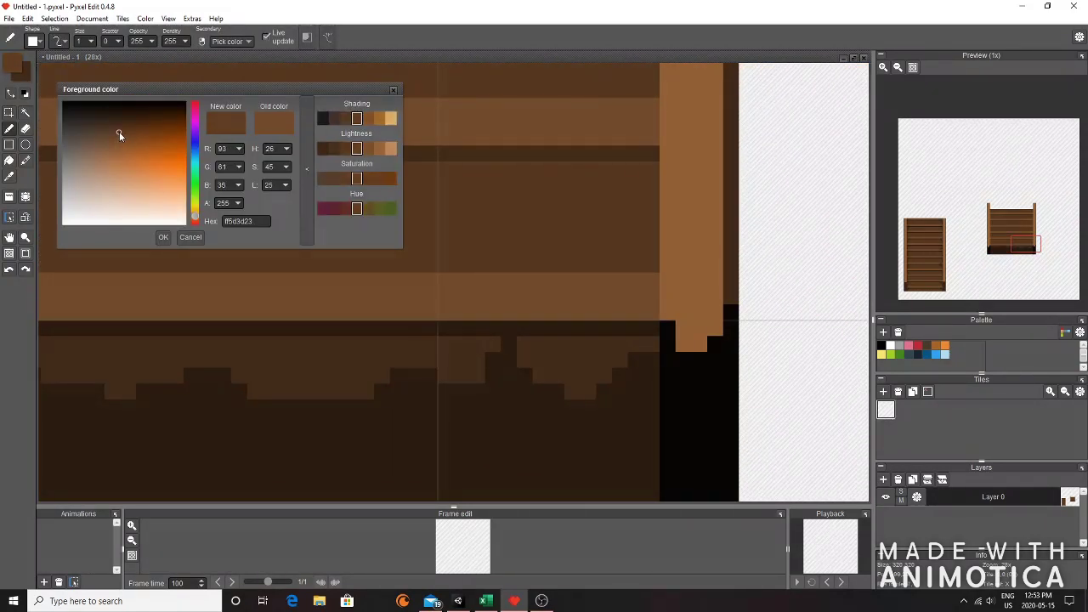
click(650, 312)
drag(650, 313, 484, 316)
scroll(486, 316, down, 4)
scroll(486, 316, up, 4)
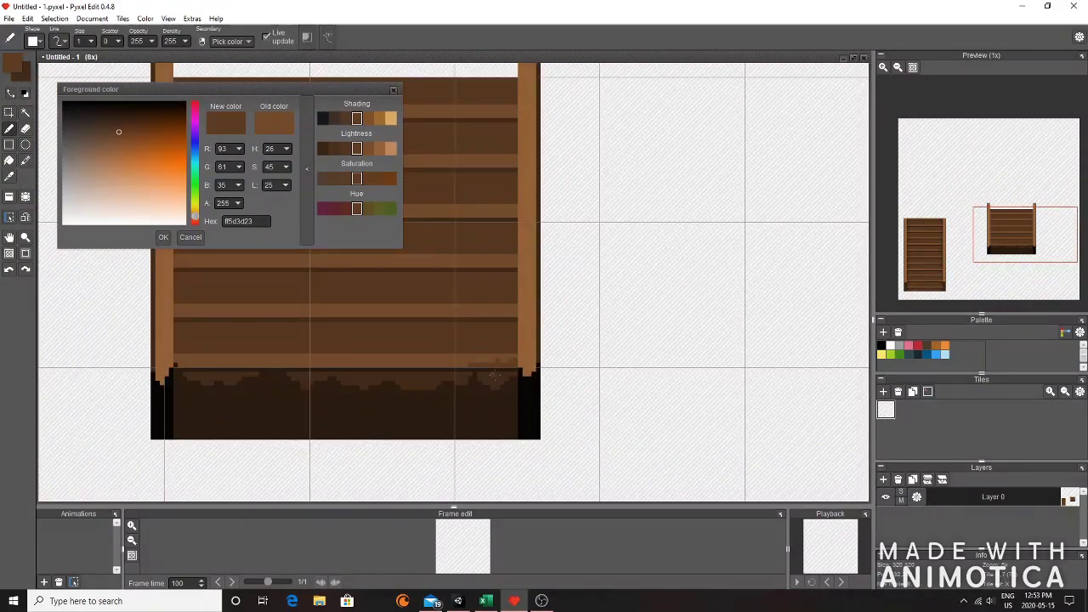
key(ctrl+z)
- Paint small 5d3d23 shading bumps on the bottom tread above the peaks of the shadow and beside the left rail
click(421, 337)
key(space)
mouse_move(488, 438)
mouse_down()
mouse_move(629, 420)
mouse_move(1011, 438)
mouse_up()
drag(455, 461, 748, 473)
drag(566, 348, 486, 347)
drag(186, 332, 202, 348)
mouse_move(565, 332)
mouse_down()
mouse_move(522, 338)
mouse_move(550, 317)
mouse_up()
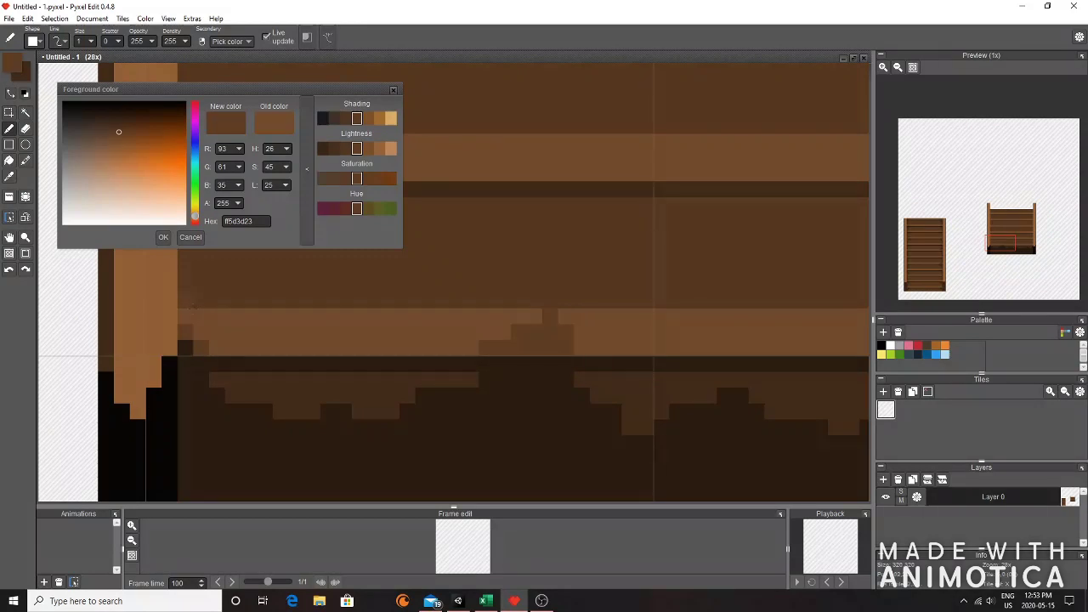
scroll(631, 359, down, 3)
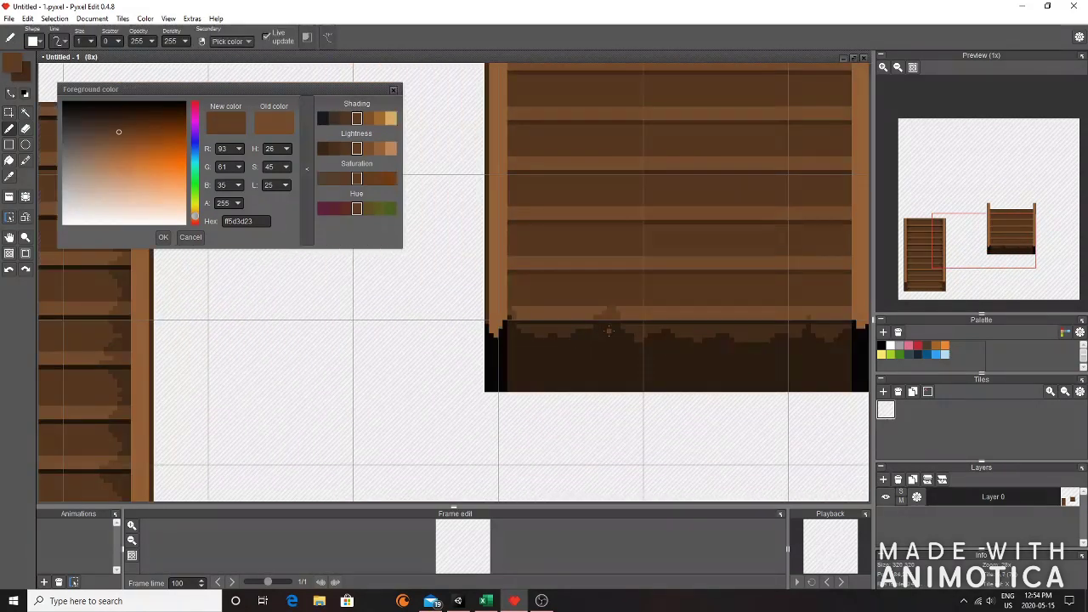
drag(632, 359, 595, 362)
- Mix dark brown 463019 and a slightly lighter brown and paint stepped transition rows above the left rail's black shadow
scroll(457, 353, up, 3)
right_click(437, 356)
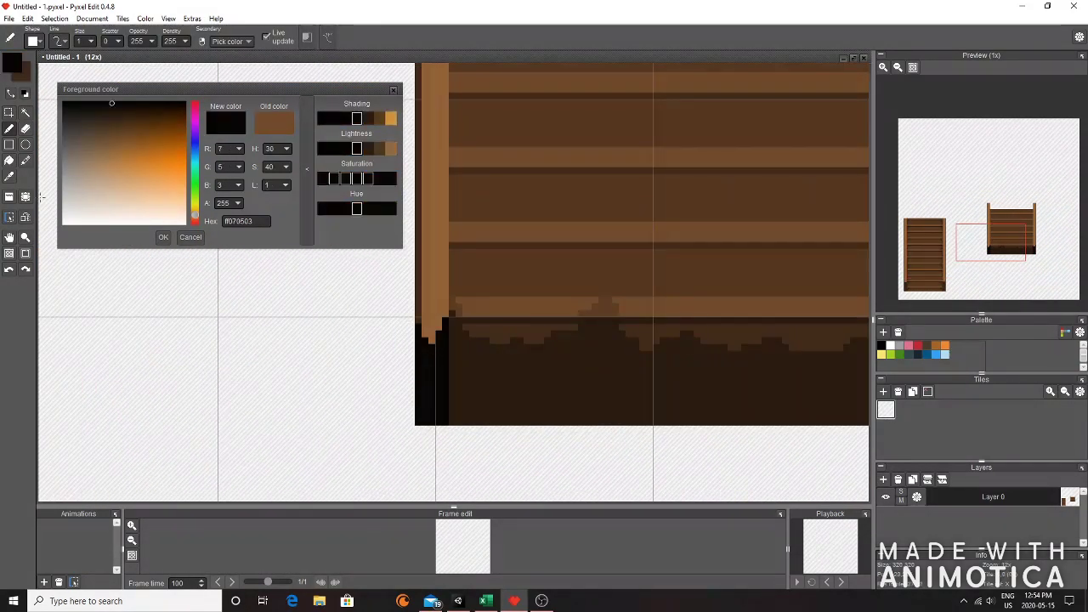
drag(112, 104, 120, 123)
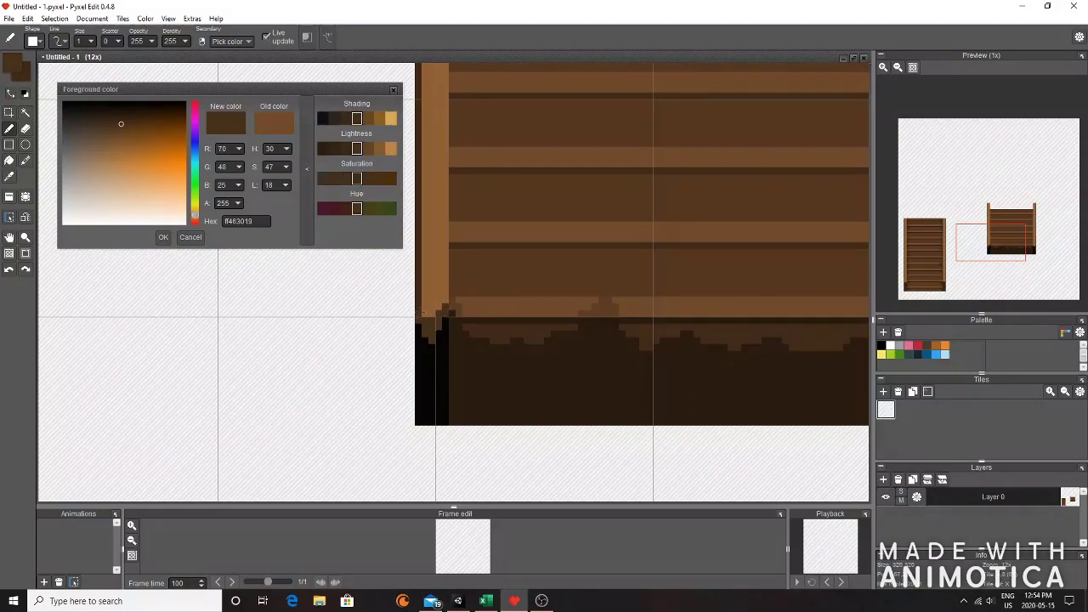
mouse_move(121, 123)
mouse_down()
mouse_move(109, 121)
mouse_move(117, 138)
mouse_up()
drag(418, 300, 430, 305)
drag(463, 361, 509, 459)
- Sample the left rail's brown, darken it to 815430 and paint the uppermost transition pixels on that rail
right_click(477, 368)
click(119, 144)
click(473, 385)
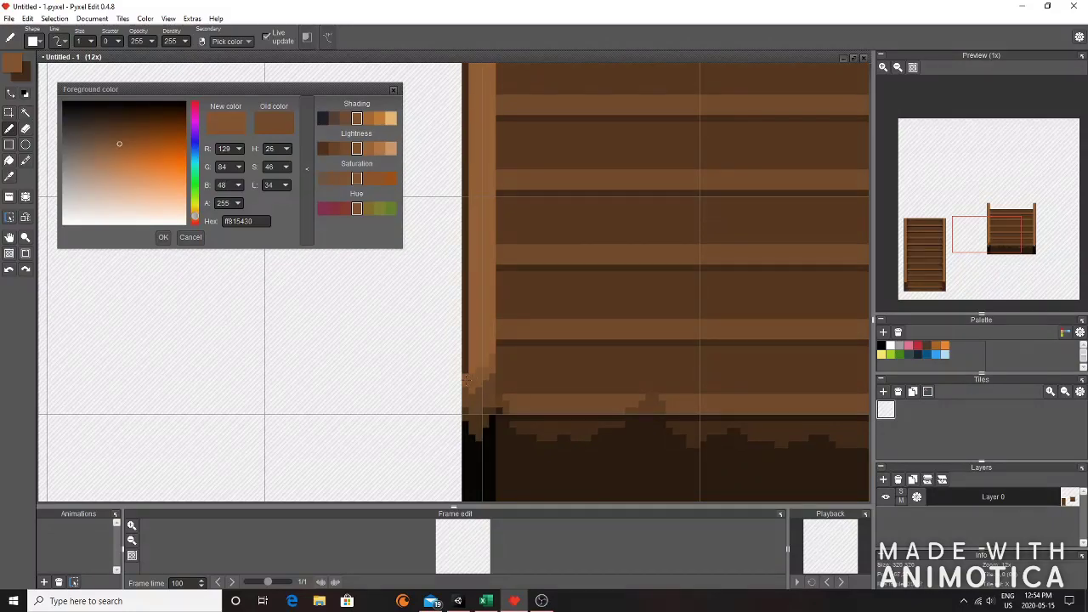
scroll(500, 369, down, 2)
drag(496, 391, 392, 363)
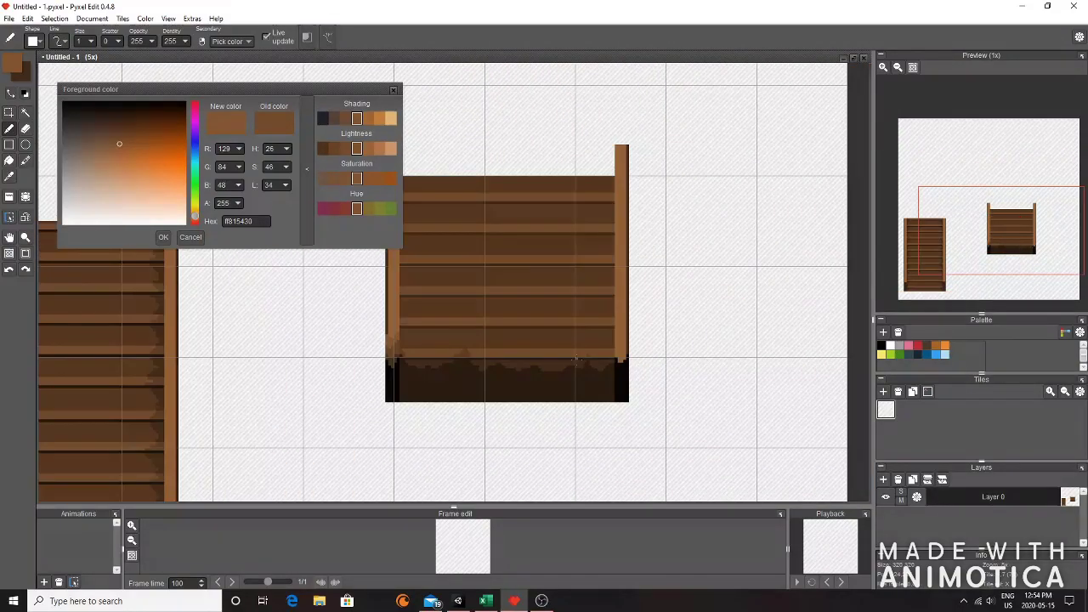
- Sample the dark brown 463019 and paint a stepped transition above the right rail's black shadow
scroll(391, 364, up, 2)
right_click(385, 357)
mouse_move(566, 429)
mouse_down()
mouse_move(457, 444)
mouse_move(214, 449)
mouse_up()
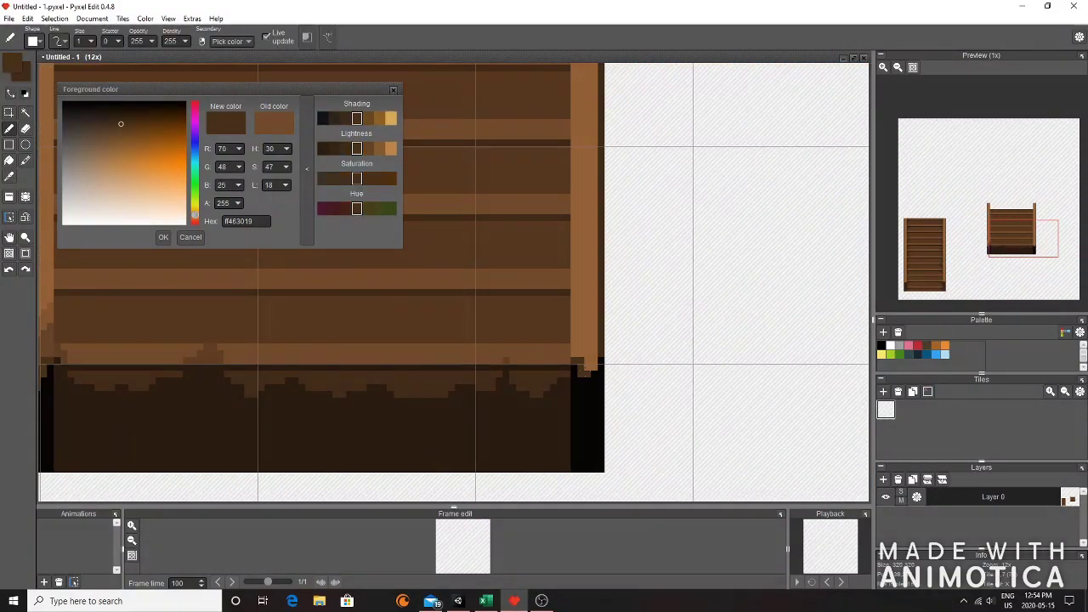
drag(595, 351, 566, 369)
- Sample the transition browns and add a lighter row of pixels above the dark one on the right rail
scroll(535, 362, down, 2)
right_click(330, 352)
scroll(556, 349, up, 3)
click(575, 368)
right_click(568, 381)
click(565, 369)
right_click(574, 368)
scroll(544, 371, down, 2)
scroll(337, 433, up, 2)
- Sample the 815430 brown from the left rail and paint the uppermost transition pixels on the right rail
right_click(360, 276)
drag(756, 379, 182, 464)
click(619, 371)
click(608, 361)
drag(610, 363, 639, 351)
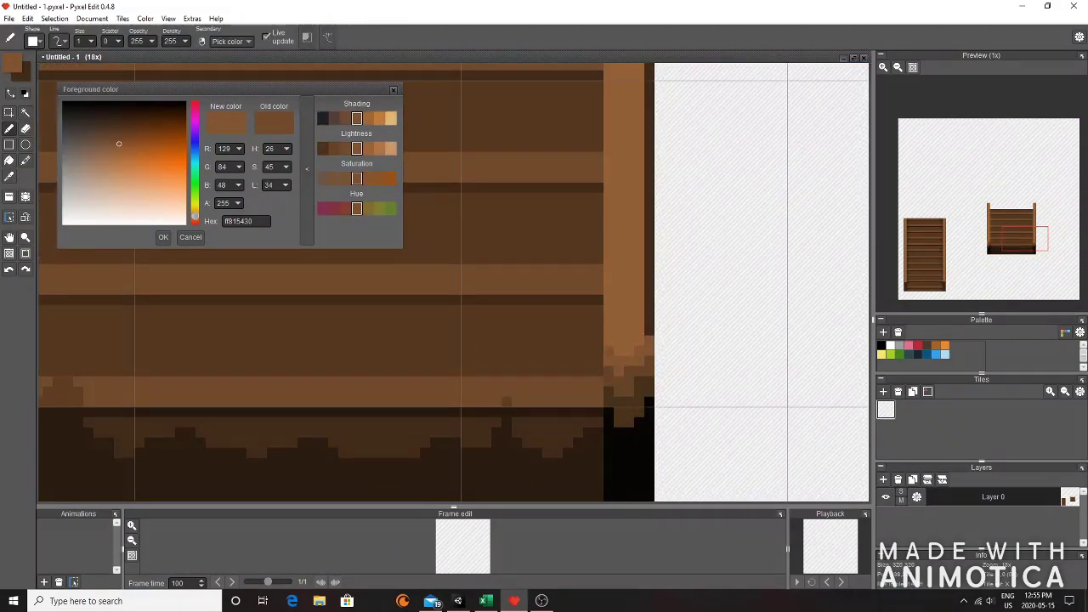
scroll(628, 365, down, 3)
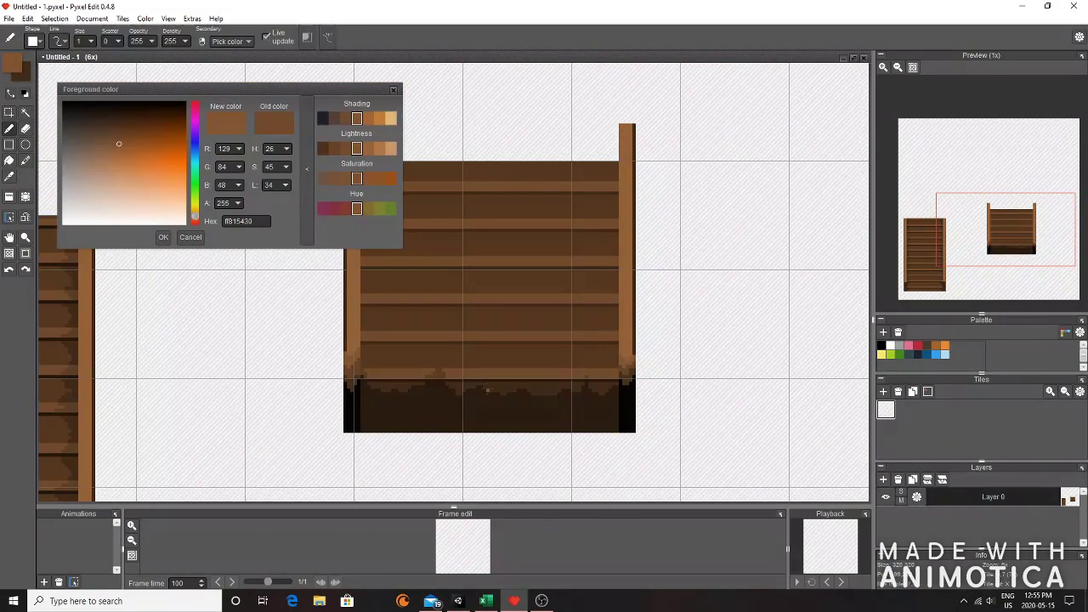
- Sample the near-black 070503 and fill a thin strip along the bottom edge of the shadow band with the Rectangle tool
scroll(472, 390, down, 2)
scroll(459, 405, up, 4)
right_click(251, 417)
key(r)
scroll(311, 427, down, 2)
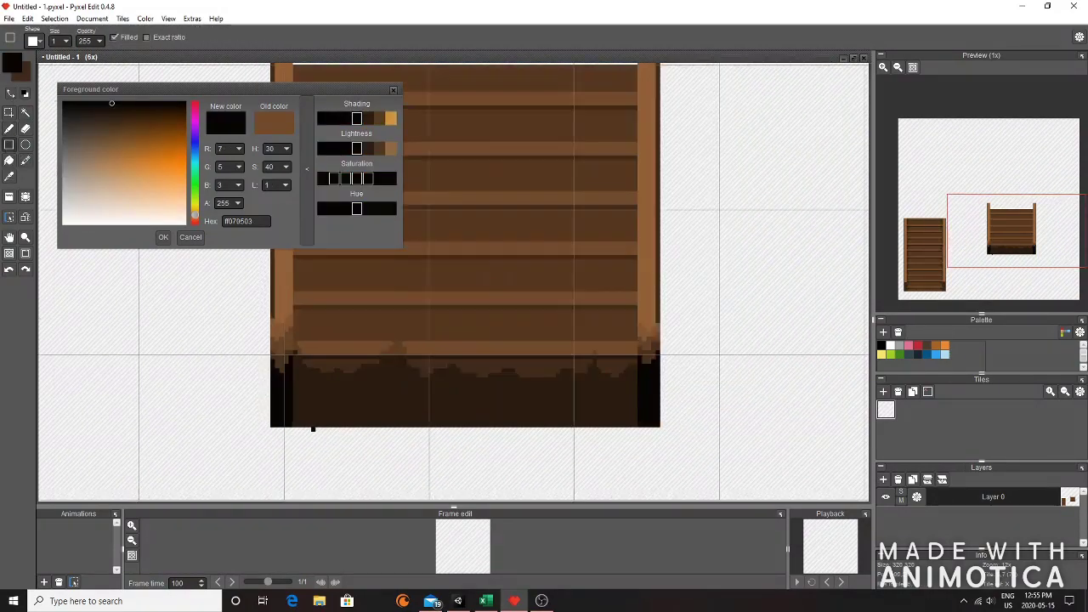
scroll(312, 426, down, 1)
drag(302, 420, 330, 428)
- Round the shadow band's bottom right corner with stepped near-black pixels
scroll(303, 413, up, 4)
key(space)
drag(807, 428, 332, 417)
click(388, 398)
click(389, 388)
click(378, 397)
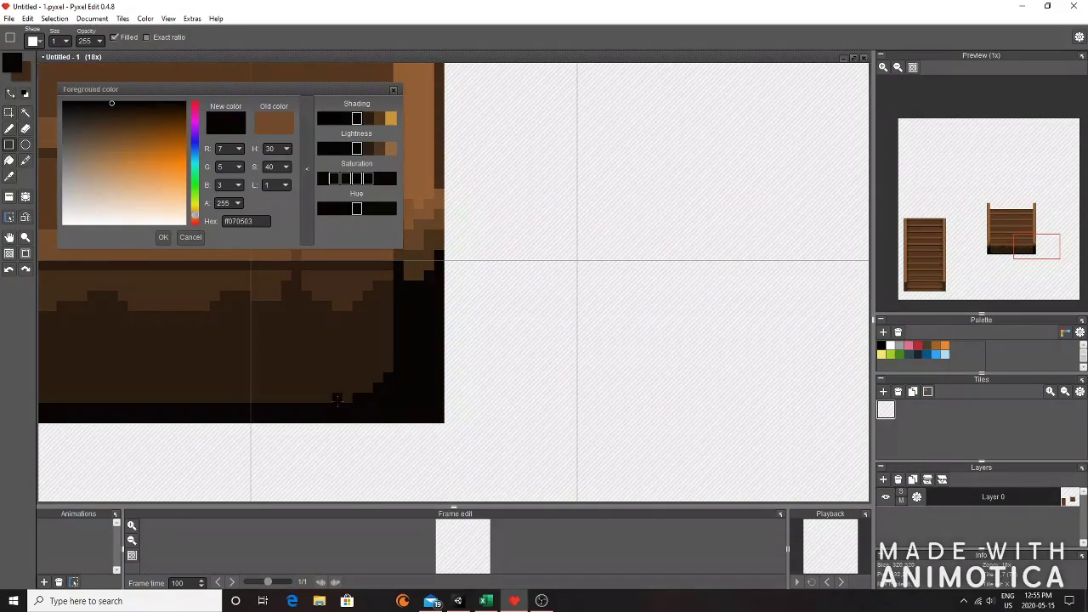
click(9, 128)
right_click(285, 379)
scroll(374, 366, down, 3)
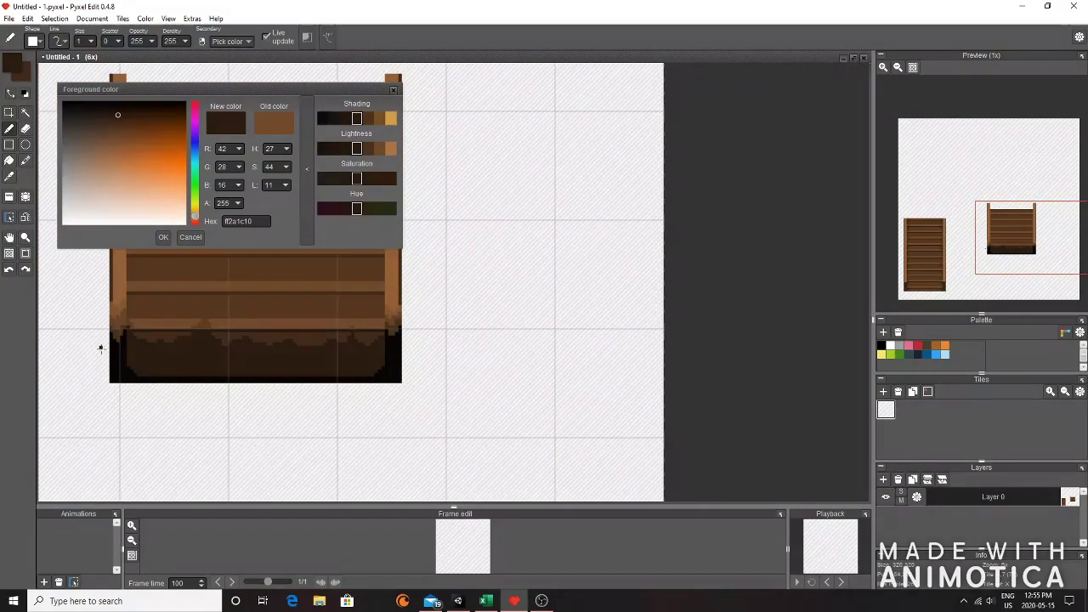
scroll(111, 352, up, 3)
scroll(113, 395, down, 4)
key(space)
drag(161, 353, 319, 418)
scroll(319, 417, up, 3)
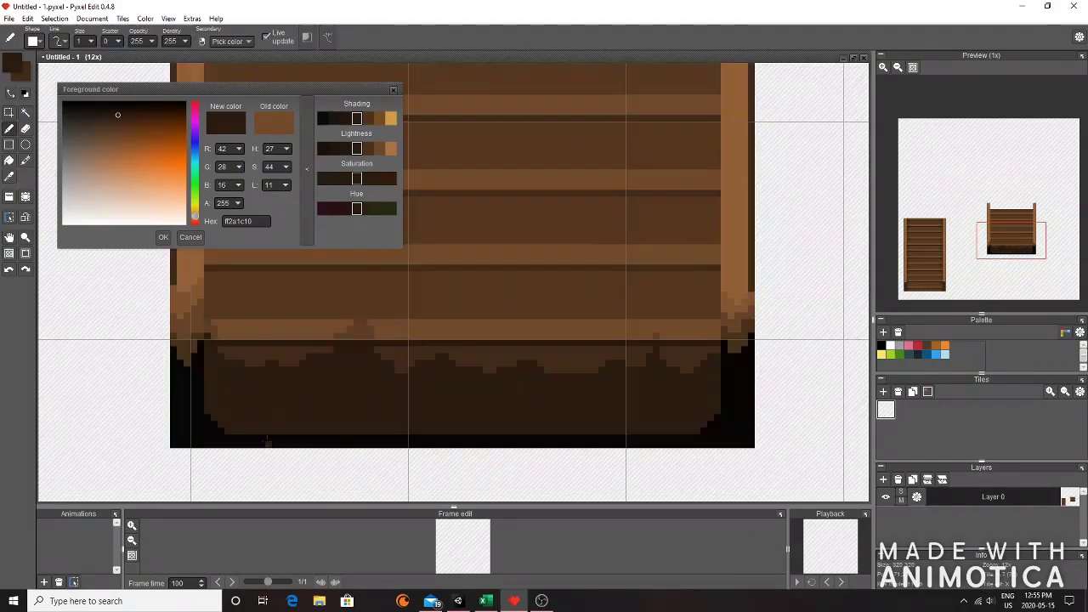
- Sample the near-black again and draw a filled rectangle that thickens the strip along the shadow band's bottom edge
right_click(236, 442)
click(9, 144)
drag(227, 432, 695, 438)
- Add near-black stepped pixels in both bottom corners of the shadow band and accept 070503 as the foreground colour
scroll(157, 414, up, 4)
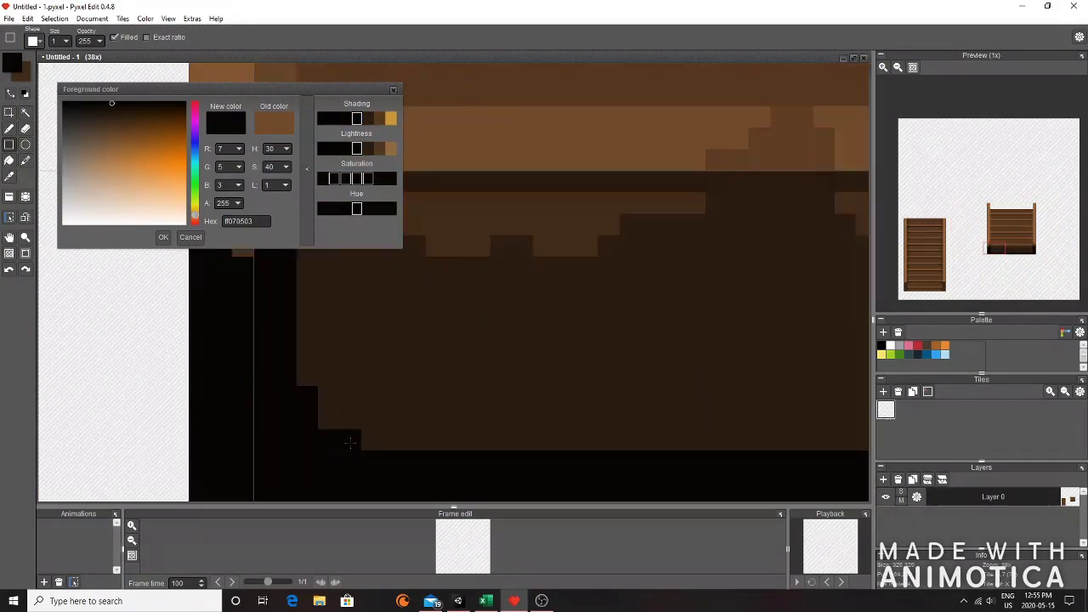
click(329, 418)
key(space)
drag(495, 430, 175, 375)
click(566, 397)
click(587, 376)
click(609, 360)
scroll(609, 360, down, 3)
click(161, 238)
scroll(362, 374, down, 2)
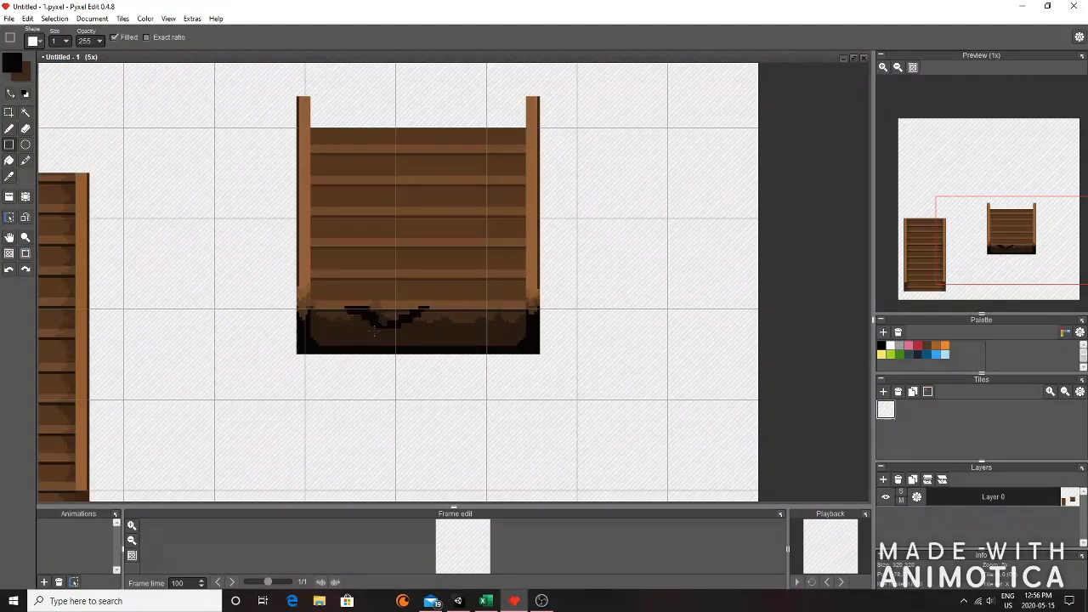
- Undo the stray near-black marks and the last fill rectangles around the shorter staircase's shadow band
key(ctrl+z)
scroll(476, 357, down, 2)
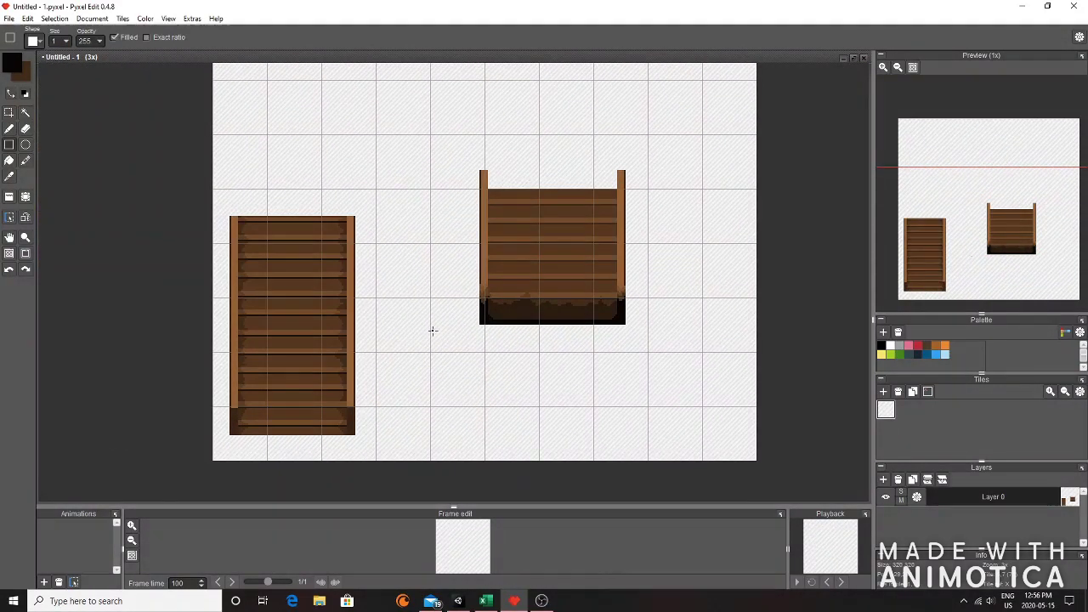
scroll(508, 326, up, 4)
scroll(497, 310, down, 2)
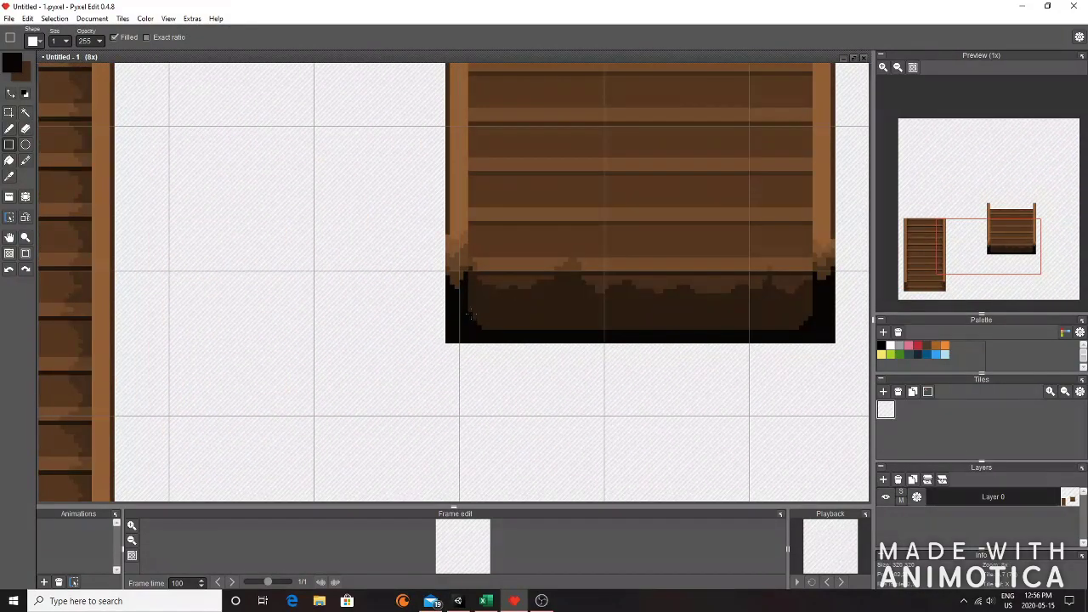
key(ctrl+z)
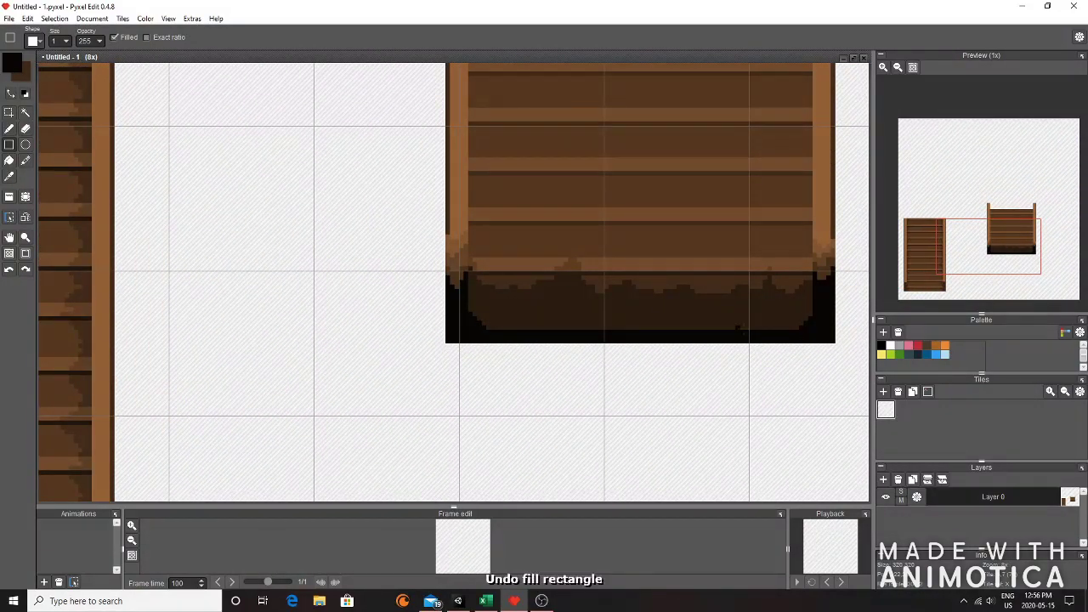
scroll(812, 315, down, 3)
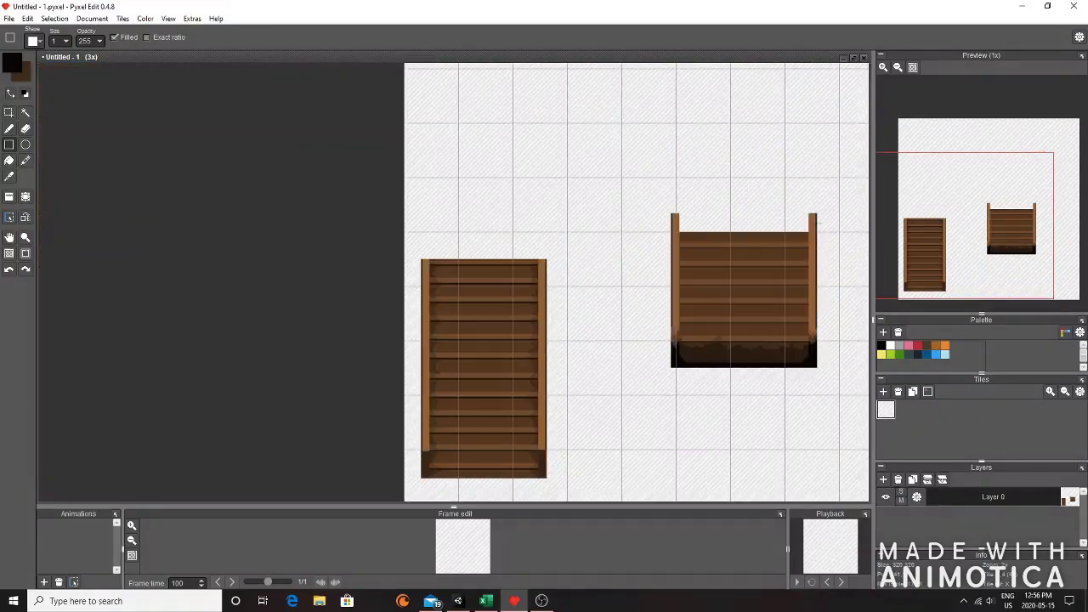
scroll(816, 226, up, 3)
key(ctrl+z)
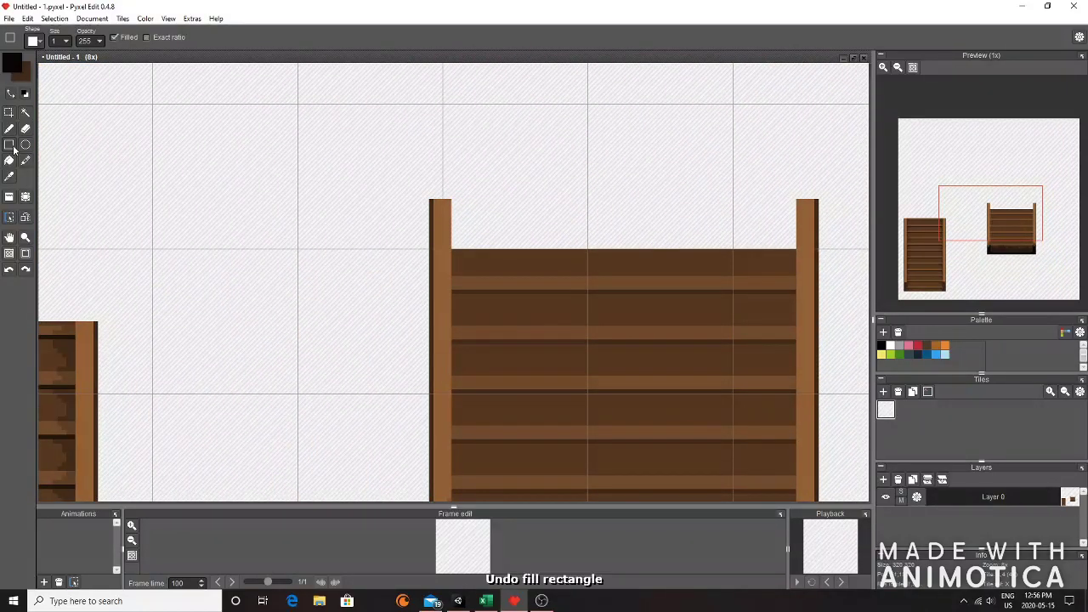
- Extend the top of the shorter staircase's left post upward with Pencil pixels in the post's own browns
click(9, 129)
right_click(443, 211)
scroll(431, 195, up, 5)
mouse_move(450, 202)
mouse_down()
mouse_move(492, 204)
mouse_move(481, 185)
mouse_move(434, 186)
mouse_up()
right_click(434, 231)
- Extend the shorter staircase's right post upward, with a dark brown outer edge and light brown filling the rest of its width
scroll(434, 196, down, 4)
scroll(688, 192, up, 2)
scroll(688, 192, up, 3)
drag(561, 254, 561, 228)
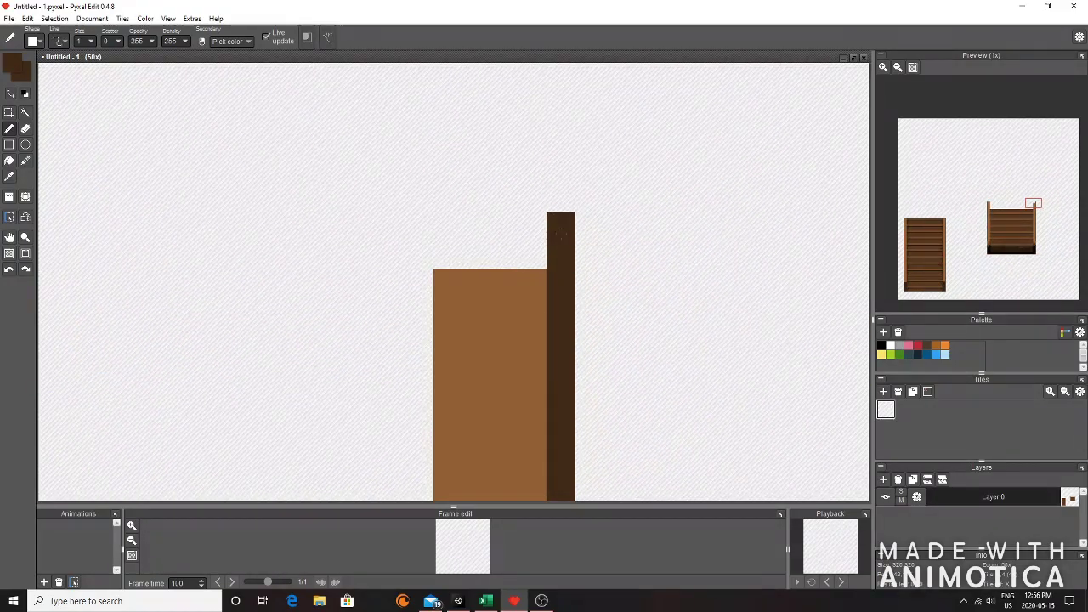
right_click(458, 306)
mouse_move(448, 253)
mouse_down()
mouse_move(503, 253)
mouse_move(501, 231)
mouse_up()
click(448, 226)
scroll(370, 369, down, 6)
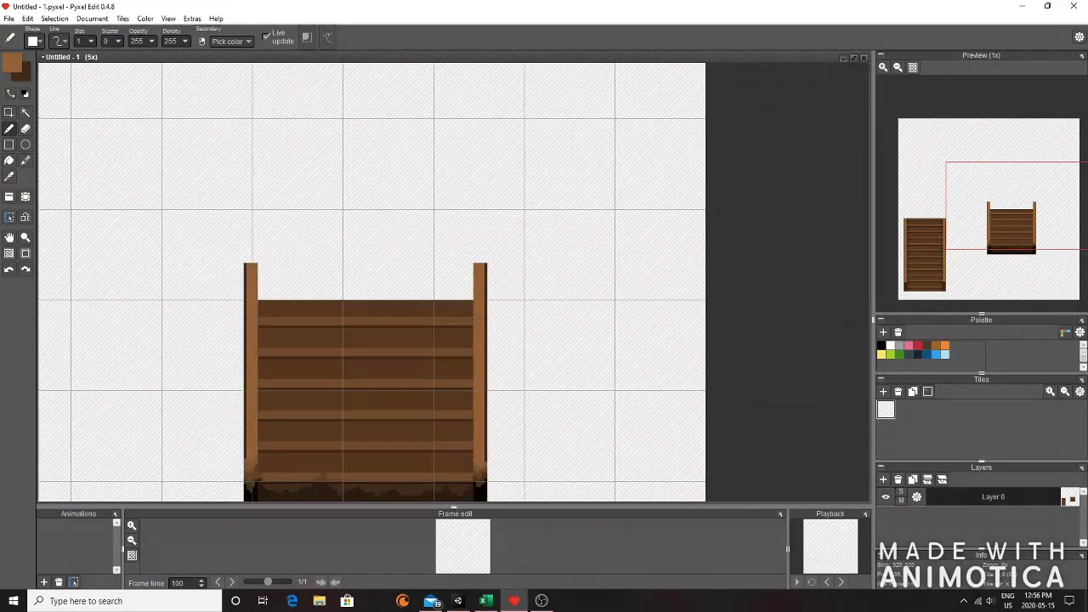
scroll(452, 397, down, 2)
scroll(446, 414, up, 2)
- Select the shorter staircase and move it to the canvas area directly above the tall staircase
click(8, 18)
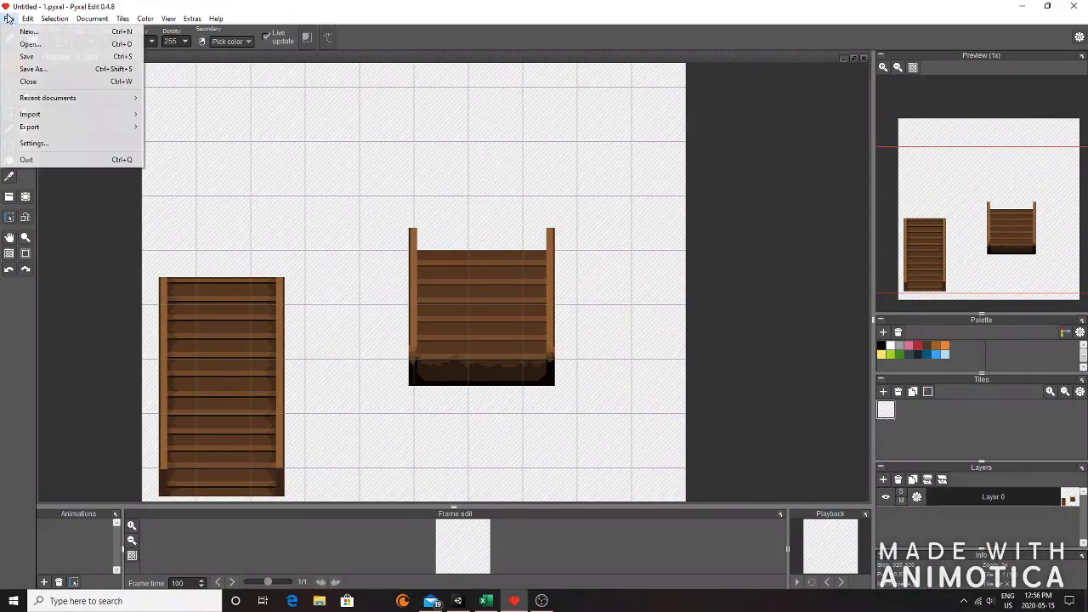
click(25, 127)
key(m)
drag(352, 194, 333, 252)
drag(230, 148, 228, 151)
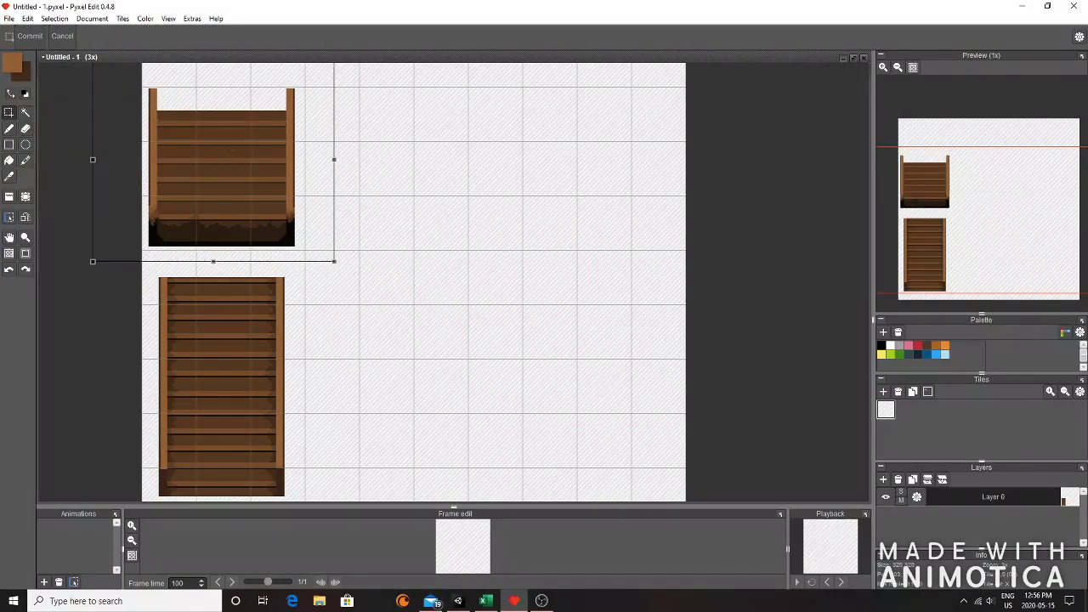
click(523, 229)
- Reset the colours to the defaults and set the foreground colour to the neutral grey 6a6a6a
scroll(542, 276, down, 1)
drag(543, 277, 564, 136)
scroll(545, 181, down, 1)
scroll(558, 163, up, 1)
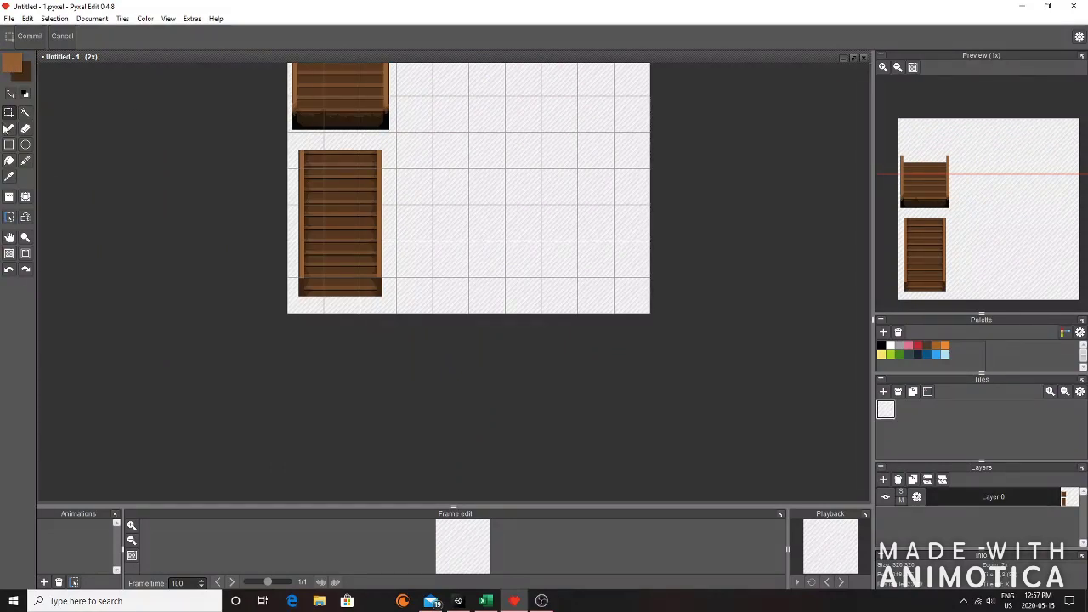
click(25, 93)
click(12, 61)
click(197, 161)
click(67, 138)
drag(67, 138, 59, 155)
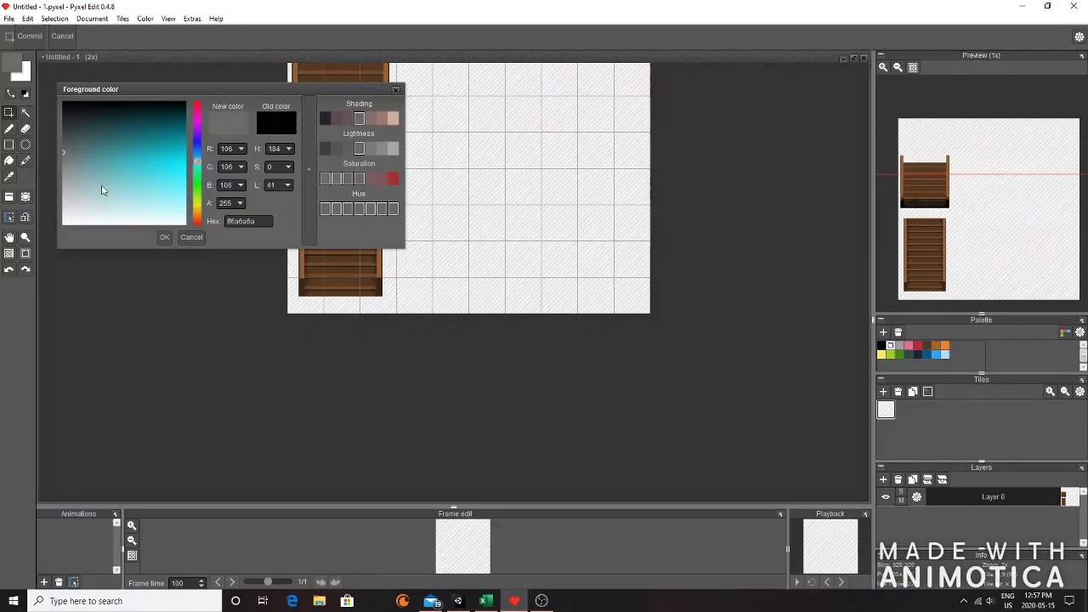
click(167, 238)
- Draw two small flat grey ellipse outlines, one above the other, on the empty canvas right of the tall staircase
click(26, 145)
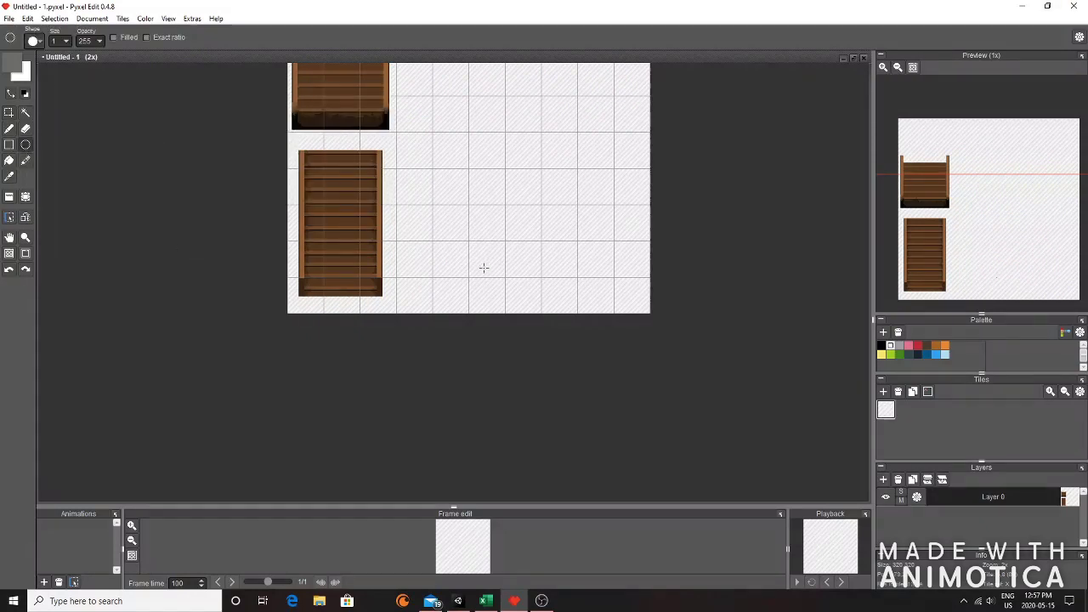
scroll(493, 280, up, 1)
drag(496, 302, 532, 330)
scroll(506, 312, up, 3)
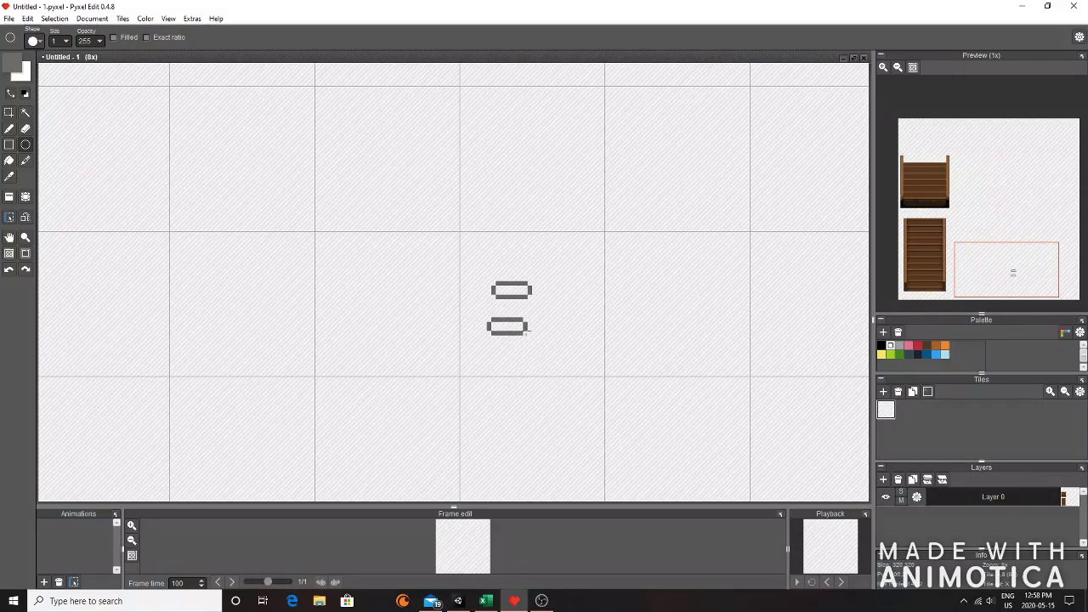
- Select the lower ellipse and move it far above the other one to mark the pole's top end
click(9, 111)
drag(482, 309, 528, 343)
drag(507, 327, 507, 128)
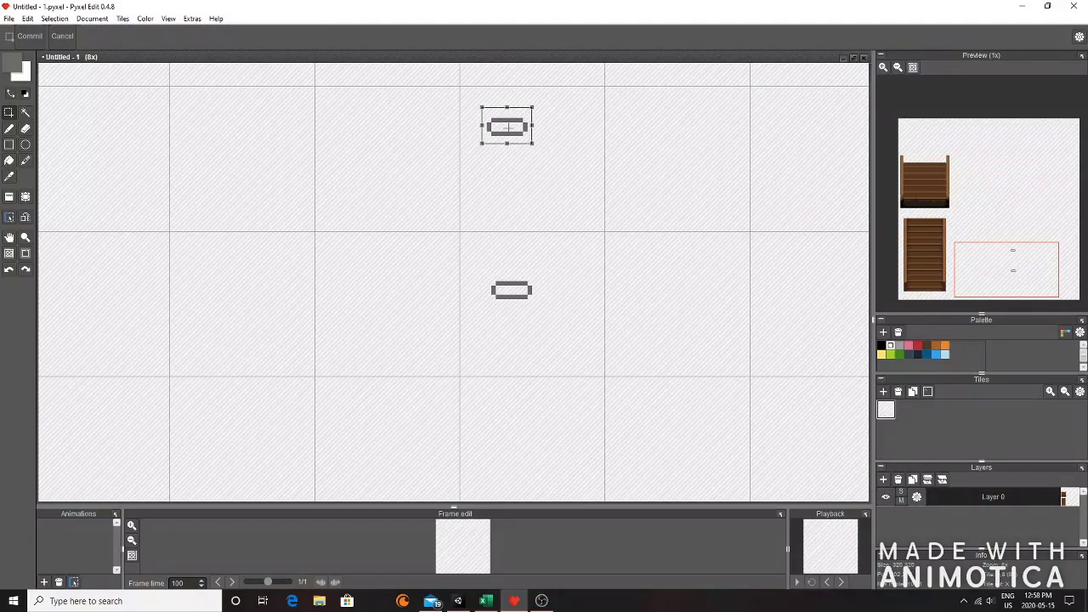
scroll(506, 123, down, 6)
scroll(504, 110, up, 4)
drag(493, 362, 492, 153)
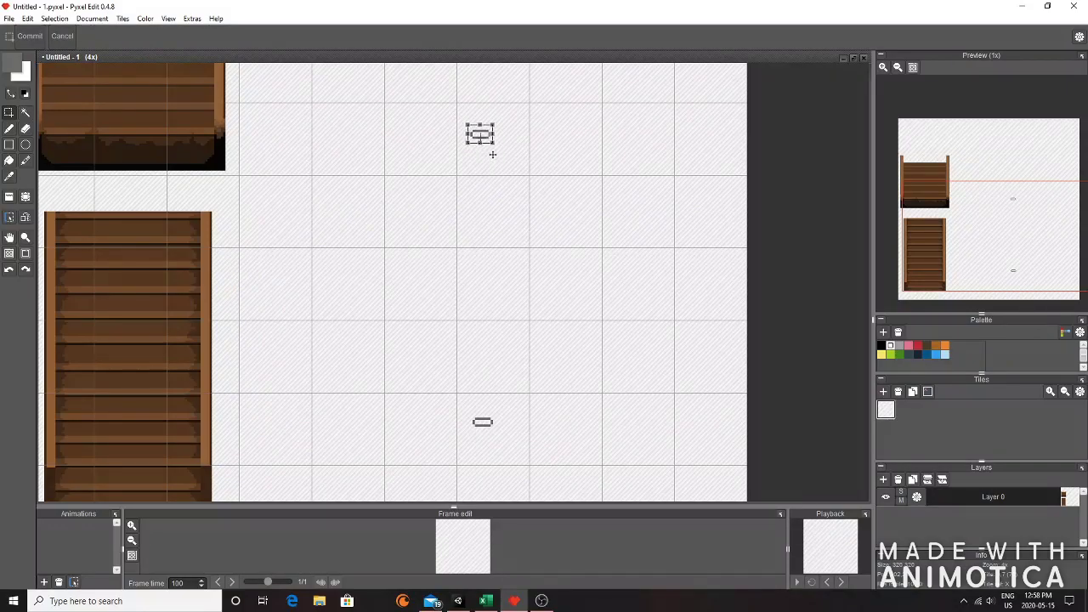
click(9, 129)
drag(484, 309, 489, 68)
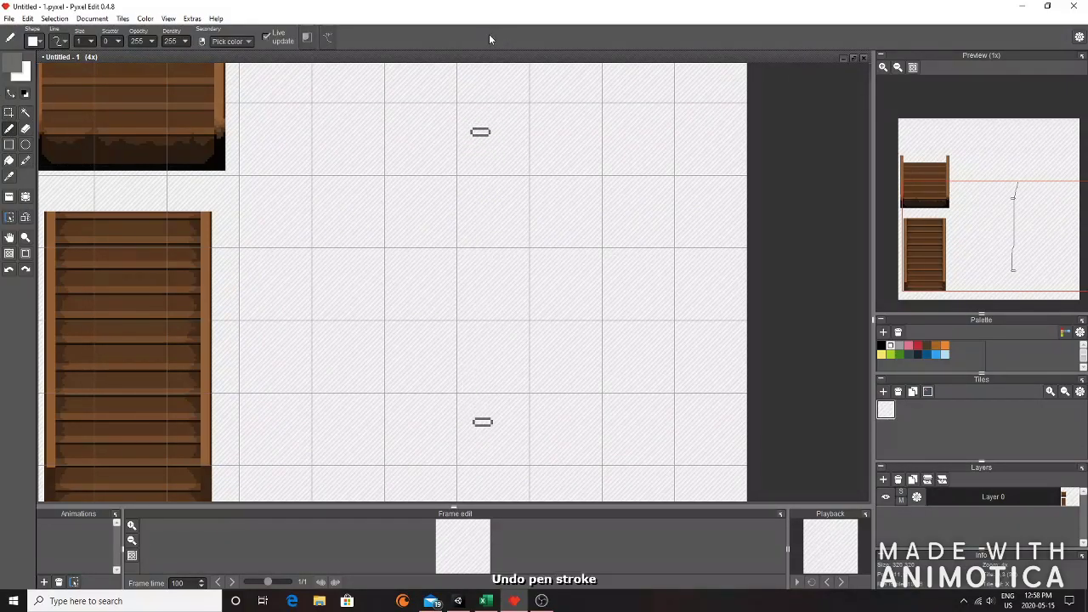
key(ctrl+z)
- Join the left sides of the two ellipses with a straight grey vertical line and align the upper ellipse over the lower one
click(9, 145)
mouse_move(477, 420)
mouse_down()
mouse_move(464, 150)
mouse_move(500, 140)
mouse_move(482, 135)
mouse_up()
key(m)
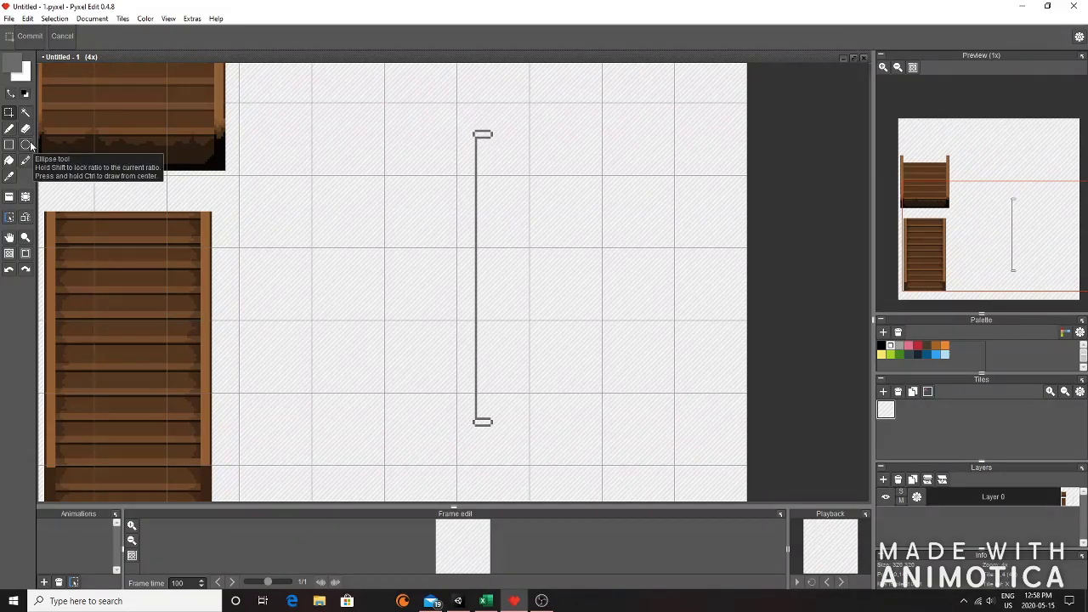
- Fill the space between the two ellipses with a solid grey rectangle and bucket-fill both ellipses grey to complete the pole
click(9, 129)
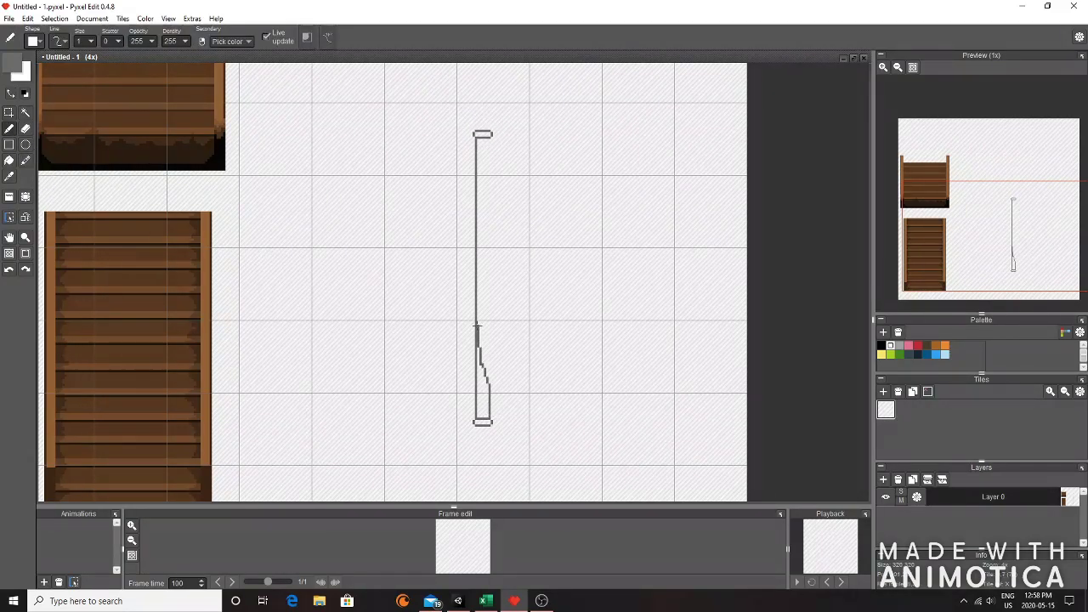
key(ctrl+z)
click(10, 145)
drag(488, 419, 486, 134)
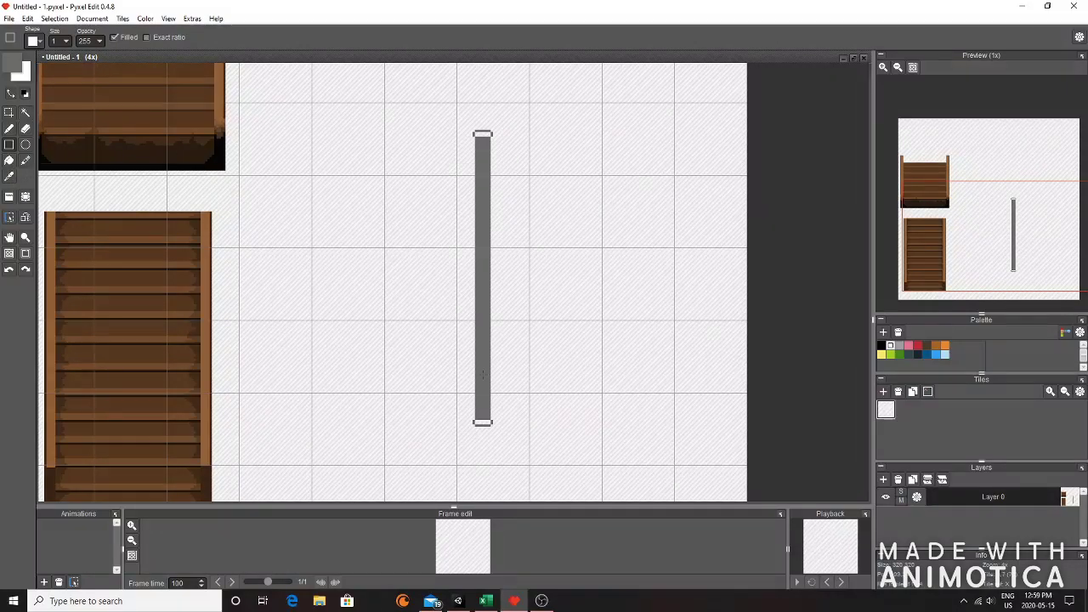
click(9, 160)
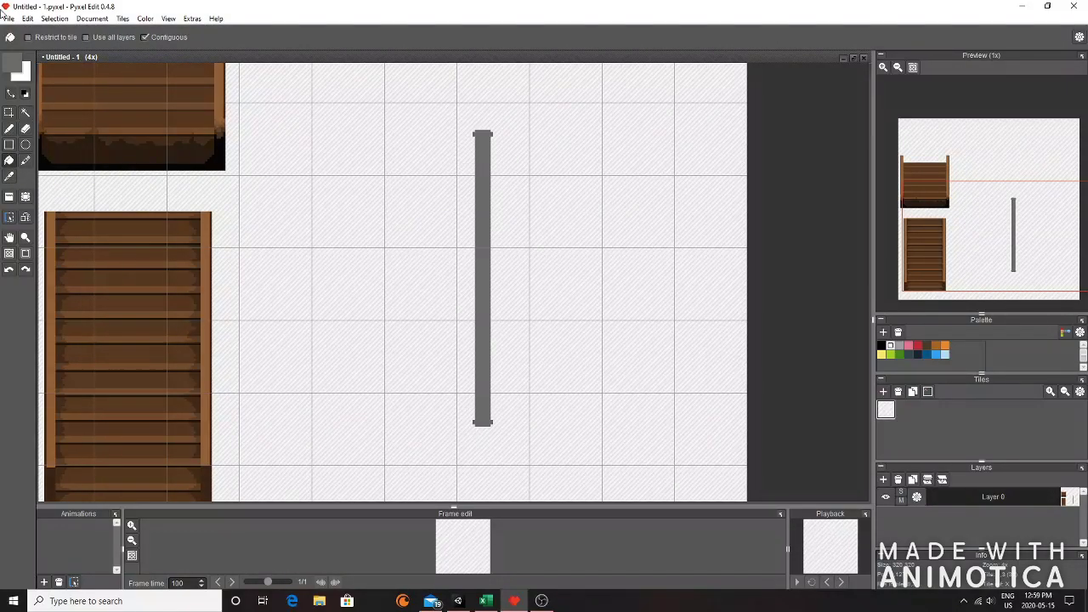
- Set the foreground colour to black 000000 and outline the pole's bottom cap with stepped Pencil pixels
click(7, 129)
click(11, 63)
click(63, 99)
click(162, 239)
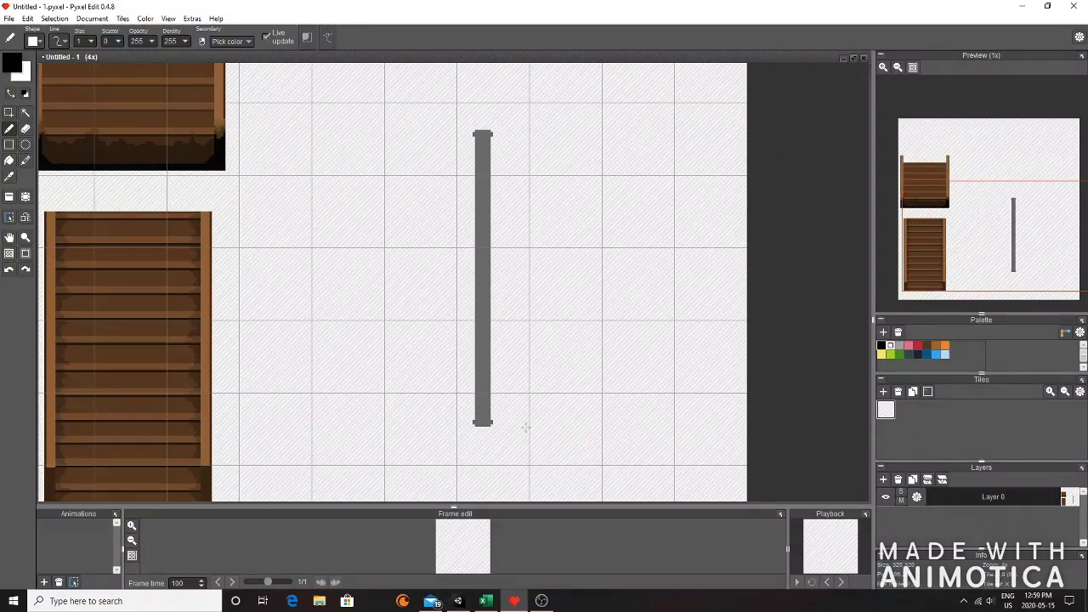
scroll(525, 428, up, 3)
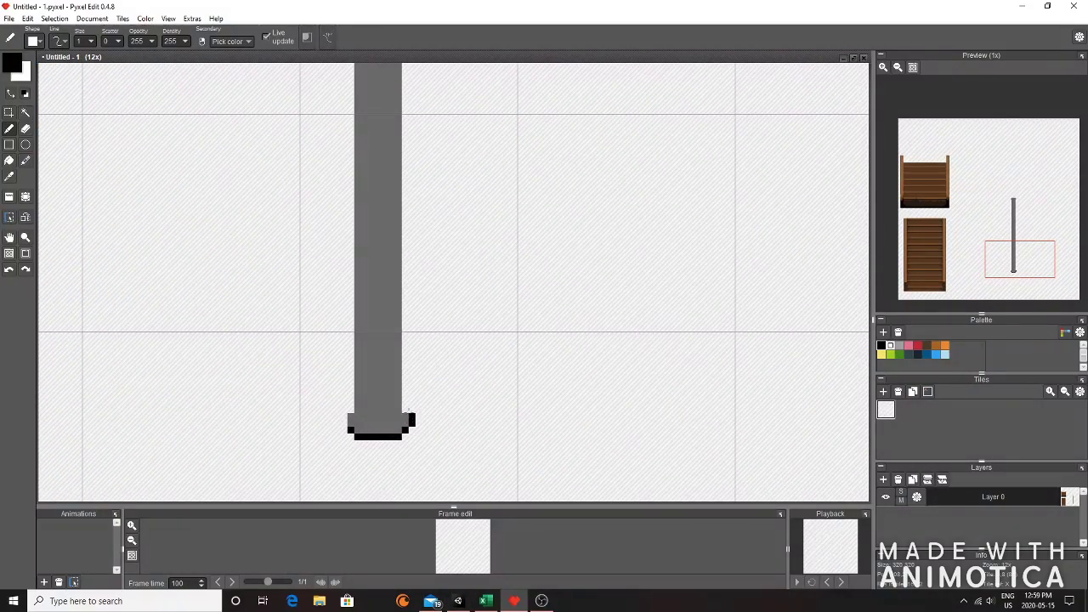
- Outline the pole's top cap with stepped black pixels along its upper edge, both sides and lower corners
scroll(350, 417, down, 3)
scroll(390, 213, up, 4)
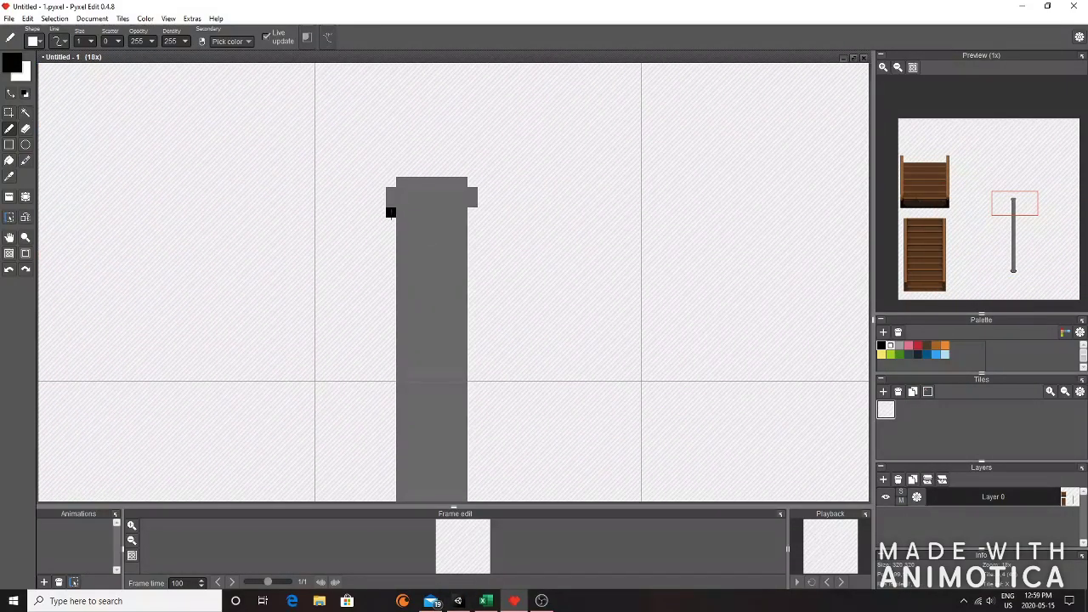
drag(400, 171, 472, 182)
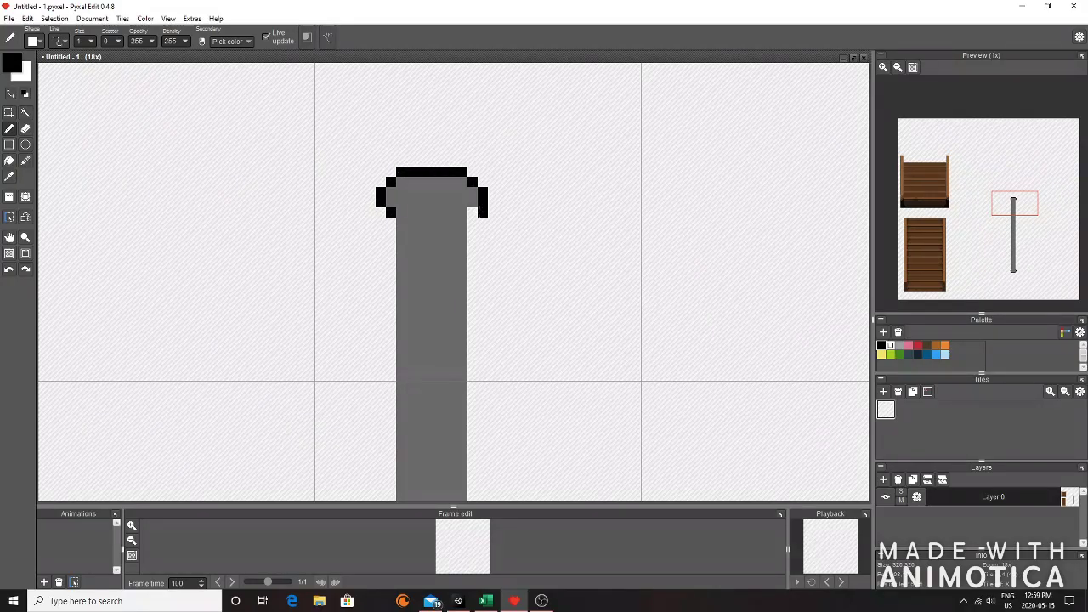
click(474, 212)
scroll(505, 265, down, 3)
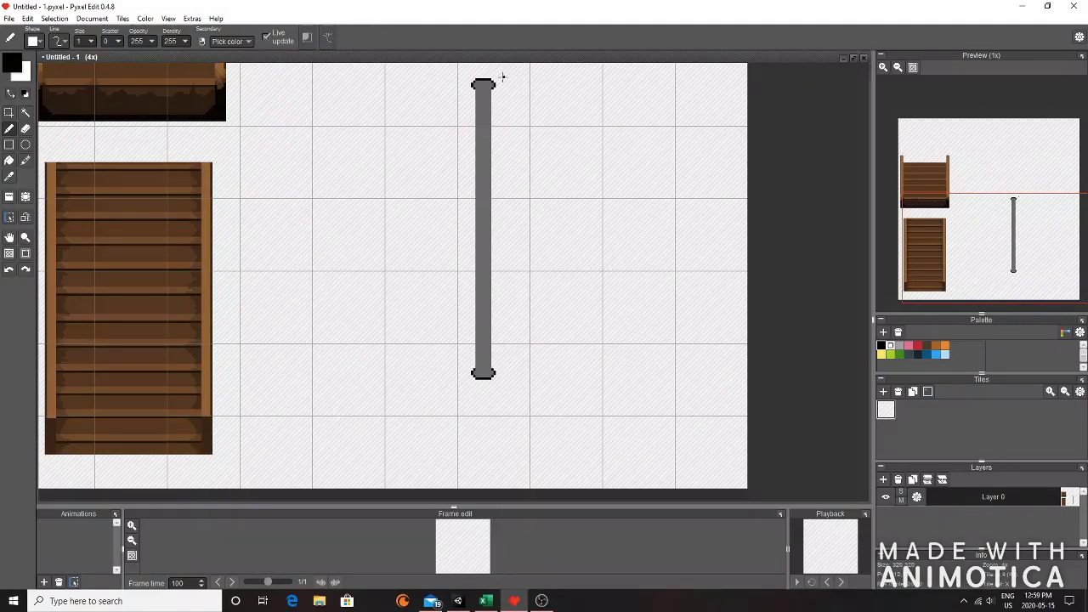
click(8, 145)
drag(605, 298, 625, 301)
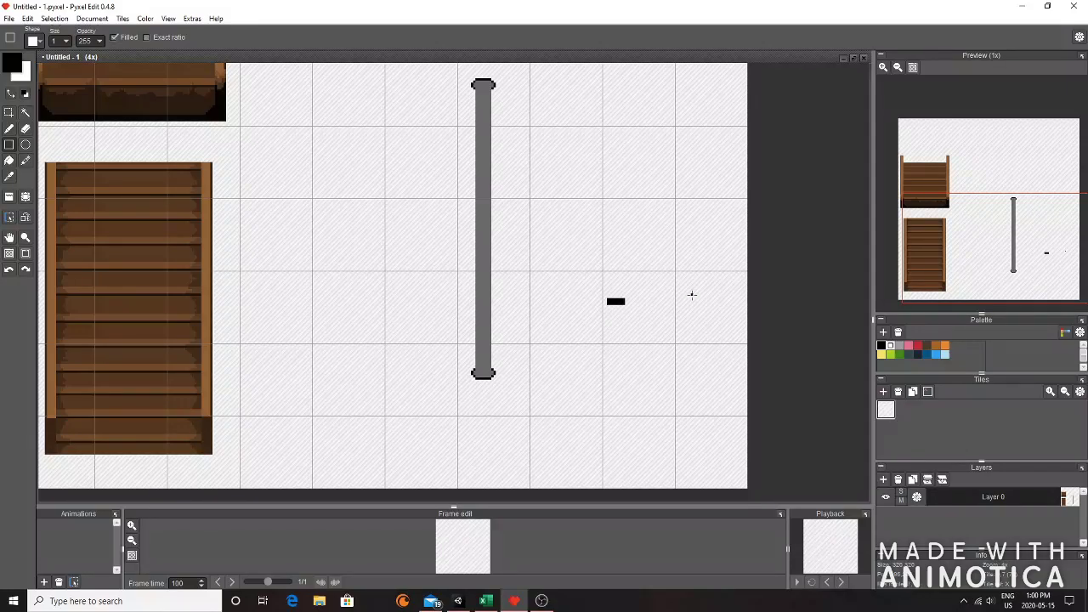
click(9, 113)
drag(598, 287, 477, 352)
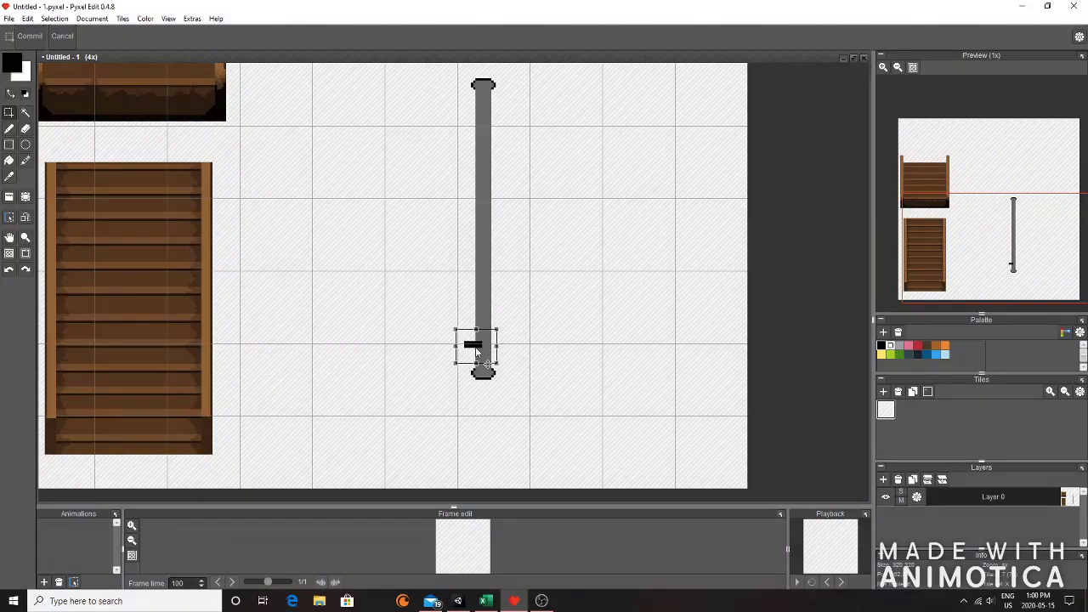
key(ctrl+z)
key(ctrl+z)
- Set the foreground colour to the dark grey 404242 and undo the last pen stroke
click(11, 63)
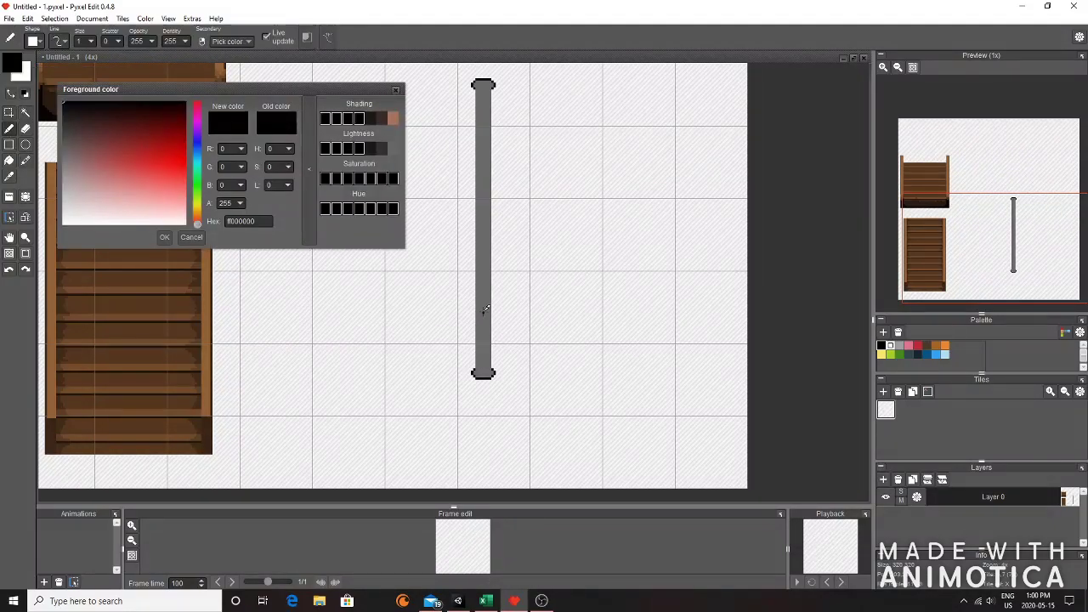
click(61, 151)
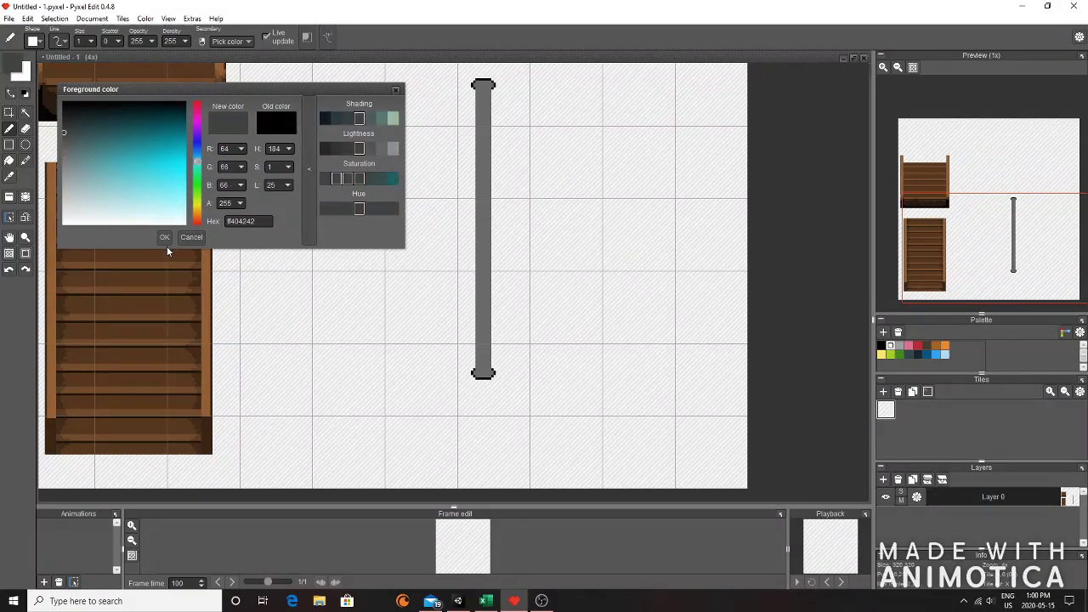
click(165, 238)
key(ctrl+z)
- Draw two small filled dark grey bars right of the pole's base and add slanted parallel lines rising from the lower bar
click(10, 145)
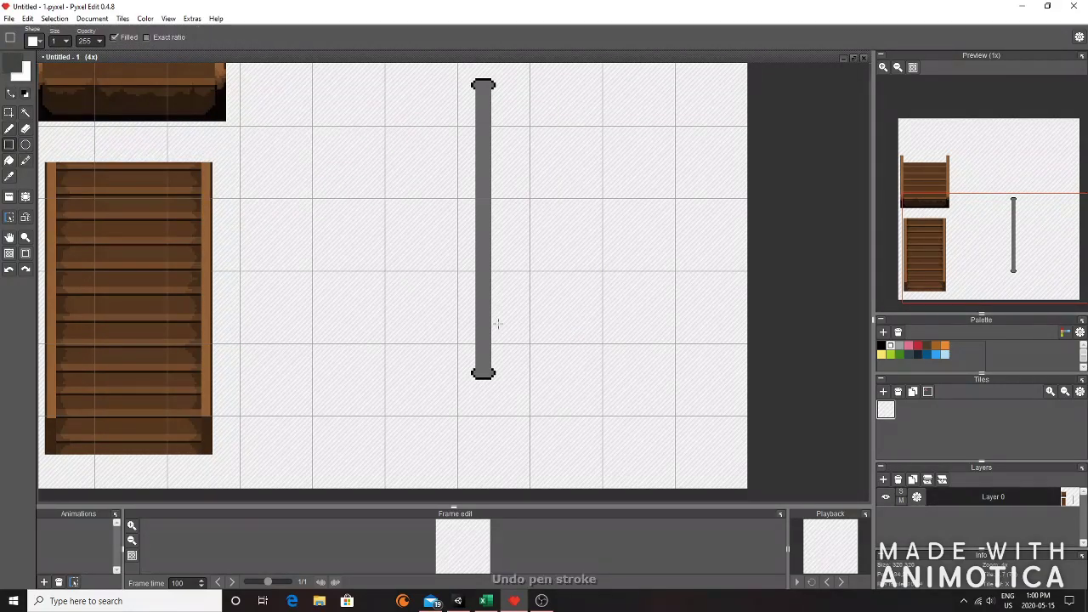
drag(598, 328, 661, 369)
click(641, 363)
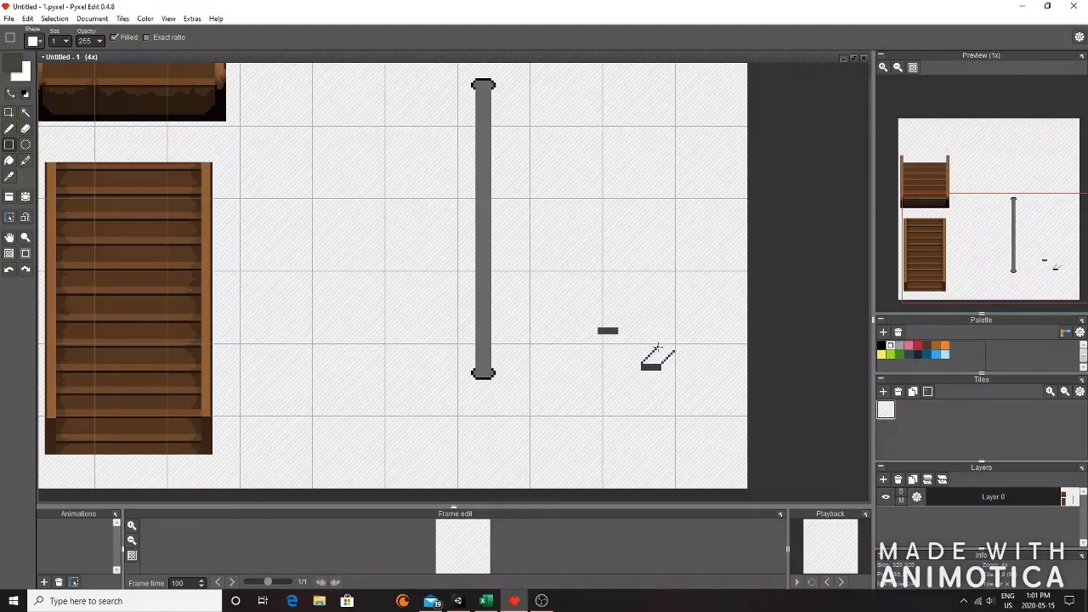
- Close the slanted block's outline with a back edge and a lower right side edge, cleaning up stray pixels
mouse_move(658, 347)
mouse_down()
mouse_move(677, 347)
mouse_move(677, 357)
mouse_up()
click(675, 349)
click(661, 368)
click(667, 364)
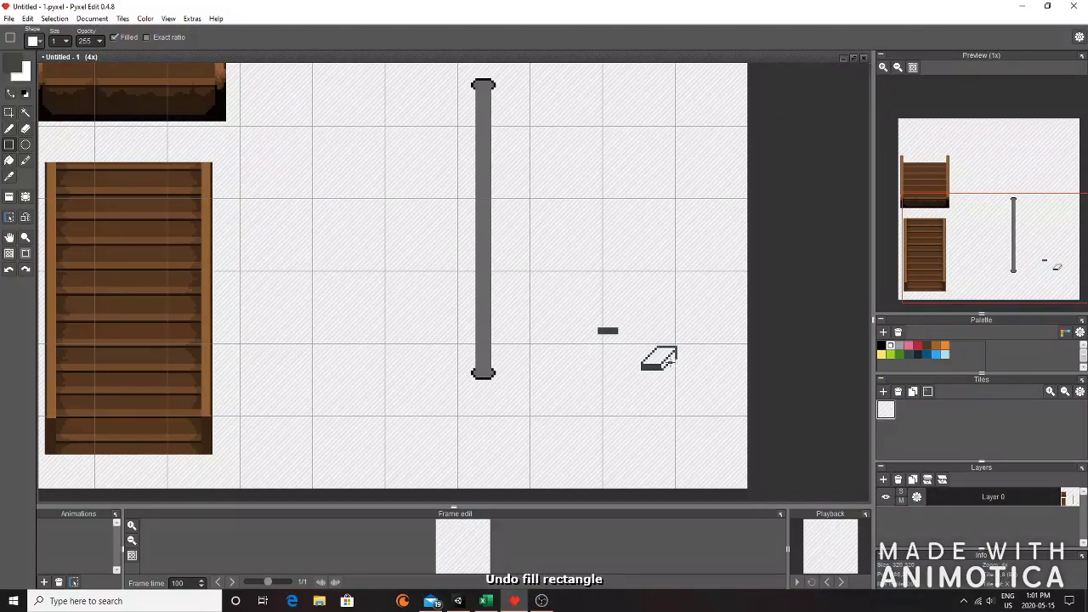
key(e)
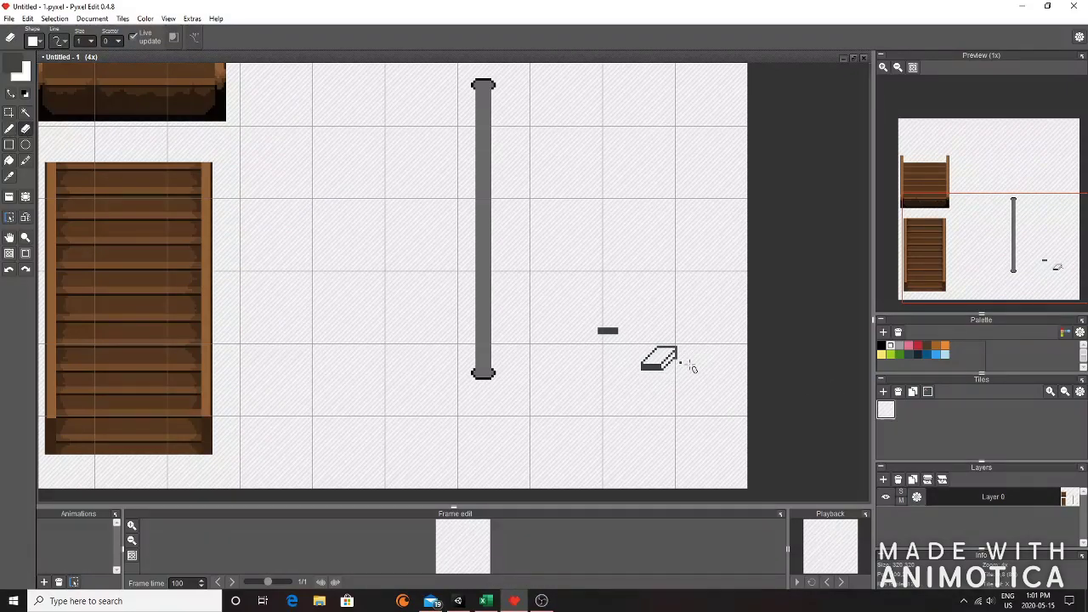
- Copy the slanted block and place two copies at the pole's base, one over the bottom cap and one to its left
key(s)
drag(699, 337, 649, 391)
mouse_move(626, 337)
mouse_down()
mouse_move(702, 380)
mouse_move(482, 335)
mouse_move(472, 360)
mouse_move(510, 371)
mouse_move(480, 368)
mouse_up()
key(ctrl+c)
key(ctrl+v)
click(656, 335)
mouse_move(648, 337)
mouse_down()
mouse_move(696, 374)
mouse_move(472, 354)
mouse_move(470, 371)
mouse_up()
key(ctrl+c)
key(ctrl+v)
- Place another copy of the slanted block below and right of the pole's base and rotate it slightly clockwise
click(629, 400)
drag(627, 333, 628, 405)
key(ctrl+c)
key(ctrl+v)
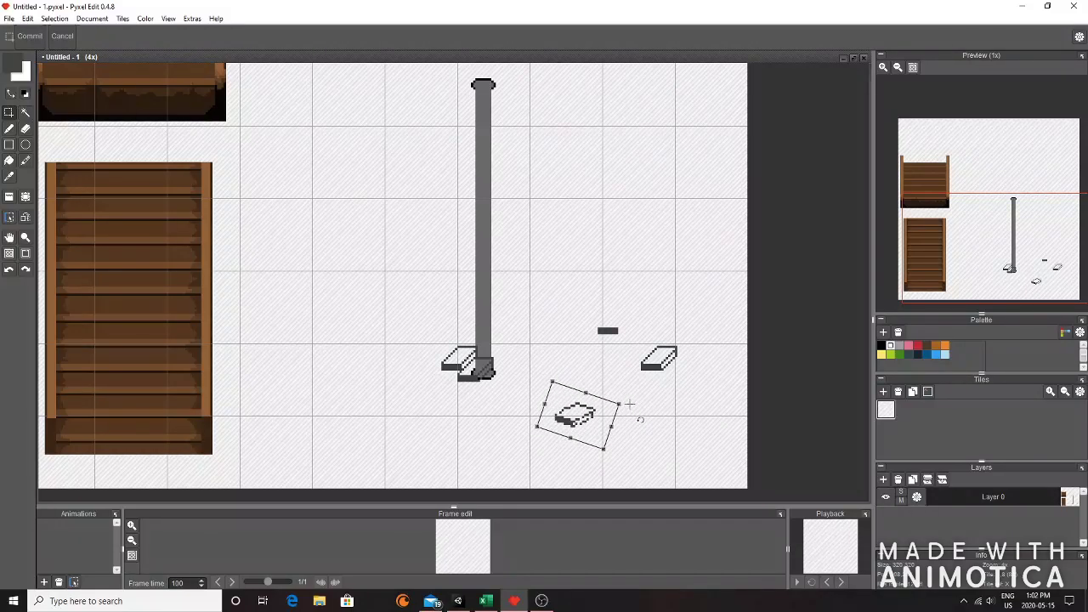
click(645, 429)
- Clean up the rotated block's outline by adding missing pixels along its lower edge and correcting its back corner
scroll(586, 418, up, 3)
click(10, 128)
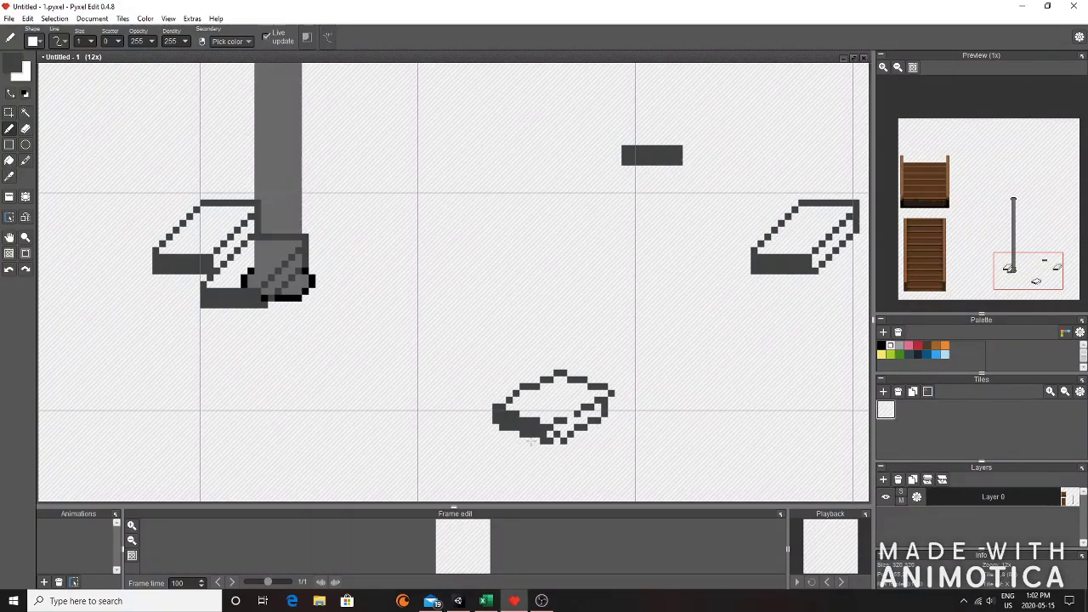
key(e)
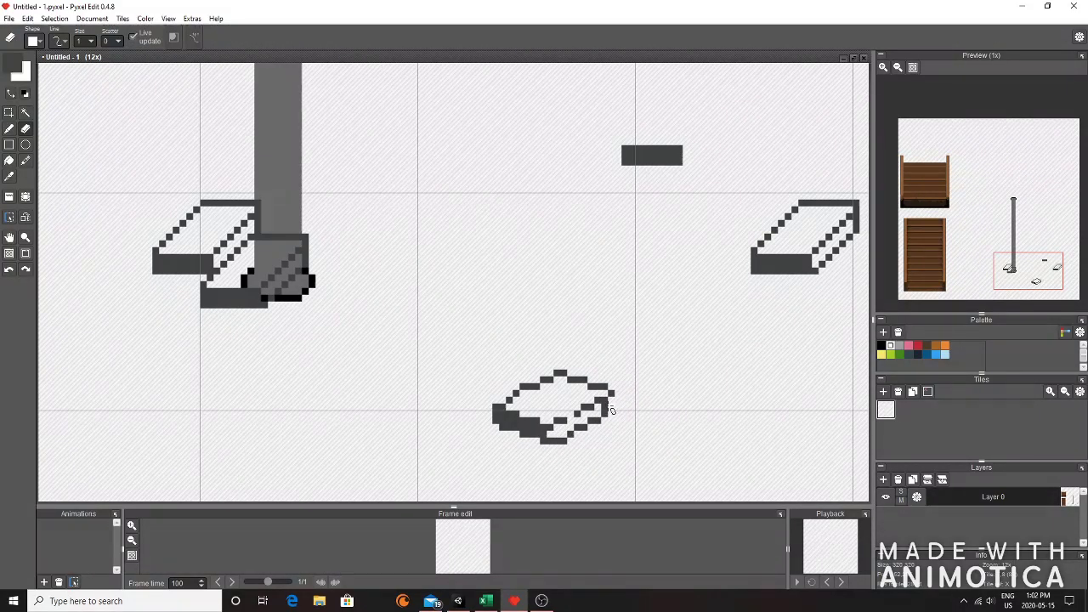
key(b)
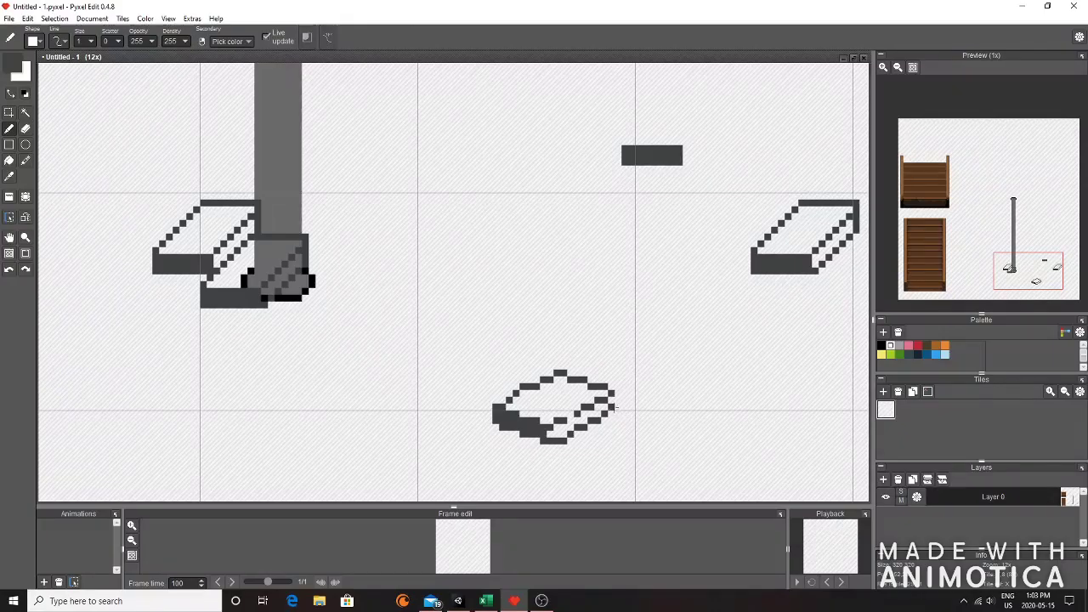
- Move the rotated block onto the stack at the pole's base as the third and topmost step
scroll(615, 408, down, 3)
key(m)
drag(657, 416, 558, 354)
scroll(567, 347, up, 4)
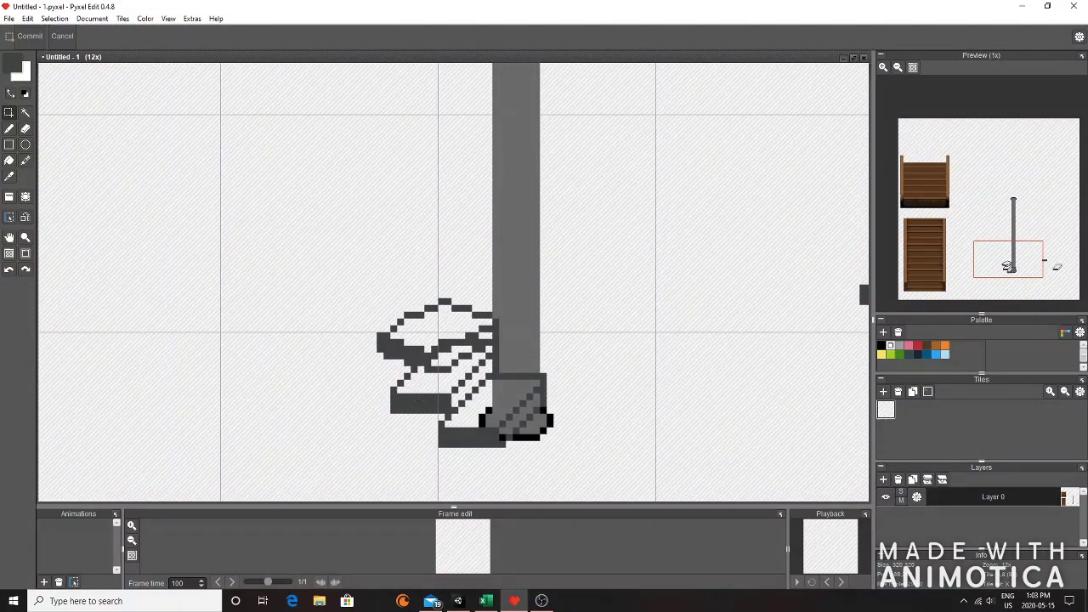
- Set the foreground colour to dark grey 212121 and fill the narrow side faces of the three stacked blocks
click(9, 66)
click(65, 116)
click(165, 236)
click(9, 159)
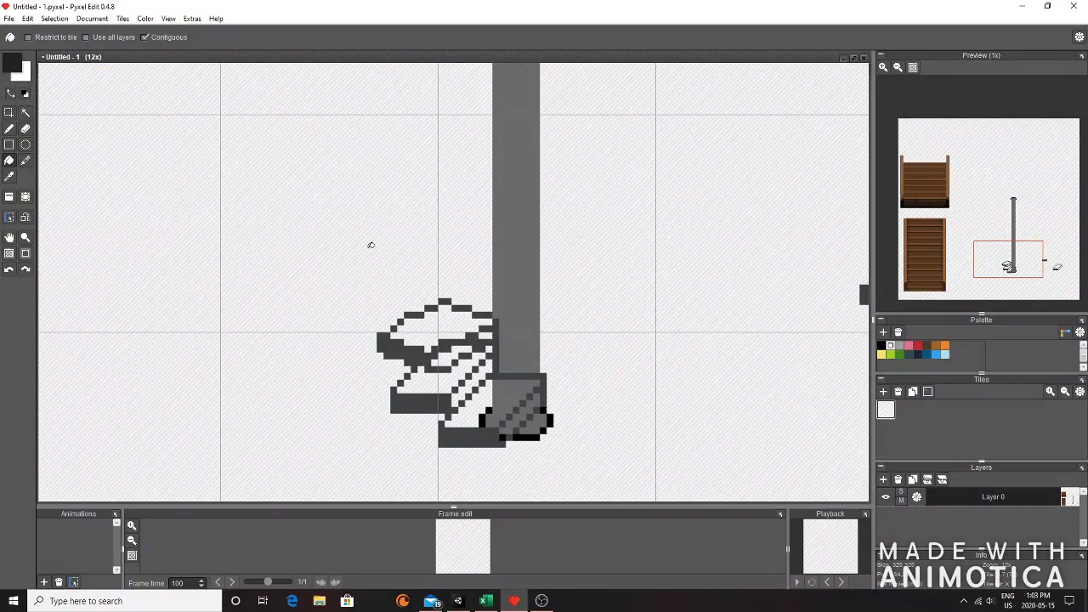
click(469, 383)
click(522, 413)
click(459, 354)
click(484, 340)
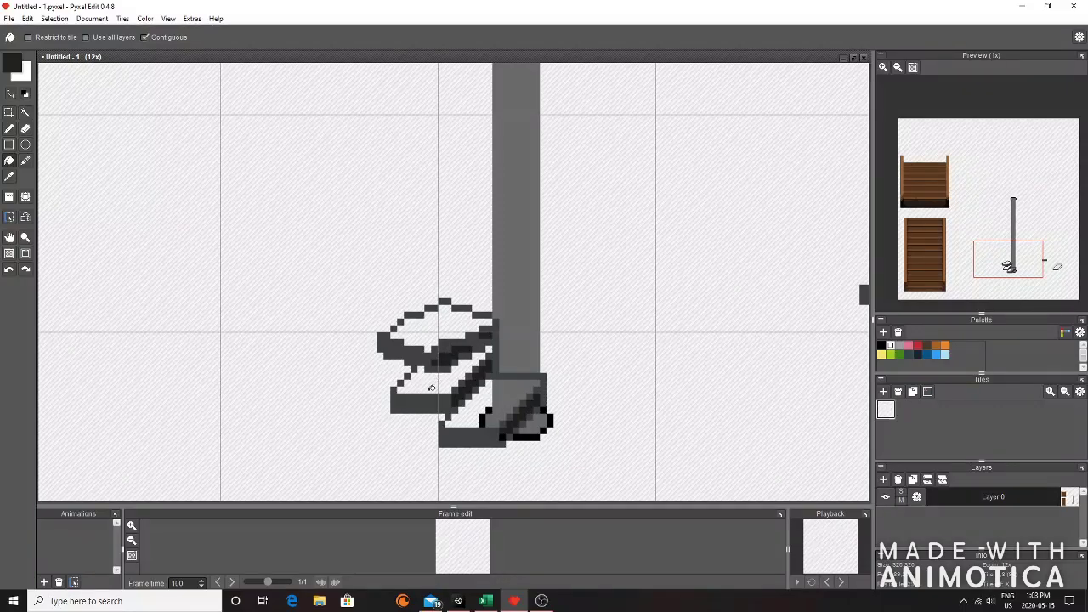
- Set the foreground colour to grey 717474 and fill the top faces of the three stacked blocks
click(12, 68)
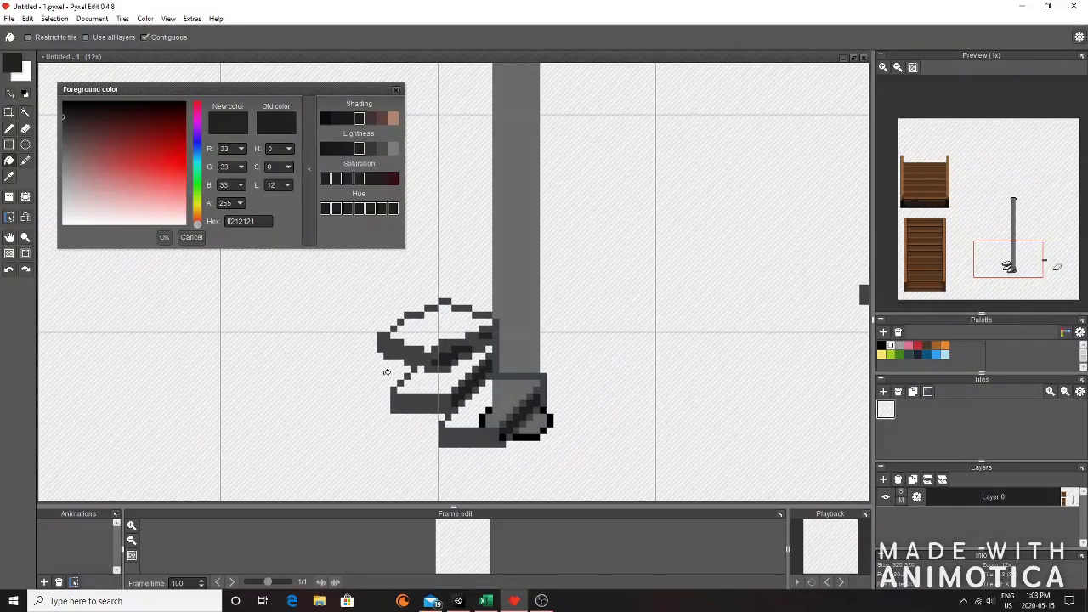
drag(63, 132, 63, 155)
click(483, 417)
click(461, 390)
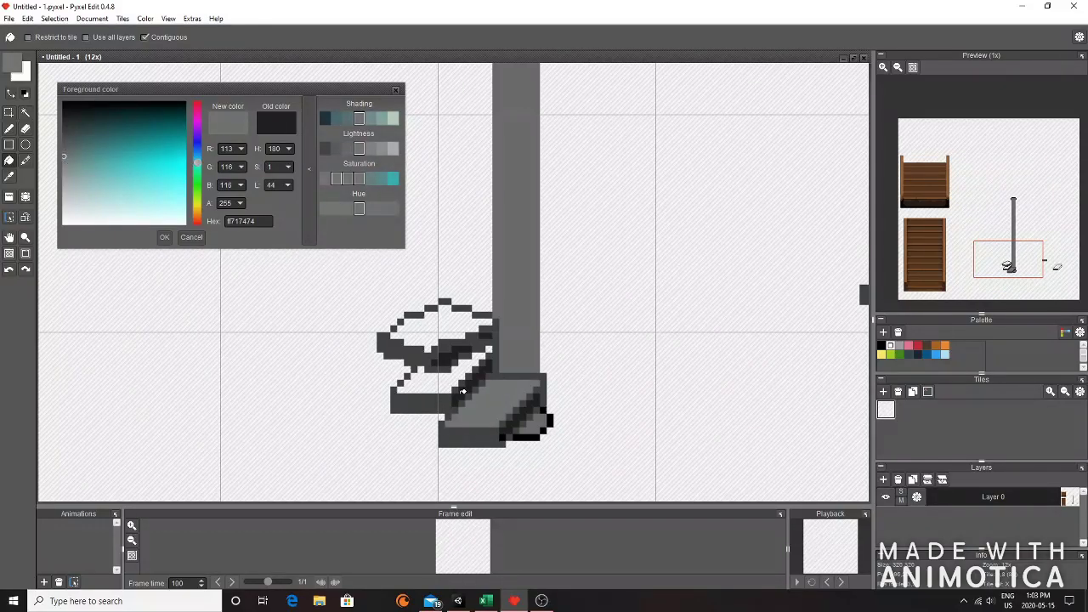
click(446, 379)
click(497, 351)
key(ctrl+z)
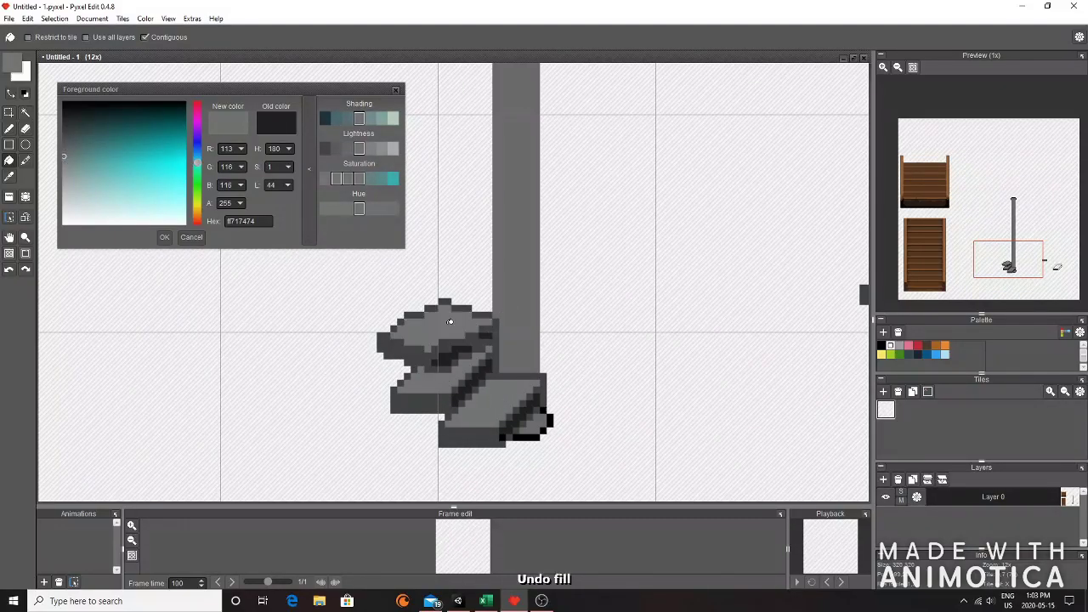
click(449, 321)
- Pick the dark grey 212121 from the topmost block and paint over the gaps in its side face
scroll(450, 322, down, 6)
scroll(459, 314, up, 4)
scroll(434, 365, up, 6)
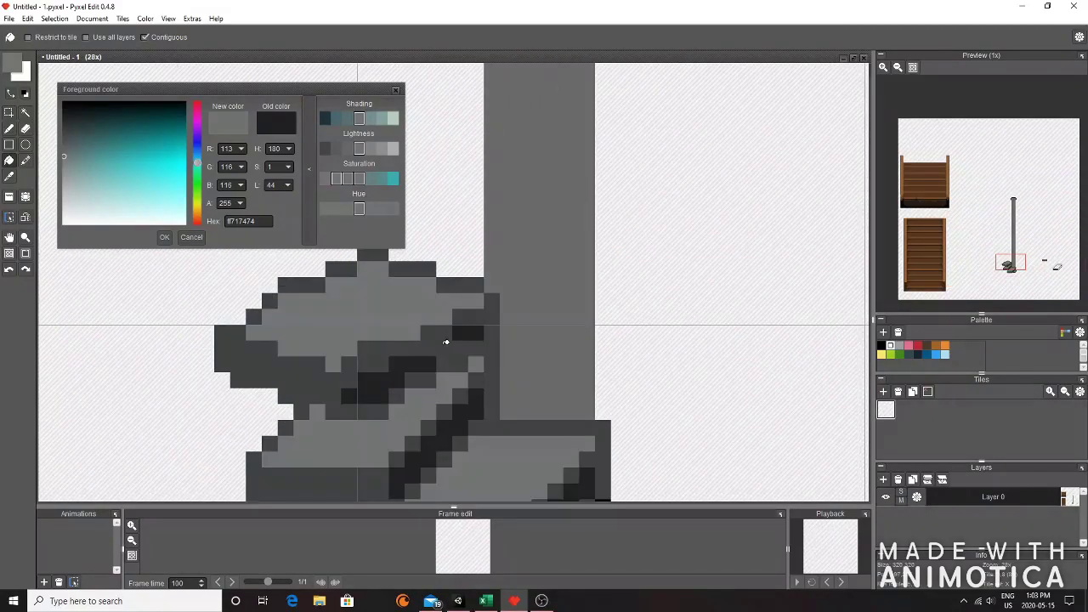
alt+click(449, 343)
key(b)
scroll(659, 338, down, 5)
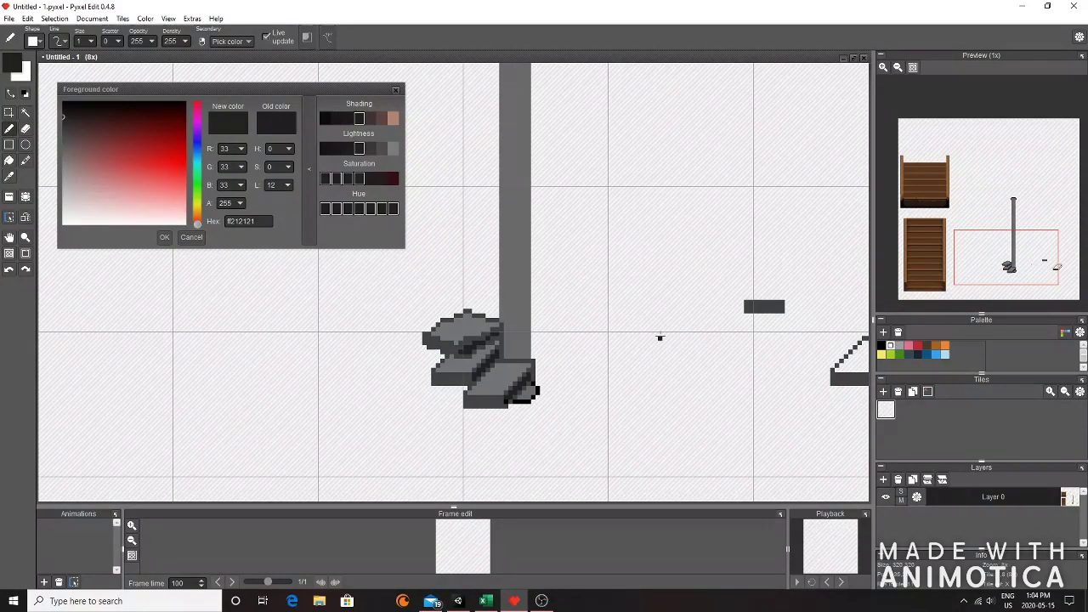
scroll(519, 344, up, 3)
scroll(563, 333, down, 5)
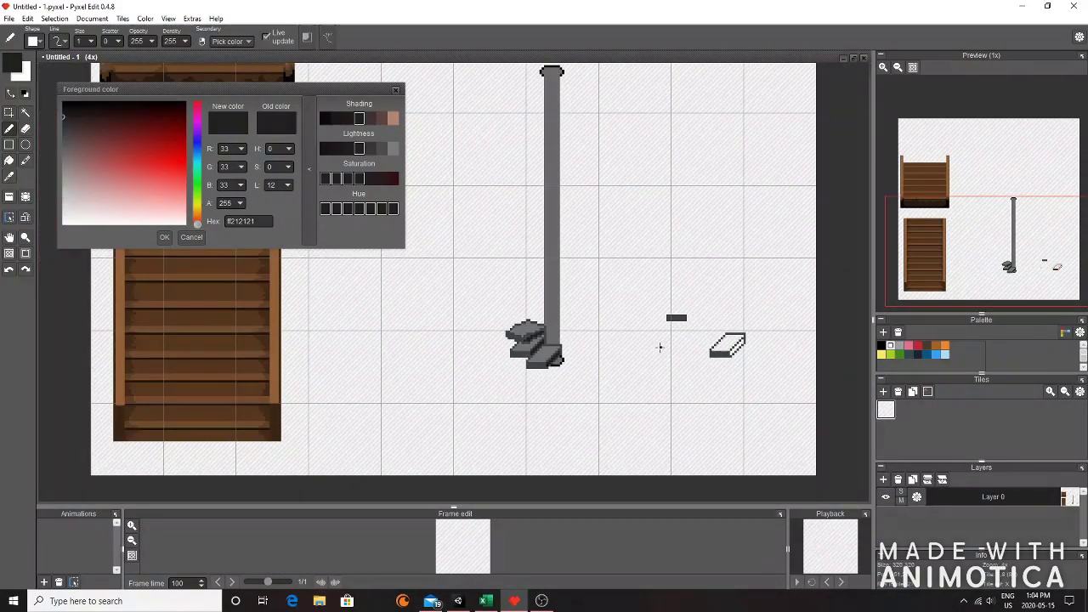
scroll(838, 348, up, 2)
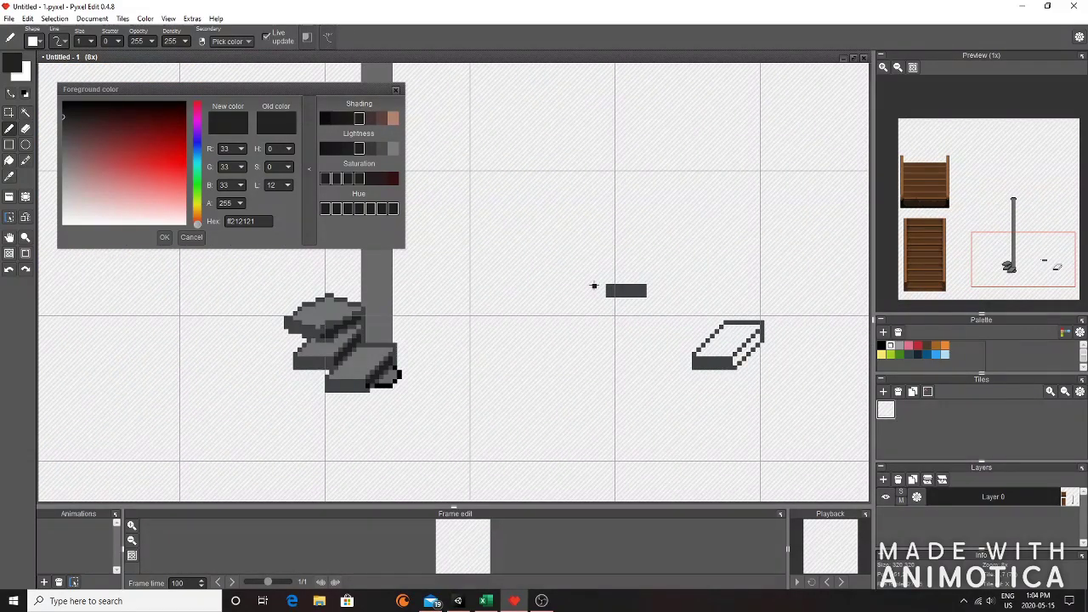
- Place a copy of the outlined slanted block below and left of the small bar and flip it horizontally
click(11, 111)
click(164, 238)
drag(692, 304, 574, 409)
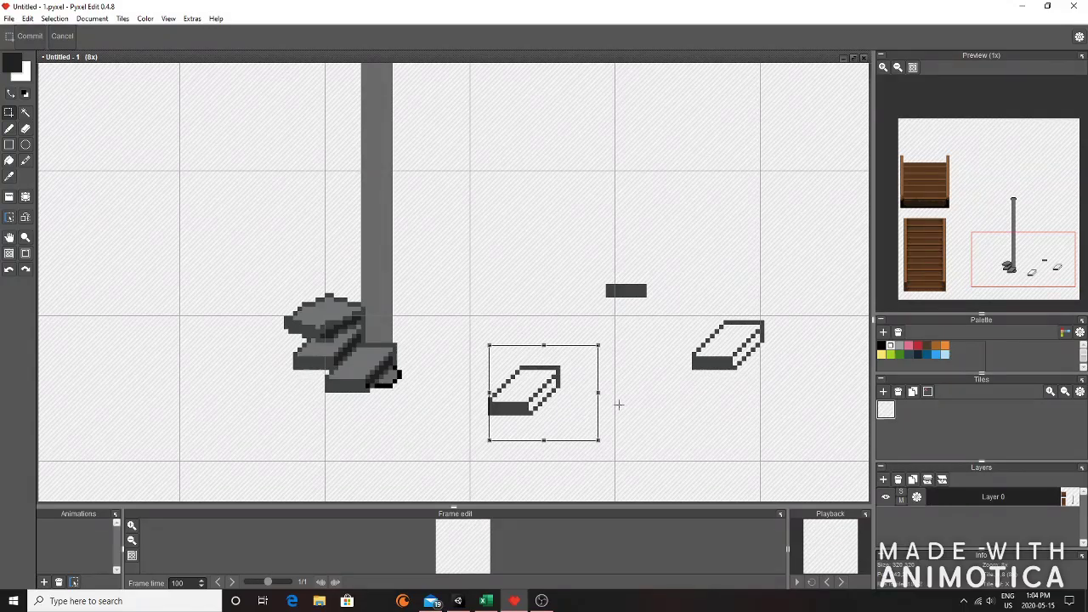
click(55, 19)
click(85, 86)
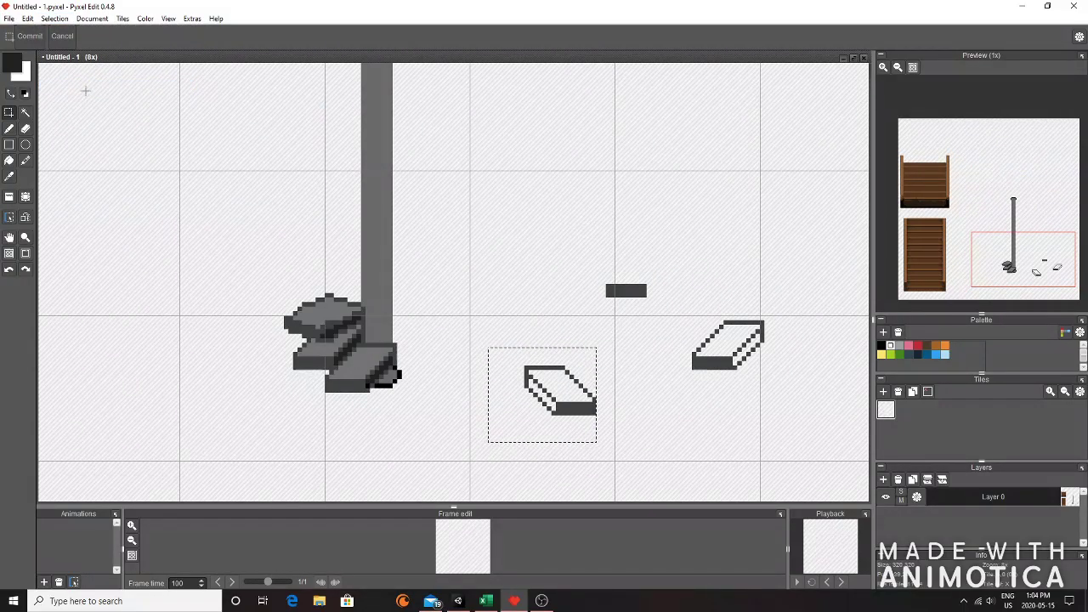
- Place another copy of the outlined block above the small bar and flip it vertically
drag(683, 306, 790, 388)
drag(730, 348, 680, 182)
click(55, 18)
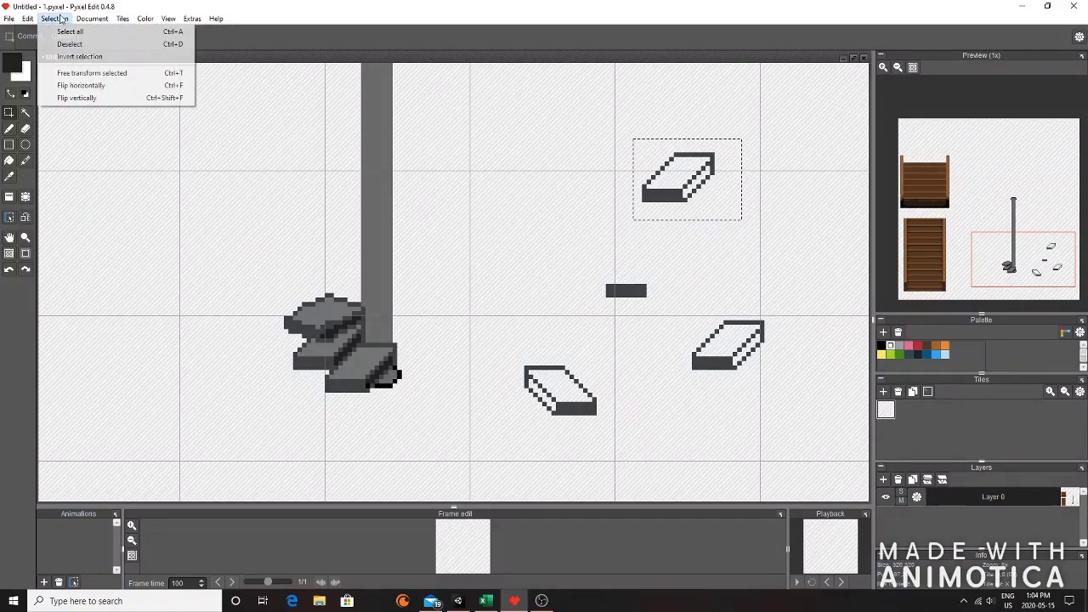
click(95, 86)
click(61, 19)
click(73, 85)
click(61, 19)
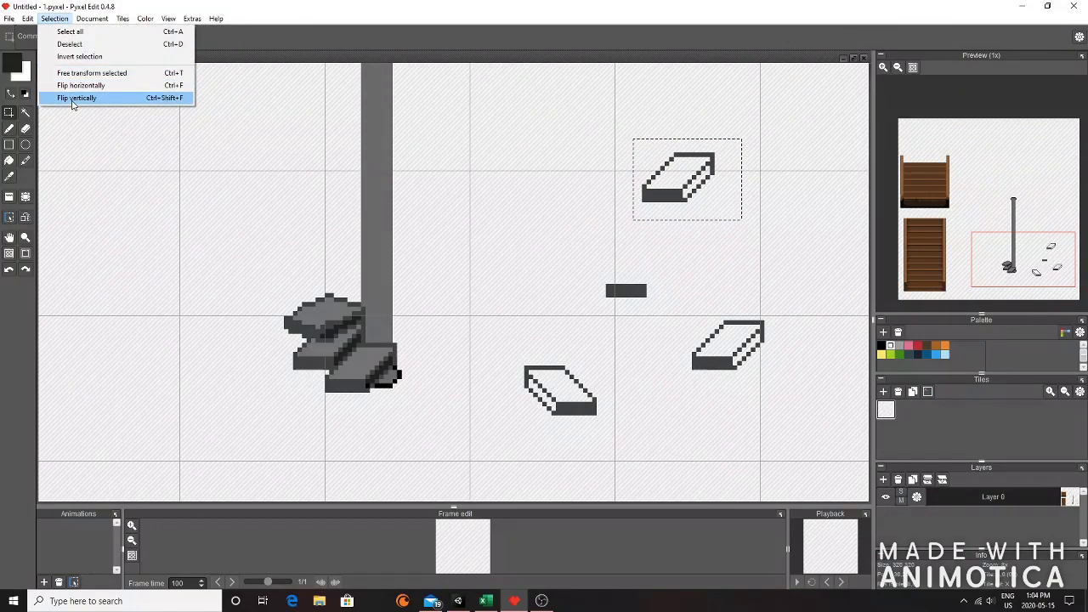
click(73, 99)
- Place another copy of the outlined block above and left of the small bar, flipped horizontally and vertically
drag(672, 310, 789, 382)
mouse_move(731, 344)
mouse_down()
mouse_move(622, 283)
mouse_move(578, 204)
mouse_up()
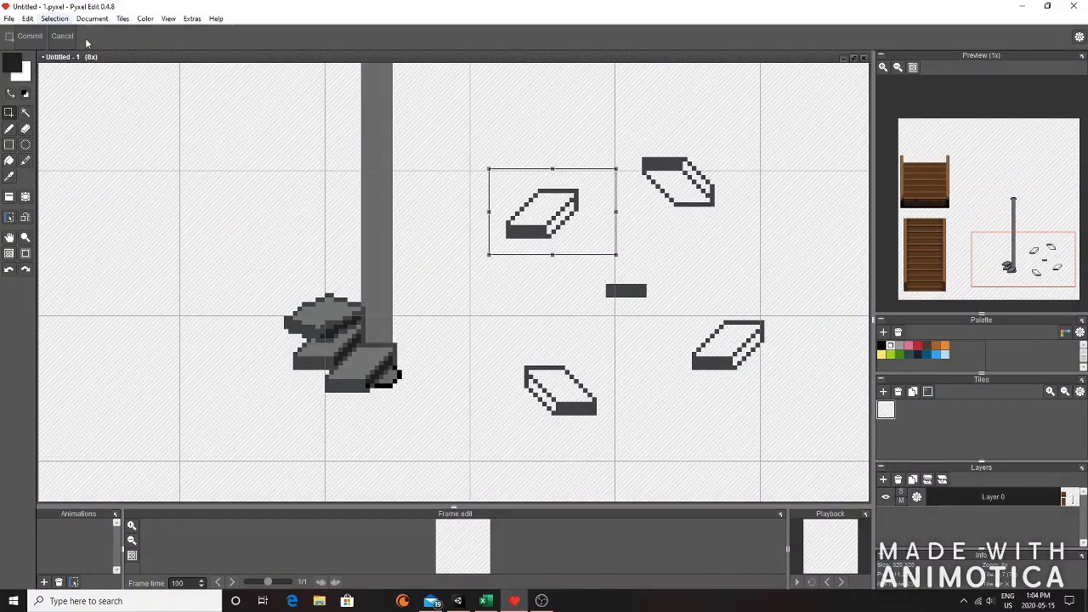
click(55, 19)
click(108, 85)
click(54, 18)
click(73, 99)
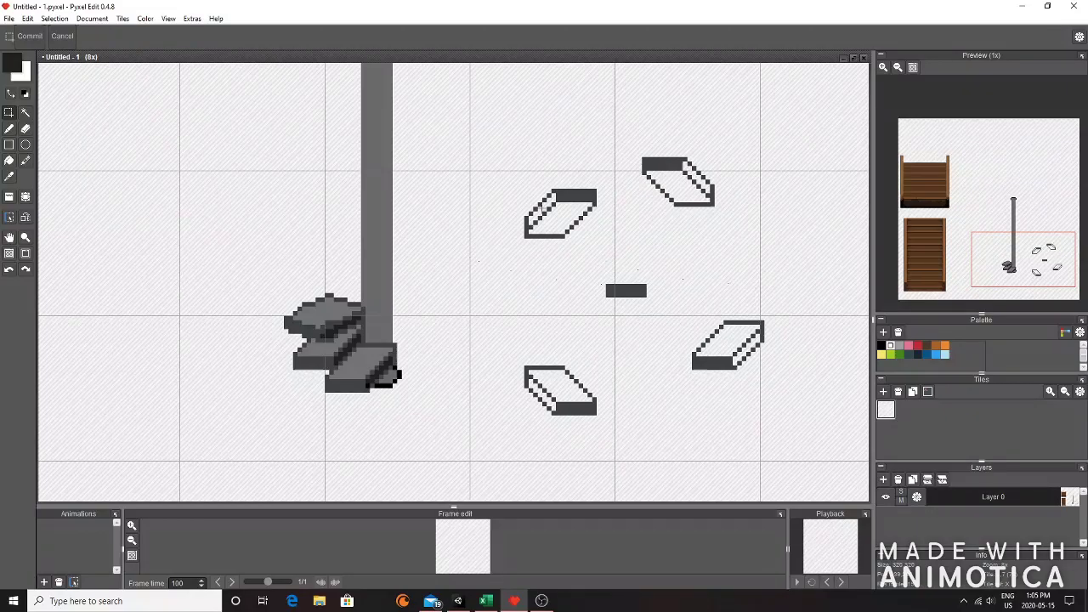
- Move the doubly flipped block to the right of the vertically flipped one
drag(469, 158, 610, 264)
drag(562, 215, 818, 216)
click(823, 422)
scroll(728, 386, down, 1)
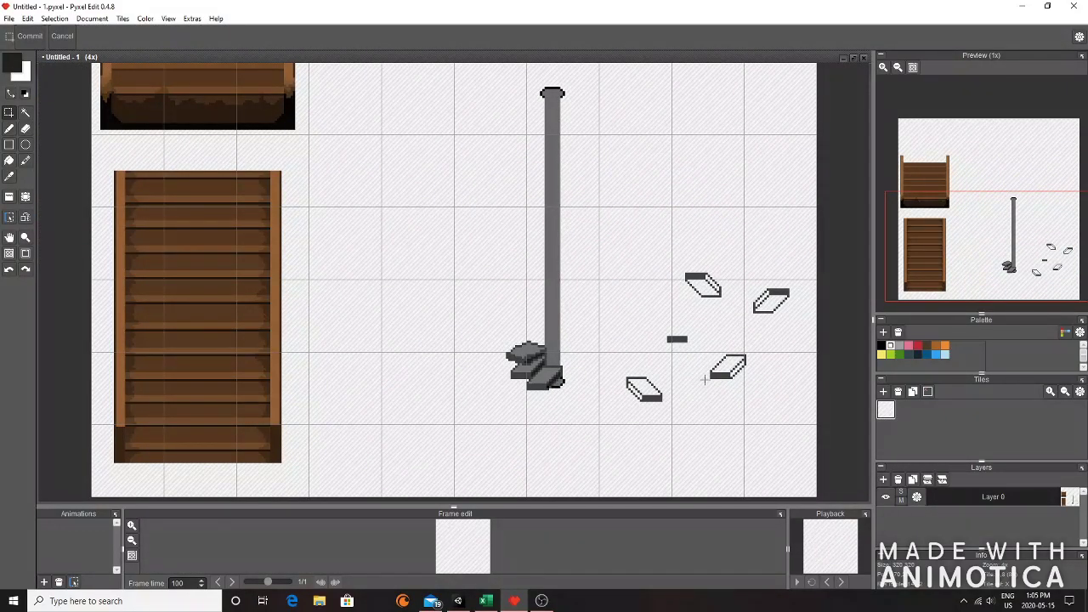
scroll(564, 272, up, 5)
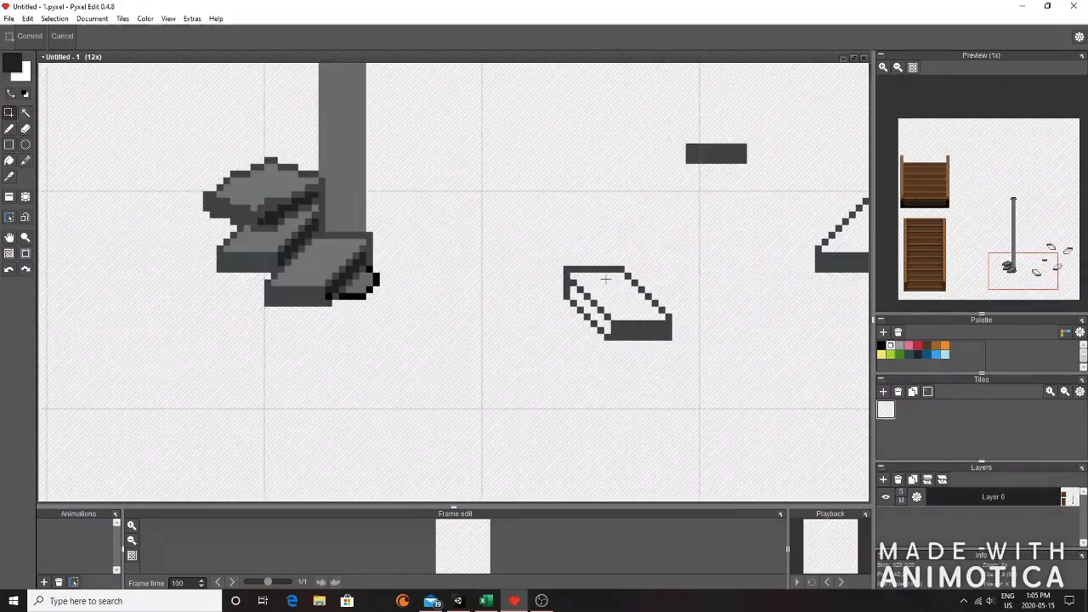
drag(506, 233, 724, 381)
scroll(724, 380, down, 5)
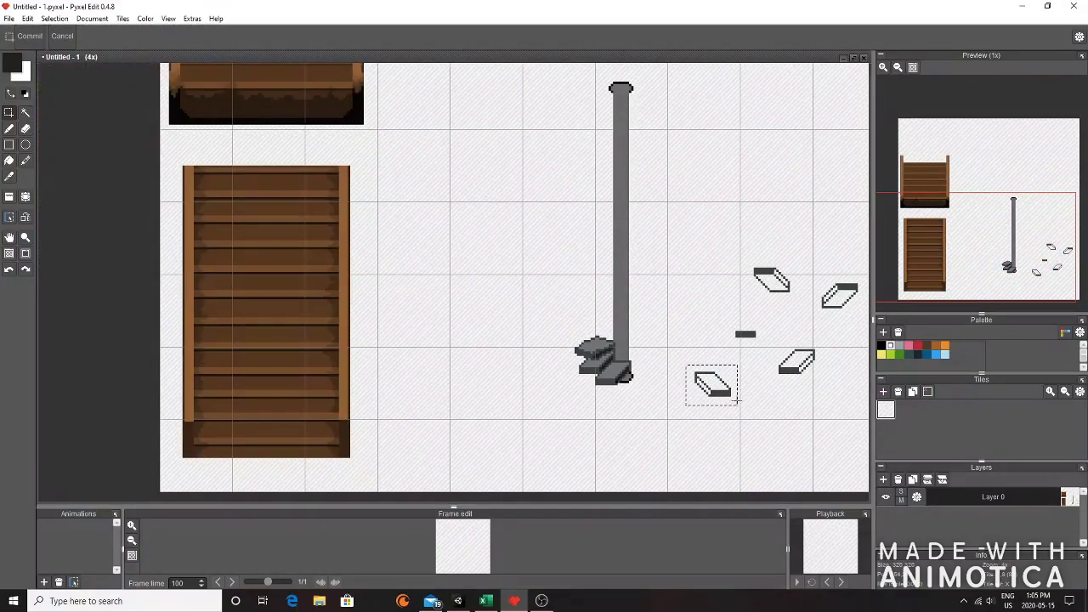
key(ctrl+v)
drag(712, 384, 694, 425)
key(ctrl+z)
scroll(692, 386, up, 3)
scroll(684, 312, down, 1)
drag(678, 321, 784, 393)
key(ctrl+z)
- Place a copy of the horizontally flipped block below and to its left
drag(679, 322, 783, 398)
key(ctrl+v)
drag(743, 360, 658, 414)
click(724, 446)
- Flatten the new block by erasing its back part and redrawing a lower back edge and corner
click(25, 129)
scroll(688, 418, up, 4)
mouse_move(428, 320)
mouse_down()
mouse_move(571, 337)
mouse_move(444, 352)
mouse_move(524, 369)
mouse_move(579, 337)
mouse_move(568, 352)
mouse_up()
click(9, 129)
right_click(477, 384)
key(e)
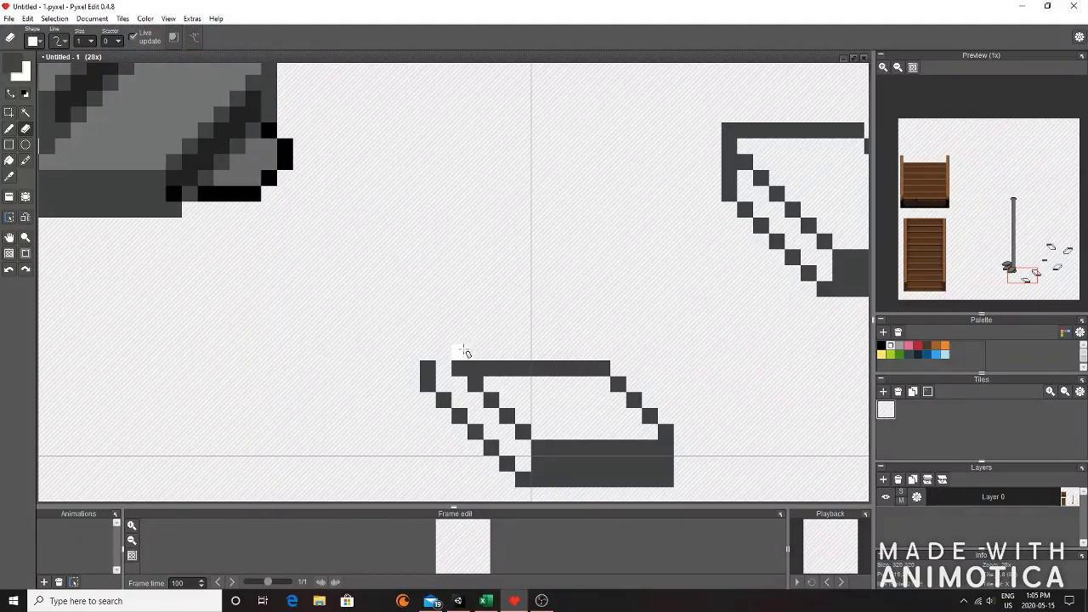
scroll(455, 367, down, 2)
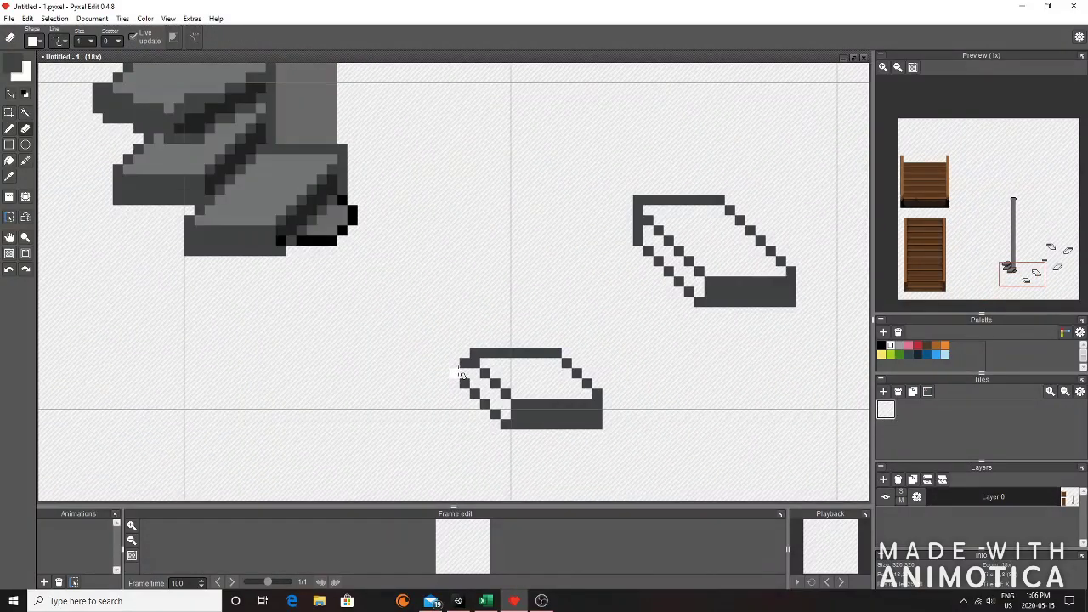
key(b)
scroll(633, 341, down, 2)
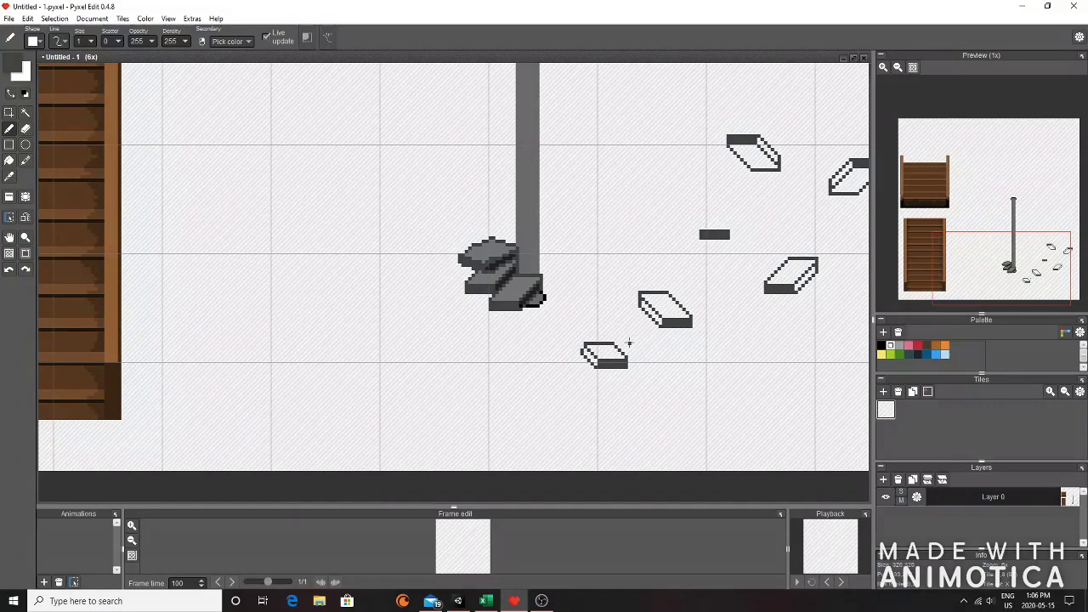
- Place a copy of the flattened block to its lower right and flip it horizontally
key(m)
drag(575, 332, 726, 392)
click(47, 19)
click(65, 11)
click(67, 21)
click(838, 416)
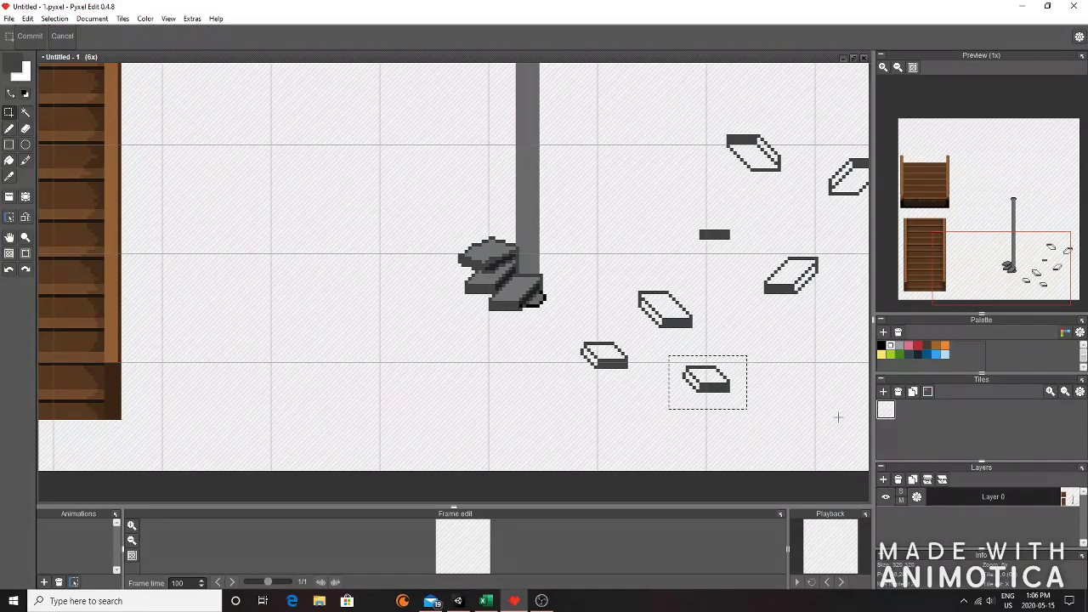
click(65, 19)
click(77, 85)
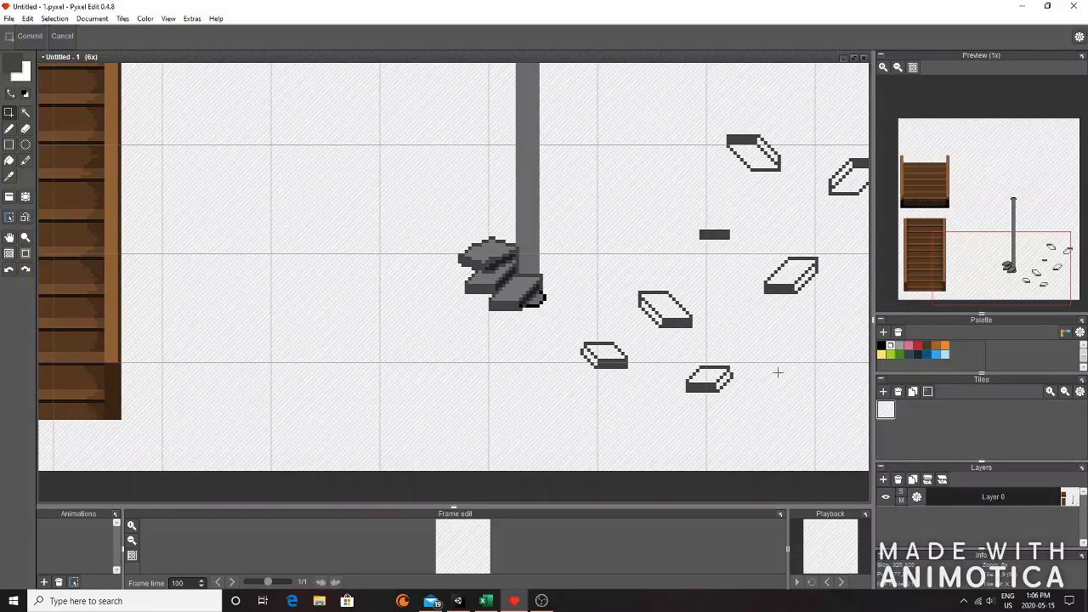
- Try to place a rotated copy of the flattened block below the pole's base
drag(710, 380, 528, 414)
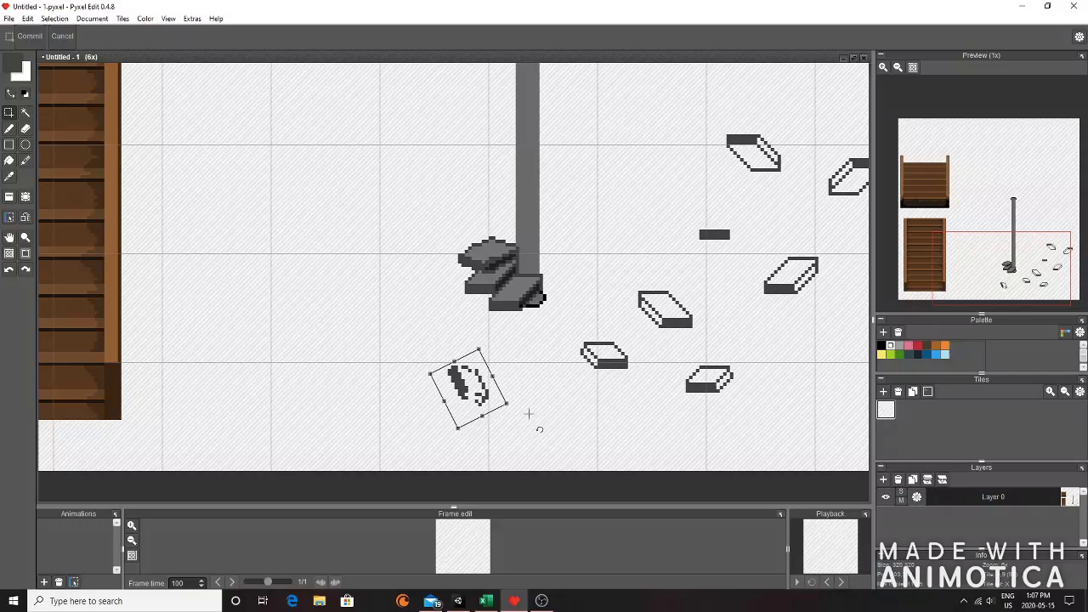
key(ctrl+z)
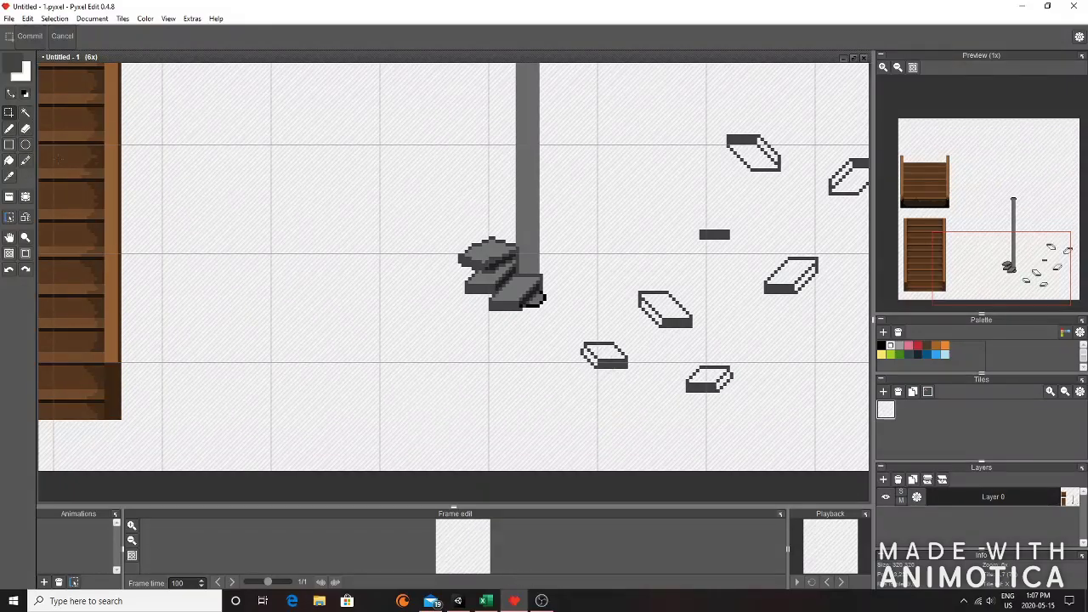
- Draw the dark grey stepped front edge and angled ends of a new slanted block between the pole and the solid dark bar
key(b)
scroll(337, 324, up, 4)
scroll(337, 323, down, 3)
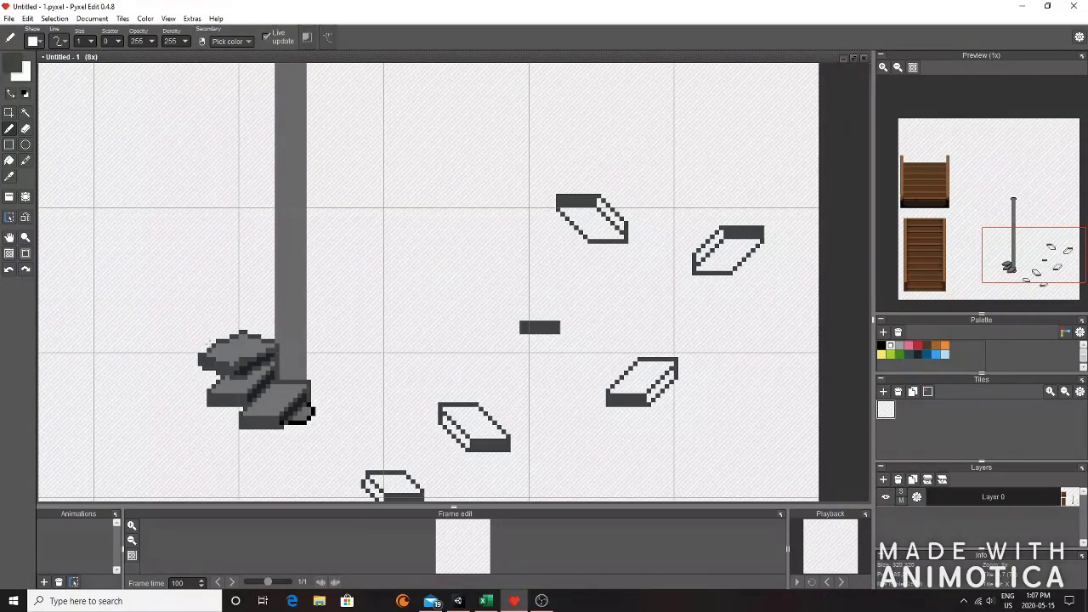
key(s)
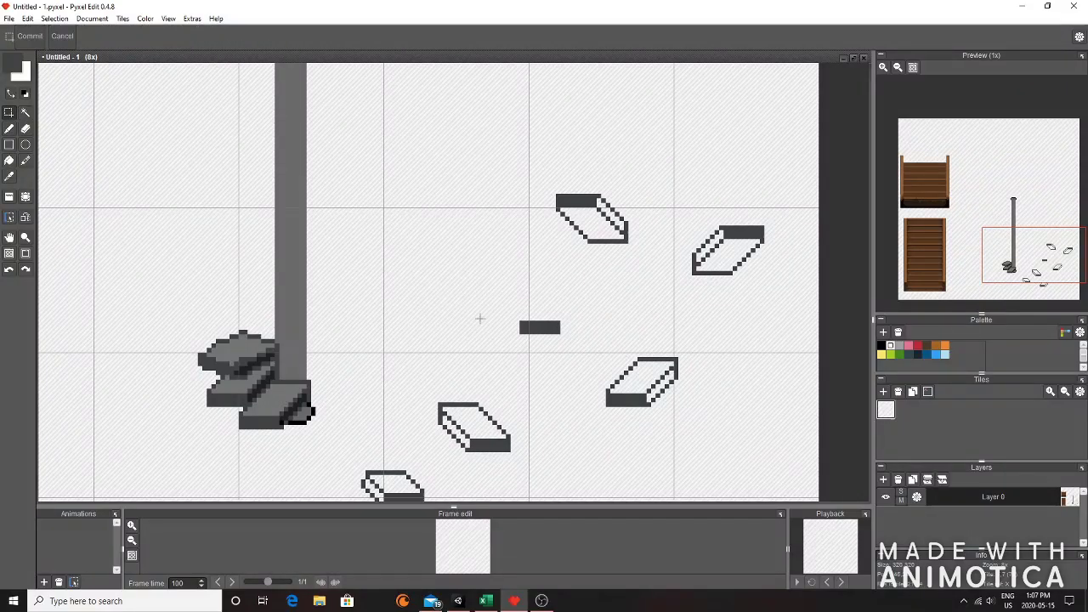
key(b)
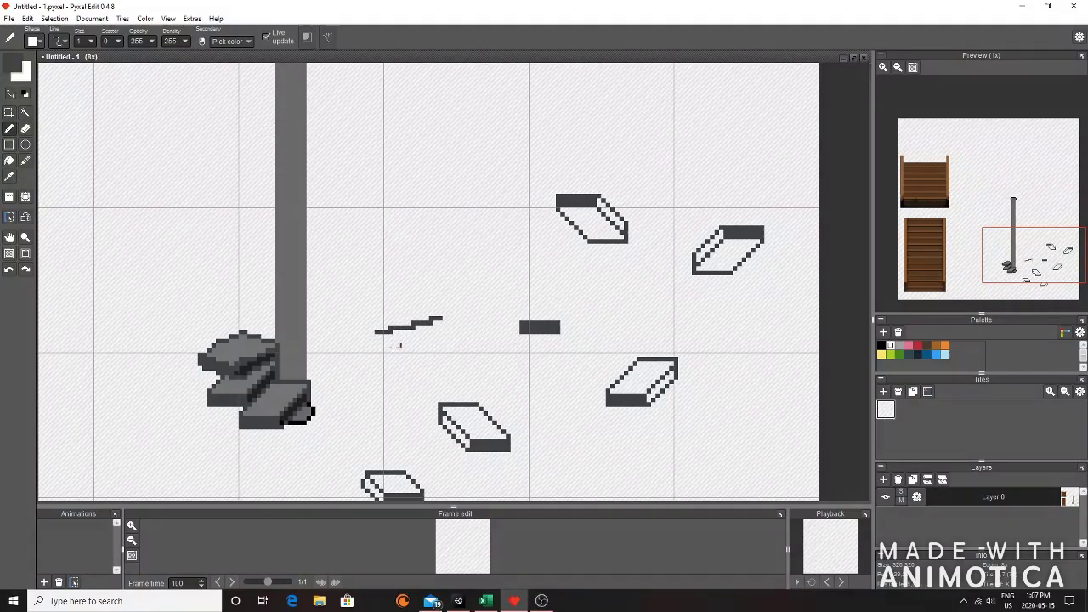
scroll(381, 319, up, 4)
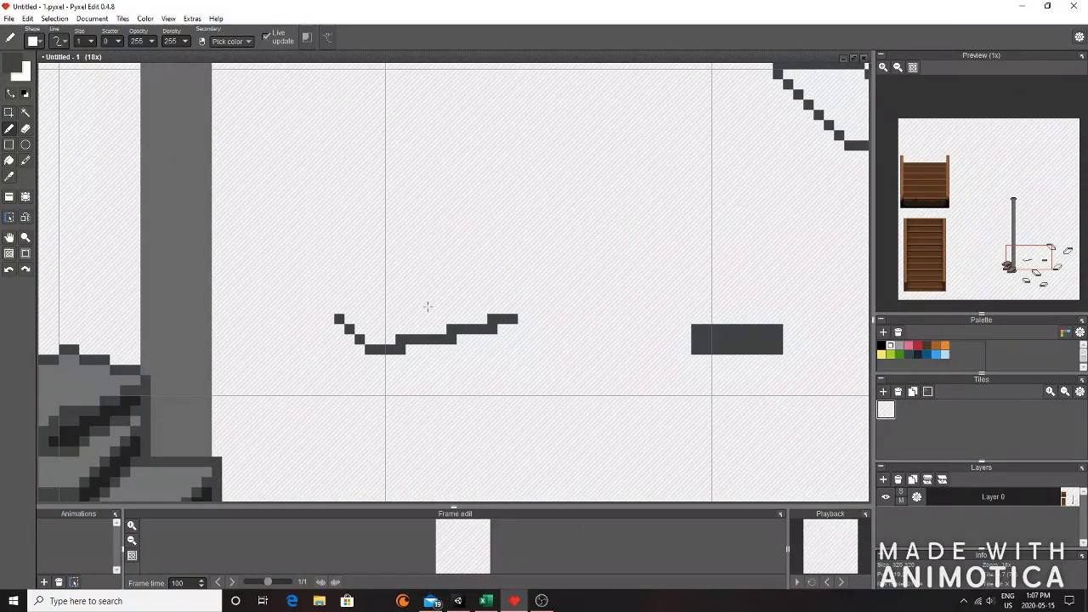
scroll(372, 291, down, 3)
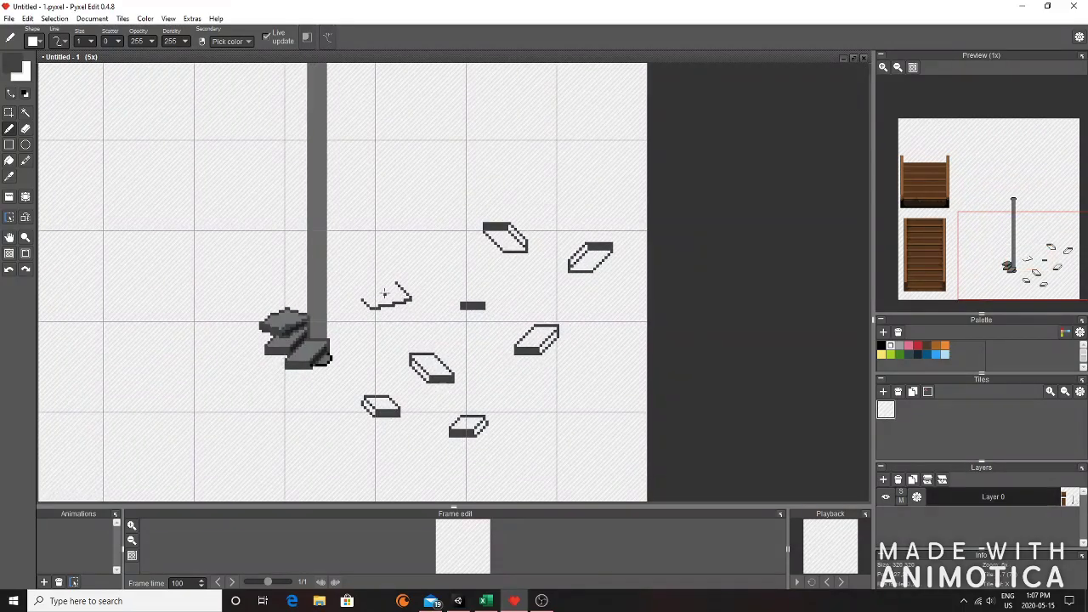
- Close the slanted block's top face with a left corner and a stepped back edge, erasing the stray outline pixel
scroll(340, 302, up, 2)
click(542, 309)
key(ctrl+z)
drag(396, 289, 420, 277)
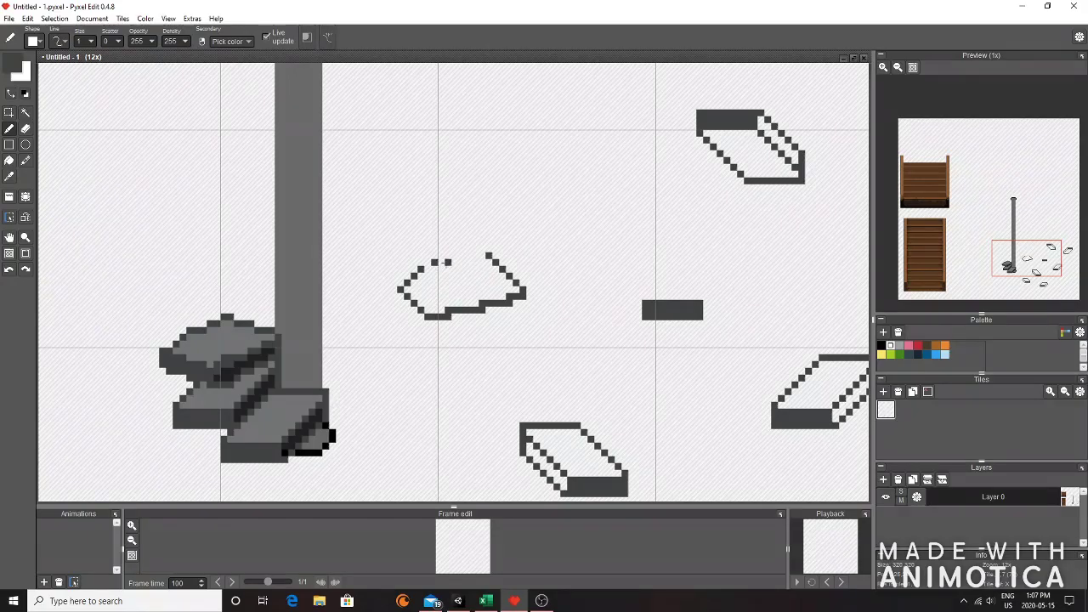
key(ctrl+z)
drag(421, 276, 485, 255)
key(e)
click(420, 268)
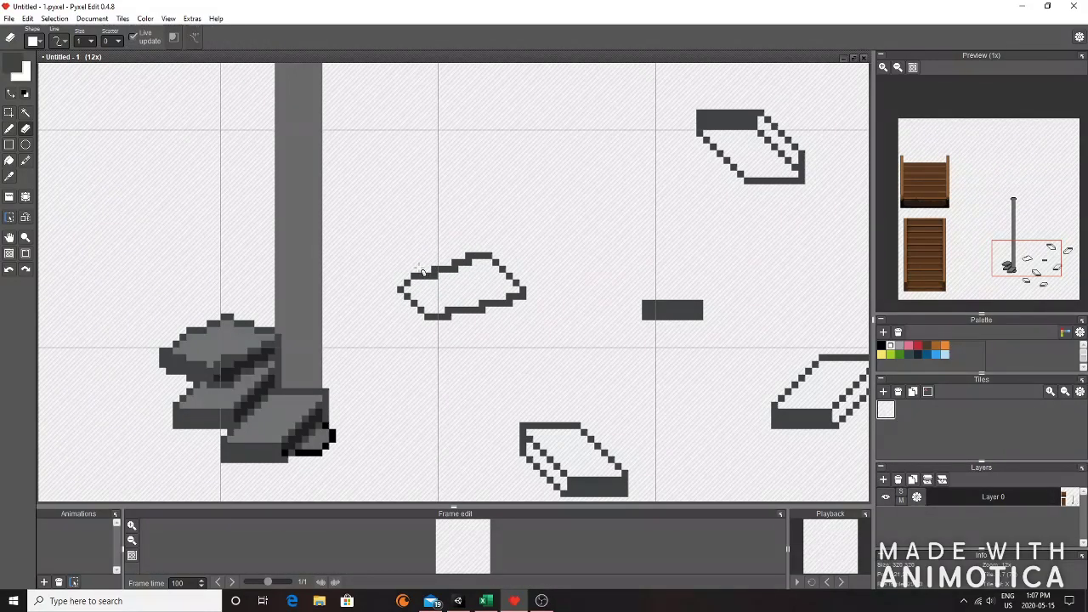
- Give the slanted block thickness by drawing a second stepped edge and short corner lines below its top face
scroll(422, 271, down, 4)
scroll(422, 272, up, 4)
key(b)
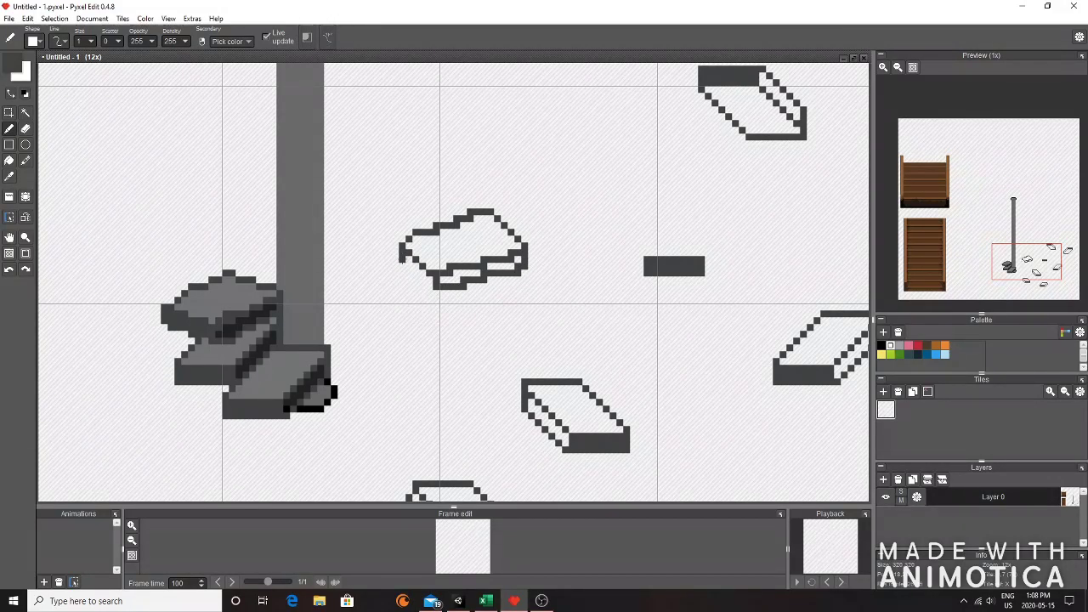
scroll(481, 318, down, 4)
scroll(481, 332, up, 4)
key(e)
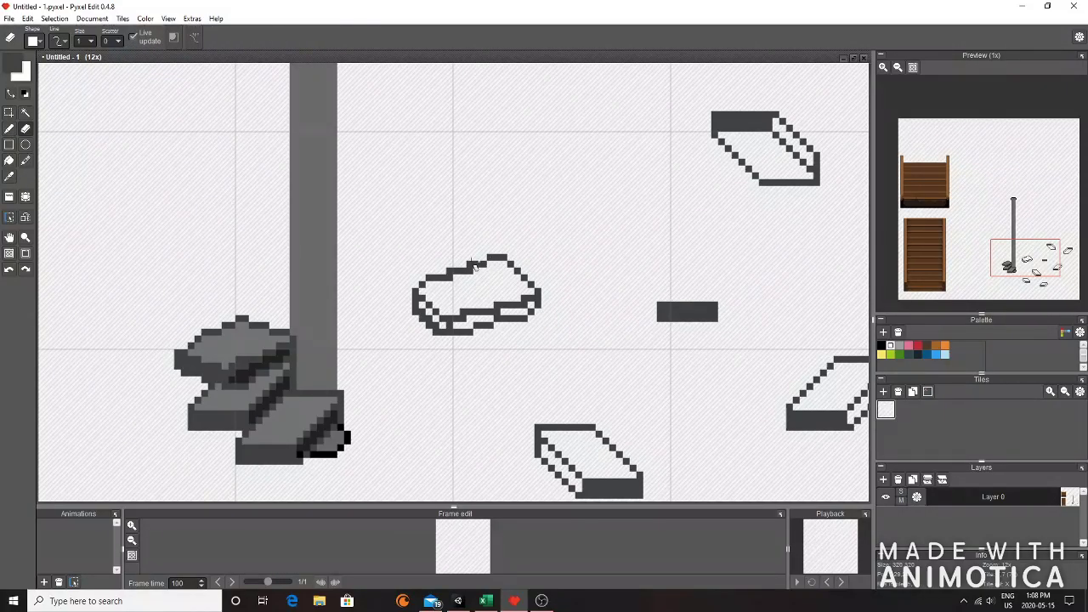
click(9, 112)
drag(391, 247, 557, 340)
drag(485, 280, 517, 171)
drag(589, 120, 616, 146)
key(ctrl+z)
- Place a slightly rotated copy of the slanted block just above the stacked steps beside the pole
drag(398, 234, 590, 214)
key(ctrl+c)
key(ctrl+v)
drag(612, 150, 604, 154)
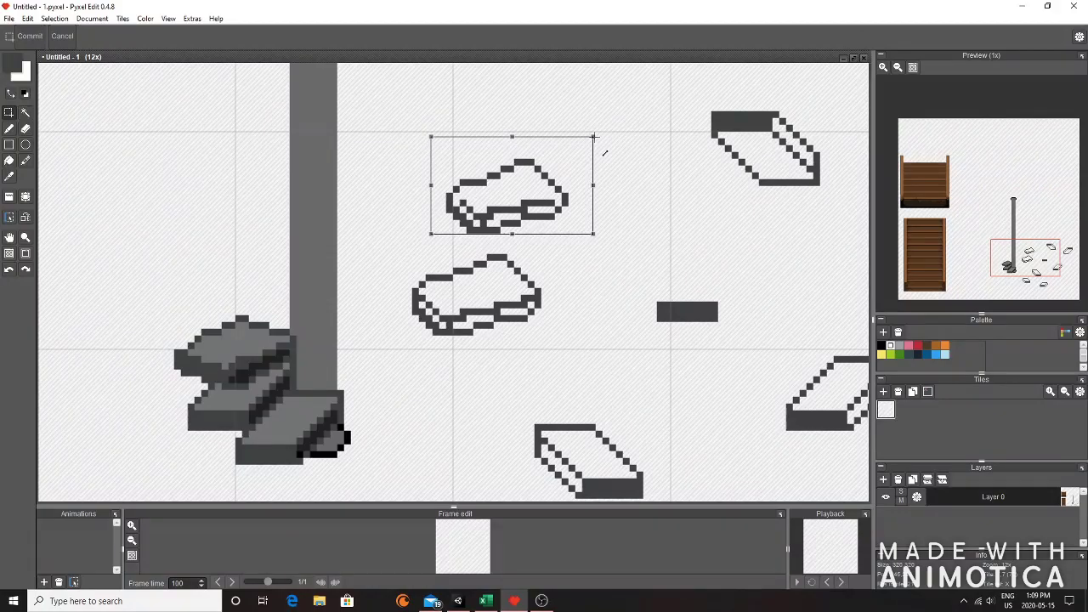
drag(533, 213, 262, 329)
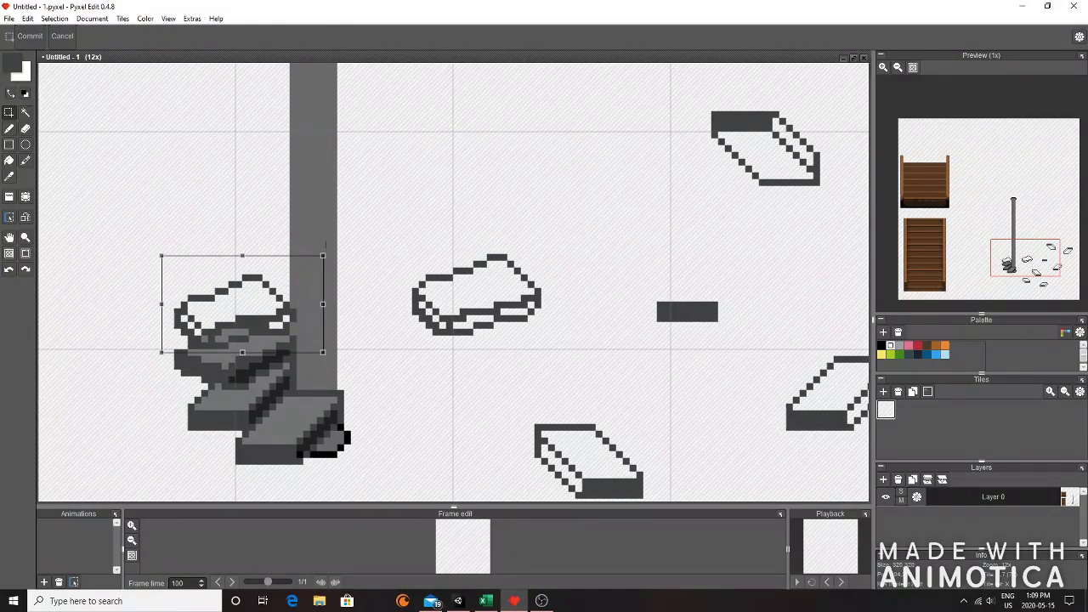
drag(336, 265, 338, 266)
drag(279, 335, 239, 270)
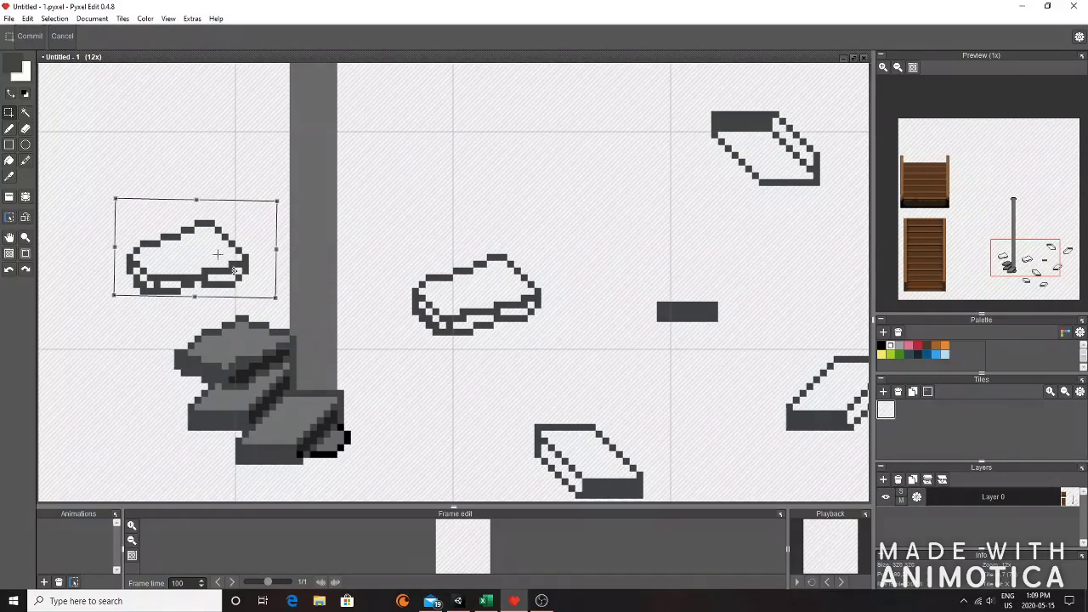
drag(293, 218, 296, 215)
mouse_move(234, 261)
mouse_down()
mouse_move(289, 307)
mouse_move(249, 268)
mouse_up()
click(30, 37)
- Colour the copied block with the existing steps' greys: near-black front, dark grey side and medium grey top face
click(9, 128)
right_click(248, 372)
key(f)
click(208, 291)
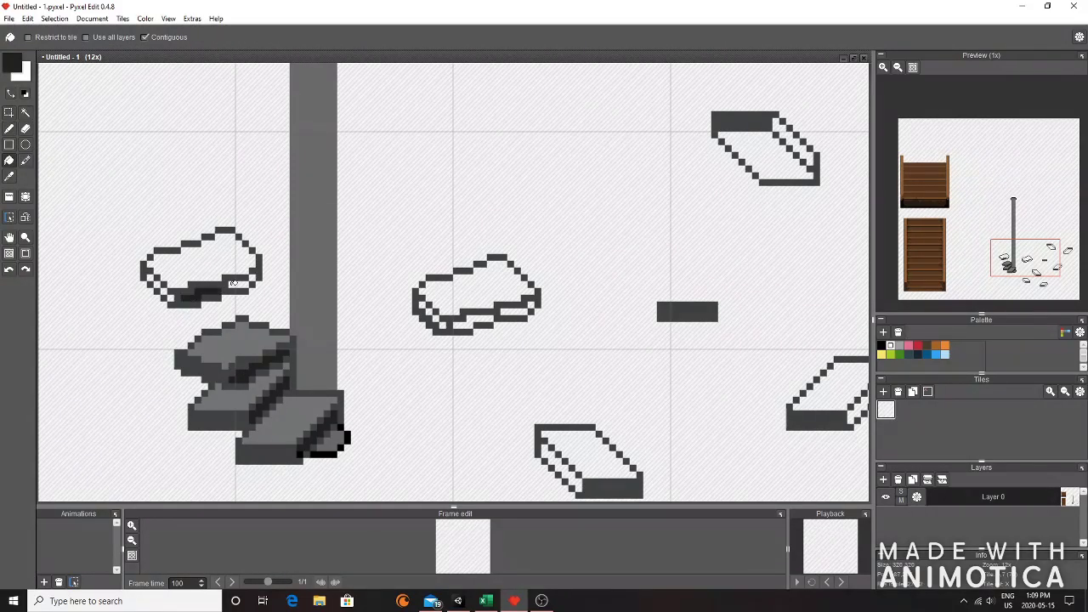
right_click(193, 352)
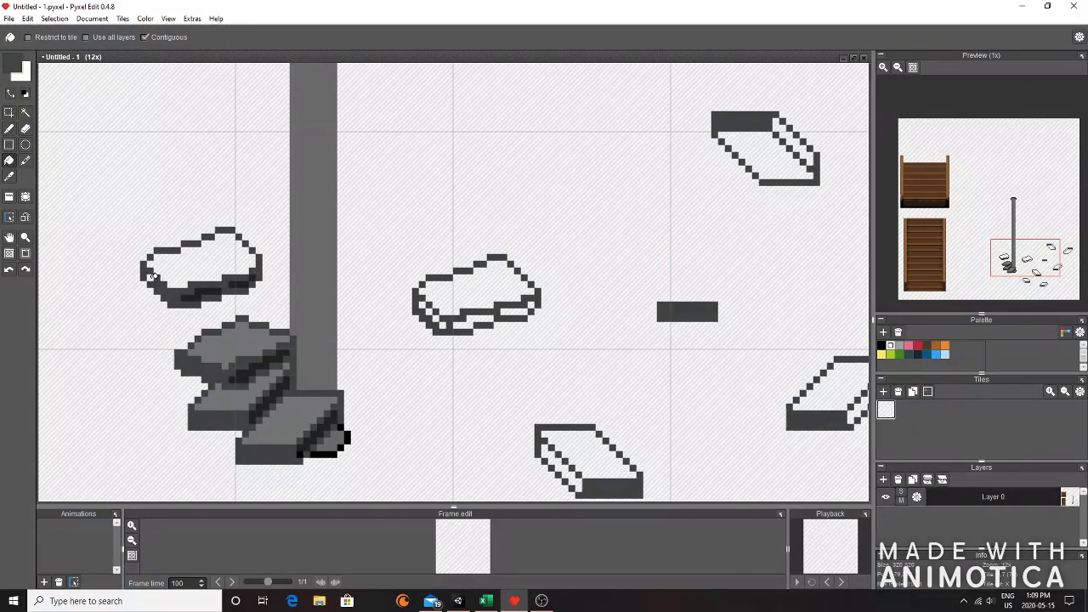
alt+click(233, 346)
click(200, 261)
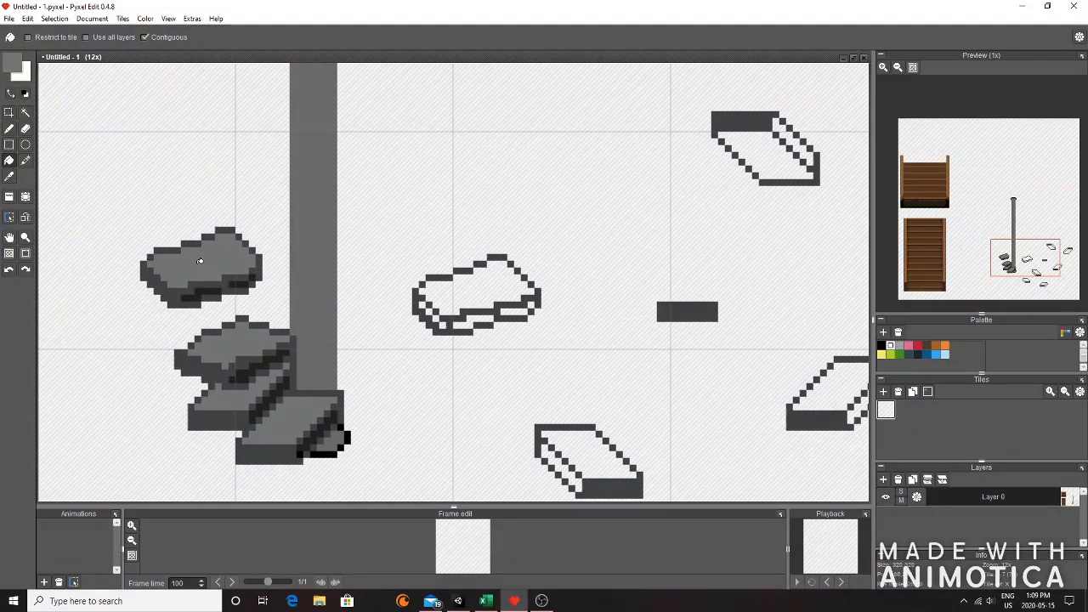
click(9, 128)
alt+click(212, 289)
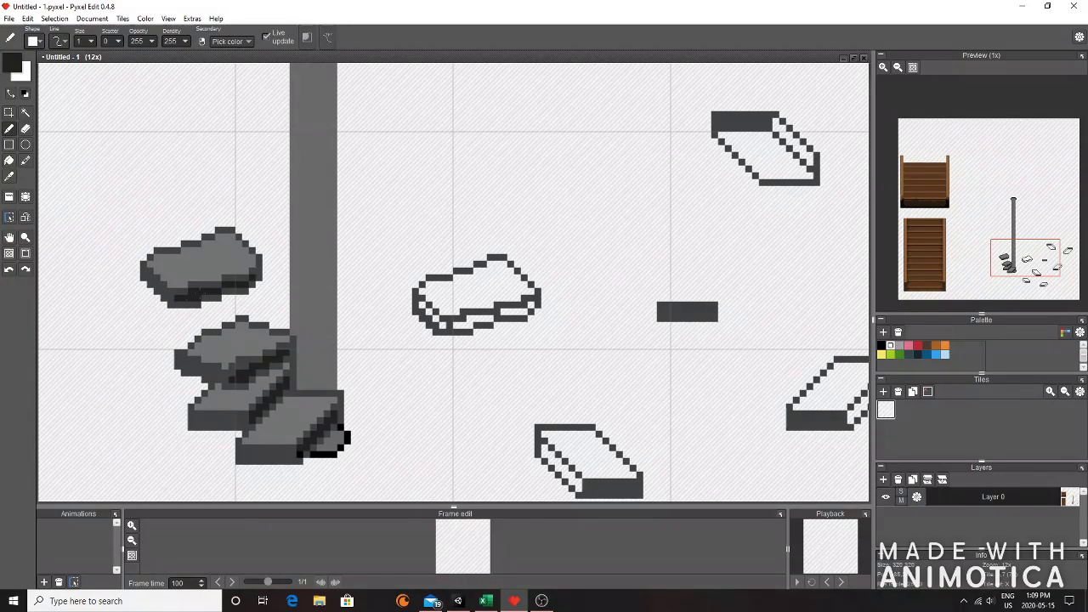
- Move the coloured block onto the top of the stacked steps so its end meets the pole
click(8, 111)
drag(113, 205, 268, 314)
drag(234, 274, 265, 313)
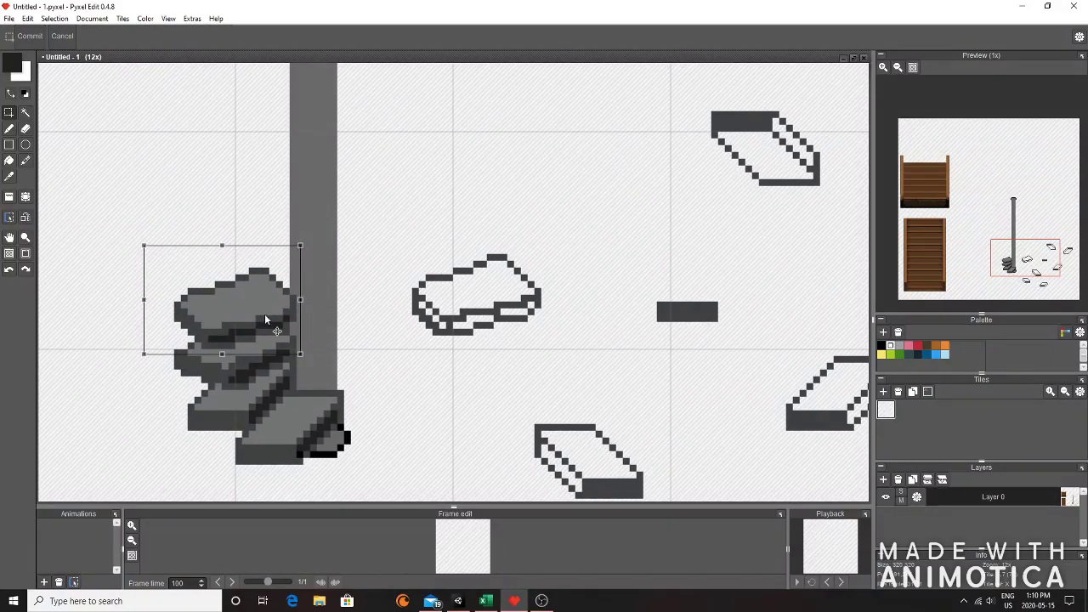
- Redraw the top step's back edge and outer corner in dark grey and erase the leftover pixels around them
scroll(266, 319, up, 2)
click(9, 128)
mouse_move(174, 299)
mouse_down()
mouse_move(281, 278)
mouse_move(389, 234)
mouse_up()
key(e)
mouse_move(131, 300)
mouse_down()
mouse_move(190, 277)
mouse_move(333, 209)
mouse_move(392, 210)
mouse_move(367, 194)
mouse_move(320, 233)
mouse_move(213, 249)
mouse_up()
scroll(353, 267, down, 2)
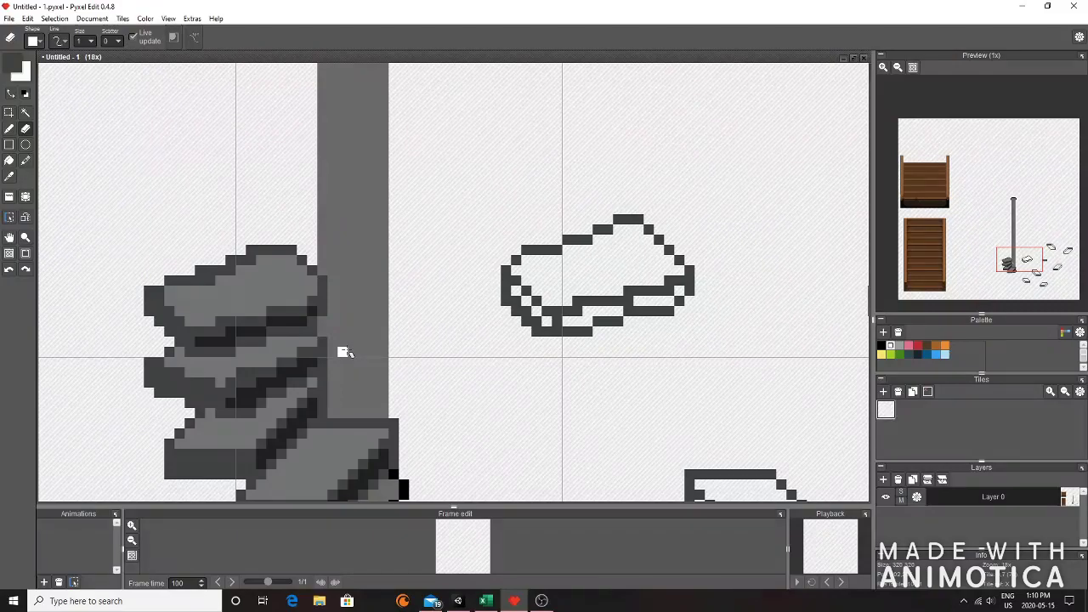
scroll(344, 352, down, 2)
scroll(336, 321, up, 1)
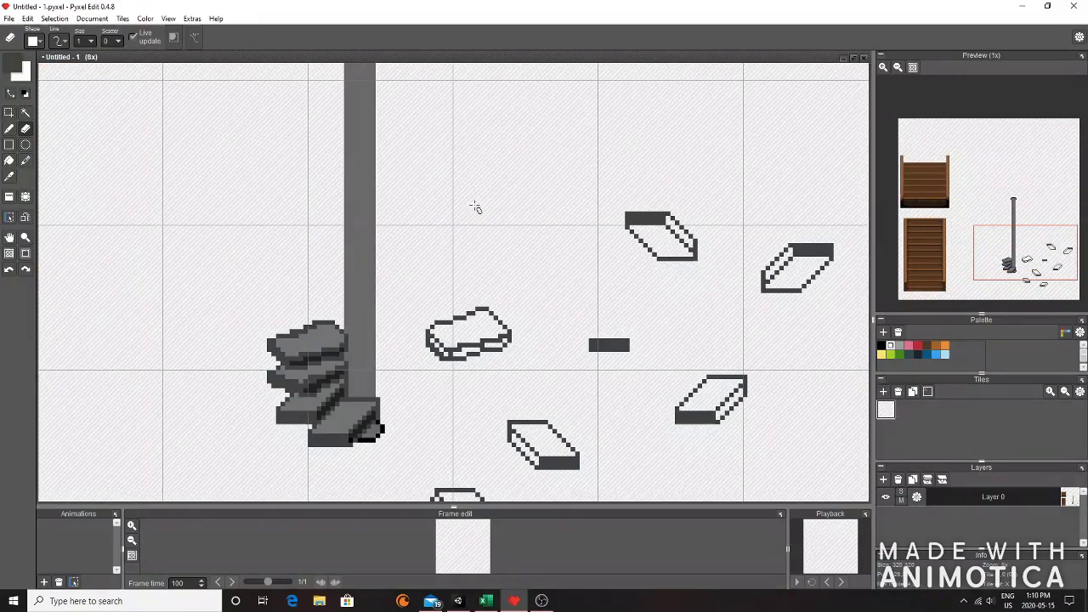
scroll(503, 182, down, 1)
scroll(549, 262, up, 2)
scroll(536, 209, down, 1)
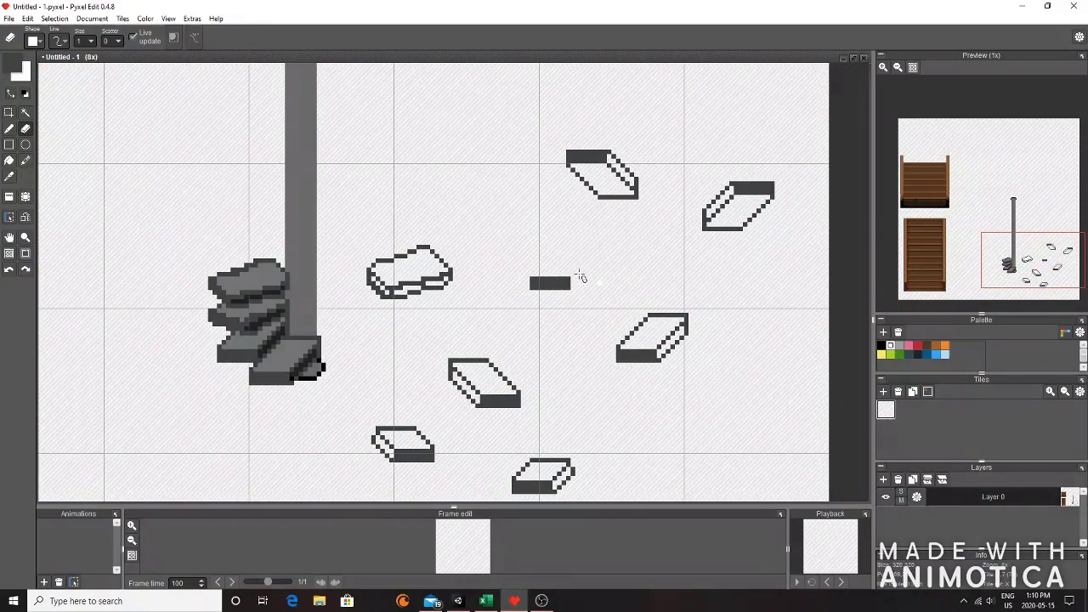
key(b)
scroll(559, 283, up, 2)
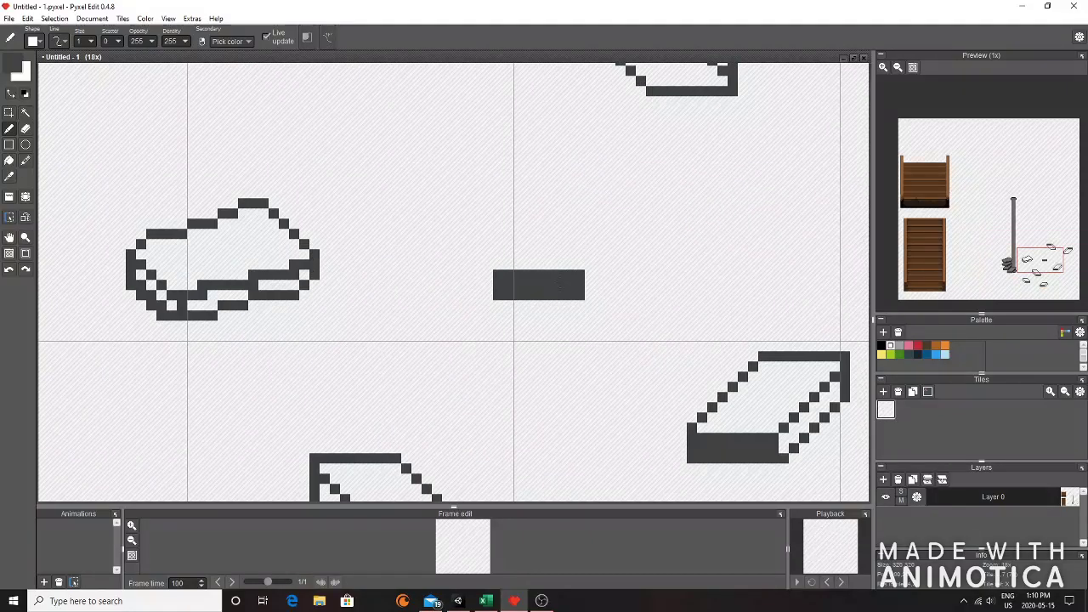
scroll(560, 283, down, 3)
- Draw a front-facing block below the stair as two stacked unfilled dark grey rectangles sharing a dividing line
key(r)
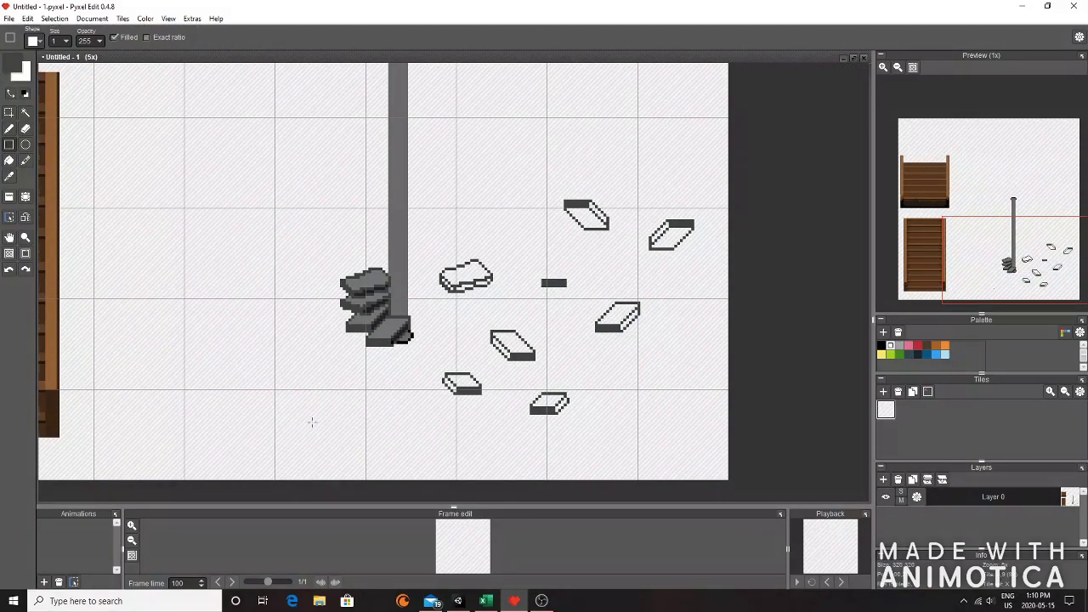
drag(298, 383, 348, 398)
click(301, 381)
click(305, 377)
key(ctrl+z)
key(ctrl+z)
key(ctrl+z)
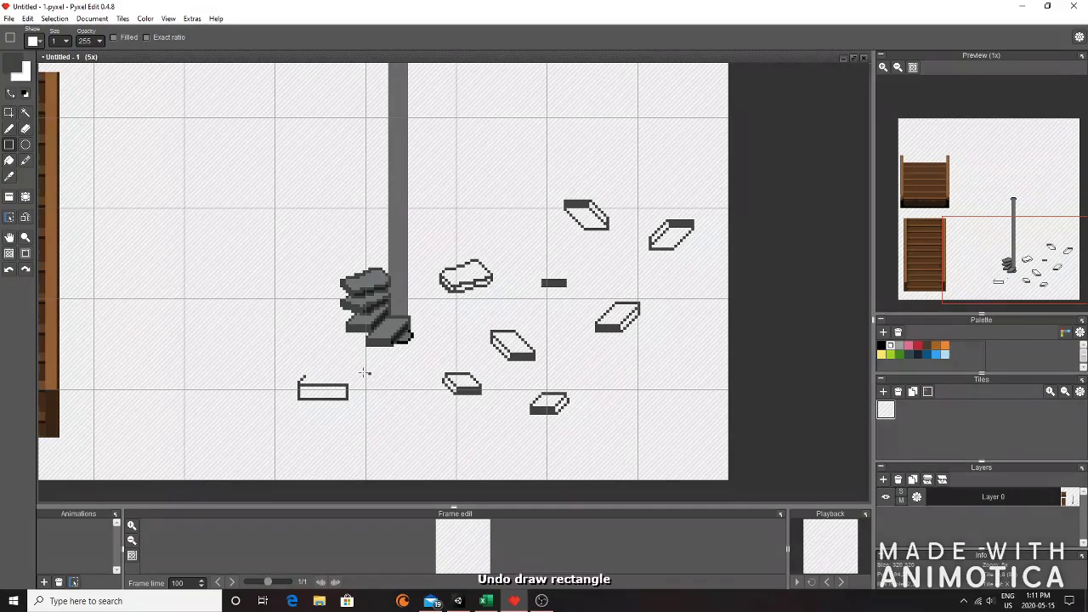
mouse_move(346, 377)
mouse_down()
mouse_move(311, 376)
mouse_move(347, 376)
mouse_up()
key(ctrl+z)
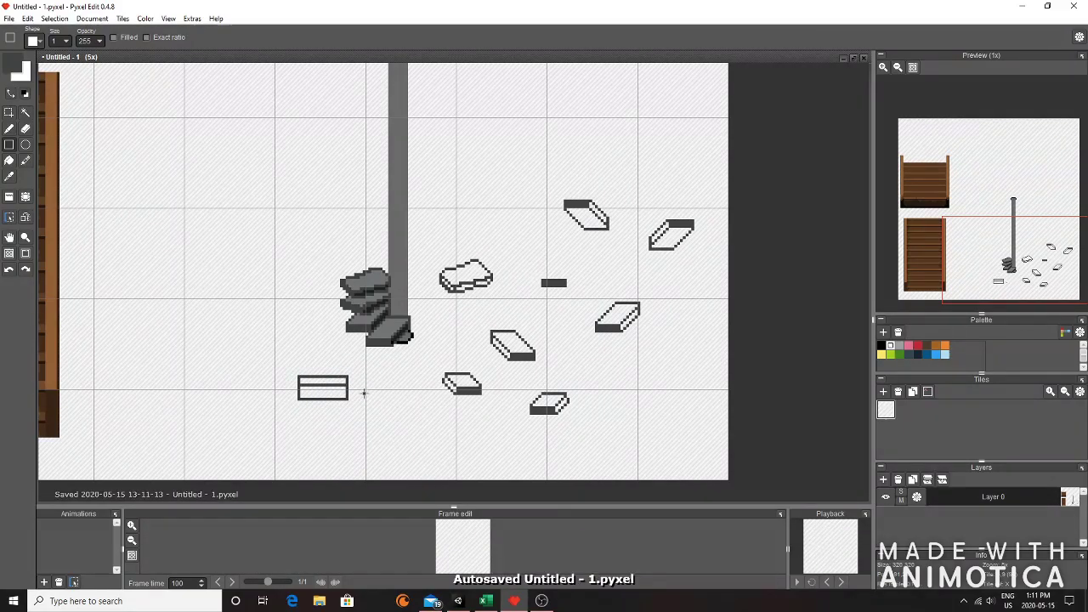
- Fill the front-facing block's lower part with near-black and its upper part with medium grey sampled from the steps
scroll(363, 388, up, 2)
key(f)
click(304, 404)
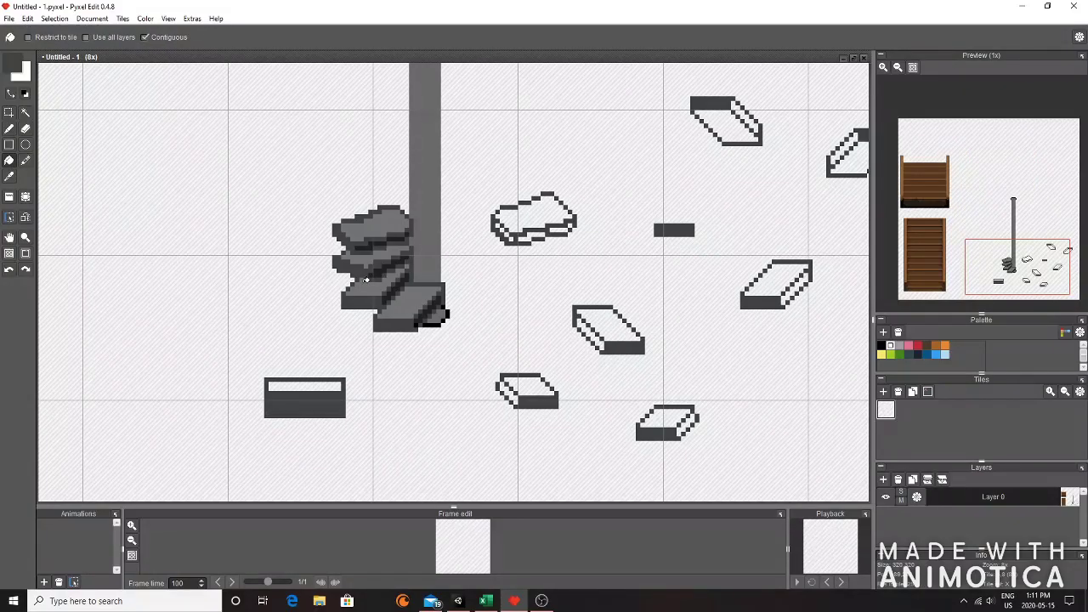
key(ctrl+z)
right_click(391, 288)
click(320, 401)
right_click(367, 290)
click(329, 385)
- Place a copy of the front-facing block on top of the stacked steps, flush with the pole
scroll(329, 385, down, 3)
scroll(332, 381, up, 1)
key(s)
drag(271, 370, 385, 262)
scroll(335, 248, up, 3)
scroll(334, 246, down, 2)
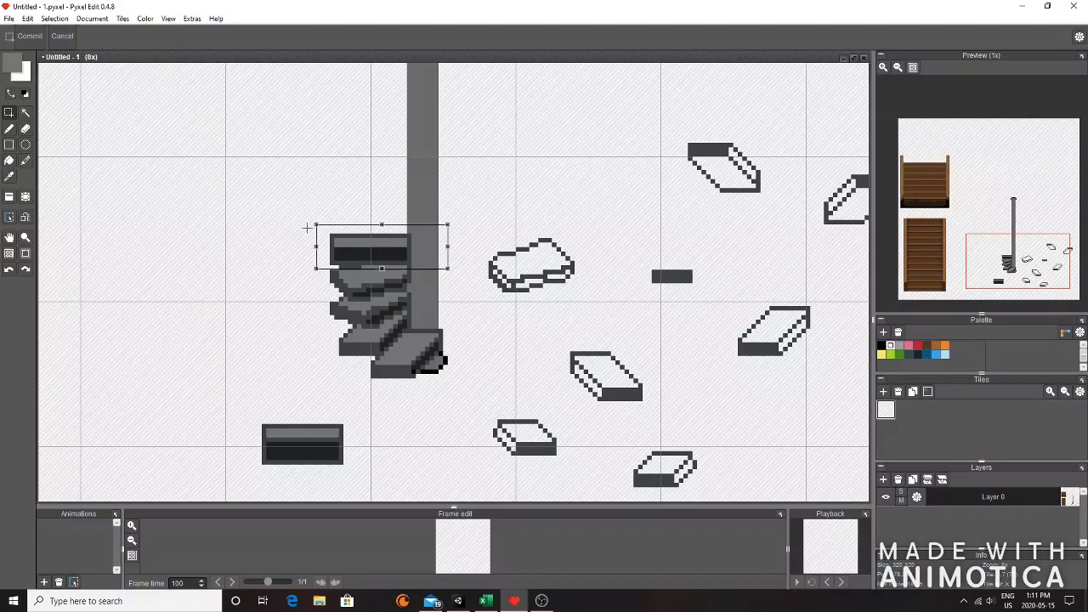
scroll(372, 226, up, 1)
click(219, 239)
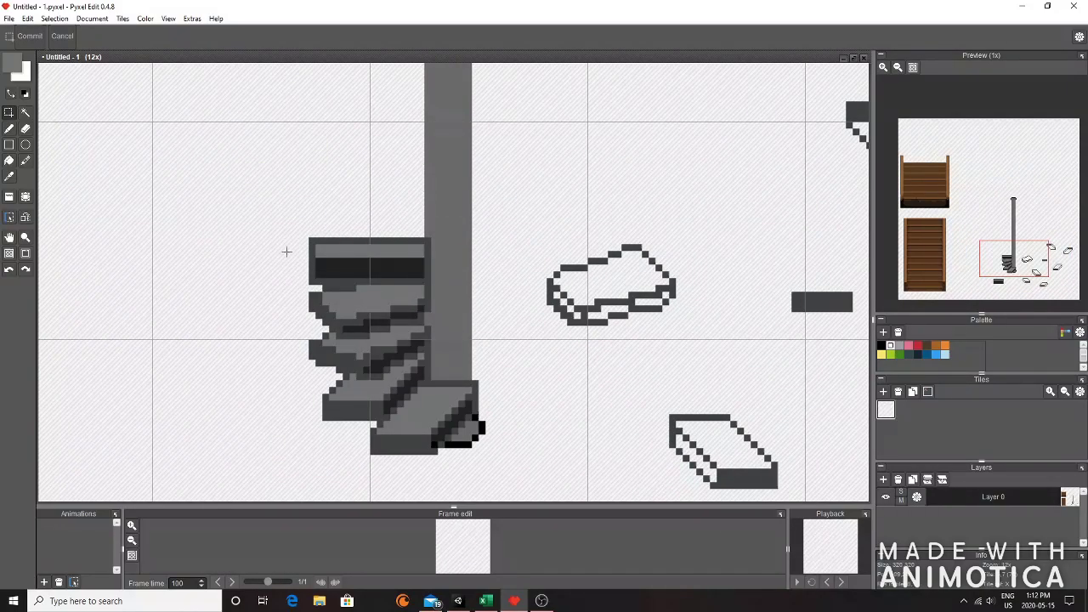
- Deepen the front-facing step's top face by painting over its back edge and redrawing the dark grey edge one pixel higher
click(11, 128)
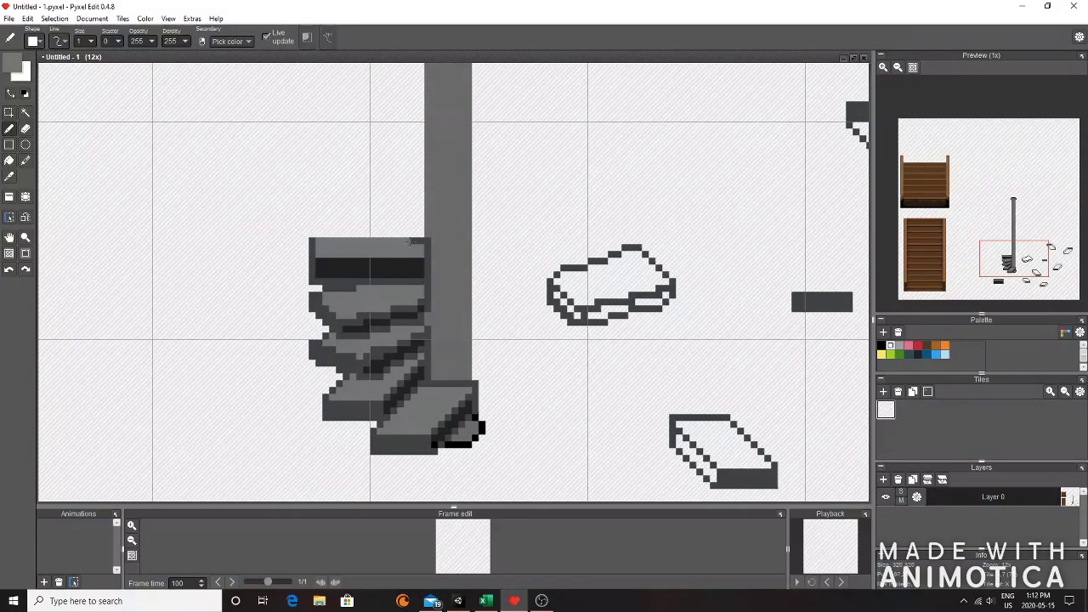
alt+click(427, 242)
drag(427, 233, 328, 234)
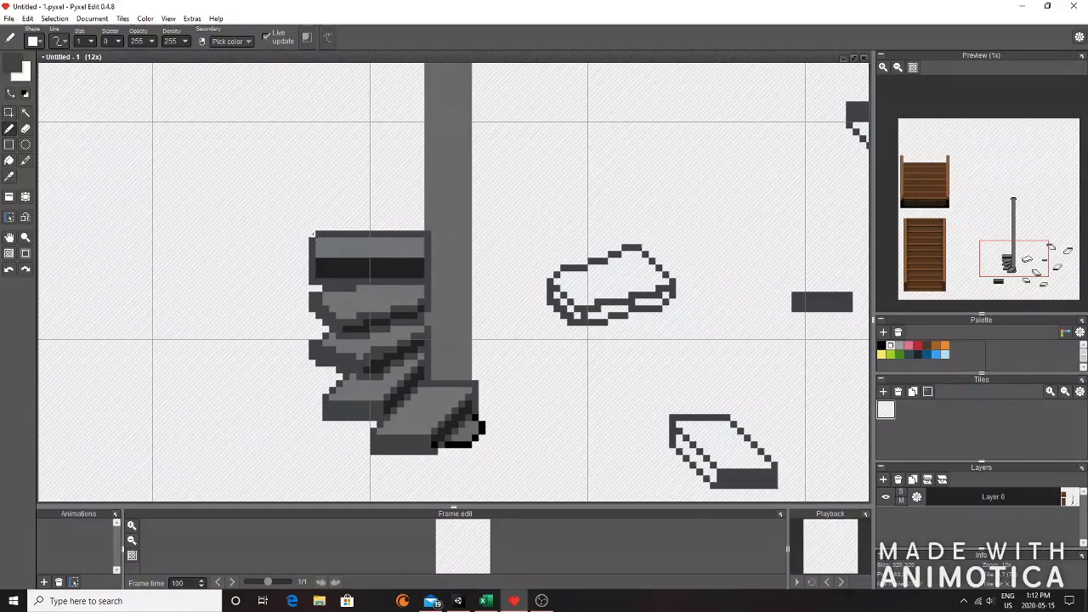
scroll(357, 297, down, 3)
scroll(372, 294, up, 5)
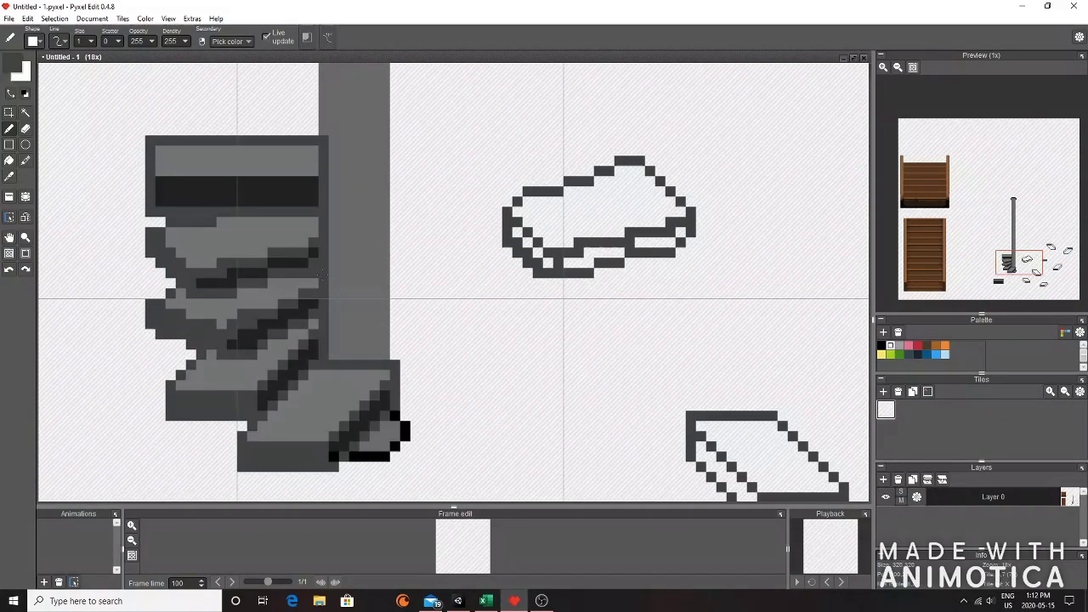
scroll(322, 270, down, 4)
scroll(268, 270, up, 2)
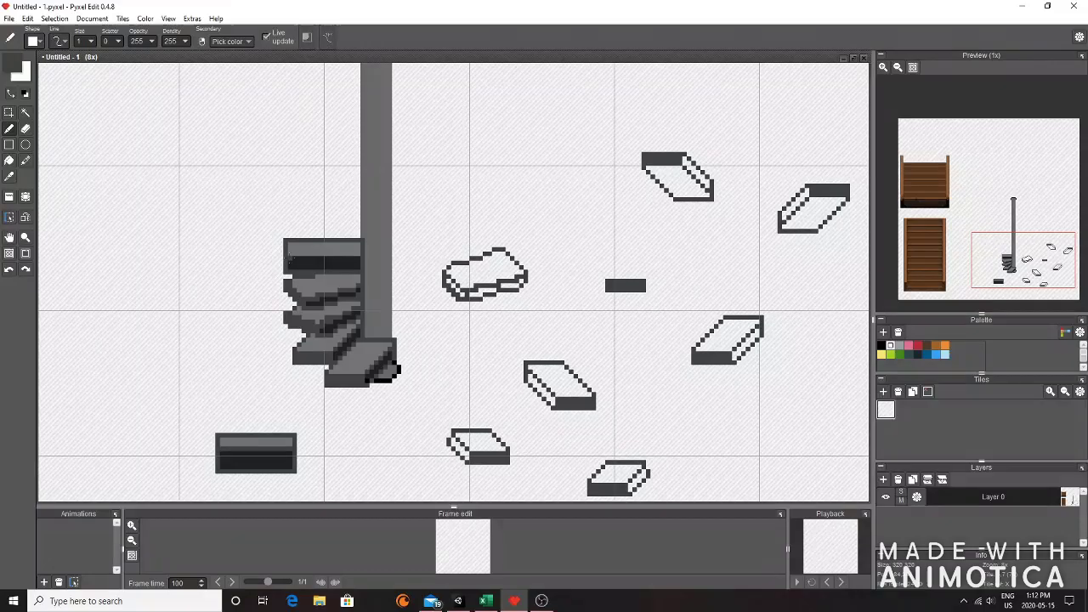
- Place a horizontally flipped copy of the slanted block outline just above the original, beside the pole
scroll(357, 258, down, 2)
scroll(328, 226, up, 2)
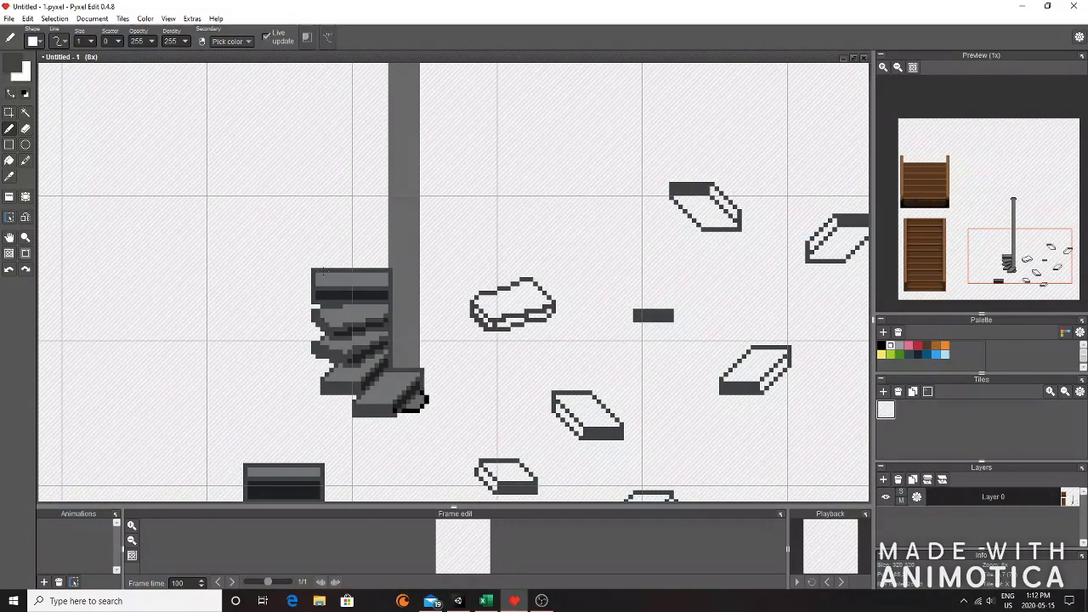
click(9, 112)
drag(467, 274, 542, 239)
key(ctrl+c)
key(ctrl+v)
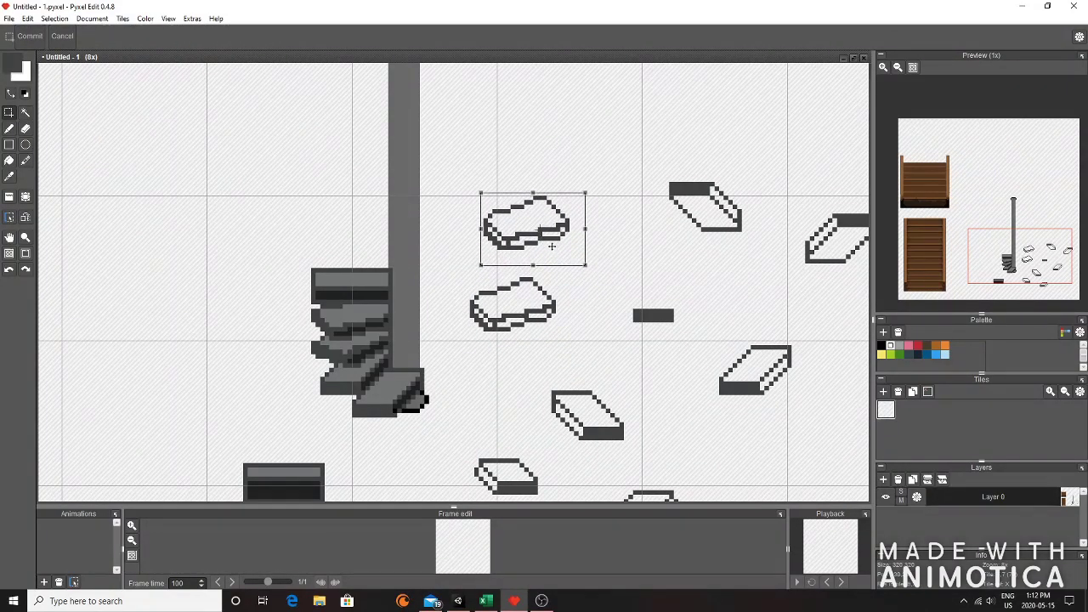
click(54, 18)
click(54, 18)
click(55, 18)
click(108, 81)
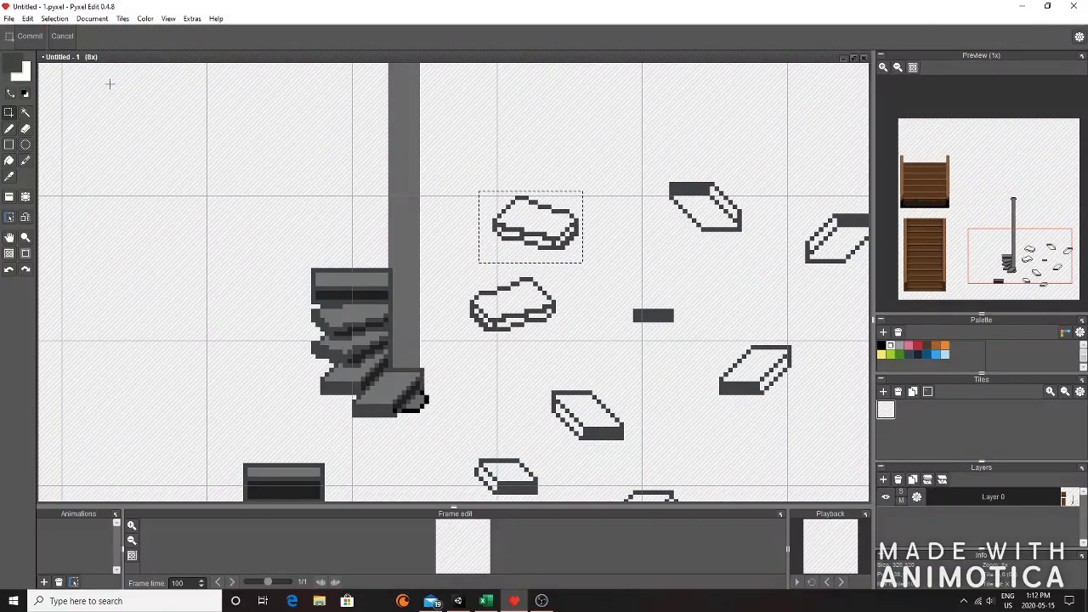
mouse_move(520, 220)
mouse_down()
mouse_move(379, 238)
mouse_move(530, 211)
mouse_move(363, 251)
mouse_move(503, 228)
mouse_up()
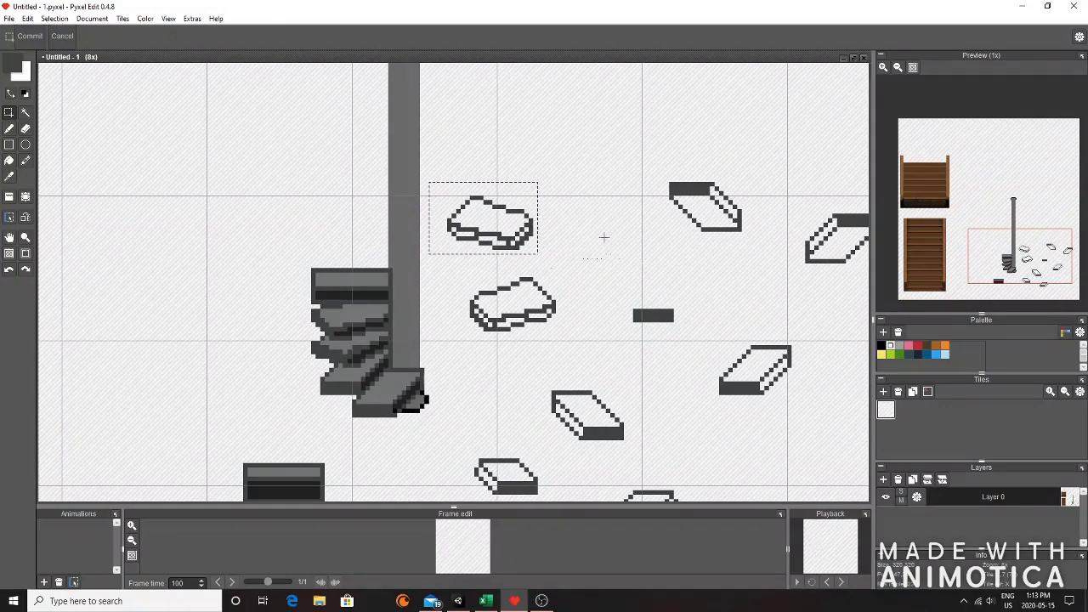
- Fill the flipped slanted block's top face with medium grey and its front strip and corner with near-black sampled from the steps
scroll(601, 234, up, 2)
key(f)
click(369, 220)
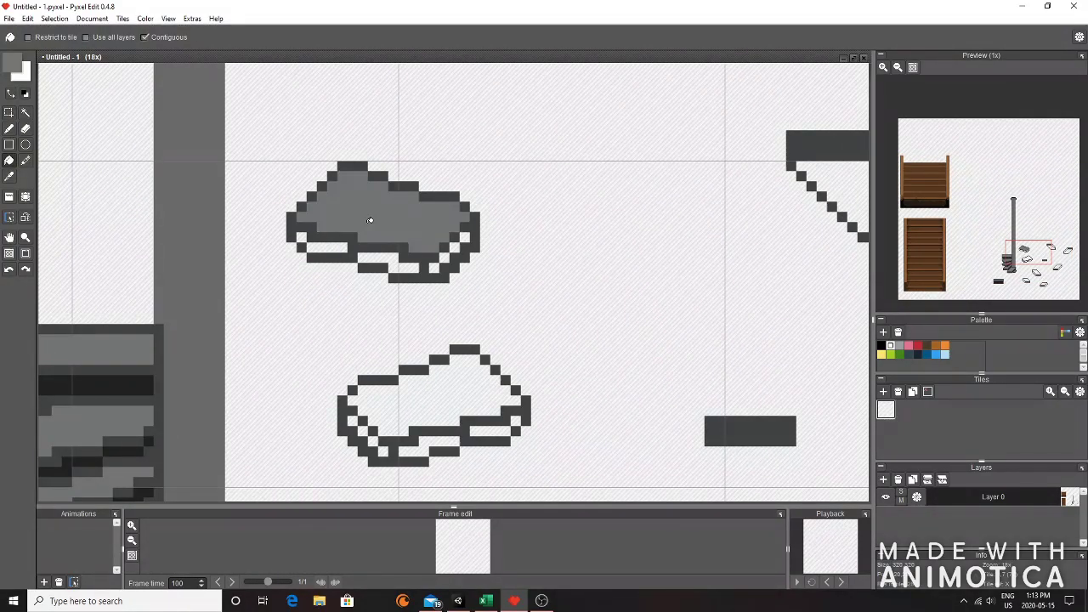
right_click(137, 379)
click(389, 258)
click(334, 247)
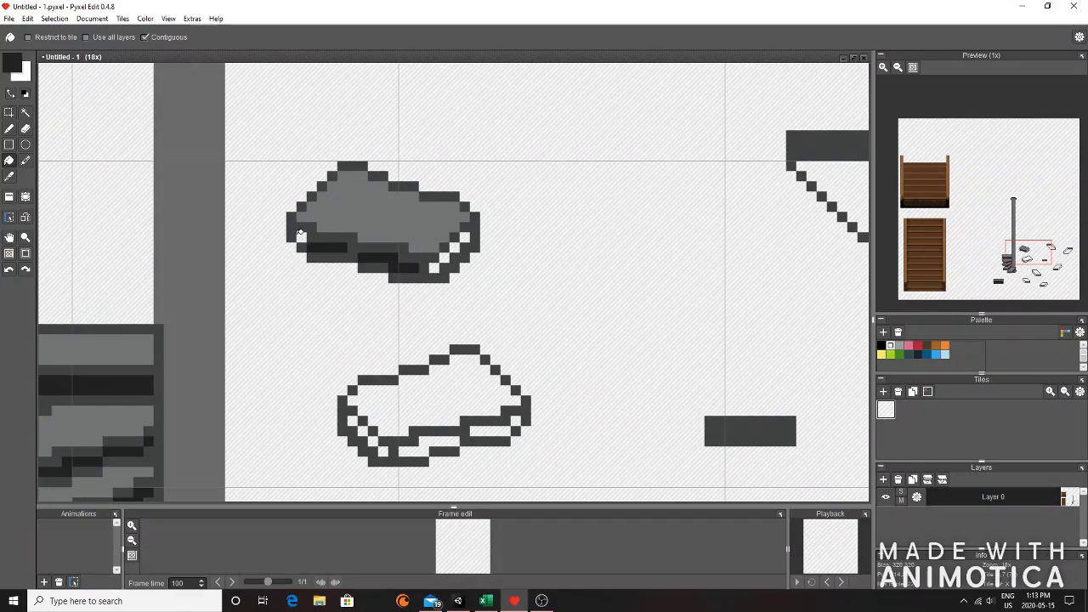
click(302, 239)
- Fill the empty diagonal pixels on the flipped block's narrow end with the dark grey of its outline
right_click(442, 264)
click(435, 267)
click(444, 258)
click(456, 246)
click(464, 239)
scroll(464, 239, down, 3)
scroll(327, 290, up, 1)
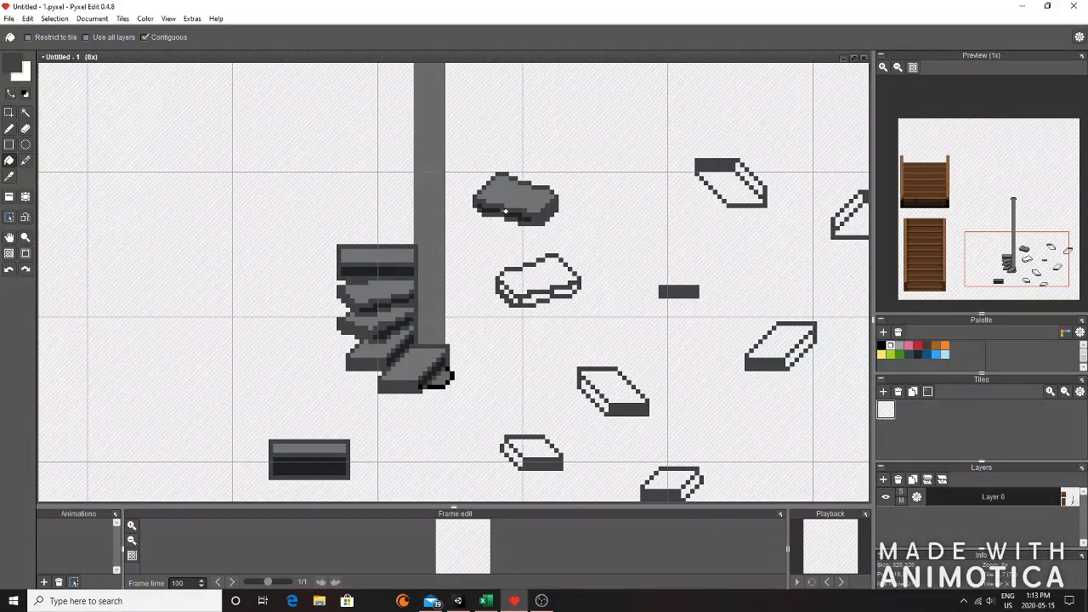
- Flatten the flipped block's back peak by redrawing the dark grey edge one pixel lower and erasing the old peak pixels
click(9, 128)
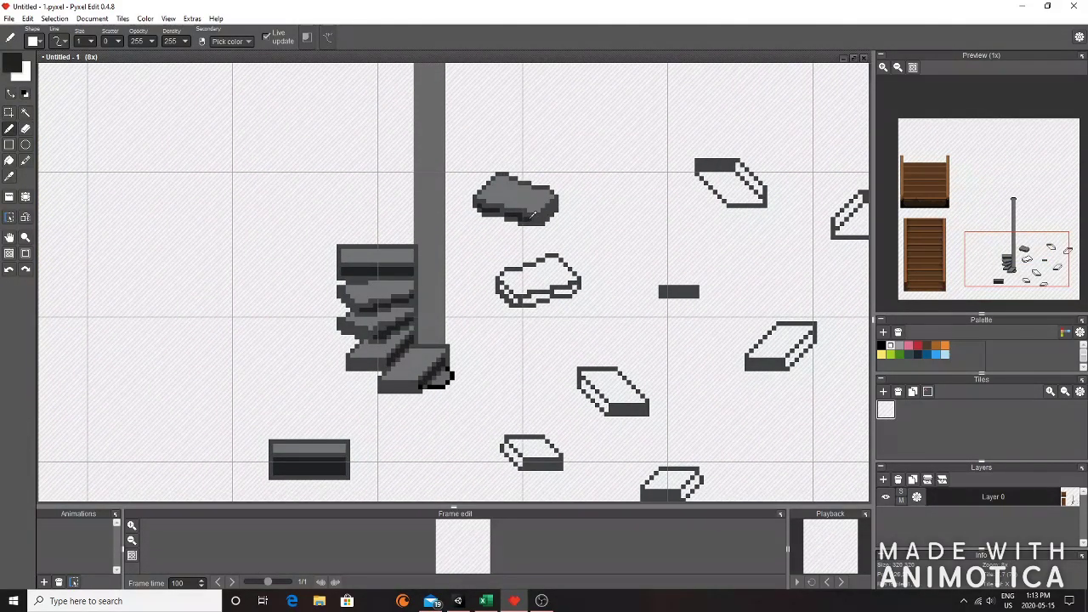
scroll(539, 166, down, 1)
scroll(520, 181, up, 4)
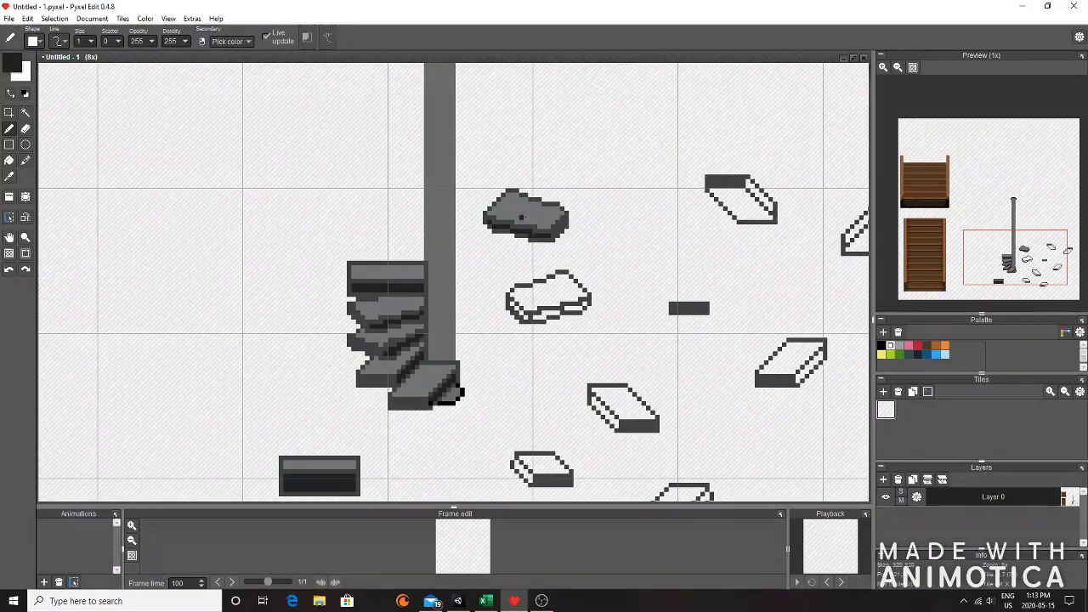
drag(520, 181, 752, 255)
key(e)
mouse_move(442, 115)
mouse_down()
mouse_move(749, 224)
mouse_move(789, 259)
mouse_move(801, 340)
mouse_up()
scroll(794, 340, down, 3)
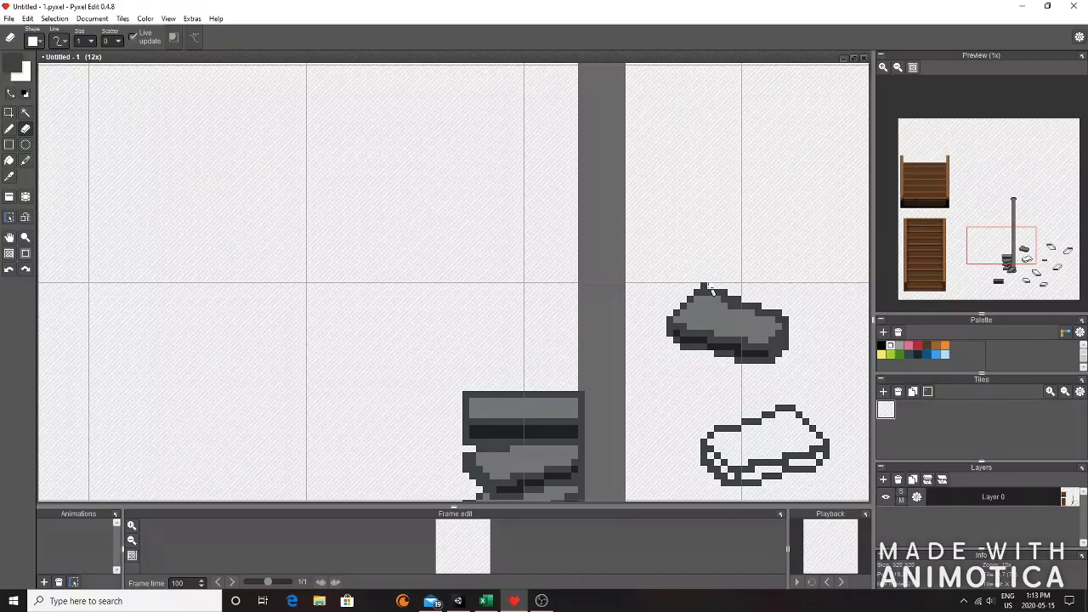
- Move the shaded flipped block onto the top of the stacked steps, with its inner end overlapping the pole
click(8, 111)
drag(651, 255, 825, 386)
drag(731, 327, 531, 368)
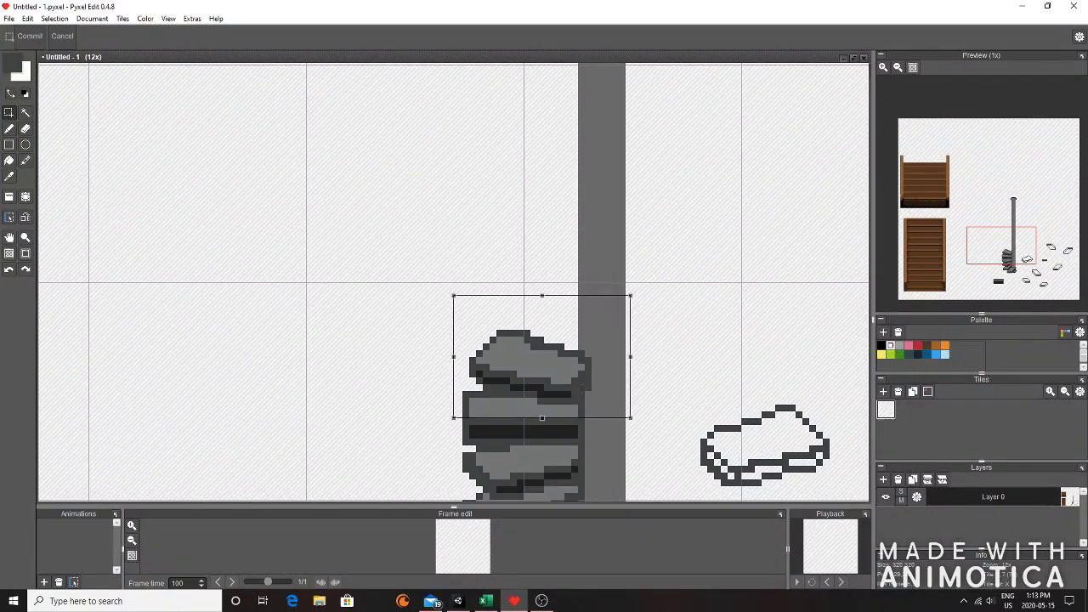
scroll(581, 387, up, 3)
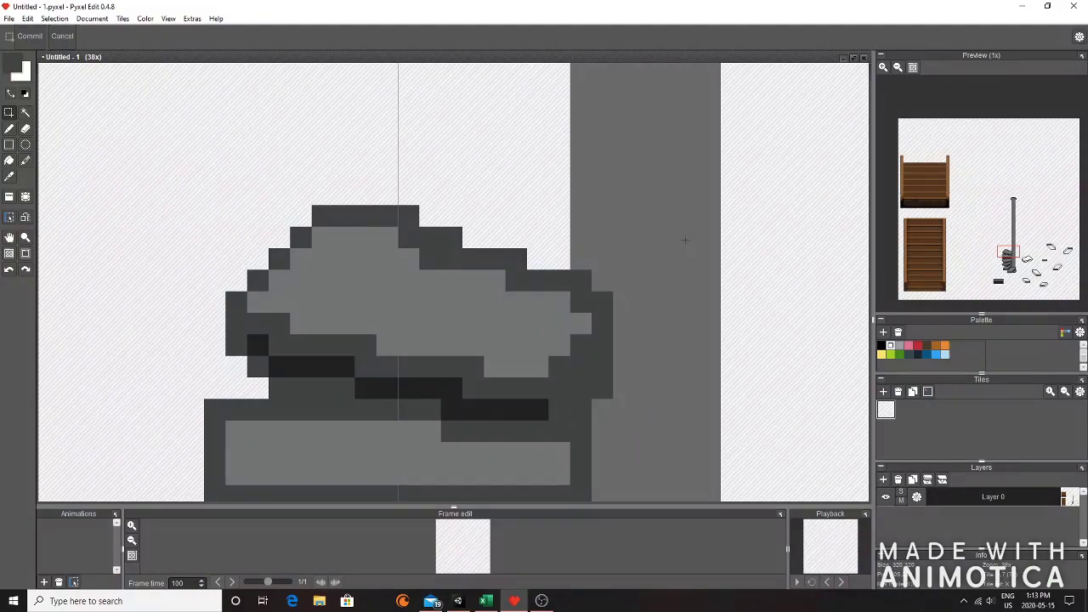
- Paint the pole's grey over the top step's dark end pixels that overlap the pole
key(b)
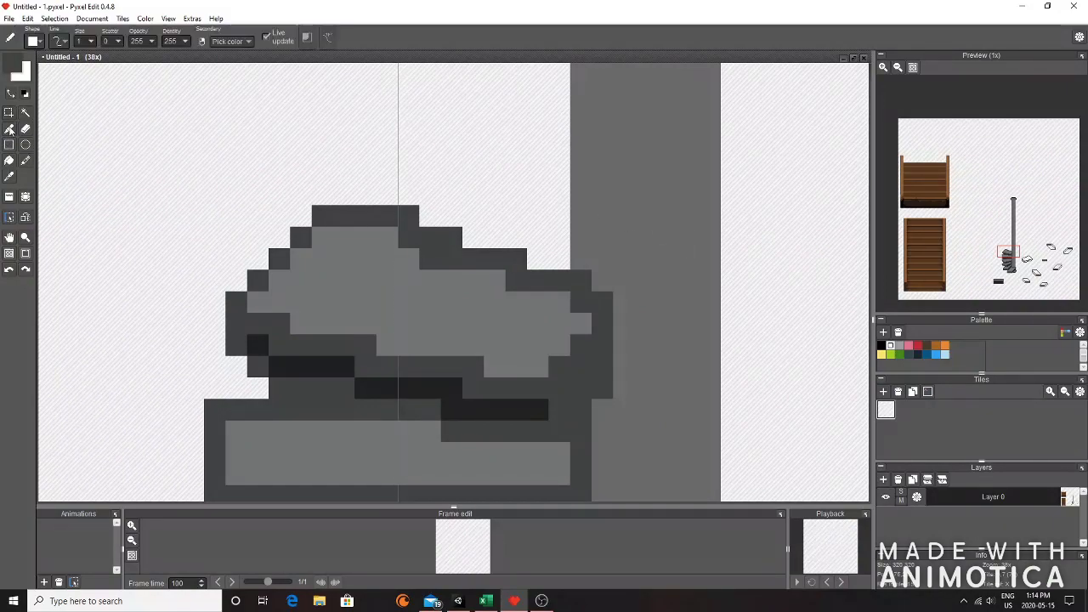
right_click(647, 343)
mouse_move(580, 280)
mouse_down()
mouse_move(586, 364)
mouse_move(603, 305)
mouse_up()
scroll(603, 308, down, 2)
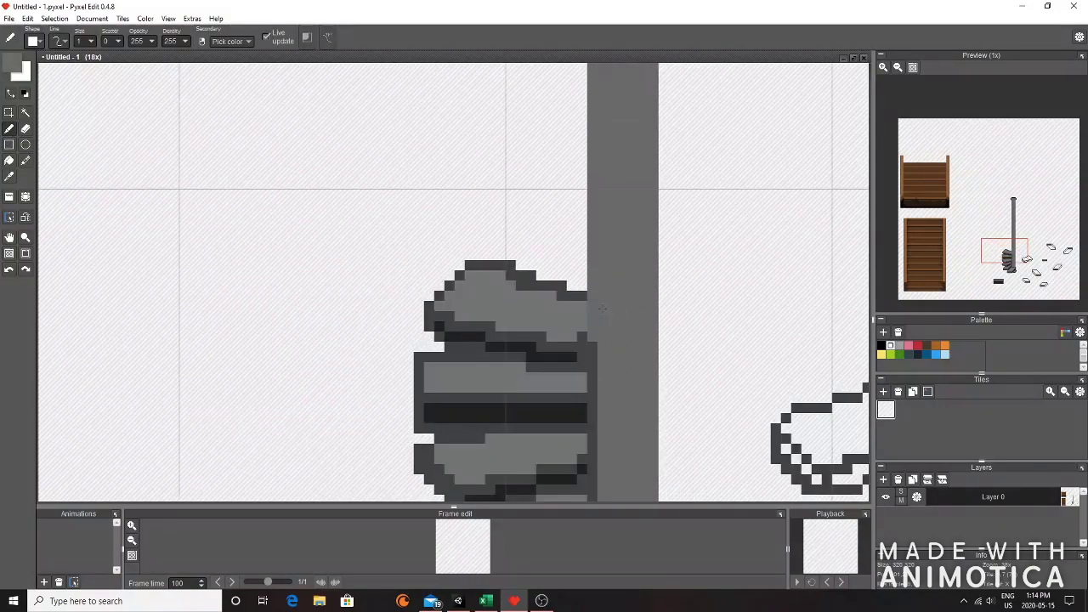
- Examine how the stacked steps line up against the pole, both close up and with the whole staircase in view
scroll(608, 311, up, 2)
scroll(581, 351, down, 3)
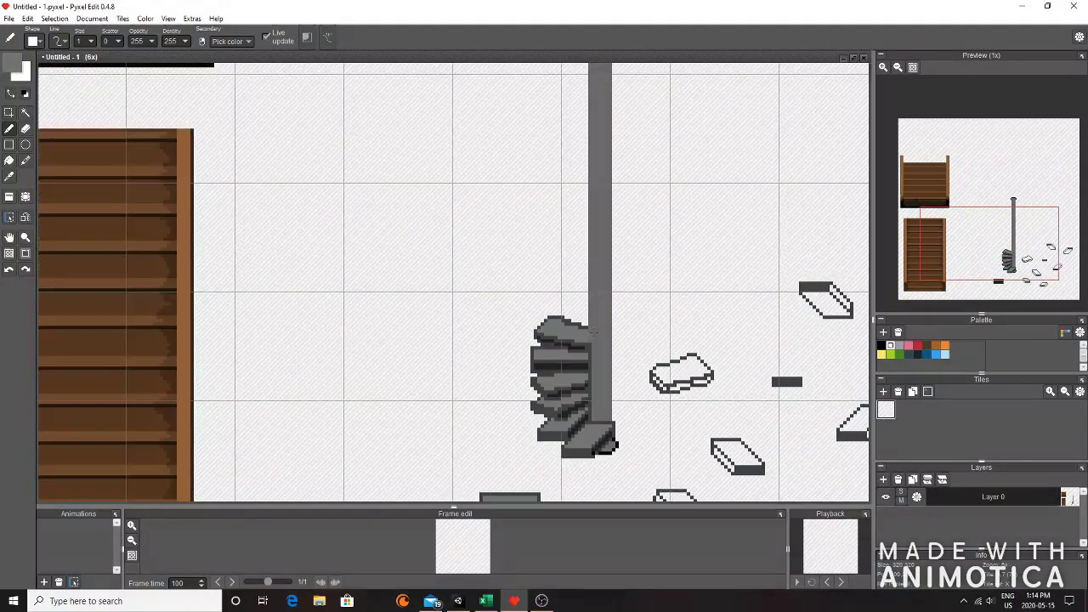
scroll(586, 350, up, 1)
scroll(595, 350, down, 1)
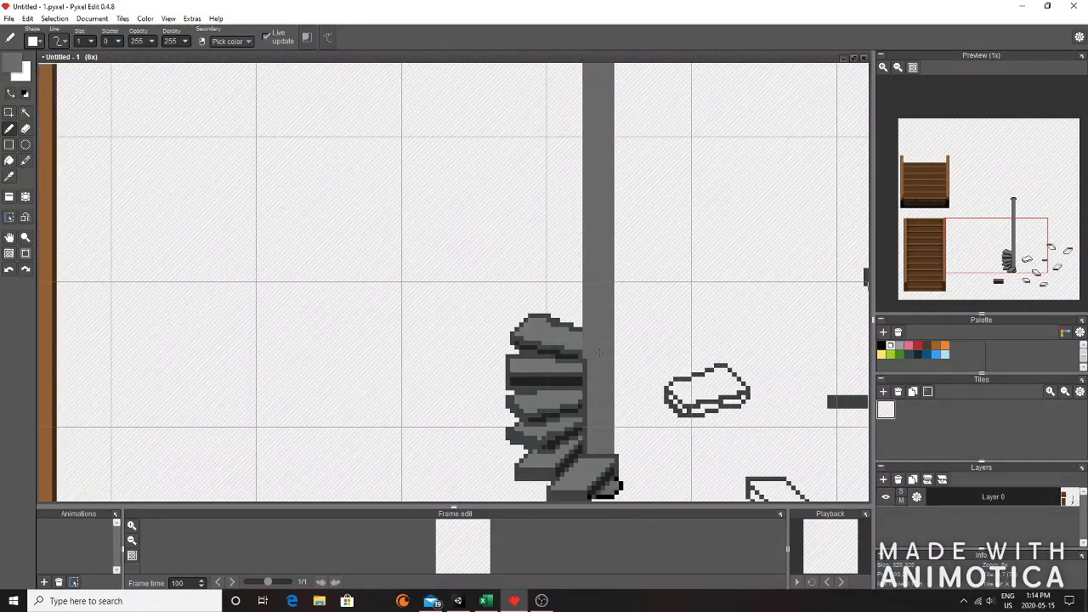
scroll(560, 340, up, 1)
scroll(555, 340, down, 2)
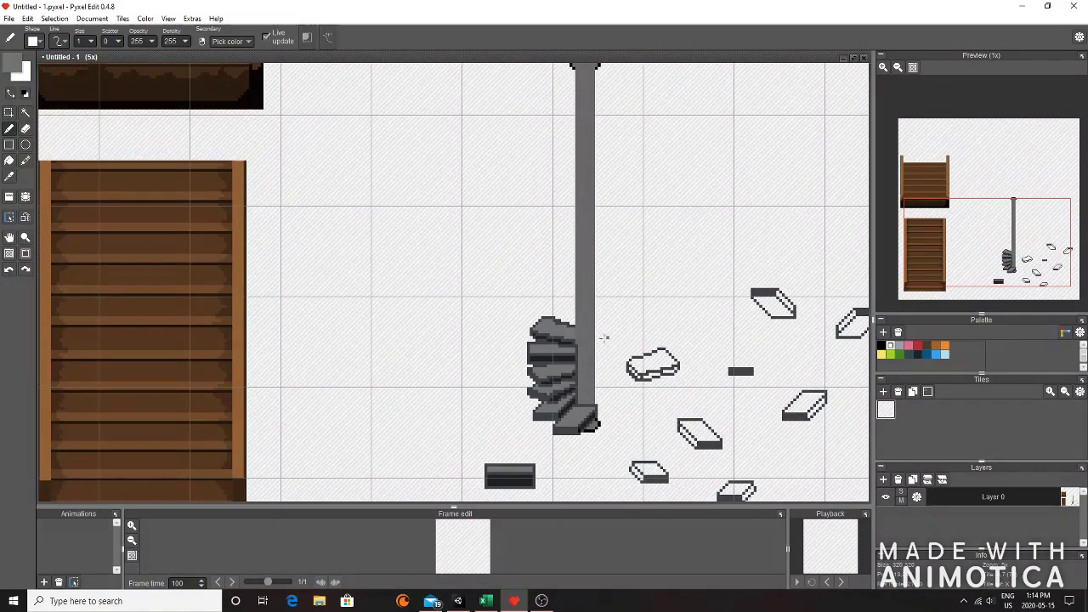
scroll(595, 315, up, 1)
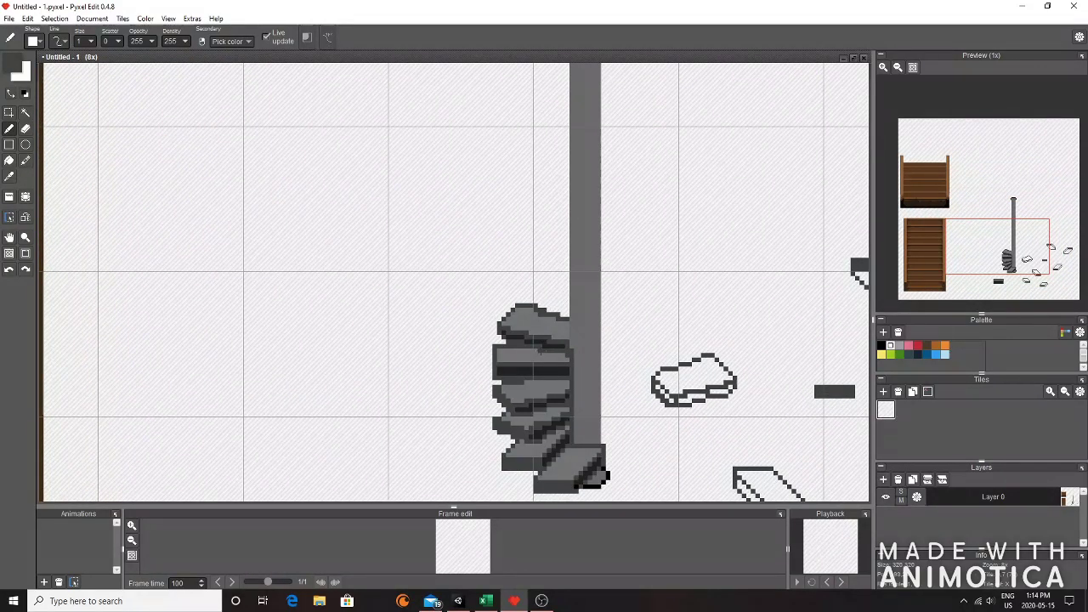
scroll(614, 299, down, 1)
scroll(564, 310, up, 1)
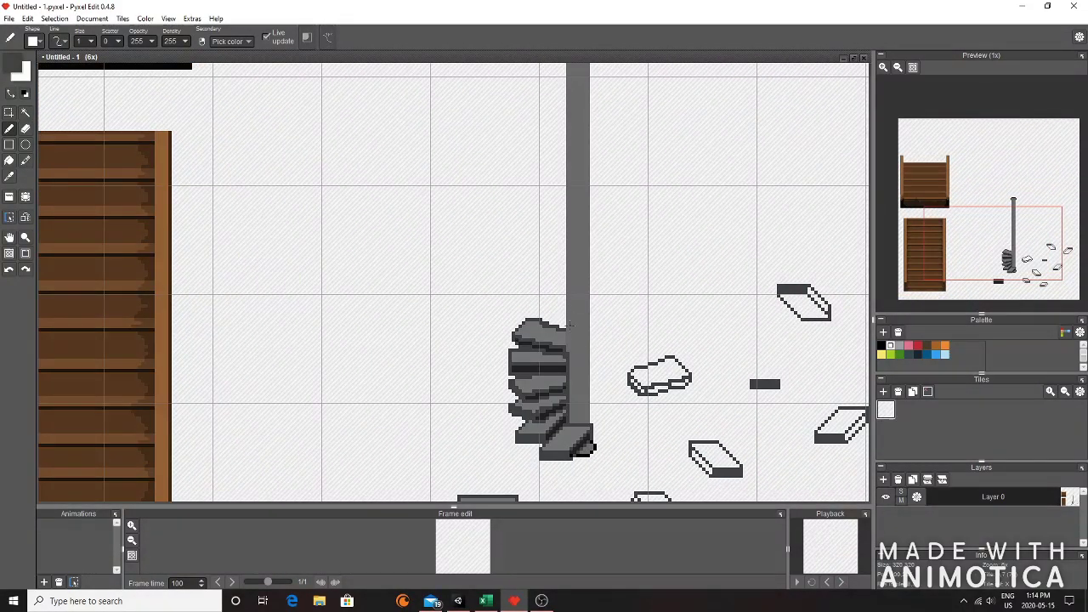
scroll(581, 306, down, 1)
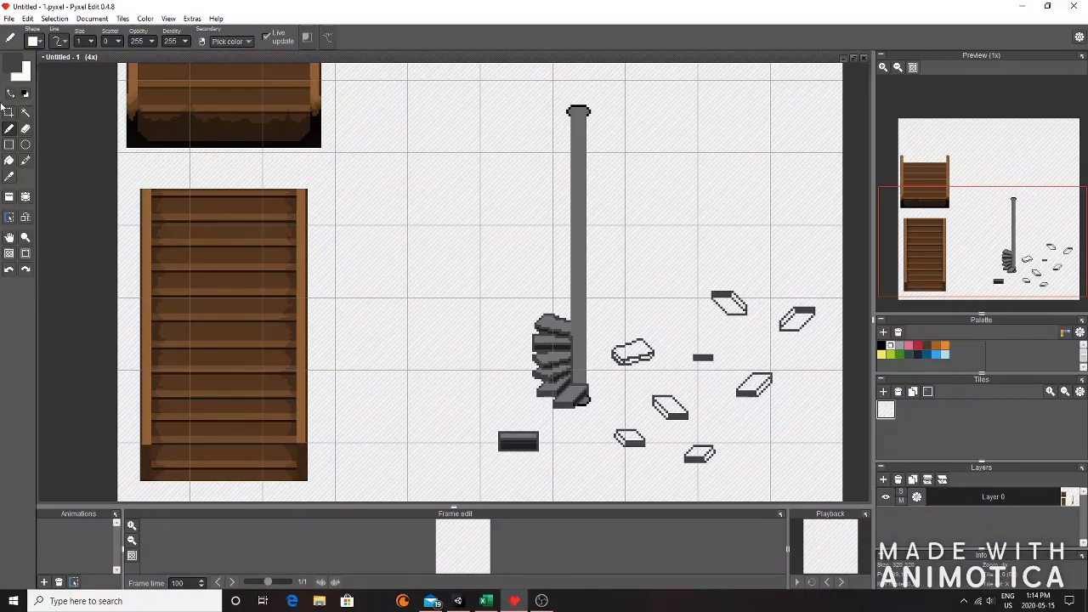
- Fill the parallelogram block beside the pole's base with medium grey on its top face and near-black on its narrow side
scroll(668, 420, up, 2)
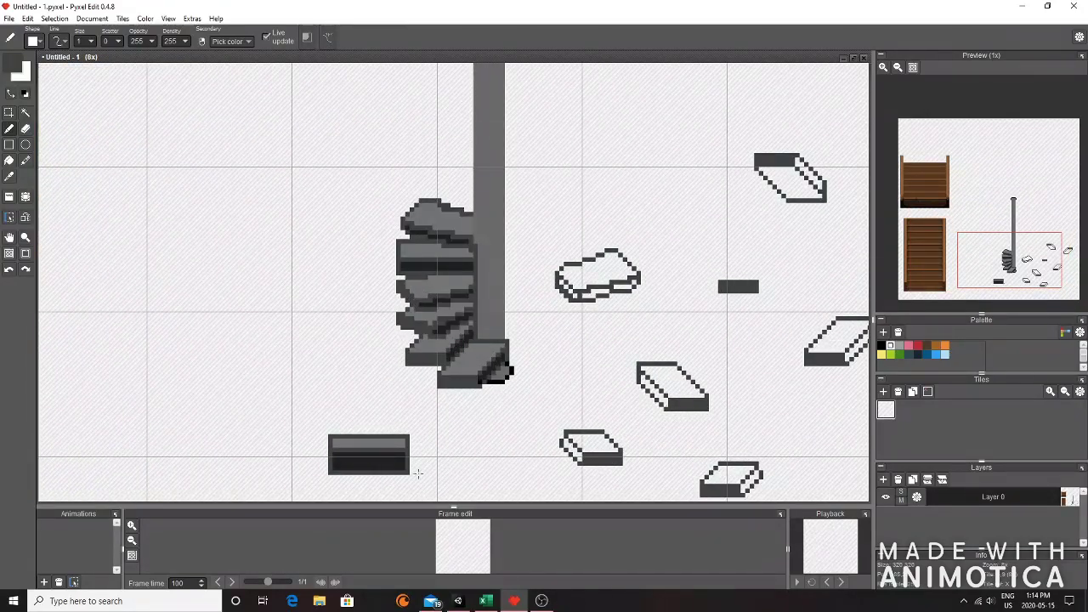
click(10, 160)
click(687, 379)
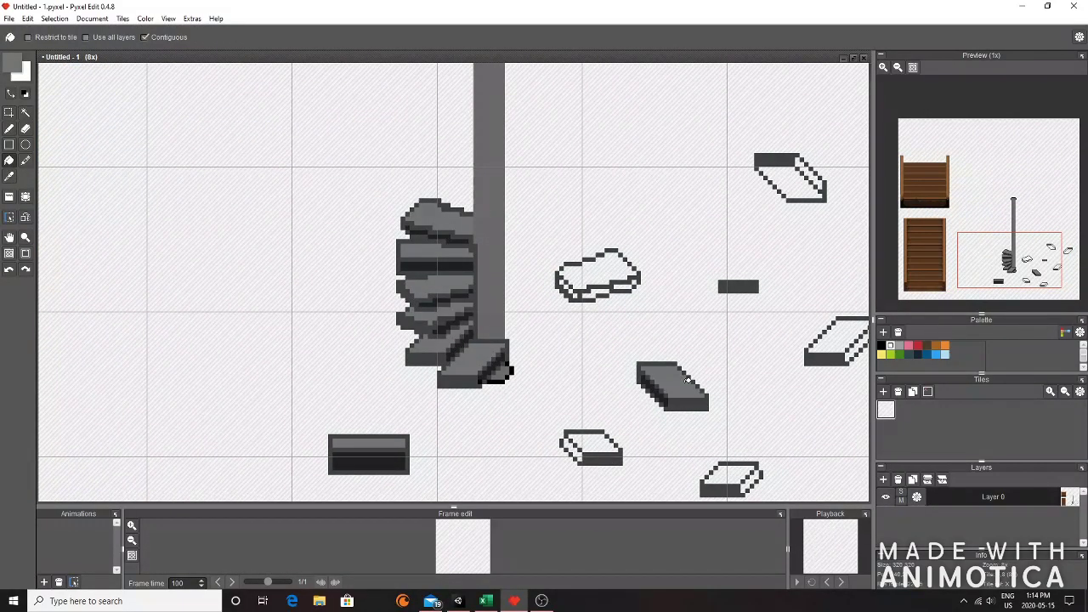
- Place a copy of the filled parallelogram block on top of the stacked steps, with its inner end overlapping the pole
click(10, 113)
drag(623, 345, 726, 433)
drag(687, 395, 472, 208)
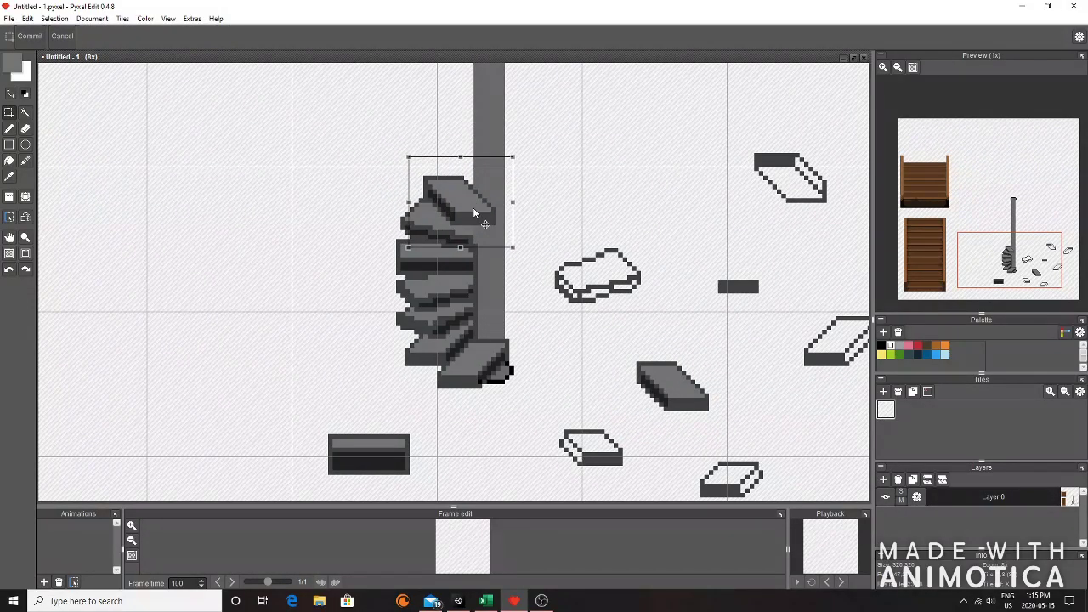
scroll(472, 208, up, 1)
key(ctrl+z)
key(ctrl+z)
scroll(570, 312, down, 4)
scroll(652, 347, up, 2)
drag(600, 376, 447, 244)
click(538, 214)
scroll(521, 229, up, 5)
click(470, 231)
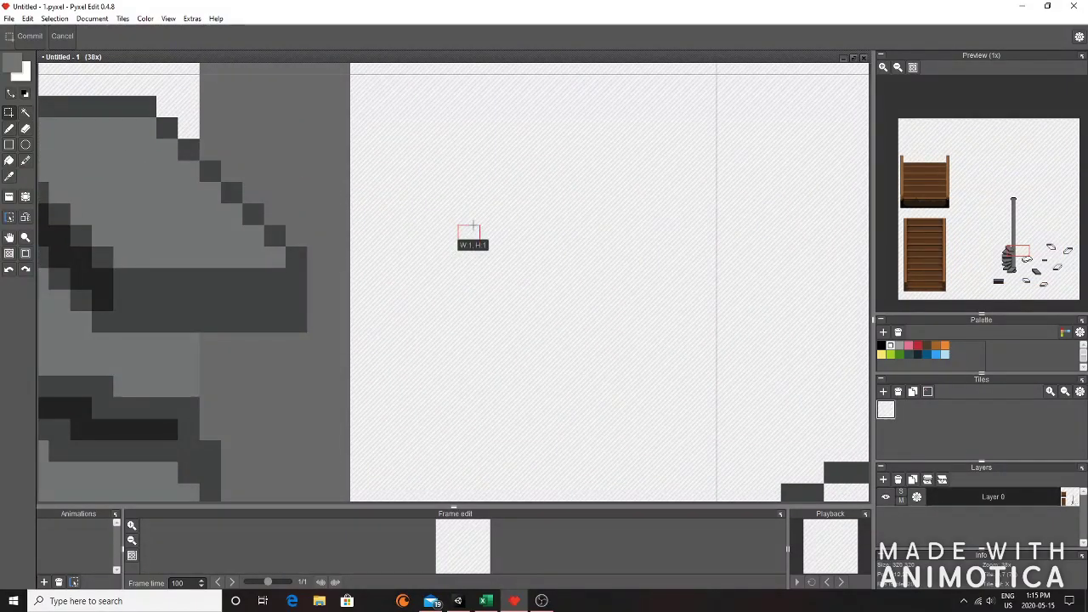
- Cover the part of the new top step that overlaps the pole with the pole's grey
click(8, 128)
right_click(318, 215)
mouse_move(274, 235)
mouse_down()
mouse_move(274, 290)
mouse_move(210, 246)
mouse_move(254, 259)
mouse_move(232, 194)
mouse_up()
scroll(307, 231, down, 6)
scroll(265, 215, up, 2)
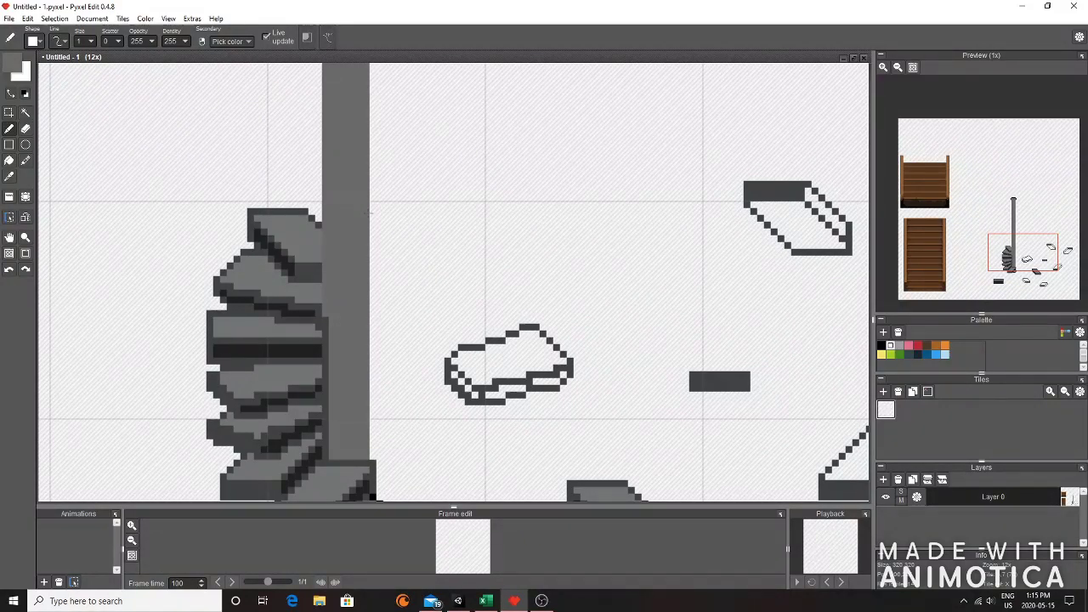
- Paint a few dark grey pixels into the corner where the lowest steps meet the pole
scroll(268, 468, up, 1)
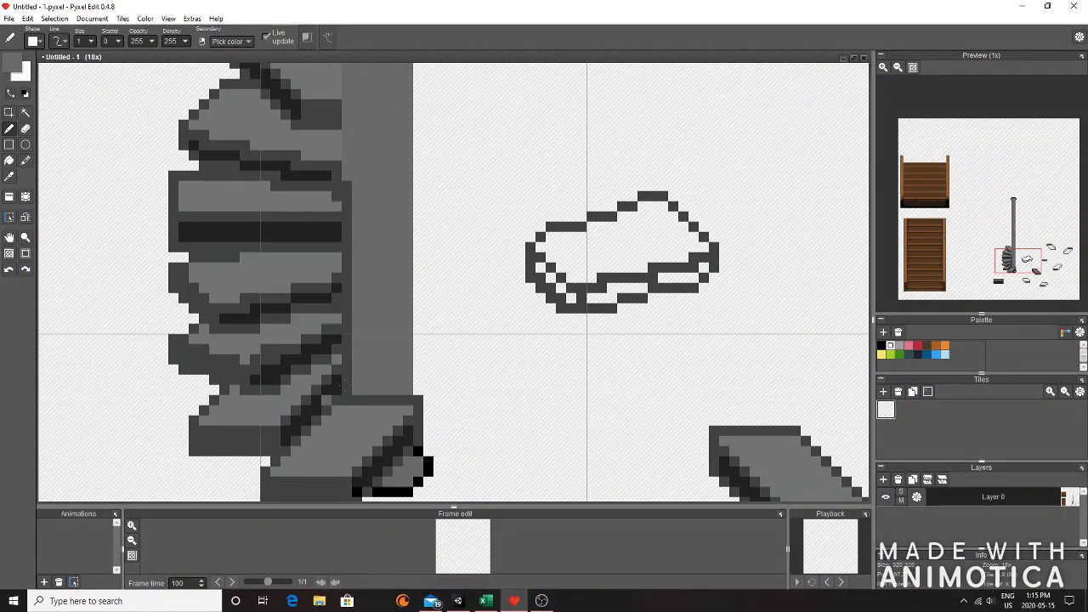
scroll(353, 363, down, 2)
scroll(467, 405, up, 1)
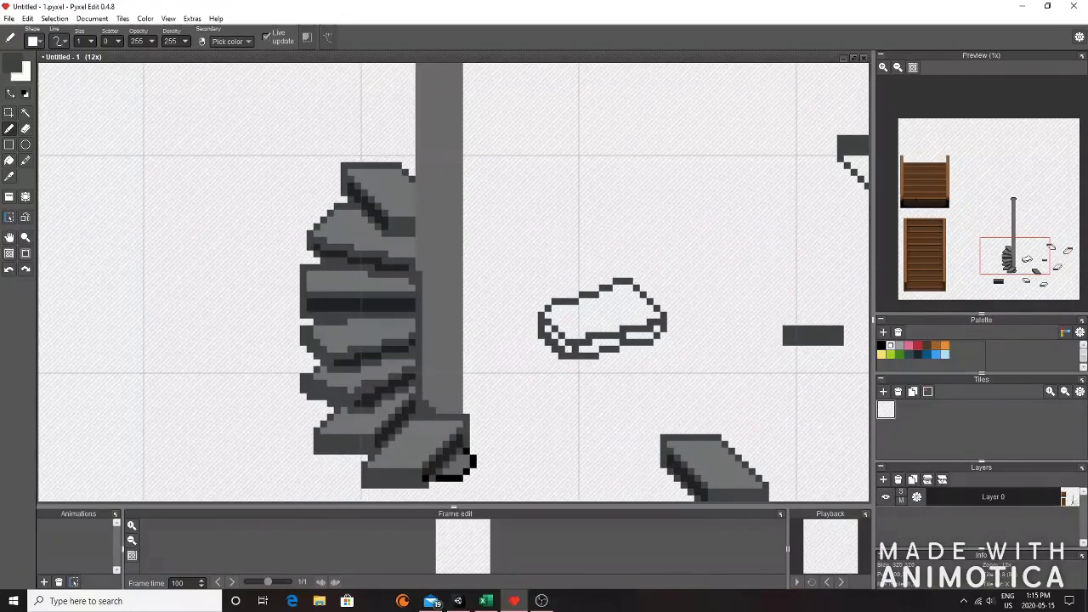
scroll(502, 394, down, 1)
scroll(459, 366, up, 1)
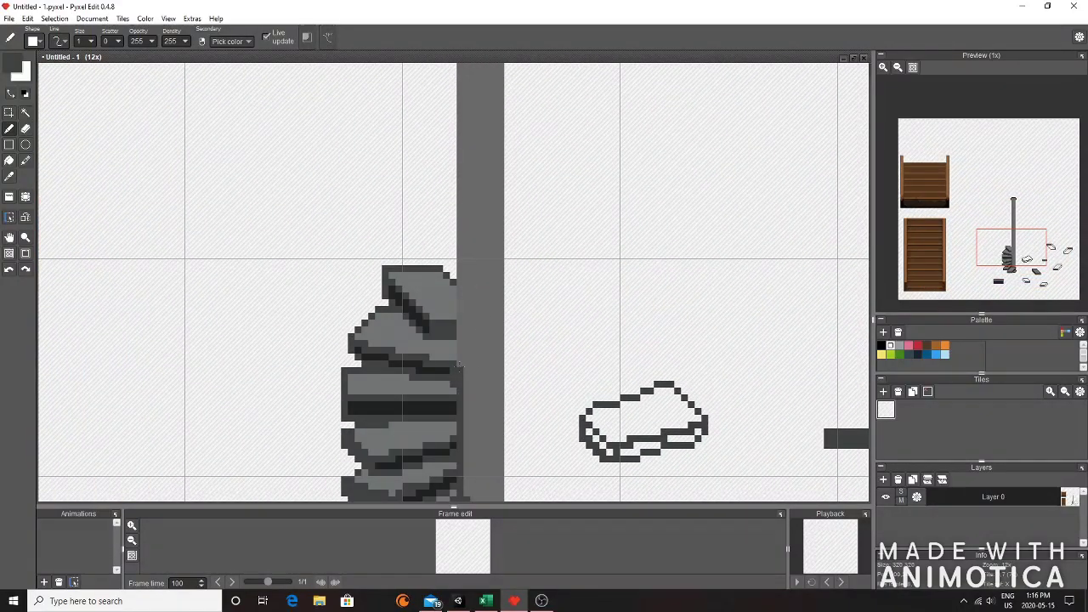
scroll(459, 309, down, 1)
scroll(486, 267, up, 1)
scroll(467, 280, down, 2)
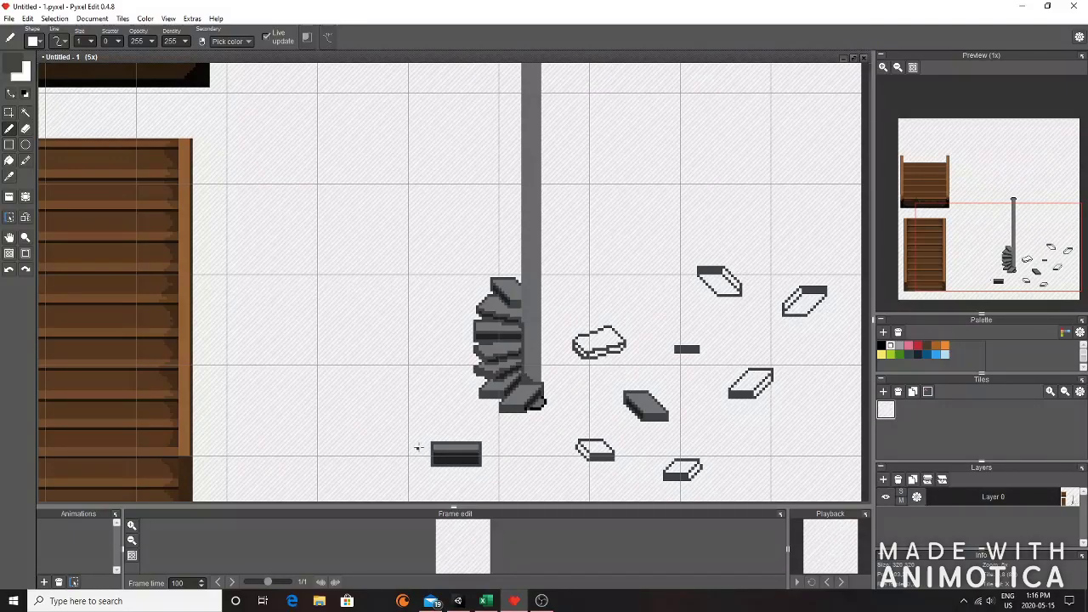
- Extend the small solid bar upward into an upright block with a dark grey outline and fill its face with medium grey
scroll(681, 329, up, 2)
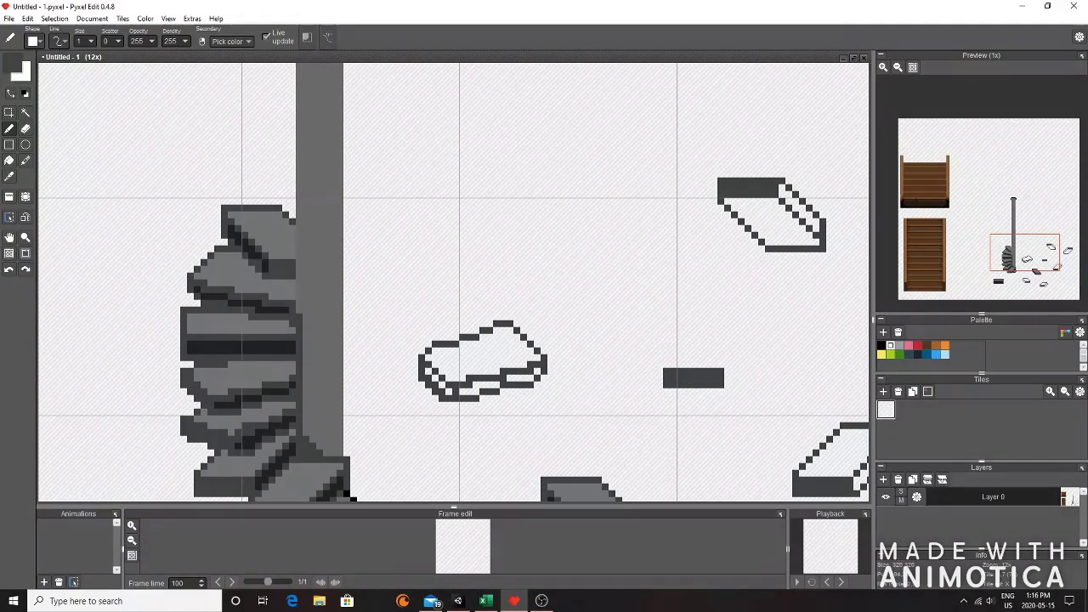
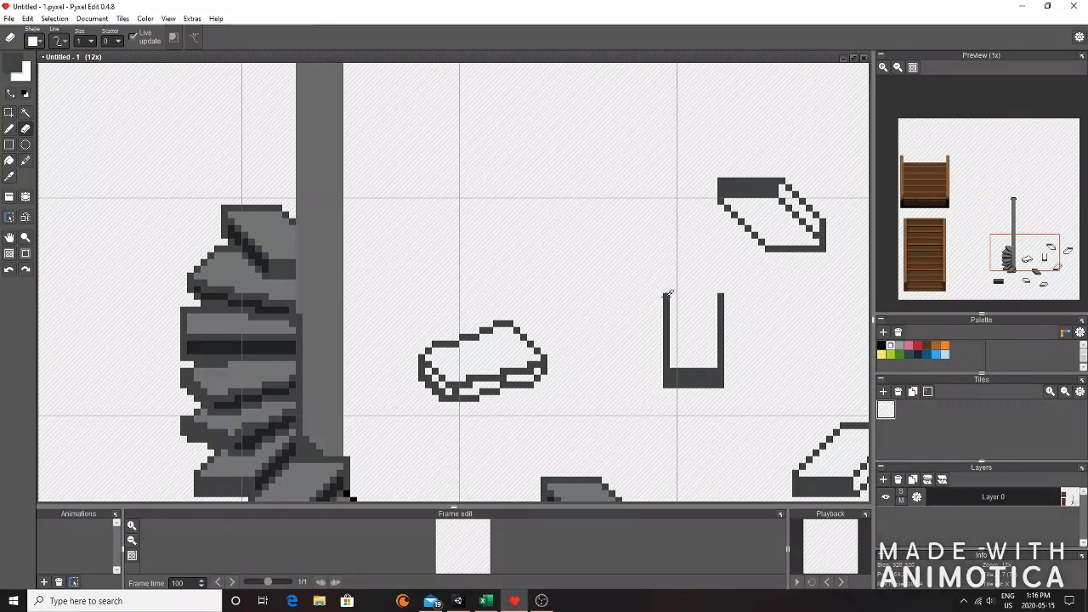
drag(667, 290, 719, 290)
click(9, 159)
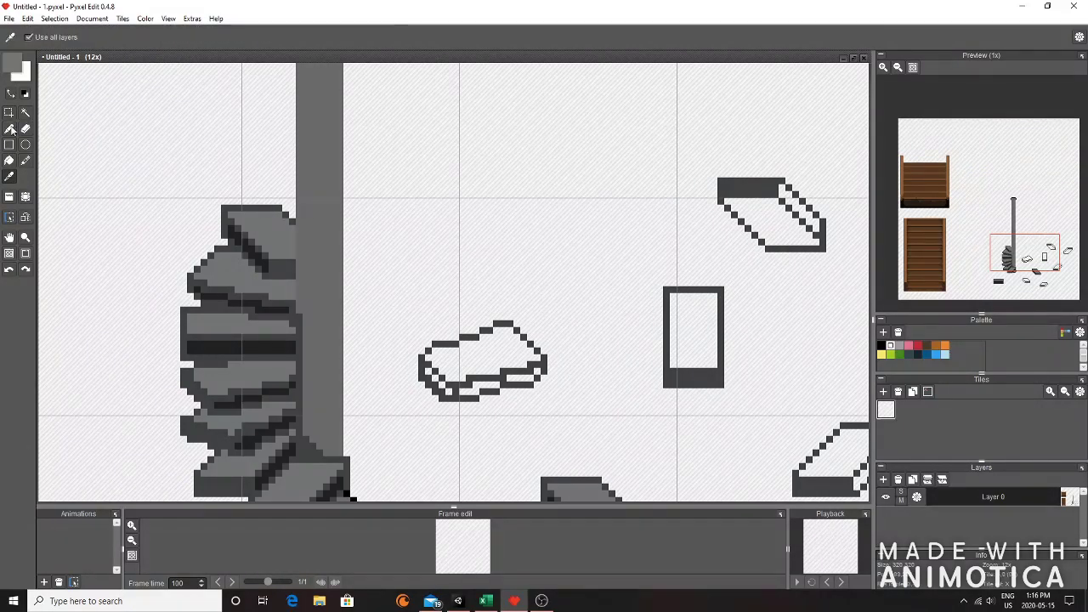
click(710, 322)
scroll(709, 322, down, 2)
scroll(701, 322, up, 2)
- Try placing a copy of the filled upright block over the pole beside the top step
click(9, 111)
drag(642, 280, 751, 396)
key(ctrl+c)
key(ctrl+v)
drag(369, 229, 321, 222)
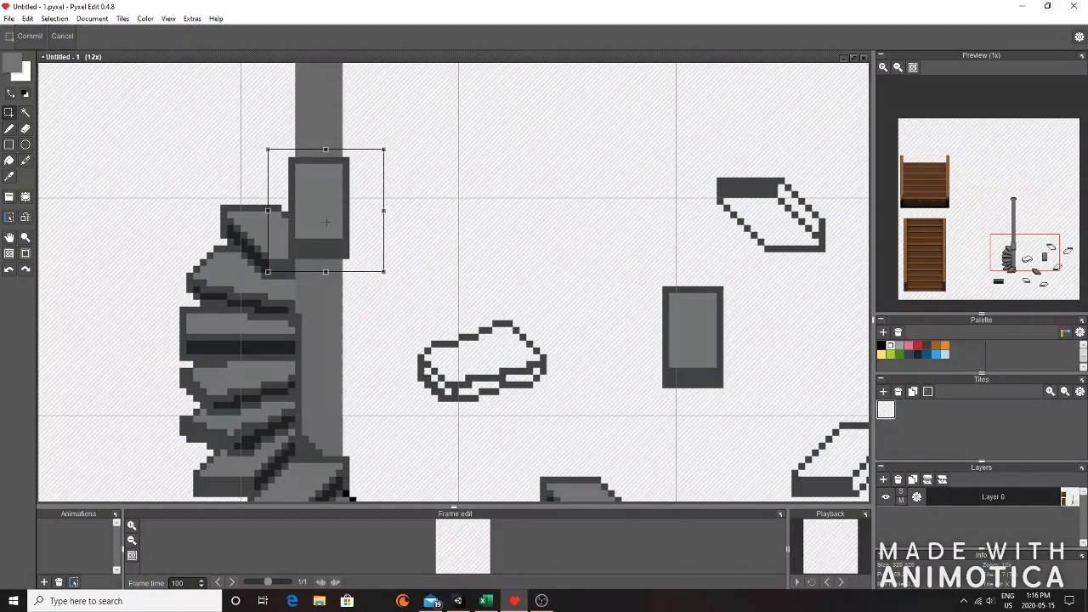
scroll(319, 217, up, 3)
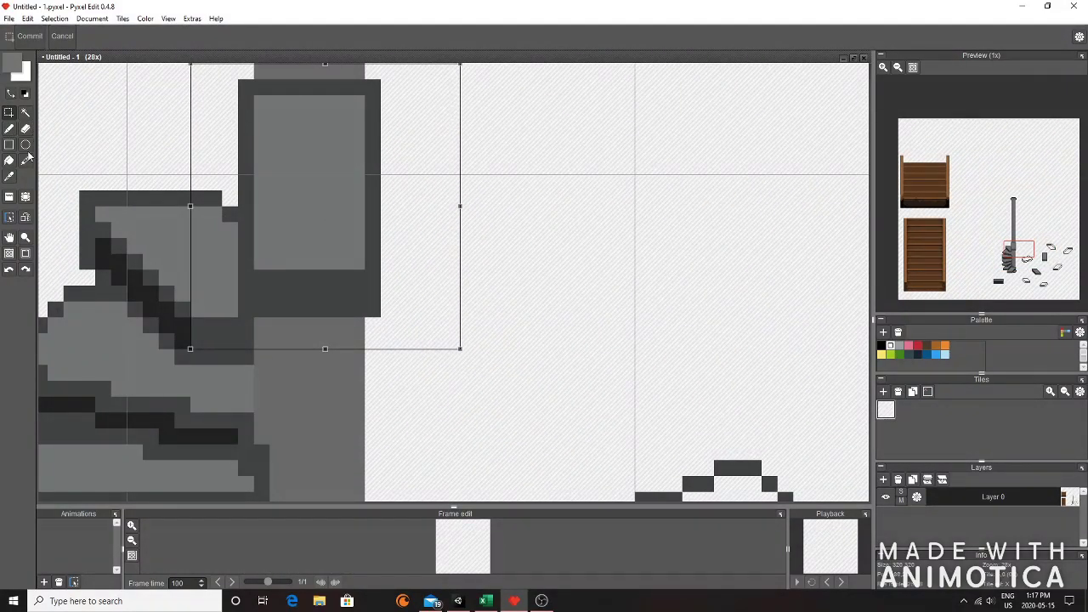
click(10, 129)
click(479, 403)
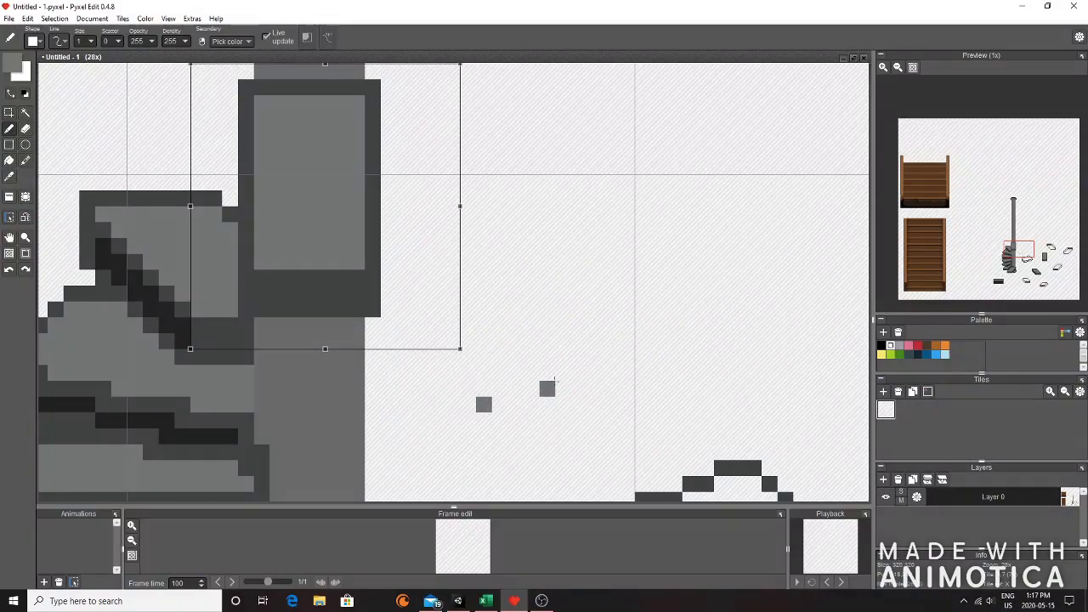
key(ctrl+z)
- Place a copy of the upright block centred over the pole, touching the inner end of the top step
scroll(546, 374, down, 4)
key(m)
drag(577, 346, 700, 467)
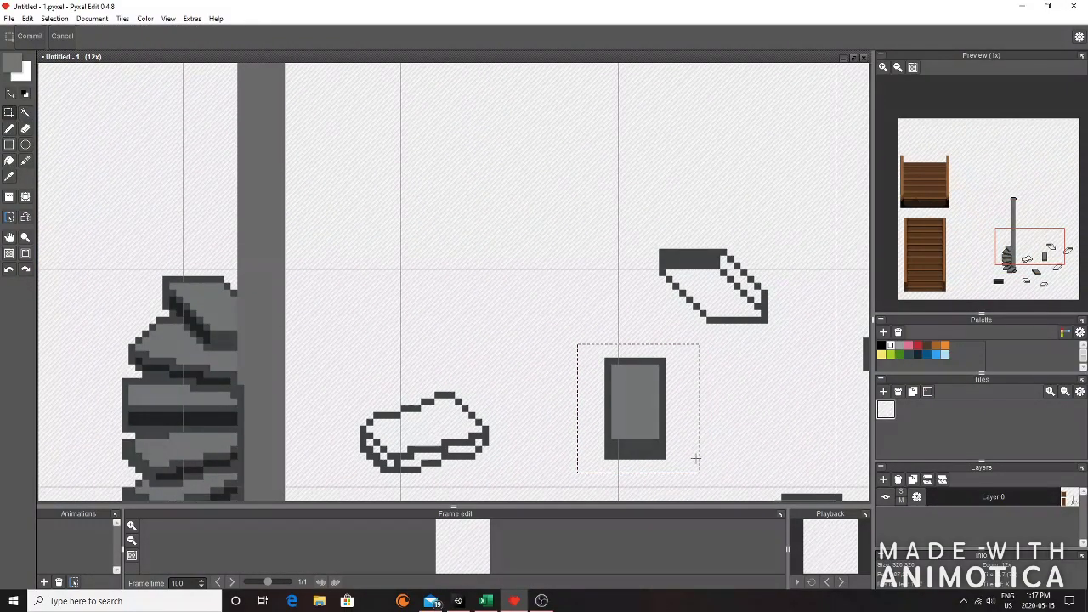
key(ctrl+c)
key(ctrl+v)
drag(259, 293, 265, 285)
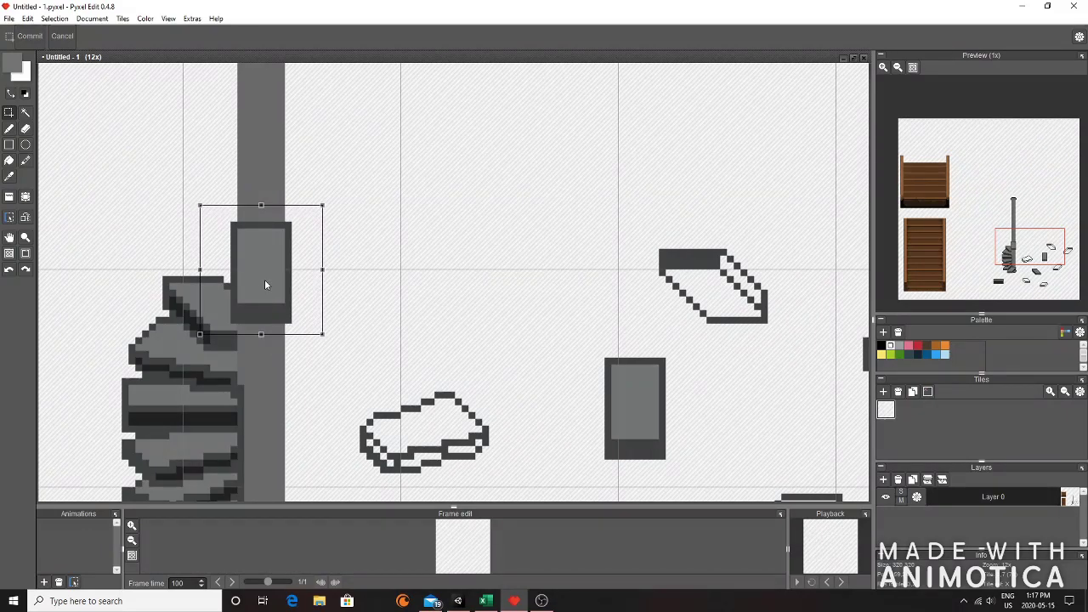
click(384, 283)
- Paint the pole's grey over the upright block's face, leaving only dark edge strips along both sides of the pole
click(10, 129)
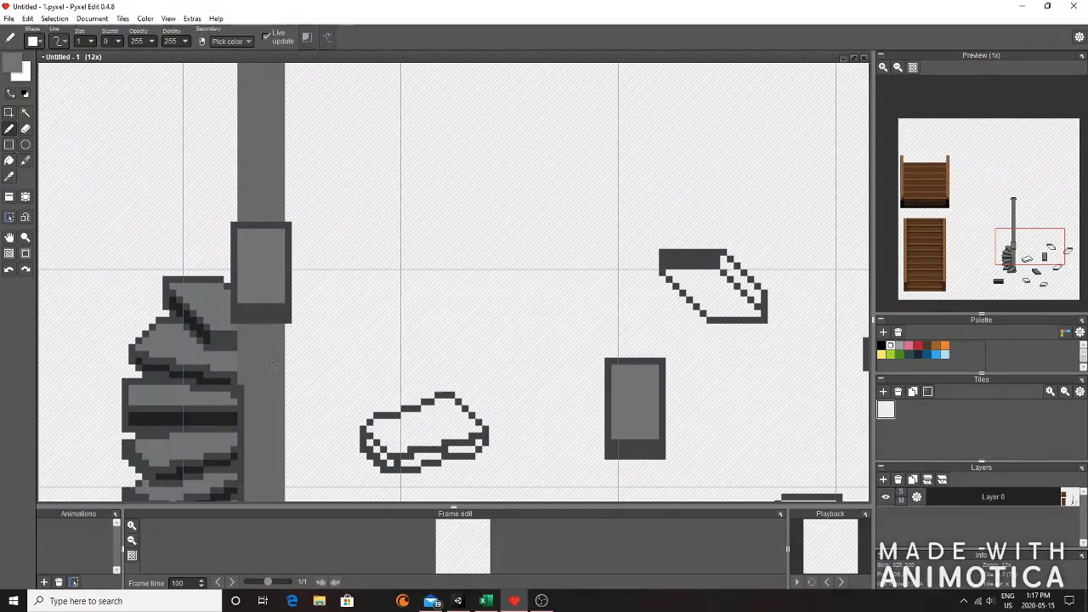
scroll(275, 363, up, 3)
scroll(220, 334, down, 3)
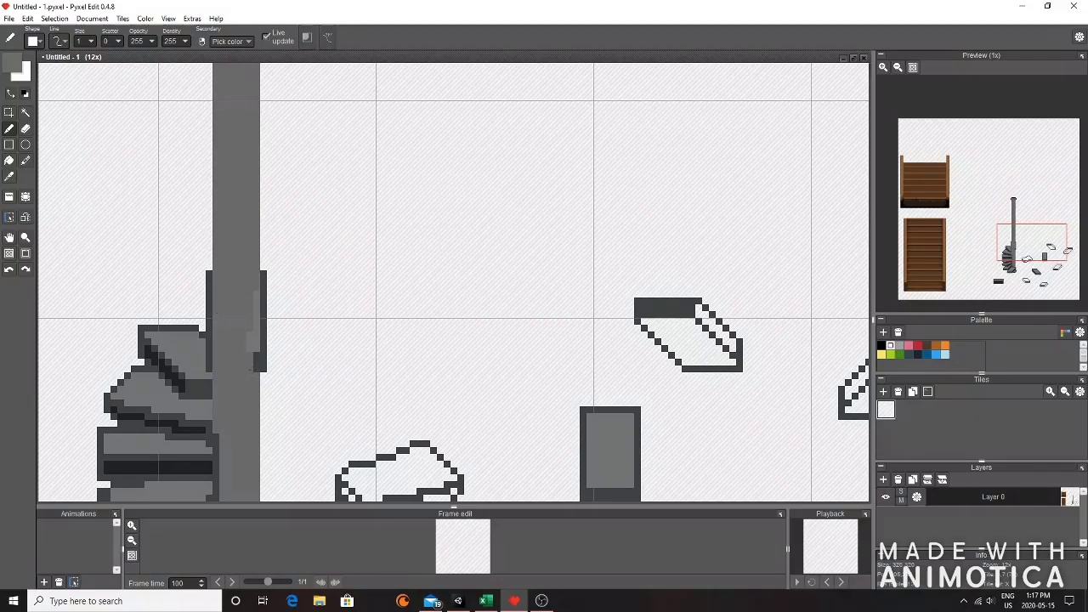
scroll(175, 243, up, 2)
- Erase the upper parts of the two dark edge strips beside the pole and sample their dark grey
key(e)
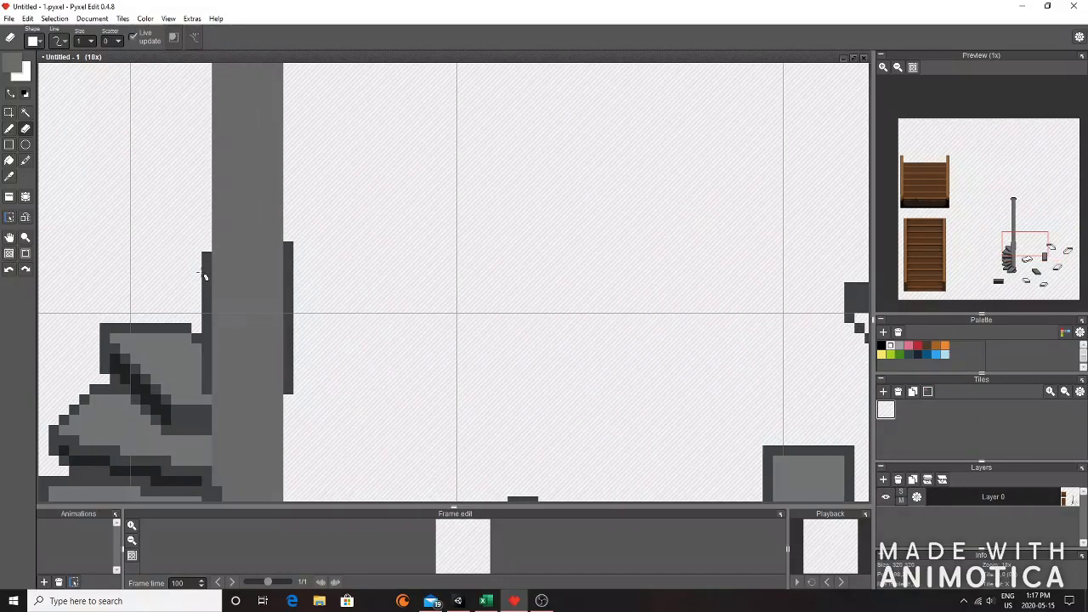
scroll(289, 290, down, 3)
scroll(267, 322, up, 2)
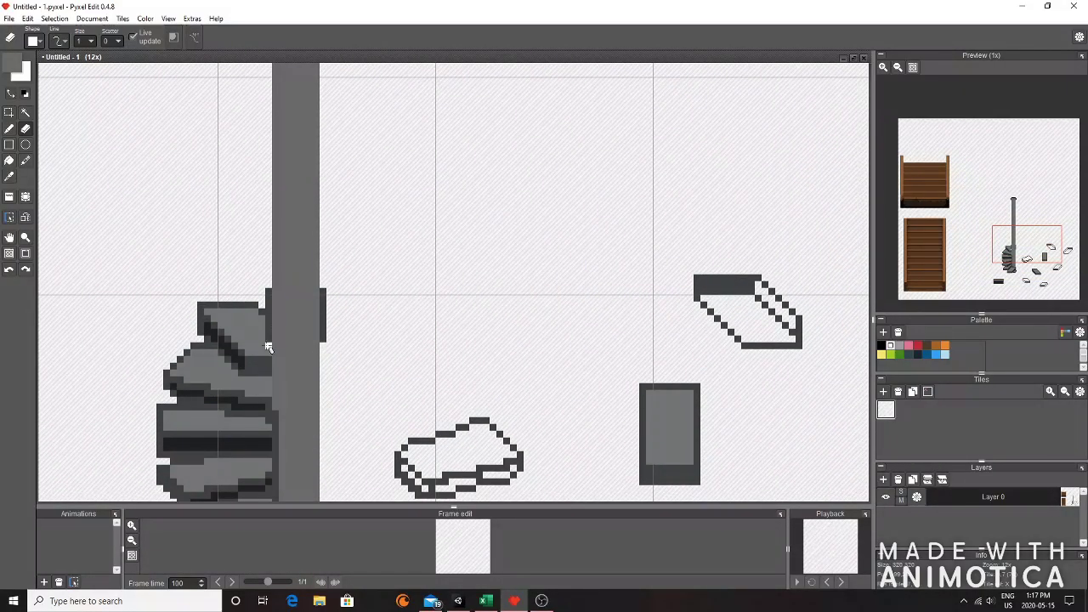
key(b)
alt+click(321, 293)
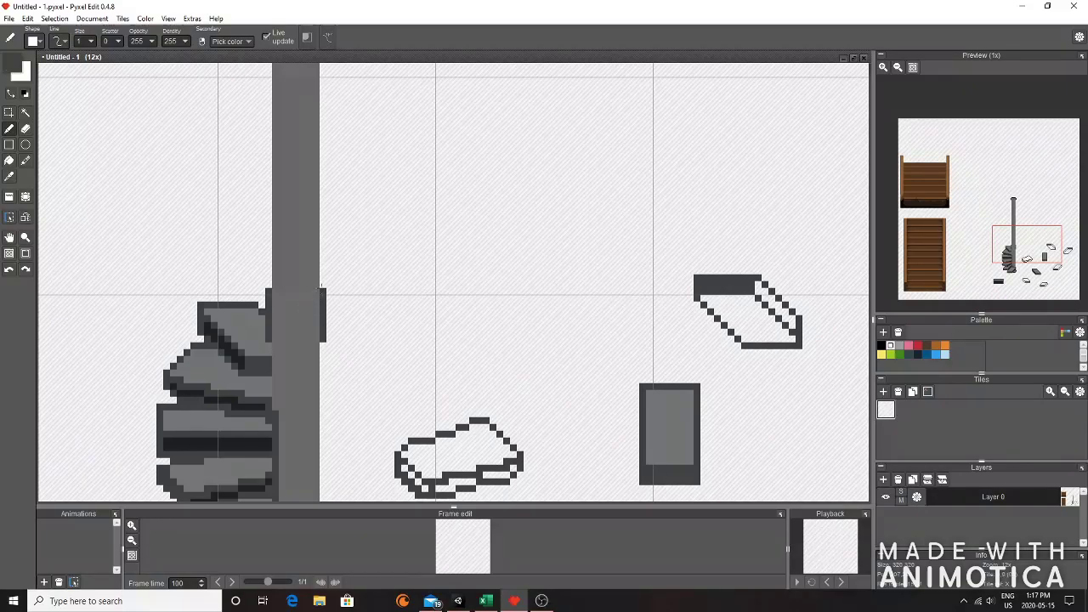
scroll(323, 315, down, 3)
scroll(323, 315, up, 2)
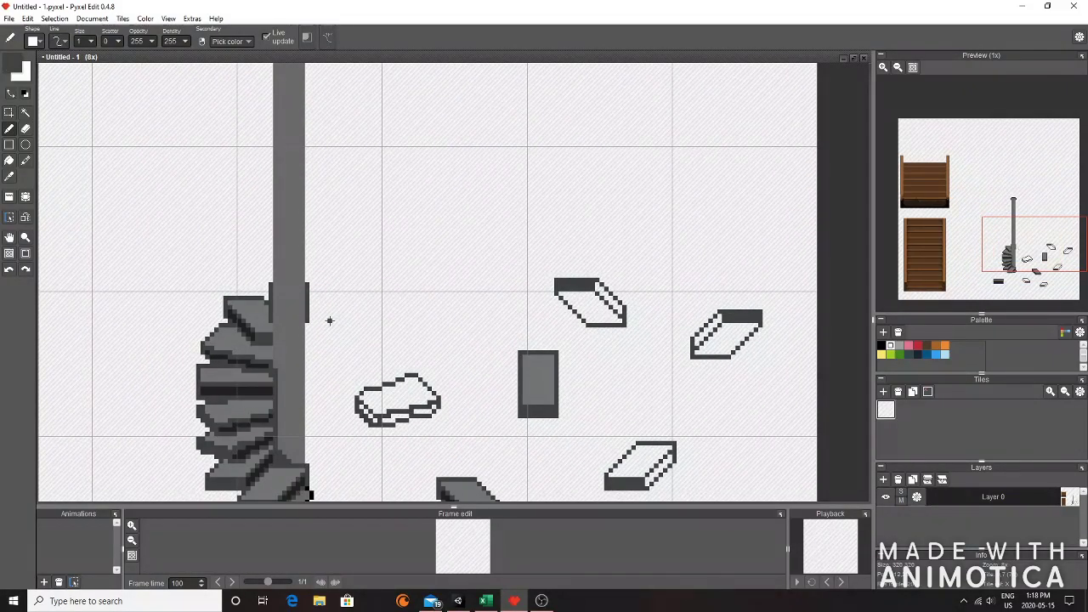
scroll(325, 316, down, 1)
scroll(615, 374, down, 2)
scroll(588, 410, up, 2)
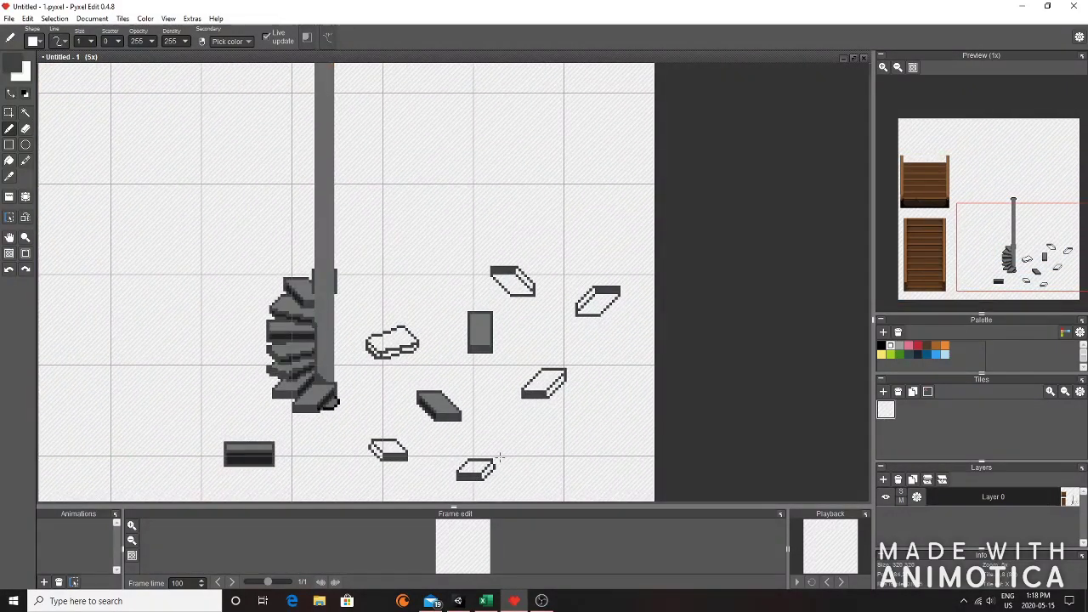
- Place a copy of the small outlined block in the blank area beyond the other loose blocks and flip it vertically
click(8, 111)
mouse_move(359, 427)
mouse_down()
mouse_move(428, 485)
mouse_move(603, 459)
mouse_up()
click(55, 17)
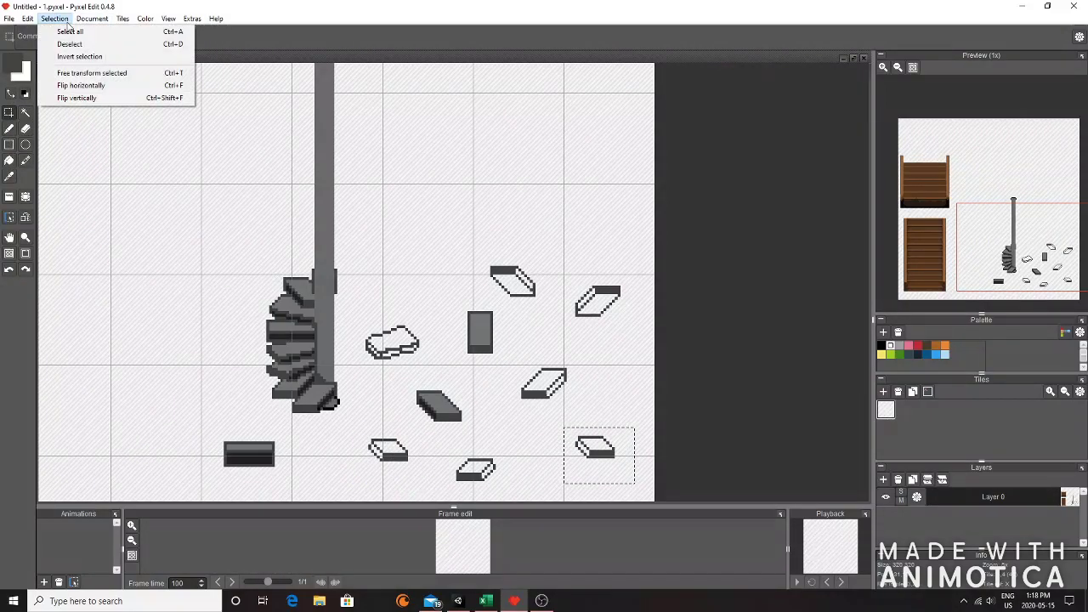
click(95, 93)
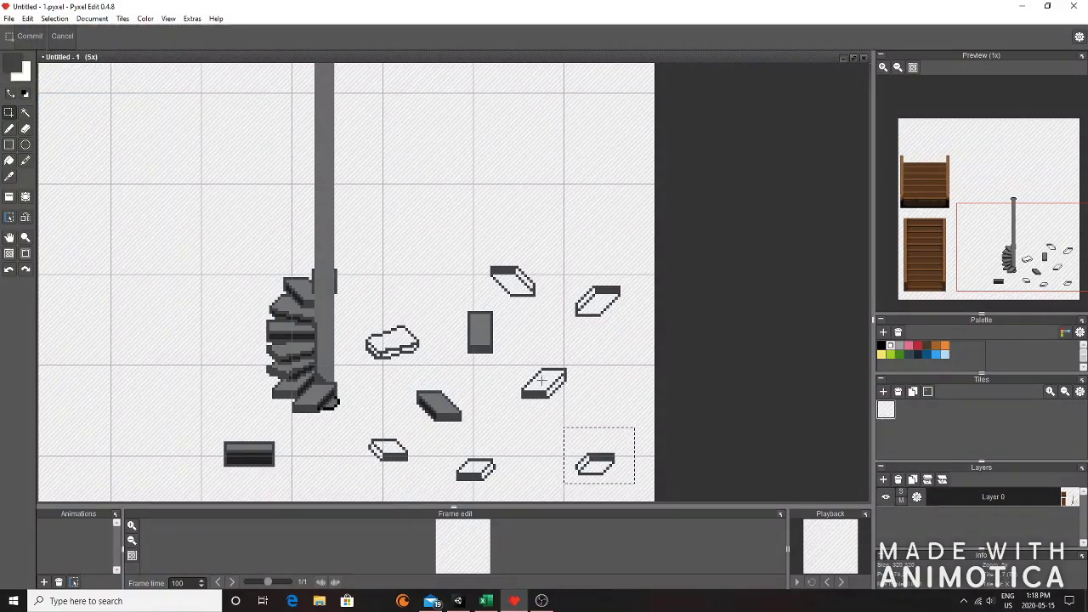
- Fill the flipped small block's face with medium grey and shade its slanted side near-black
scroll(599, 463, up, 4)
click(8, 160)
click(558, 419)
right_click(232, 279)
click(587, 426)
scroll(265, 235, down, 4)
- Copy the filled small block and set the copy against the pole, opposite the top step
click(9, 112)
drag(371, 287, 155, 128)
key(ctrl+c)
key(ctrl+v)
key(Down)
key(Down)
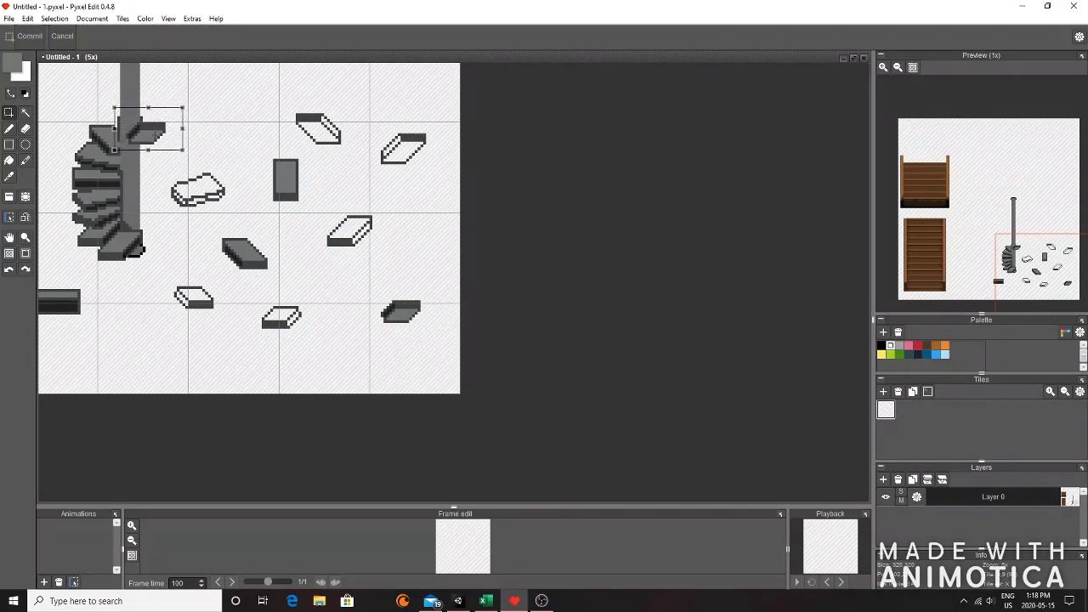
- Move the small block copy away from the pole into the blank area above the loose blocks
key(Right)
key(Right)
key(Right)
key(Right)
key(Right)
key(Right)
key(Right)
key(Right)
key(Right)
key(Right)
key(Right)
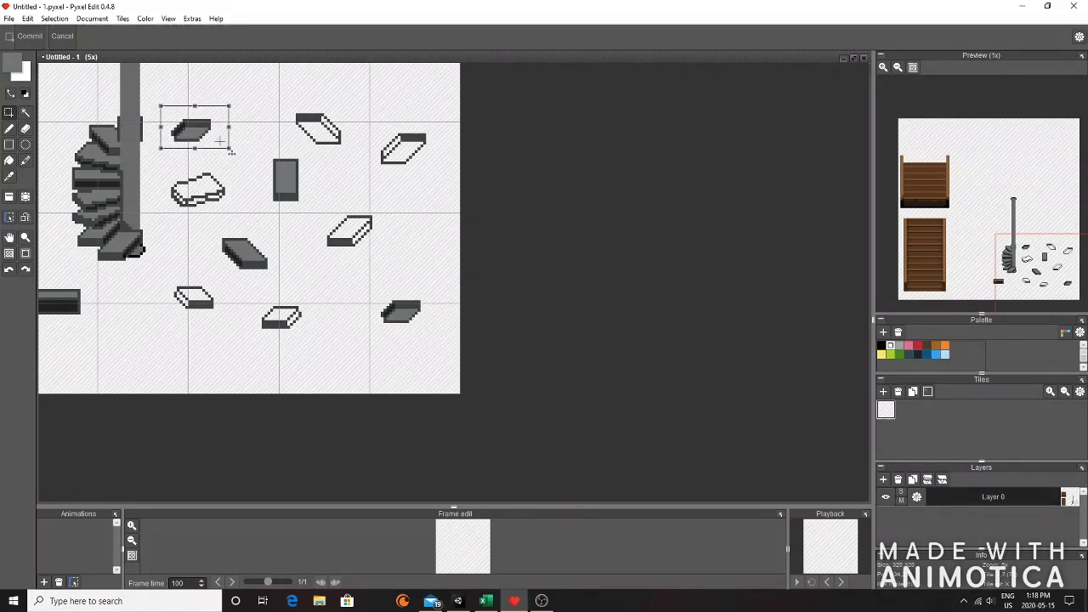
key(space)
drag(285, 274, 622, 387)
scroll(495, 274, up, 3)
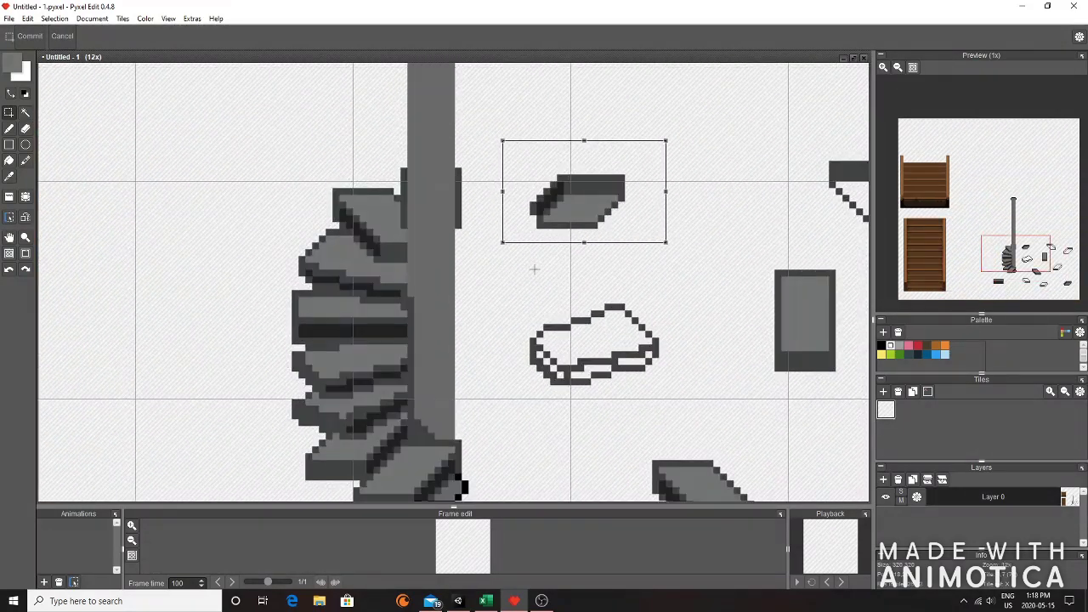
drag(586, 232, 709, 165)
- Fill the right-leaning outlined block with a medium grey face and a near-black slanted side
scroll(610, 196, down, 4)
scroll(695, 225, up, 1)
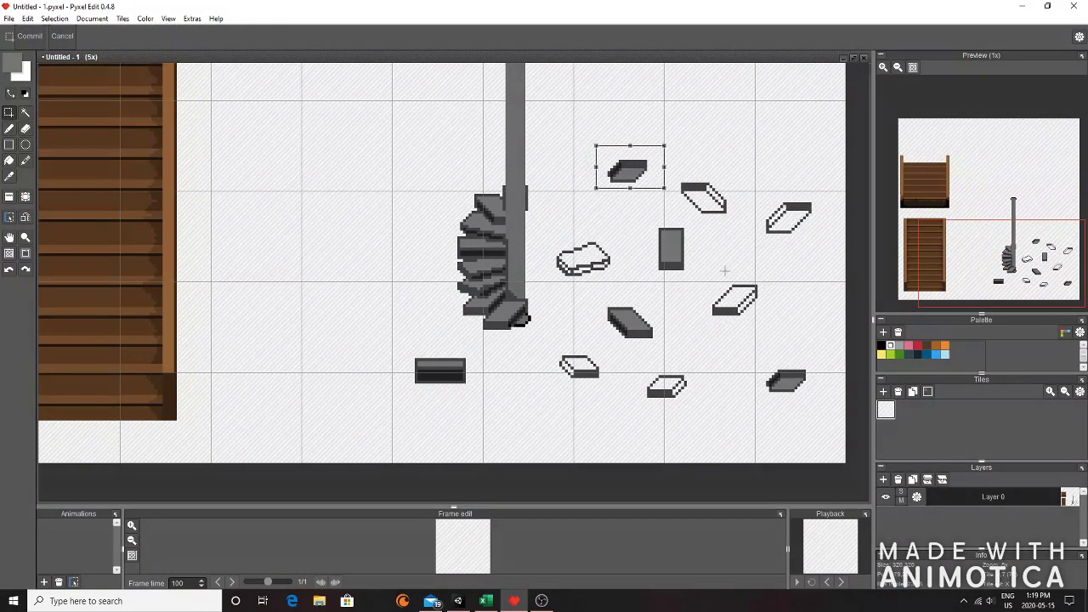
scroll(750, 272, up, 1)
key(f)
click(744, 304)
right_click(659, 238)
click(738, 295)
- Place a copy of the filled right-leaning block against the pole opposite the top step and cover its overlap with the pole's grey
key(s)
click(692, 272)
mouse_move(693, 272)
mouse_down()
mouse_move(771, 327)
mouse_move(531, 211)
mouse_move(504, 185)
mouse_move(501, 210)
mouse_move(531, 179)
mouse_up()
scroll(476, 180, up, 3)
click(745, 264)
click(10, 129)
right_click(534, 307)
scroll(531, 211, down, 4)
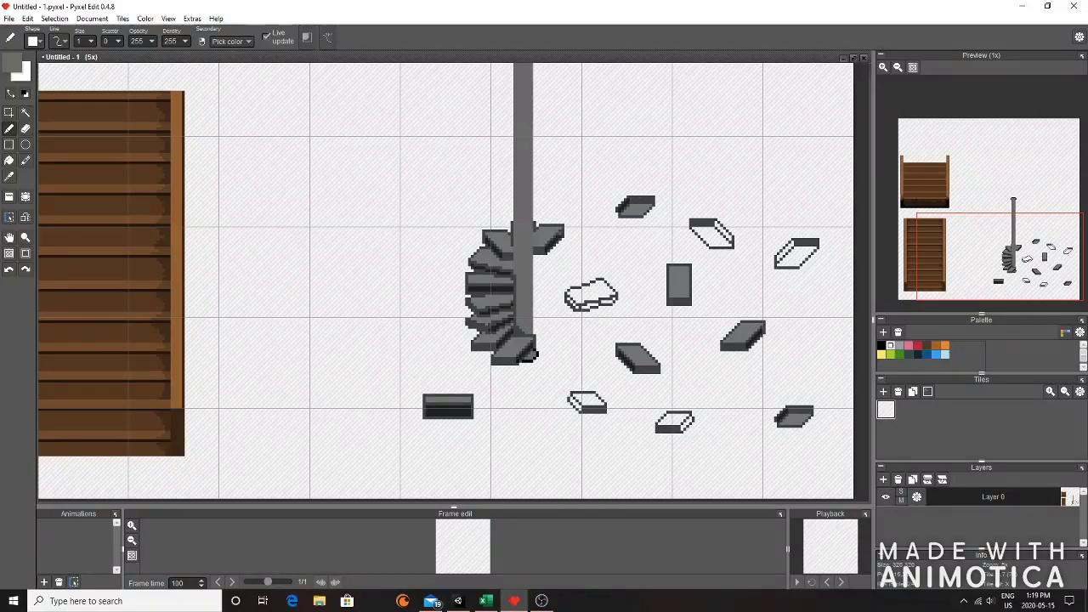
- Fill the irregular outlined block beside the pole with medium grey and shade its front edge
scroll(593, 293, up, 3)
key(f)
click(612, 298)
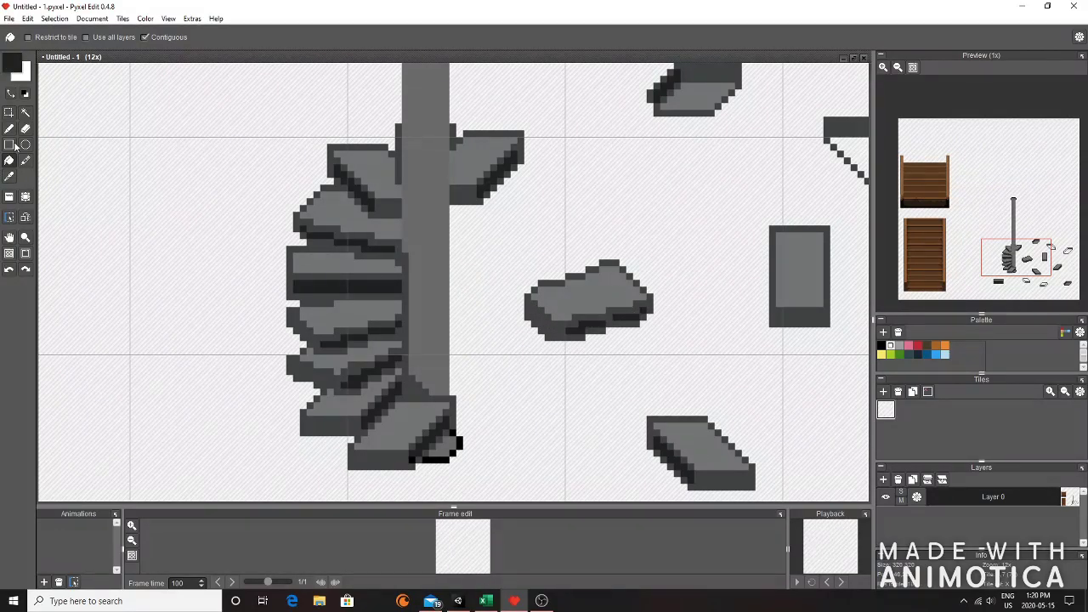
key(b)
scroll(611, 320, down, 2)
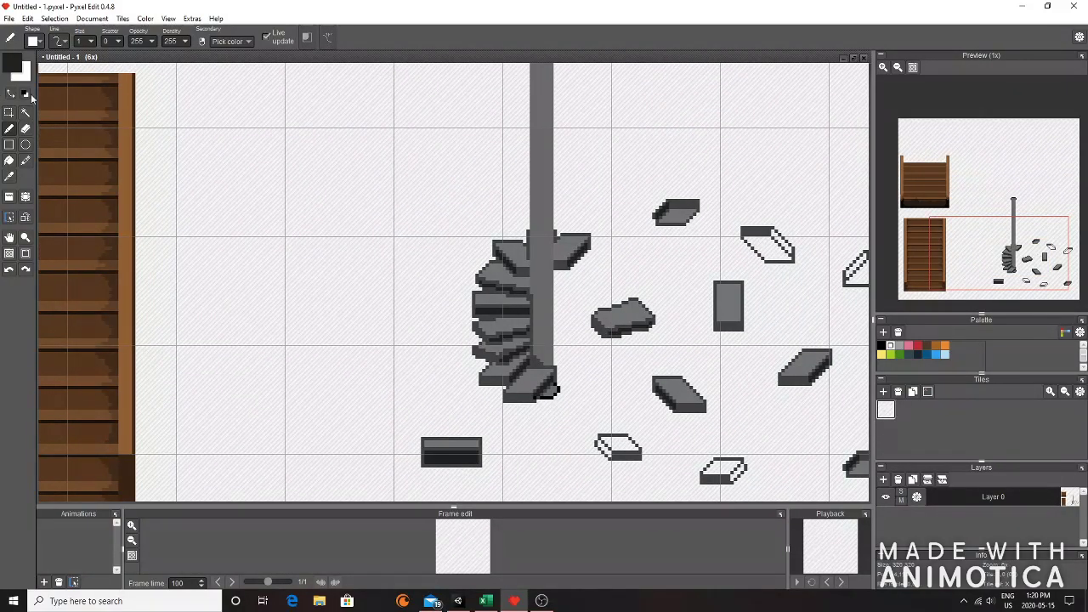
- Place a copy of the filled irregular block in the blank area between the wooden stairs and the spiral
click(9, 113)
drag(576, 287, 682, 344)
key(ctrl+c)
key(ctrl+v)
drag(644, 305, 368, 295)
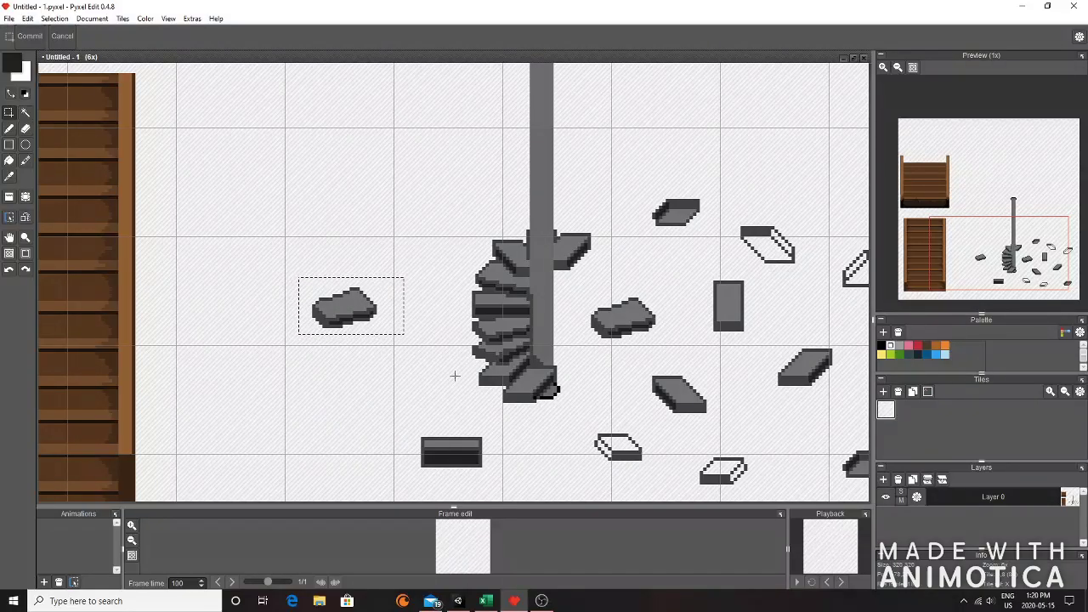
- Try flipping the irregular block copy horizontally, then vertically
click(28, 18)
mouse_move(51, 19)
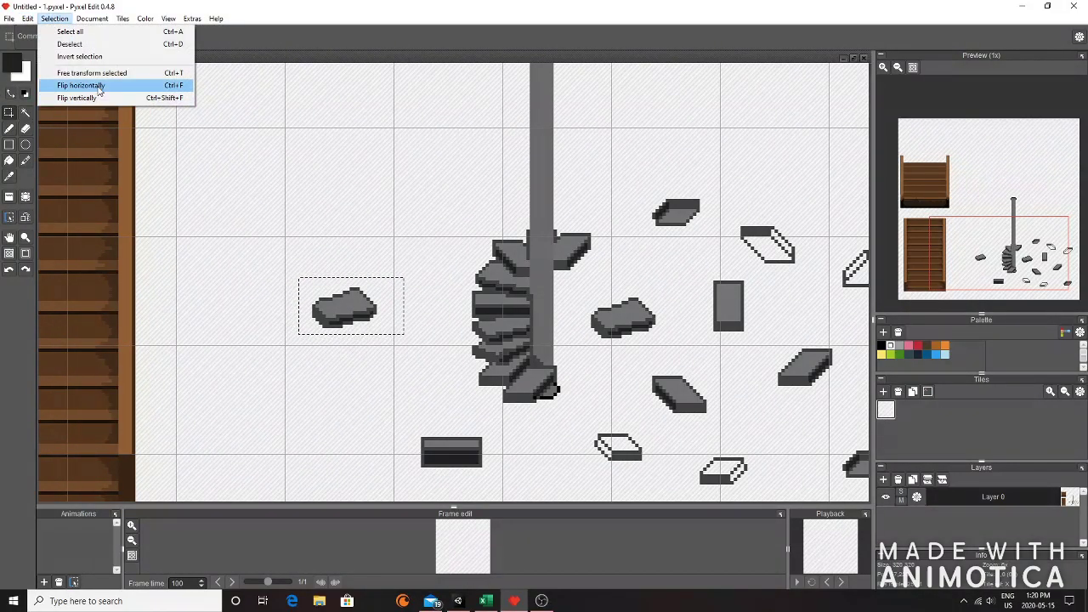
click(99, 87)
click(58, 20)
click(92, 86)
click(56, 20)
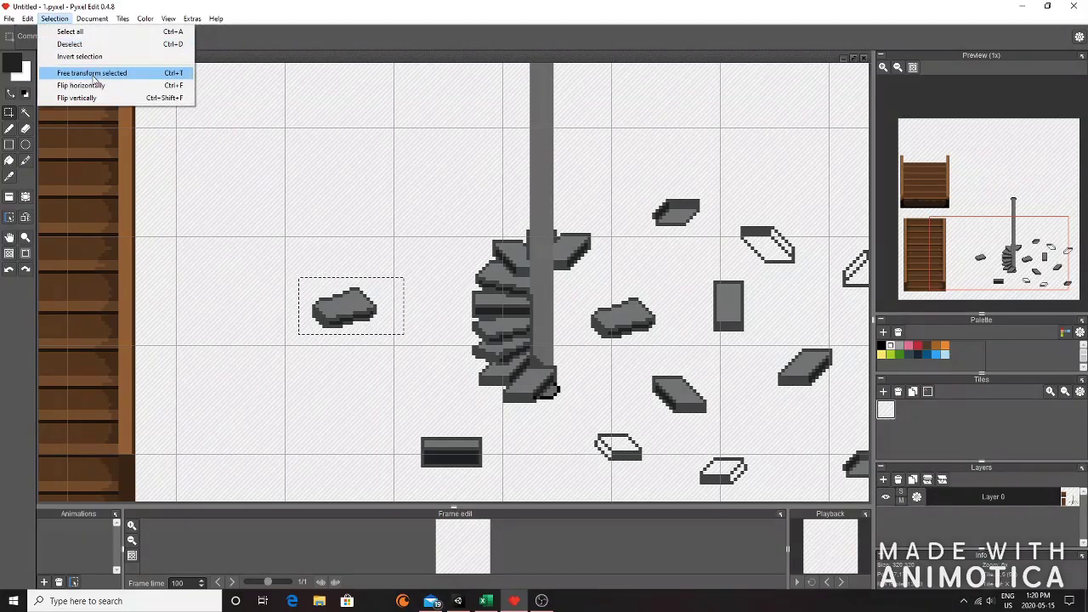
click(92, 97)
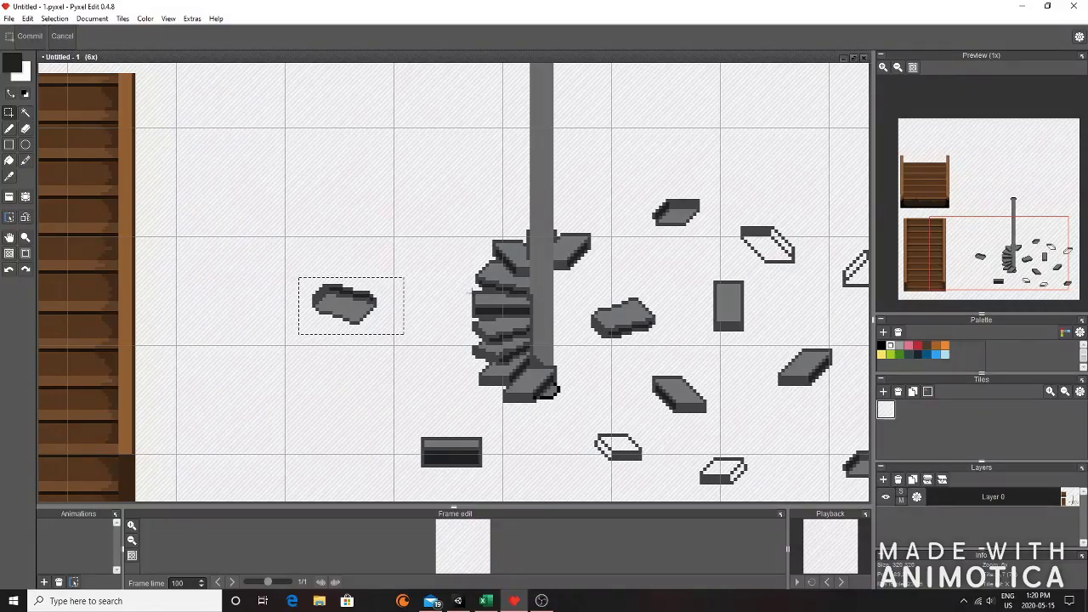
- Extend the outer end of the step below the middle straight step by one pixel, in dark and medium grey
scroll(475, 291, up, 5)
click(23, 129)
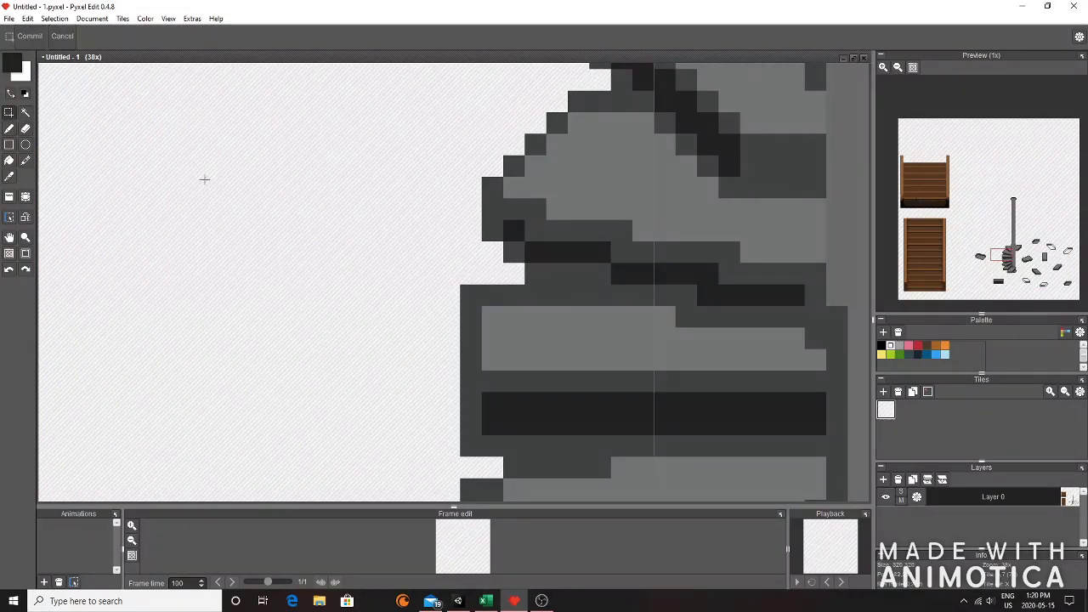
scroll(463, 324, down, 2)
scroll(503, 267, down, 2)
scroll(536, 310, up, 2)
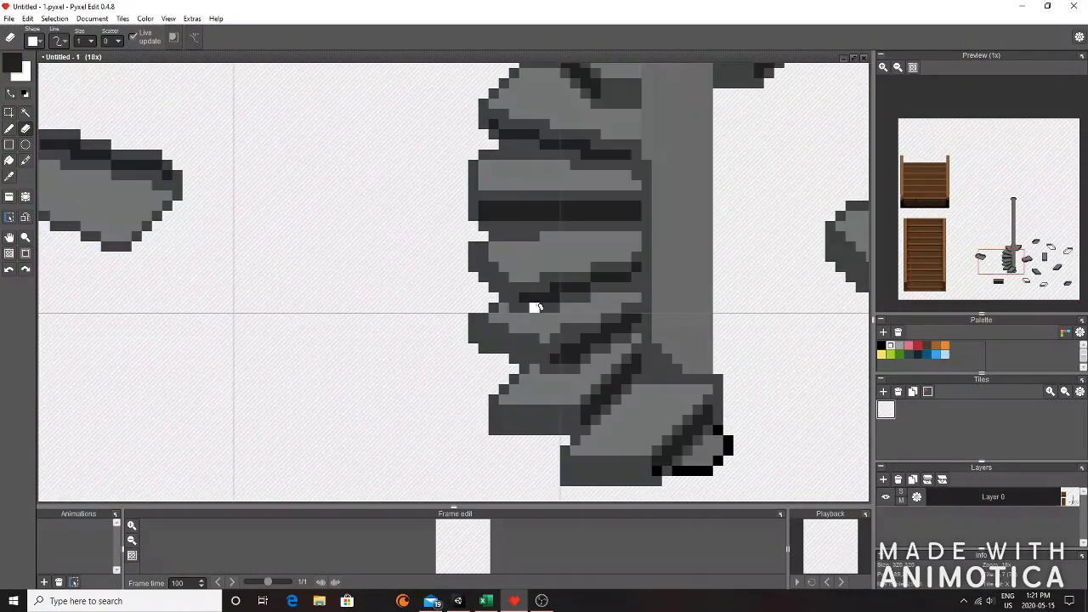
key(b)
click(463, 236)
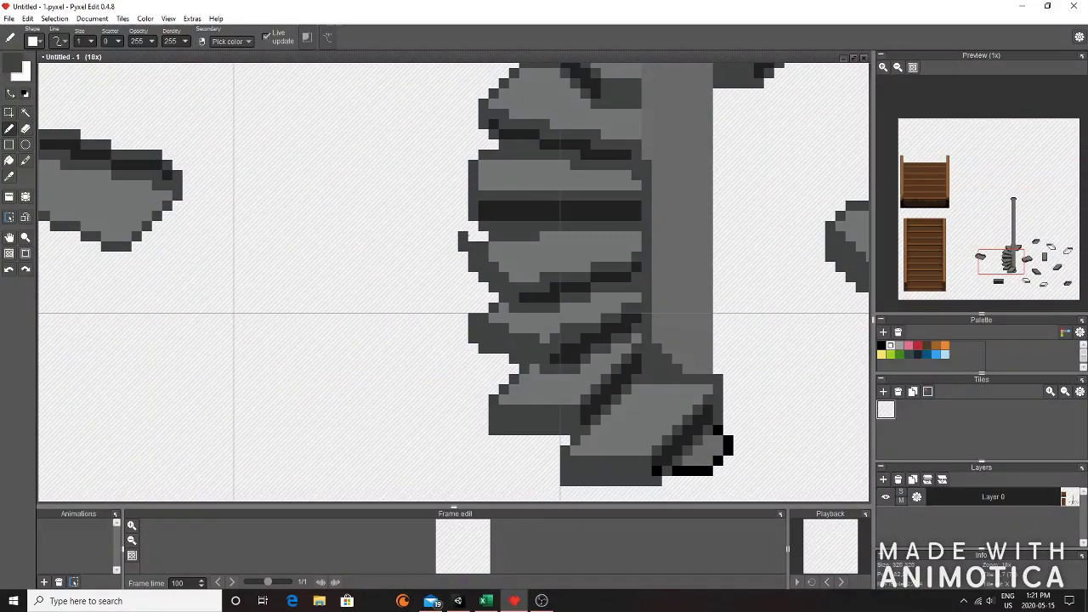
right_click(473, 236)
right_click(484, 257)
click(483, 237)
right_click(523, 264)
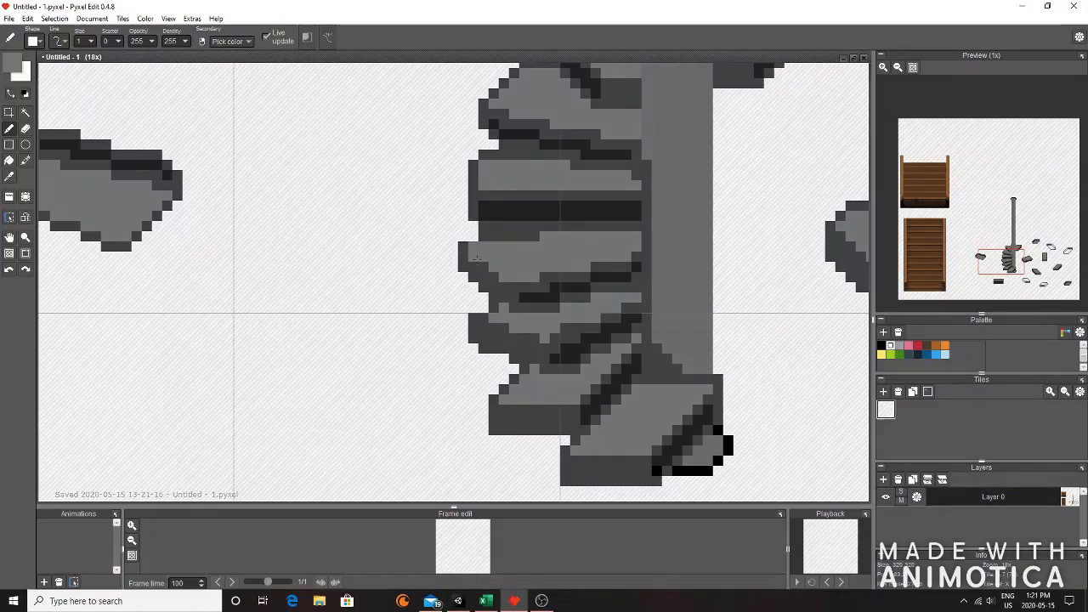
drag(494, 276, 432, 278)
- Extend the near-black shadow under that step toward its outer end and touch up the dark grey edge
right_click(503, 290)
scroll(503, 289, down, 4)
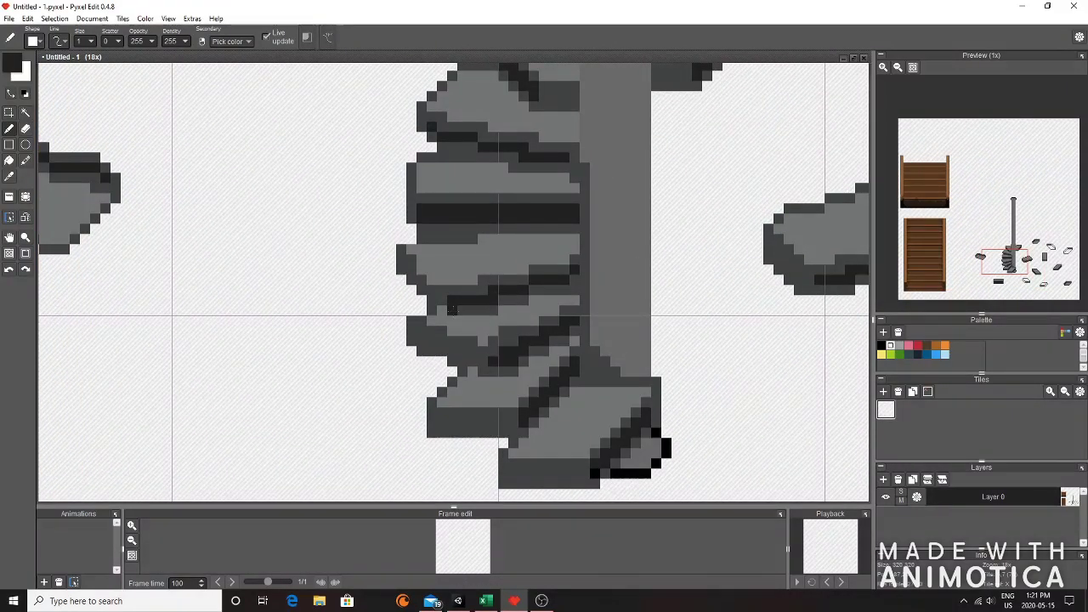
scroll(510, 293, up, 4)
scroll(552, 297, down, 4)
scroll(504, 295, up, 4)
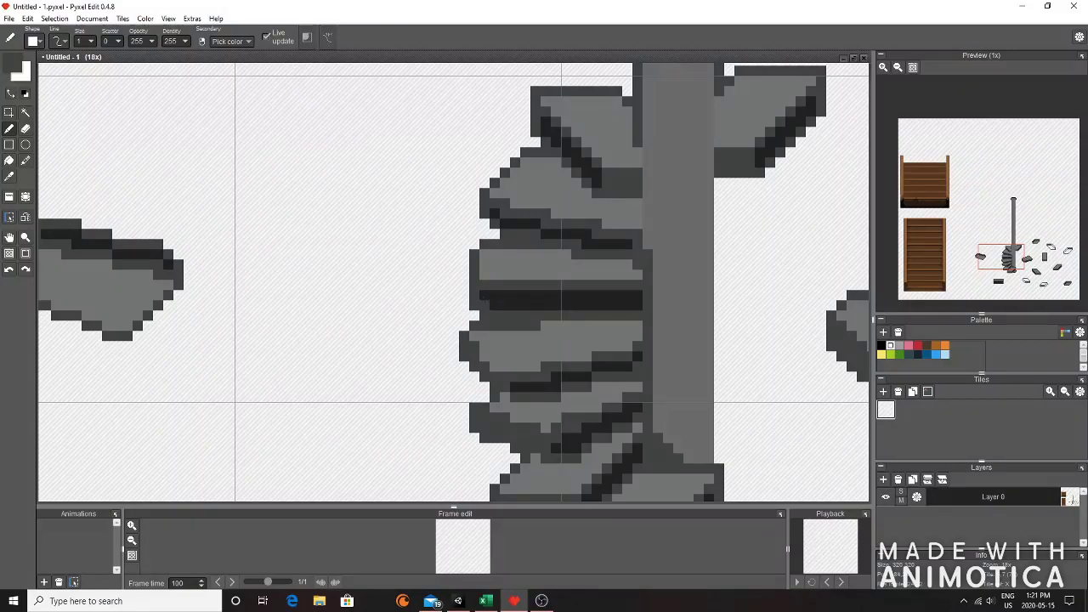
- Try mirroring the vertically flipped irregular block copy horizontally in the blank area beside the spiral
key(e)
scroll(468, 305, down, 4)
scroll(517, 296, up, 2)
scroll(553, 314, down, 4)
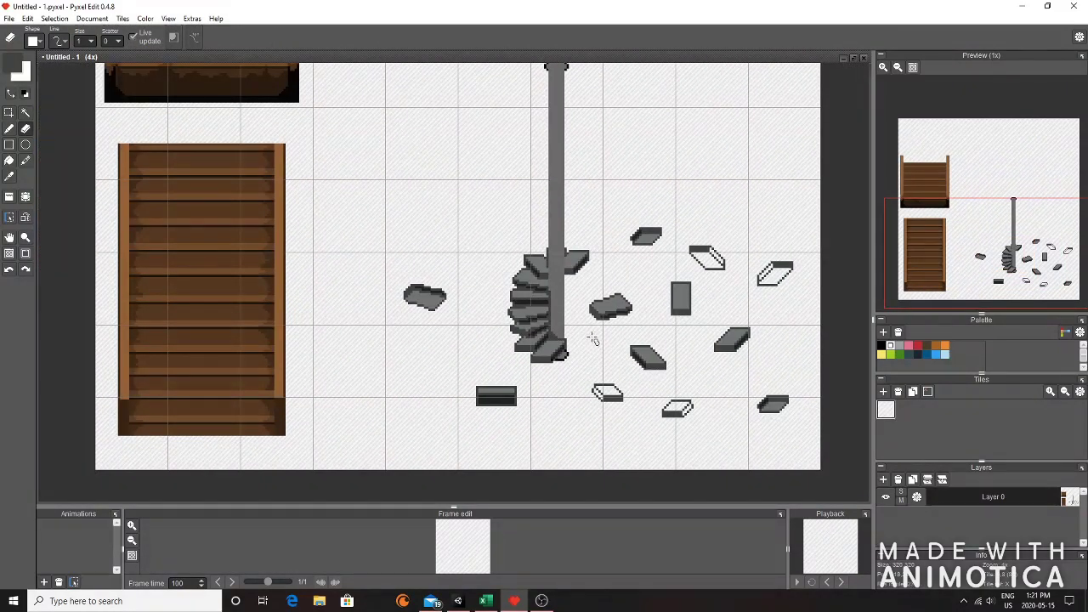
scroll(537, 312, up, 2)
scroll(337, 277, down, 1)
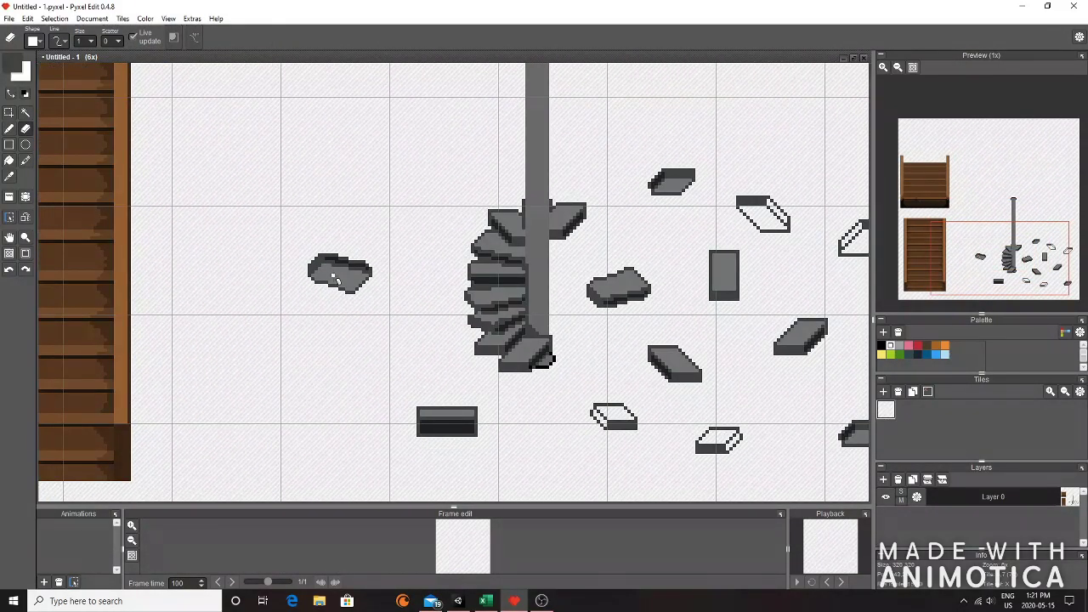
click(9, 112)
drag(282, 222, 393, 317)
mouse_move(350, 280)
mouse_down()
mouse_move(574, 239)
mouse_move(265, 218)
mouse_move(319, 260)
mouse_up()
click(54, 19)
click(114, 87)
click(352, 313)
click(56, 19)
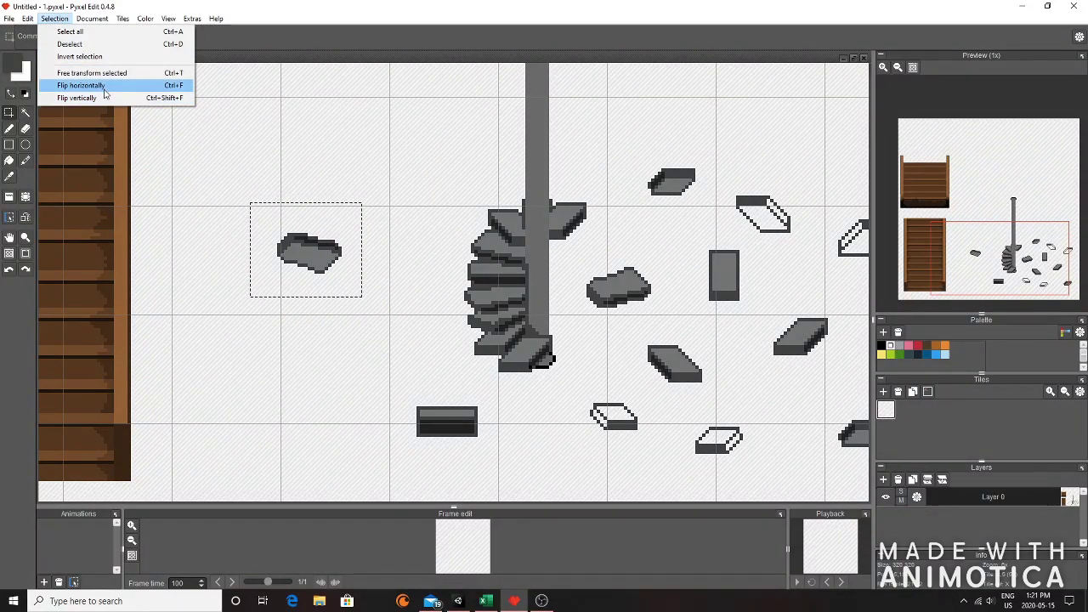
click(105, 93)
mouse_move(375, 255)
mouse_down()
mouse_move(667, 201)
mouse_move(375, 255)
mouse_up()
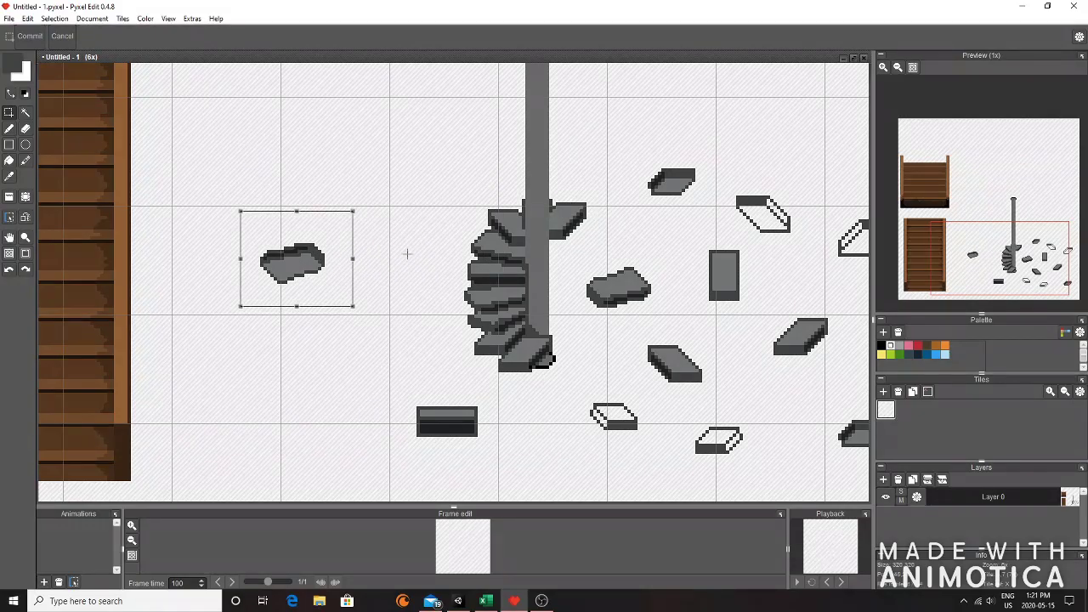
- Flip the irregular block copy back to its original orientation and place it against the pole, over the right-leaning step
click(55, 18)
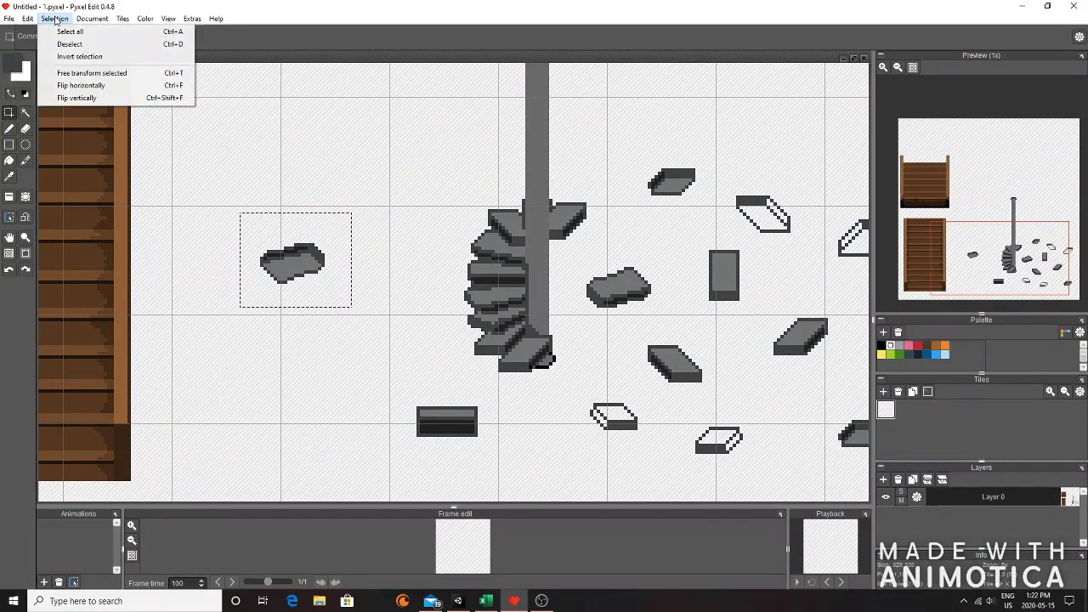
click(76, 97)
click(54, 18)
click(111, 93)
drag(293, 258, 576, 223)
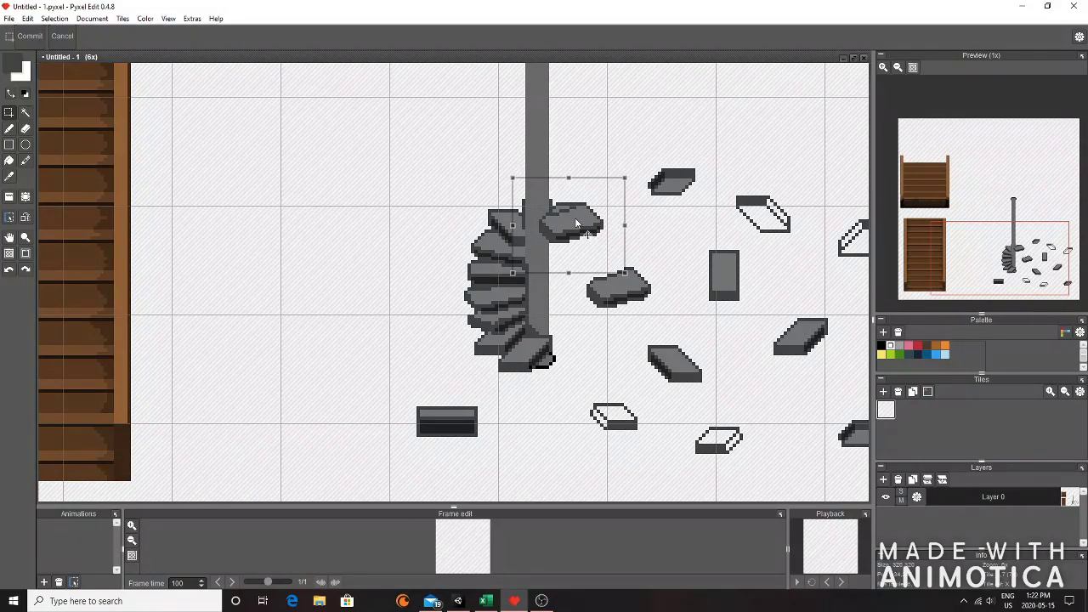
click(655, 228)
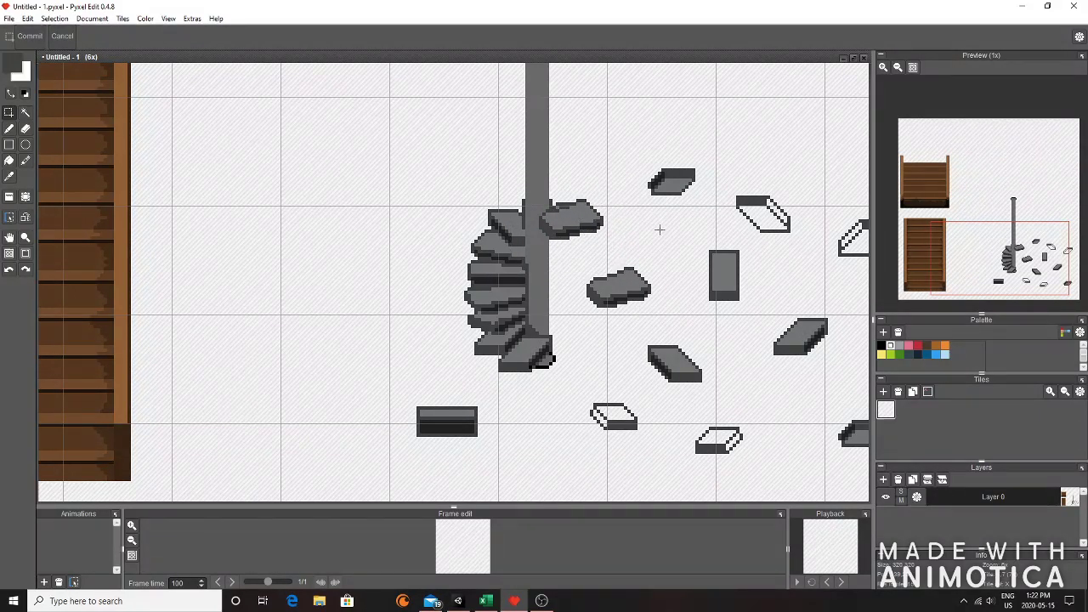
- Paint a dark grey front edge and a near-black shadow band along the underside of the newly placed step
scroll(608, 218, up, 2)
scroll(582, 264, up, 2)
click(8, 128)
drag(398, 182, 607, 144)
alt+click(549, 190)
drag(459, 204, 612, 158)
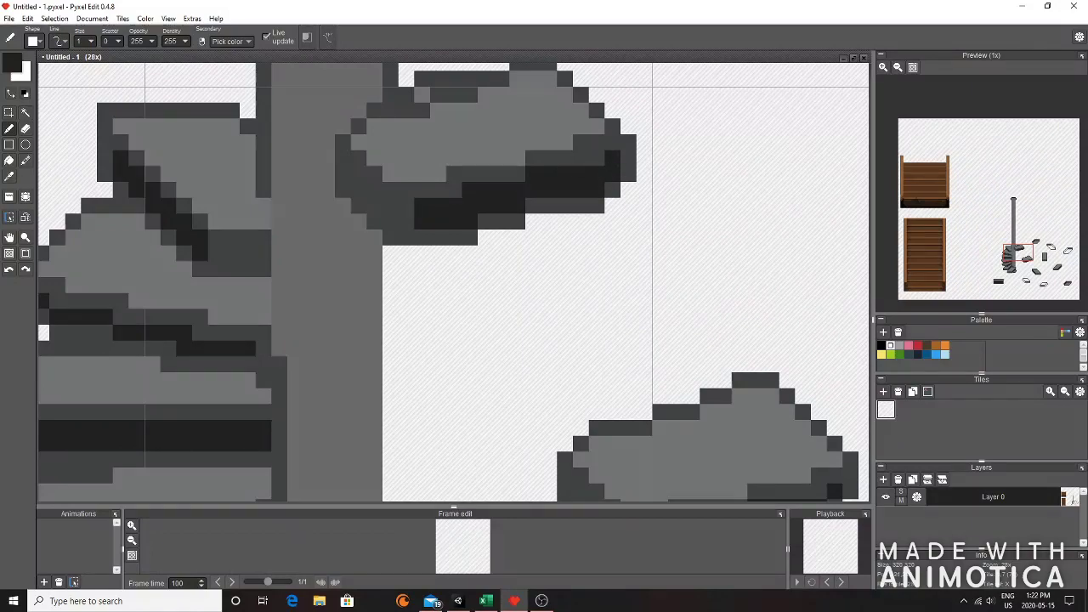
- Erase the leftover dark grey outline below the new step's near-black shadow band
key(e)
mouse_move(399, 238)
mouse_down()
mouse_move(478, 244)
mouse_move(633, 187)
mouse_up()
scroll(637, 189, down, 3)
scroll(416, 206, up, 5)
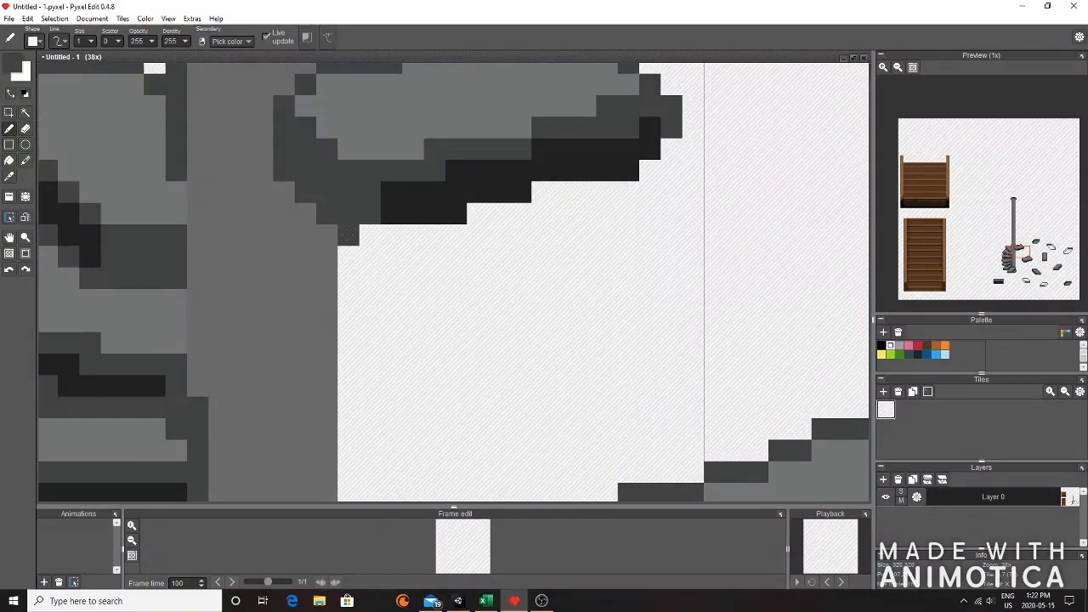
- Paint a dark grey lower edge beneath the near-black shadow band of the newest step beside the pole and erase stray pixels
key(b)
mouse_move(353, 221)
mouse_down()
mouse_move(424, 223)
mouse_move(566, 174)
mouse_move(636, 168)
mouse_move(666, 146)
mouse_up()
scroll(671, 148, down, 3)
scroll(684, 150, up, 5)
key(e)
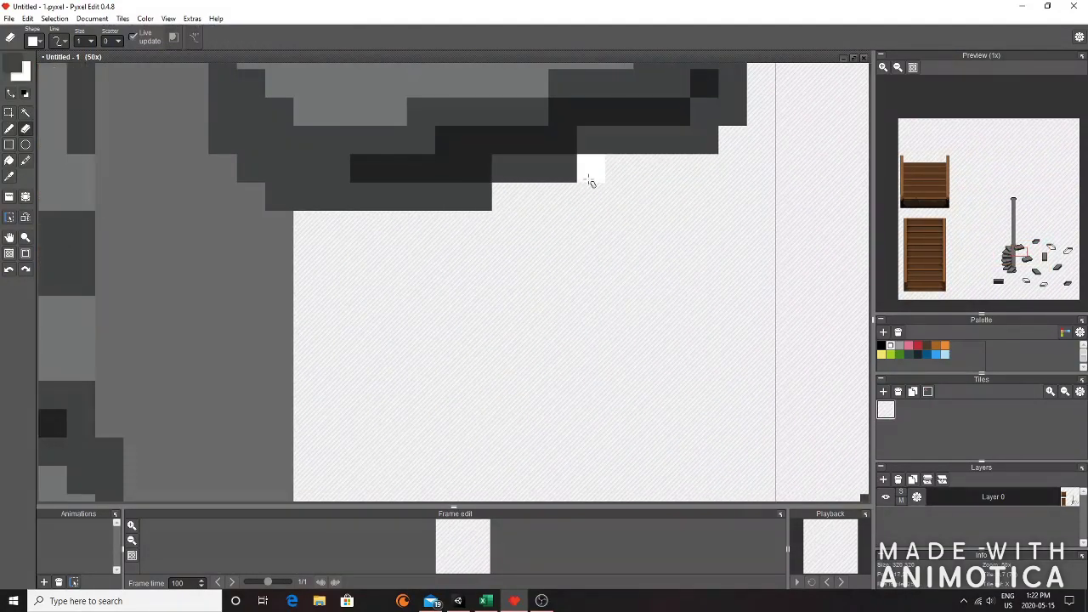
scroll(740, 123, down, 3)
key(b)
scroll(680, 119, down, 3)
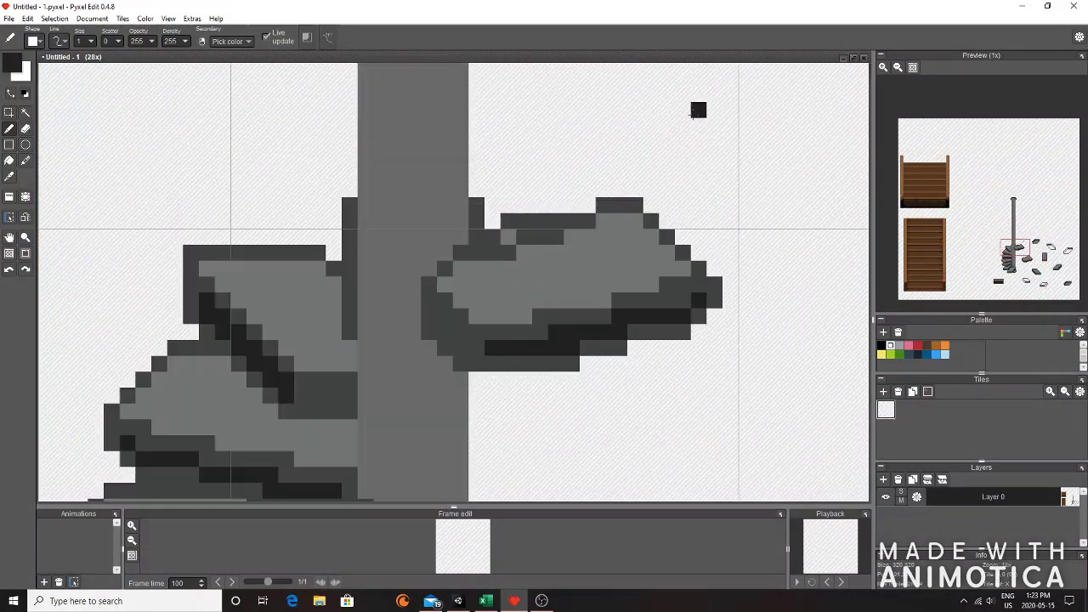
- Repaint the pole's grey over the step's lower inner corner and clean up its dark grey edge against the pole
scroll(590, 401, up, 3)
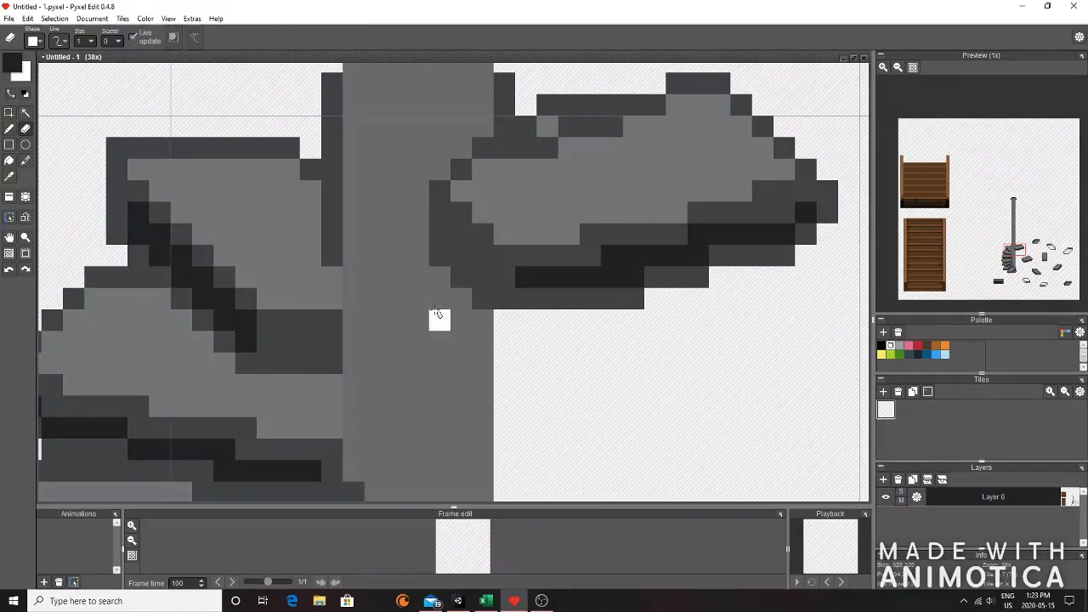
scroll(361, 188, down, 5)
scroll(361, 188, up, 4)
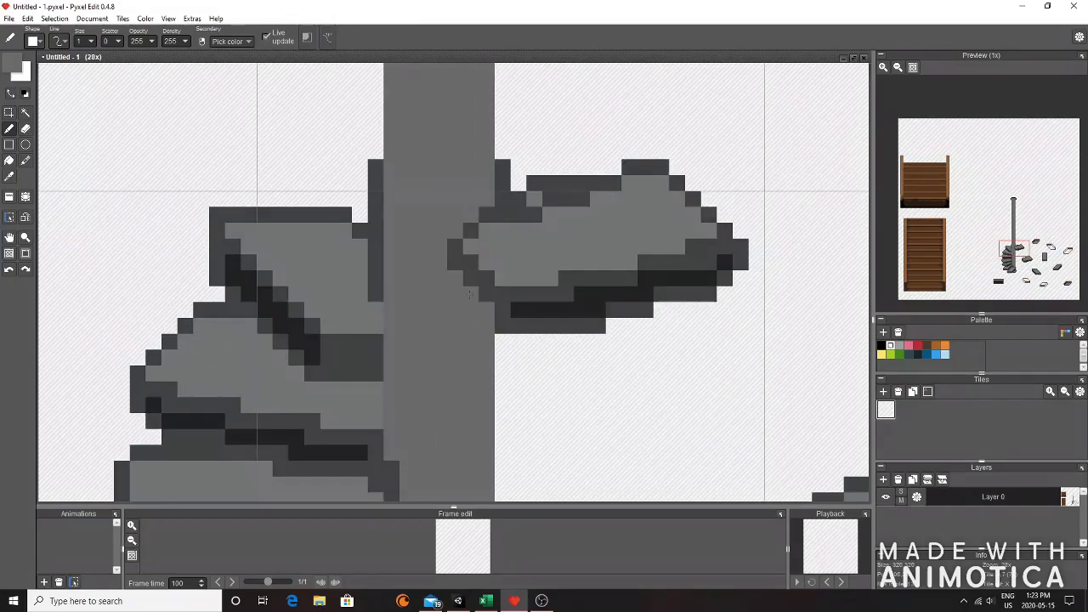
scroll(486, 345, down, 3)
scroll(481, 315, up, 4)
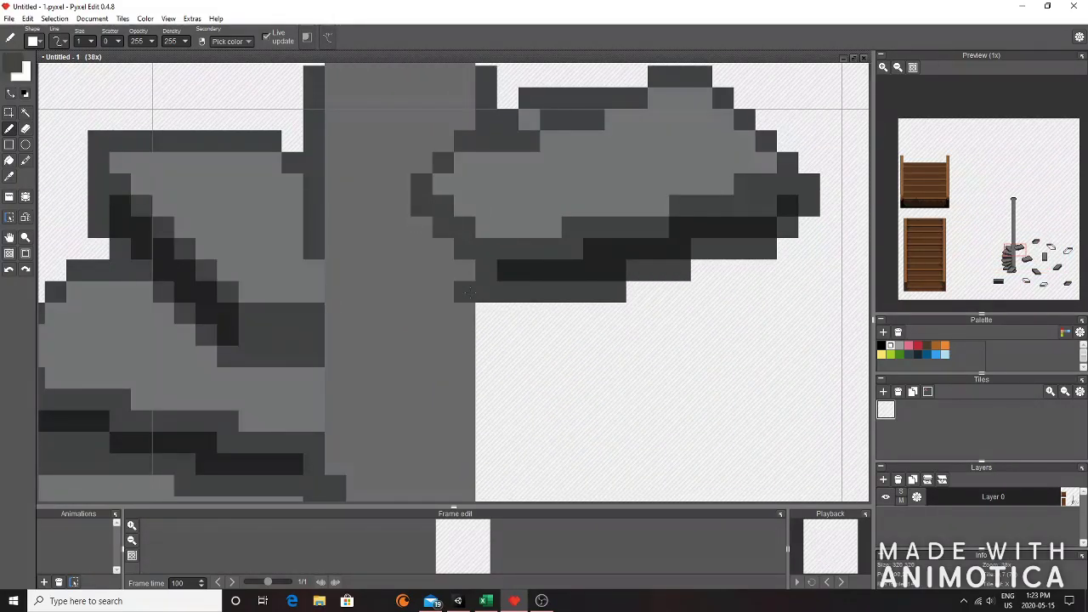
scroll(552, 327, down, 4)
scroll(612, 336, up, 2)
scroll(608, 333, up, 1)
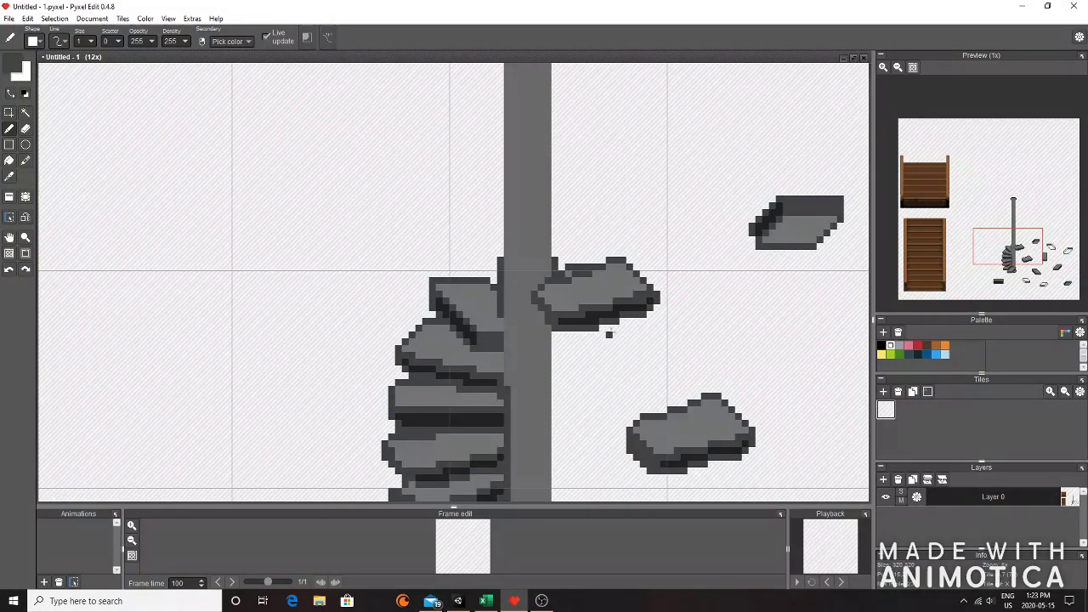
scroll(711, 283, down, 4)
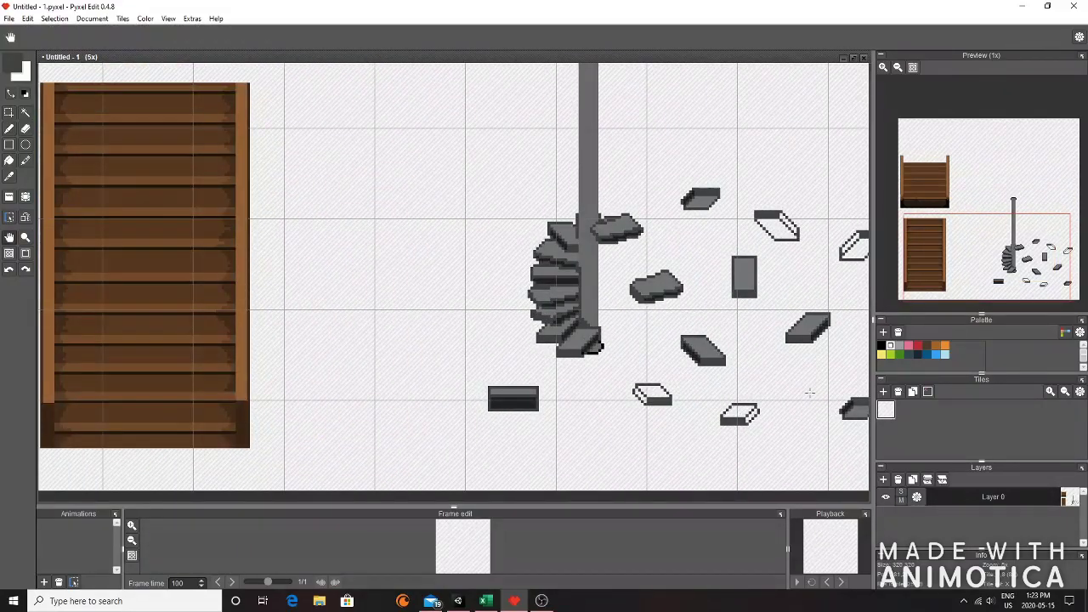
scroll(680, 386, up, 2)
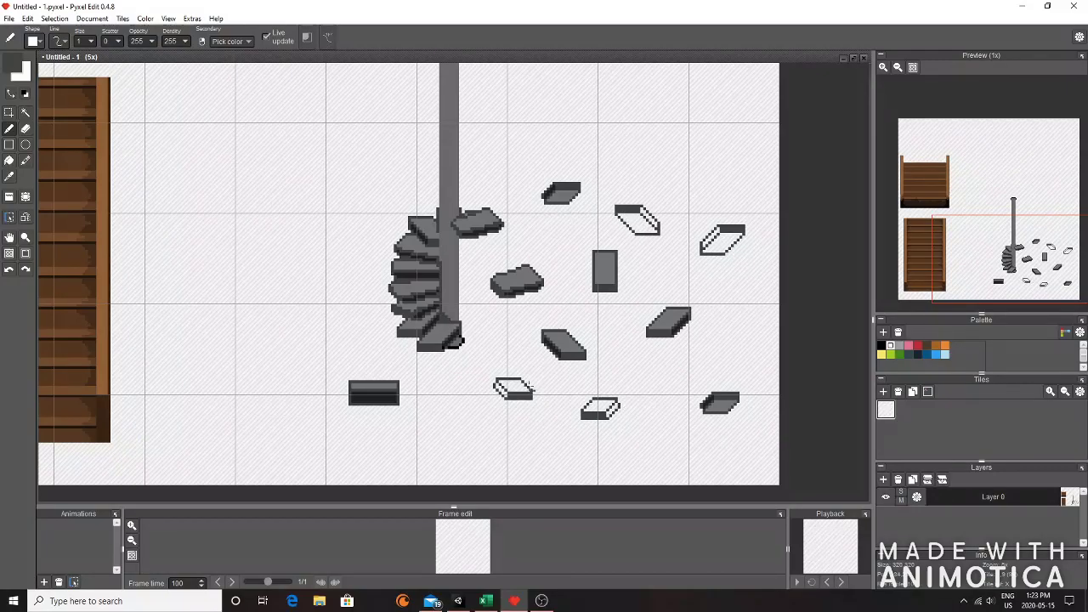
click(8, 111)
drag(465, 360, 540, 405)
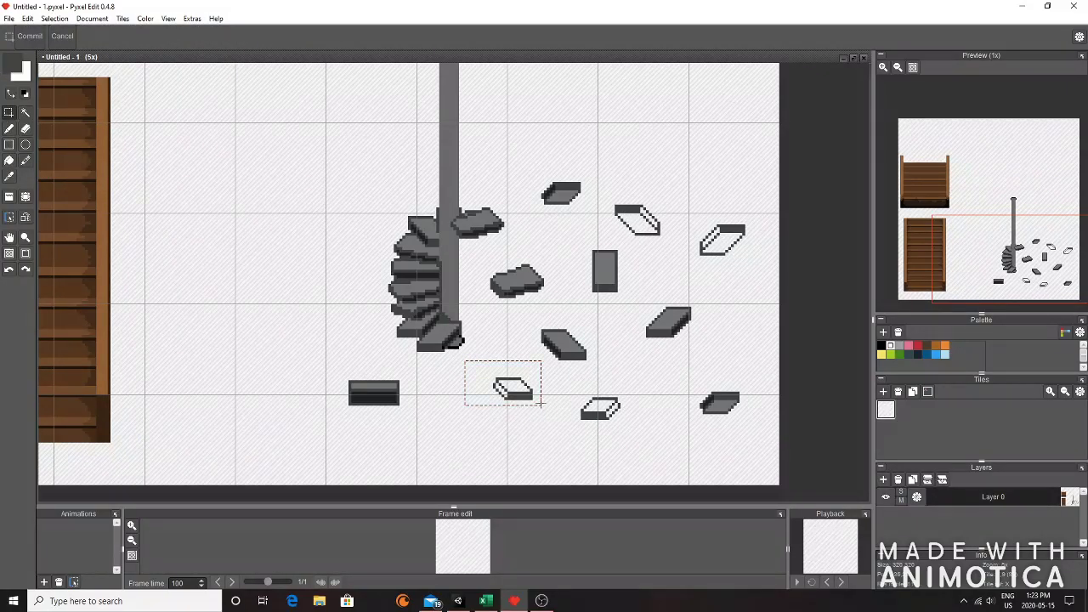
key(ctrl+c)
key(ctrl+v)
drag(459, 220, 265, 320)
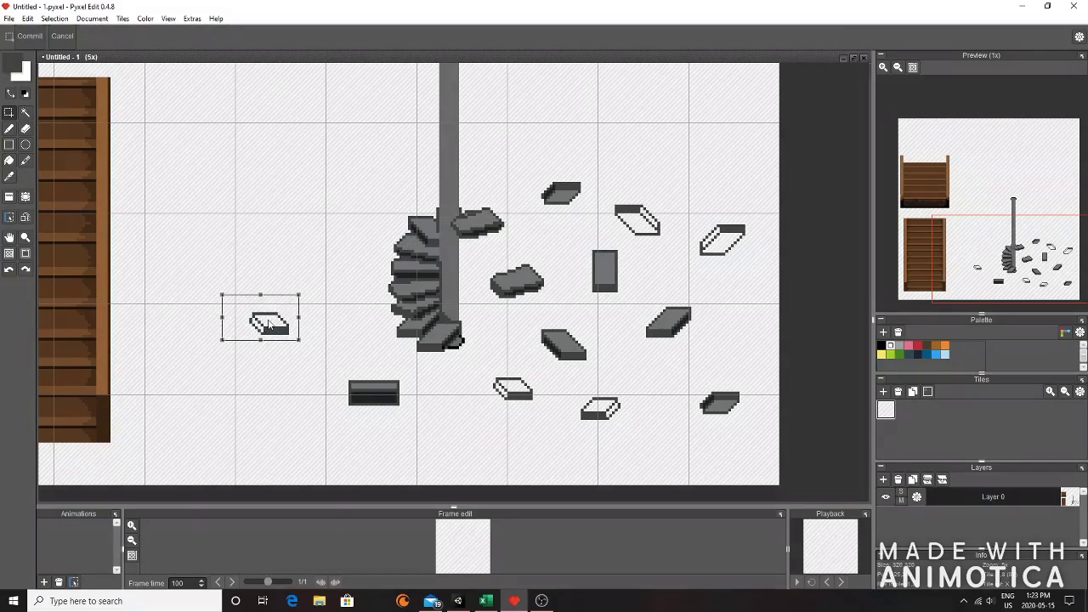
key(ctrl+z)
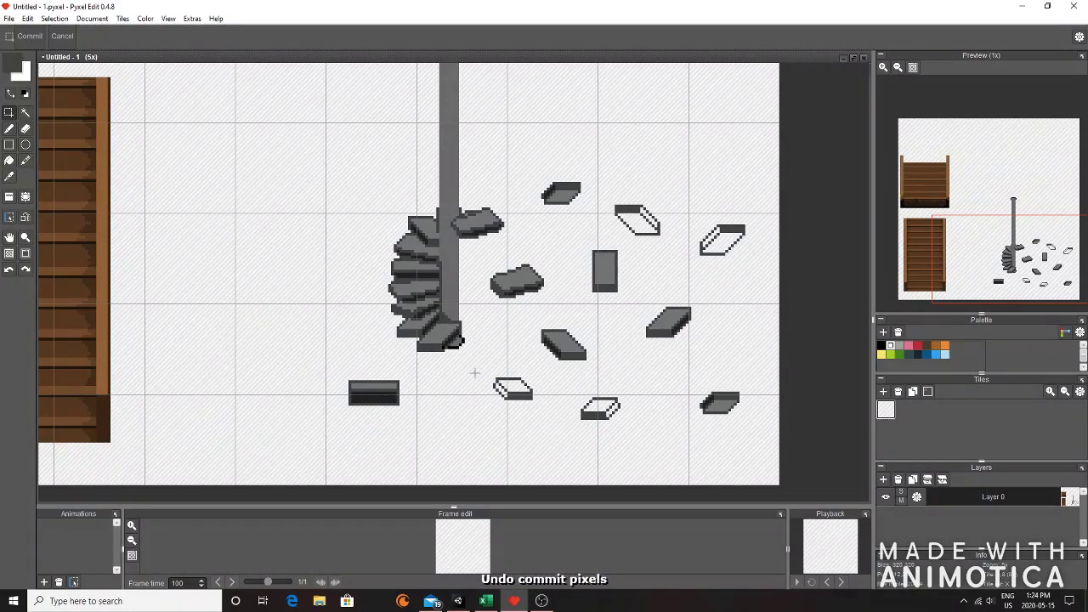
- Fill the small outlined block below the spiral with a mid-grey top and a near-black side
click(10, 129)
right_click(374, 386)
click(10, 161)
click(515, 386)
right_click(391, 396)
- Place a copy of the newly filled small block in the blank area to the left of the spiral
click(7, 113)
drag(478, 369, 551, 413)
key(ctrl+c)
key(ctrl+v)
drag(473, 222, 331, 244)
click(336, 307)
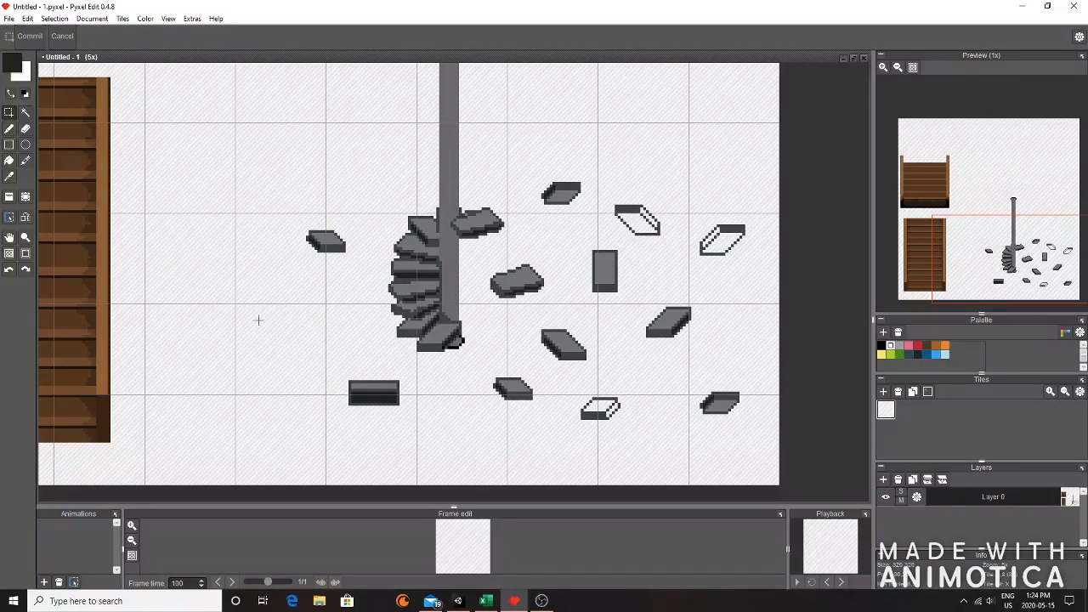
- Try placing a horizontally mirrored copy of the irregular block over the step on the pole's right side
drag(479, 256, 564, 311)
mouse_move(535, 293)
mouse_down()
mouse_move(544, 293)
mouse_move(305, 323)
mouse_up()
key(ctrl+c)
key(ctrl+v)
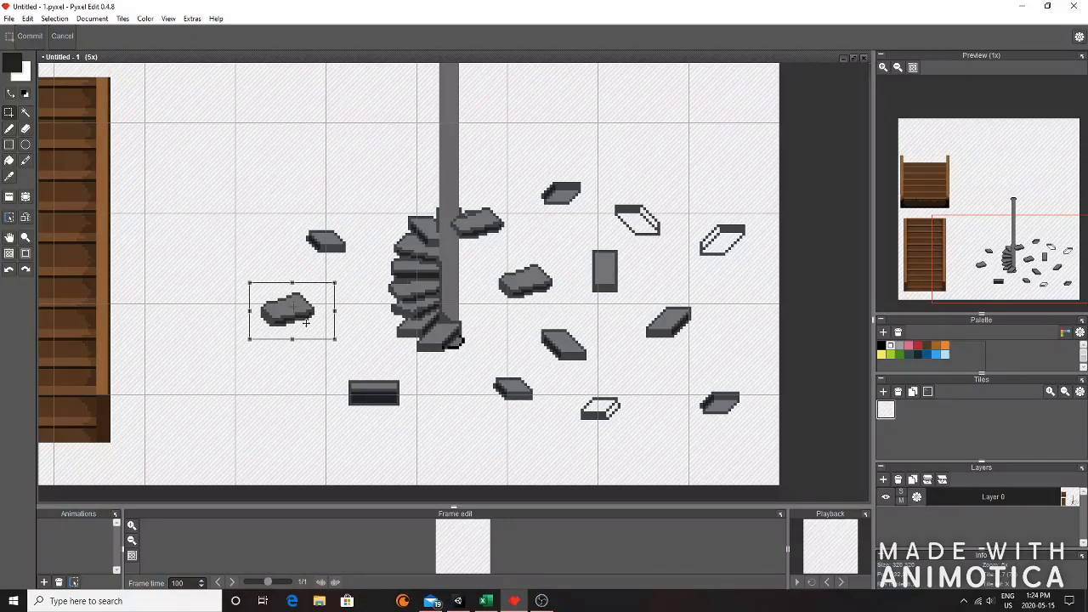
click(54, 18)
click(76, 85)
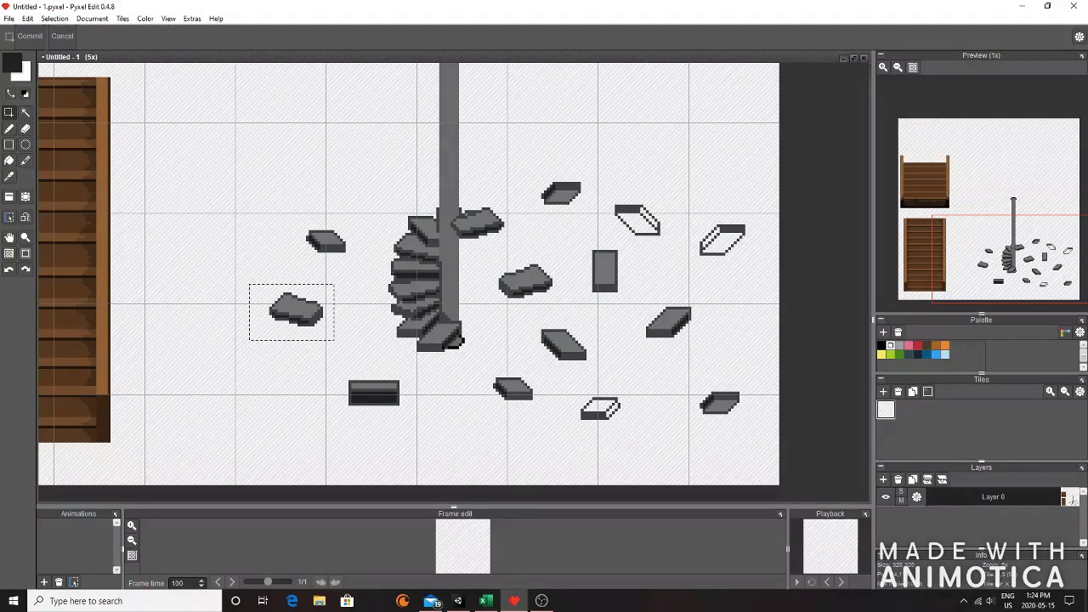
drag(291, 313, 474, 233)
click(378, 194)
- Try the small block copy over the pole, move it back to the blank area, and undo these placements along with the mirrored block
mouse_move(297, 219)
mouse_down()
mouse_move(366, 263)
mouse_move(457, 236)
mouse_up()
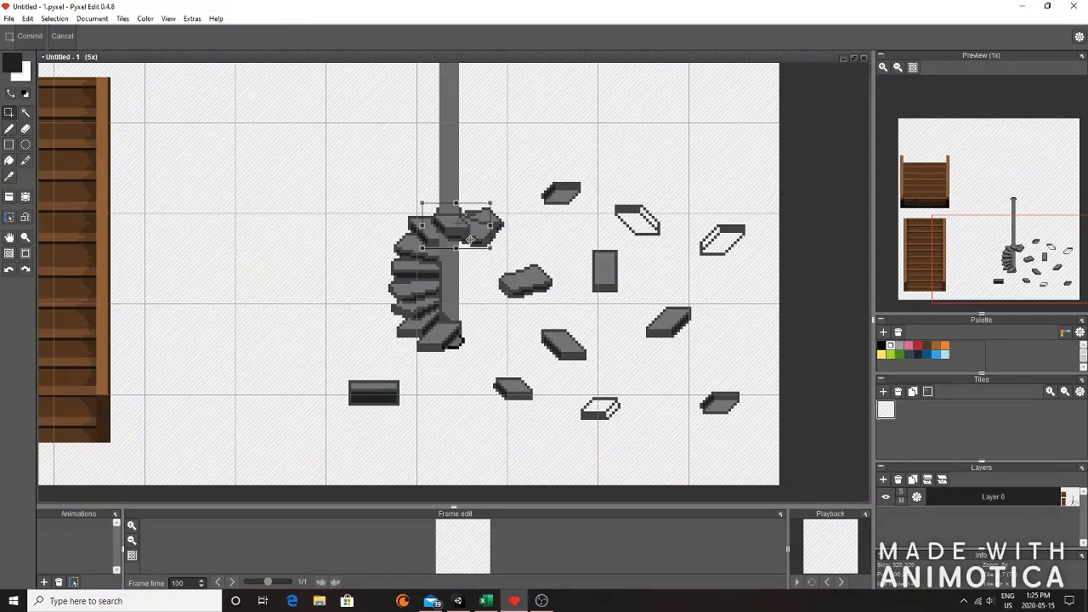
drag(465, 245, 249, 354)
click(257, 411)
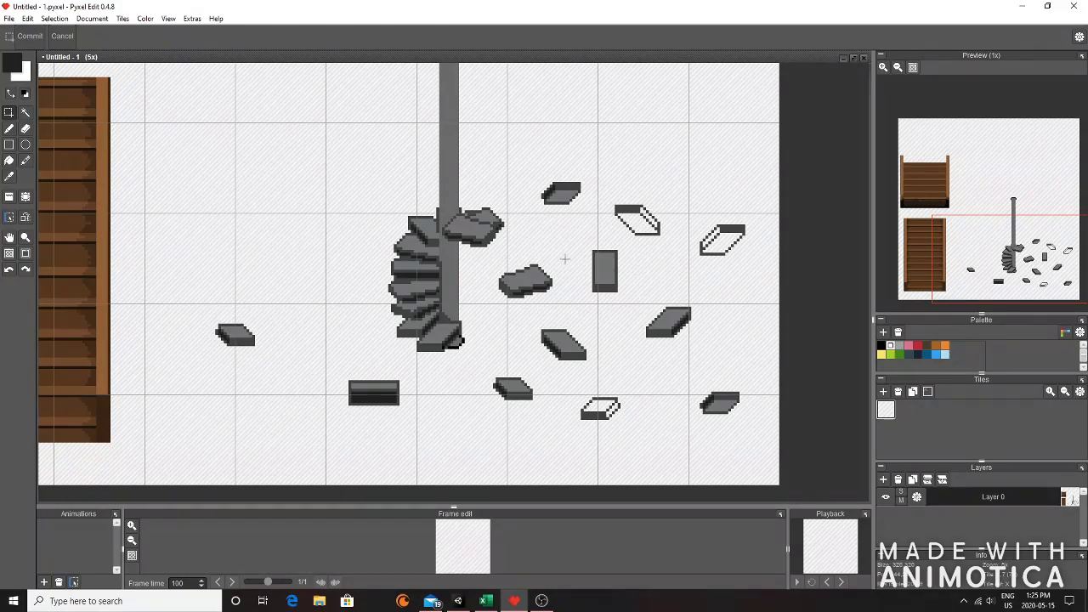
key(ctrl+z)
key(ctrl+z)
key(ctrl+z)
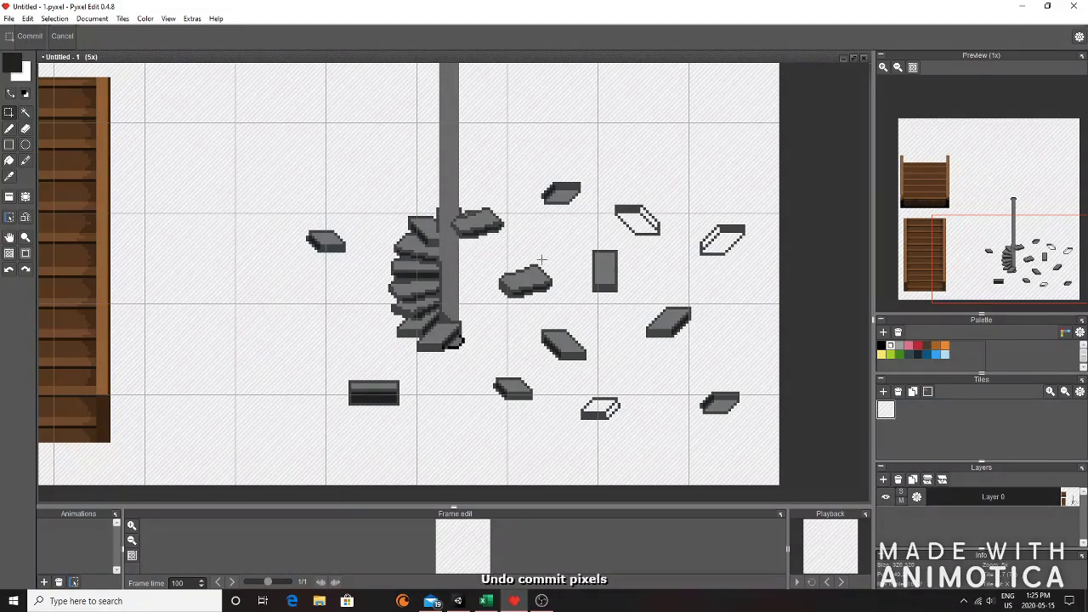
- Copy the irregular block into the blank area left of the spiral and mirror it horizontally
drag(490, 257, 571, 307)
key(ctrl+c)
key(ctrl+v)
click(54, 19)
click(89, 72)
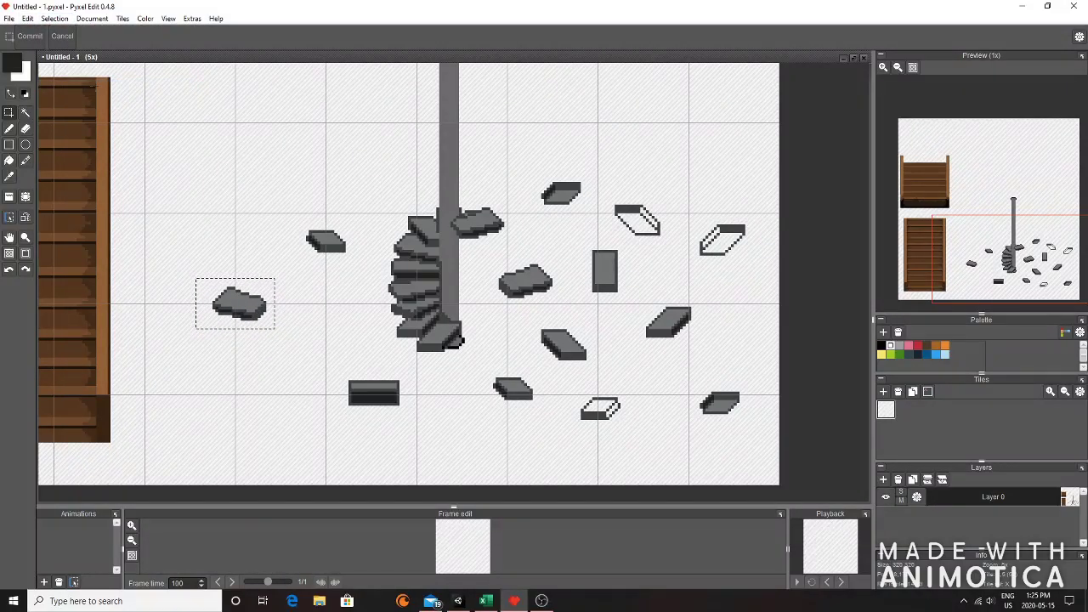
- Place a copy of the mirrored irregular block over the step right of the pole and move the small filled block across the pole beside it
key(ctrl+c)
key(ctrl+v)
drag(501, 239, 479, 229)
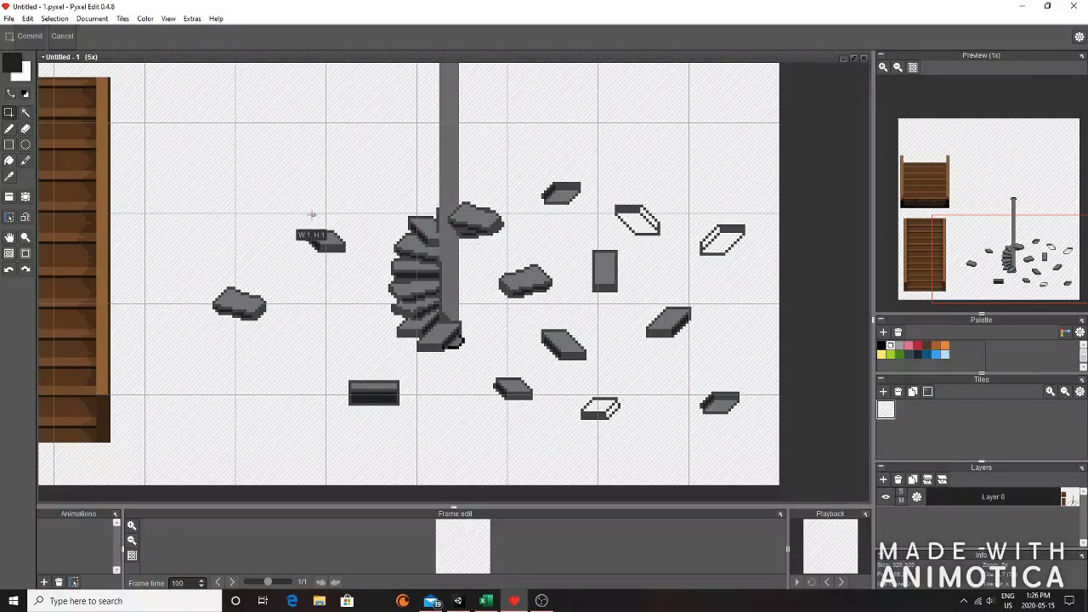
mouse_move(296, 223)
mouse_down()
mouse_move(366, 260)
mouse_move(459, 210)
mouse_move(302, 233)
mouse_move(300, 255)
mouse_move(422, 233)
mouse_move(448, 207)
mouse_move(464, 224)
mouse_up()
click(329, 280)
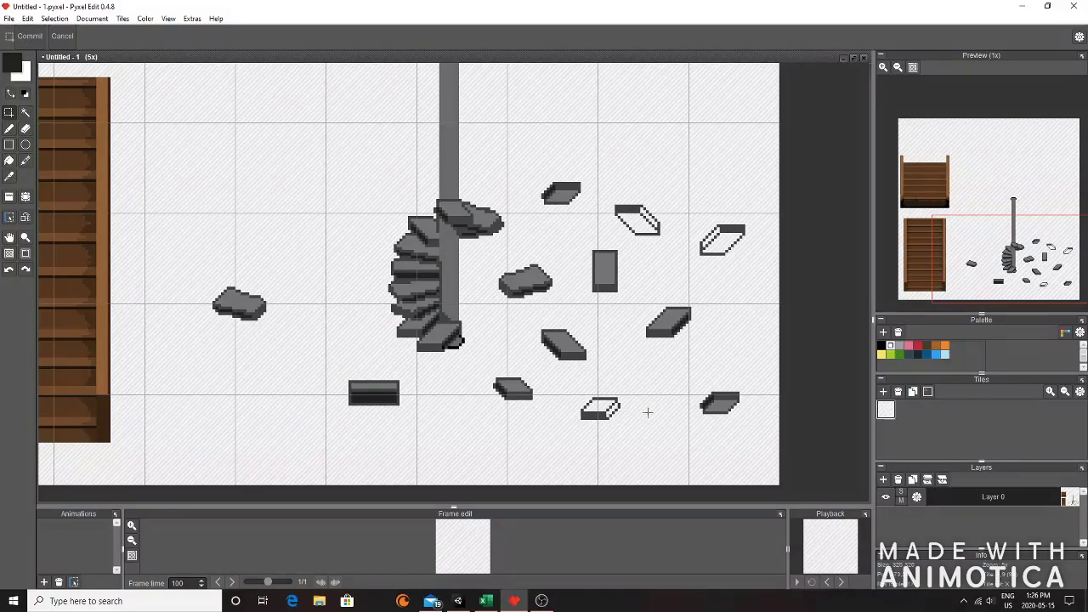
drag(689, 382, 757, 422)
key(ctrl+c)
key(ctrl+v)
mouse_move(473, 228)
mouse_down()
mouse_move(440, 195)
mouse_move(677, 443)
mouse_up()
key(ctrl+z)
- Fill the three remaining outlined blocks with mid-grey tops and near-black sides
click(8, 160)
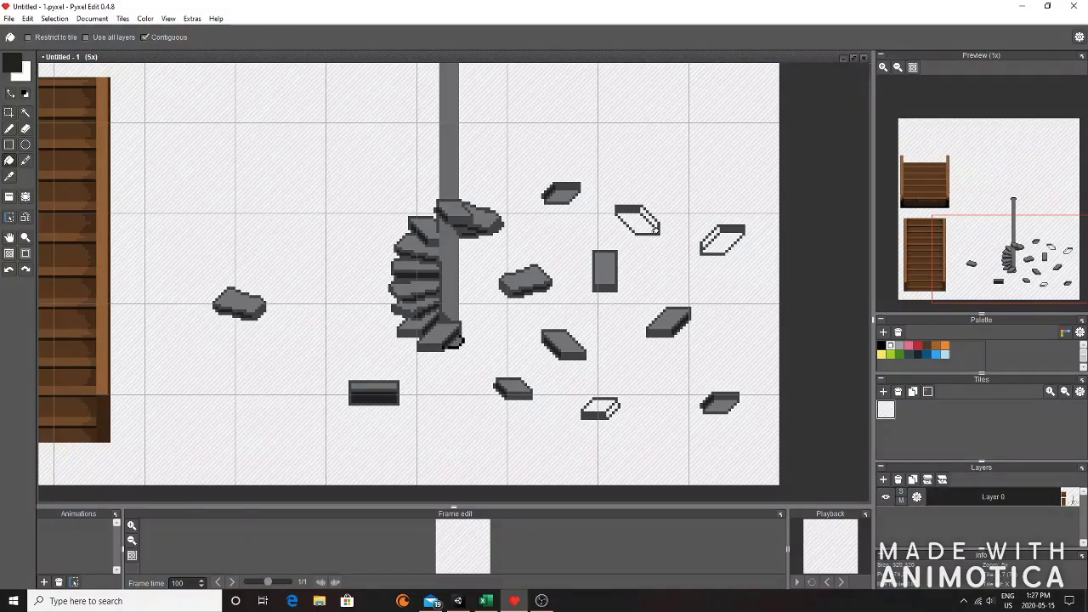
alt+click(655, 228)
click(641, 219)
right_click(523, 290)
click(654, 220)
click(716, 234)
right_click(605, 265)
click(725, 247)
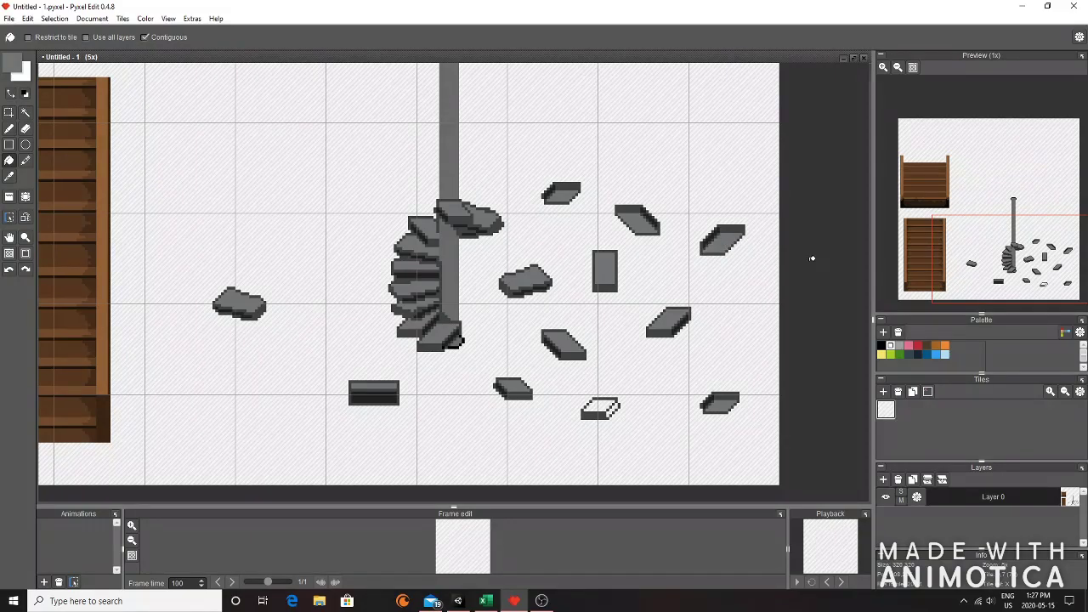
click(599, 404)
right_click(653, 218)
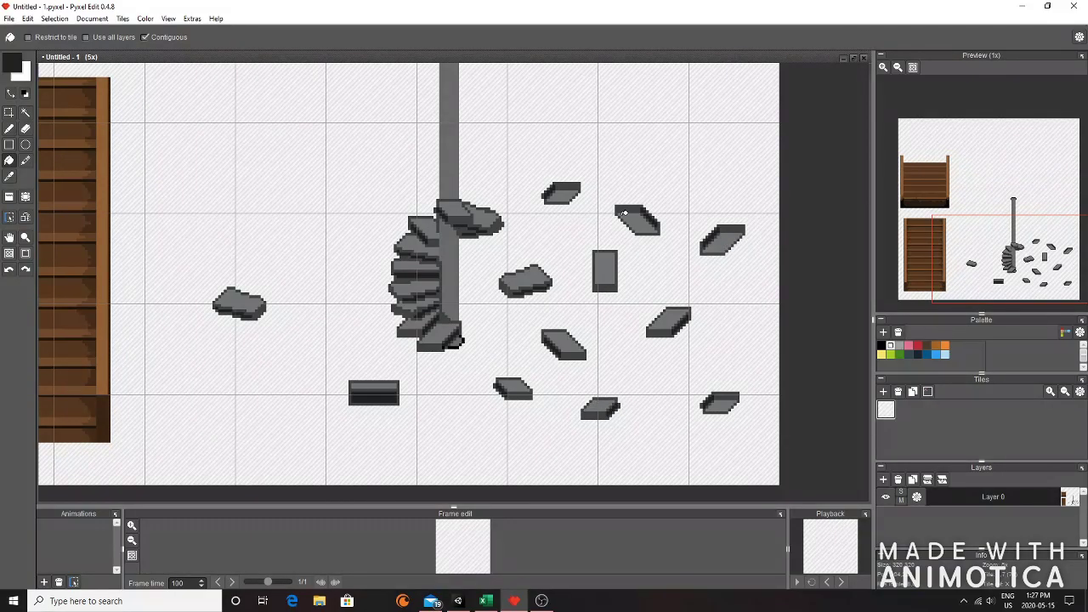
click(10, 114)
drag(486, 254, 562, 306)
click(620, 202)
drag(606, 197, 299, 218)
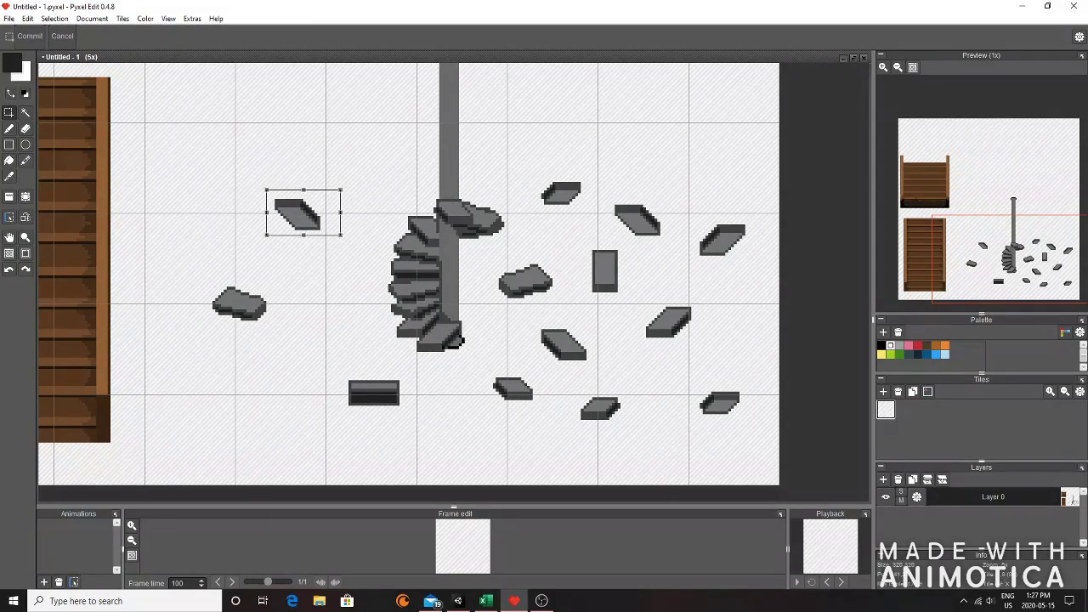
key(ctrl+z)
drag(526, 314, 606, 363)
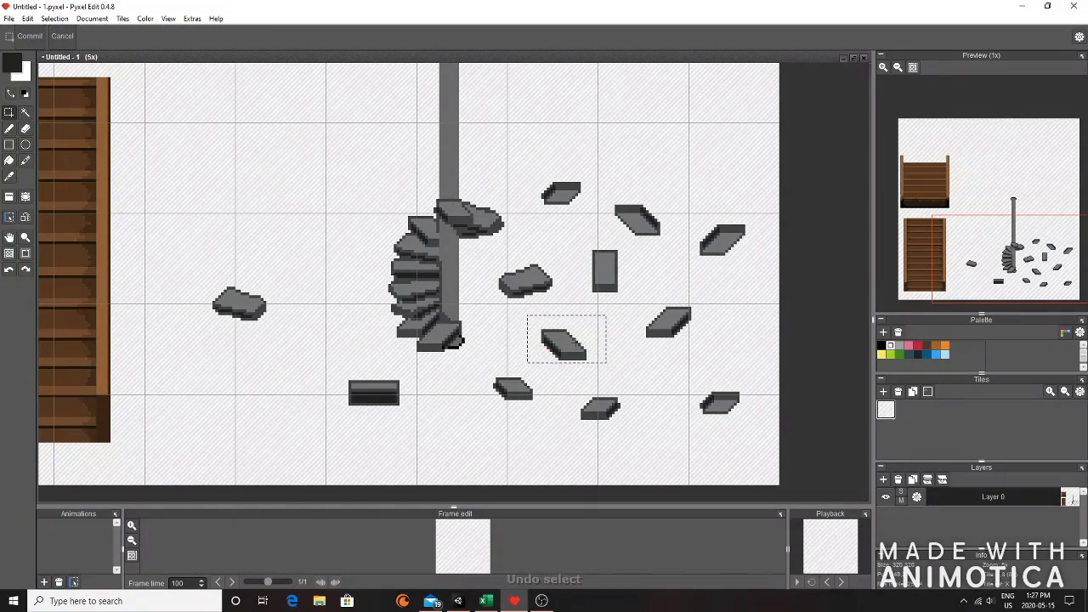
- Copy a slanted block from the loose pieces, rotate it slightly and place it against the pole above the spiral's top left step
drag(643, 303, 711, 335)
key(ctrl+c)
key(ctrl+v)
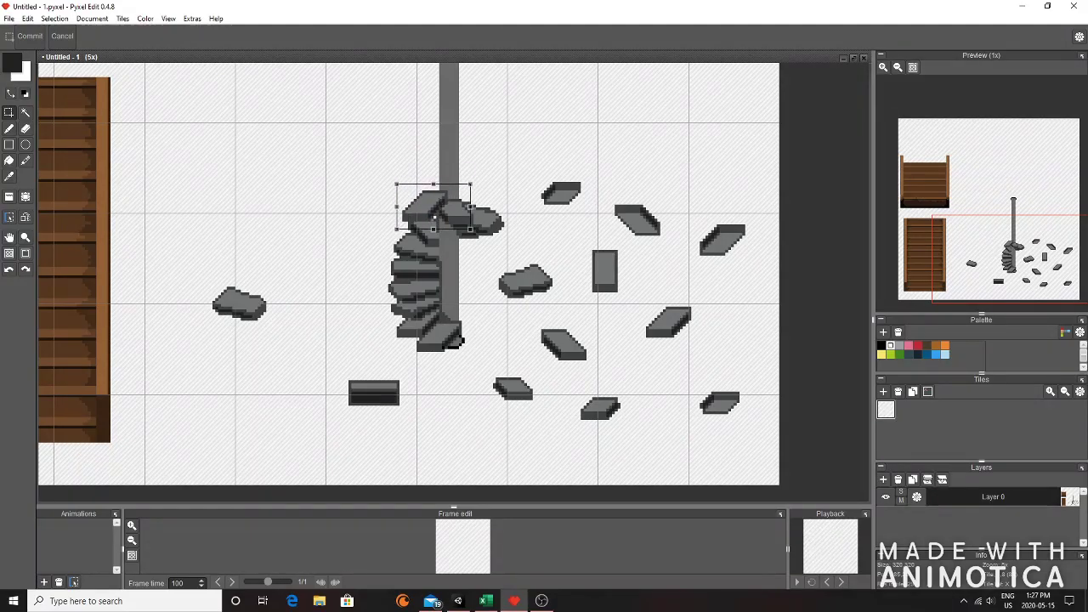
drag(436, 207, 295, 191)
drag(341, 225, 439, 219)
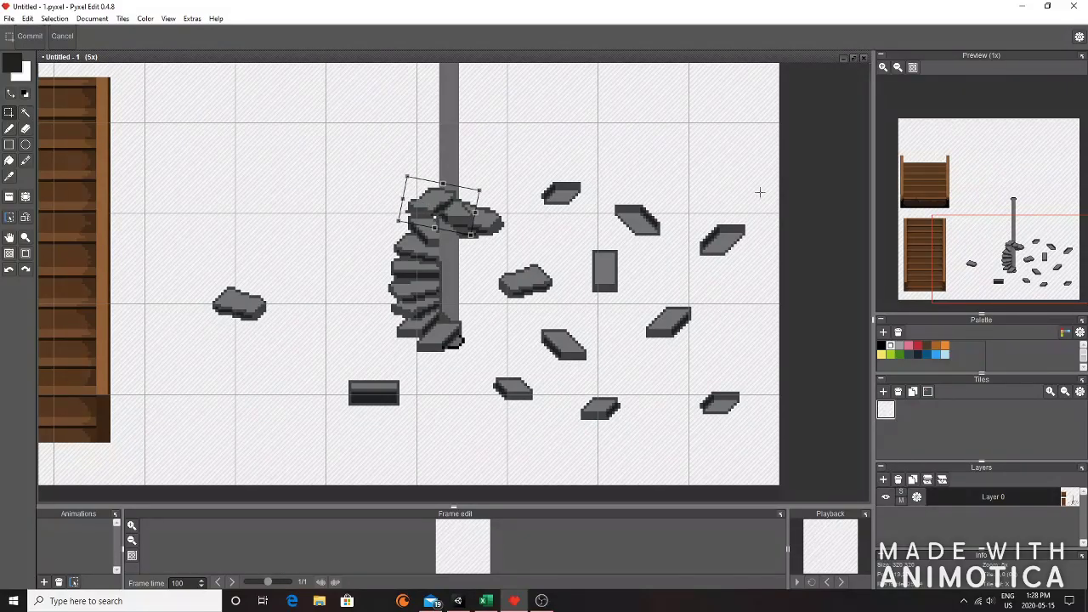
drag(489, 248, 456, 222)
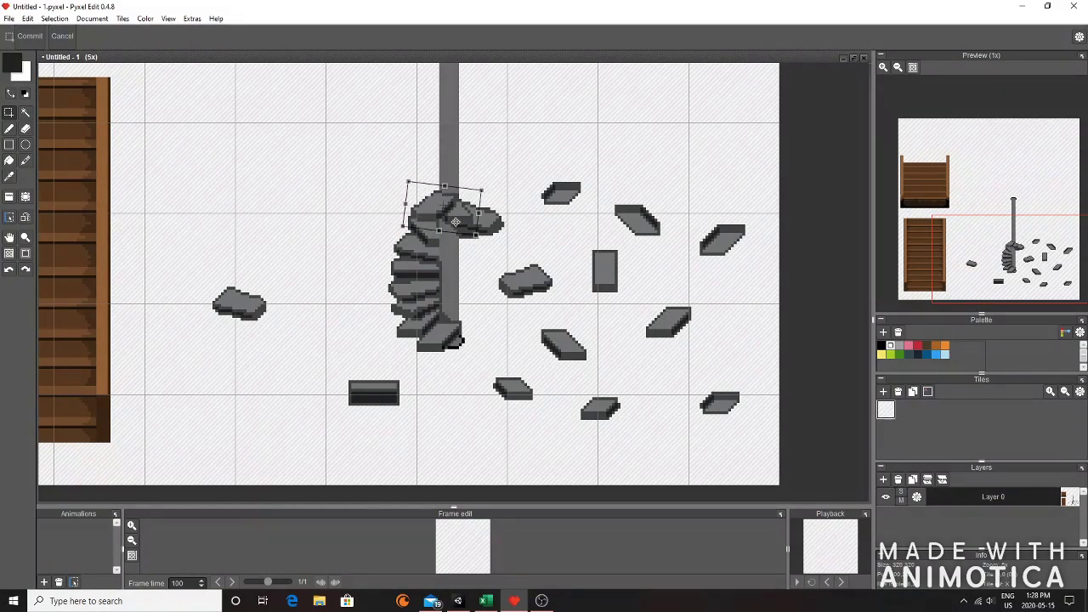
click(341, 253)
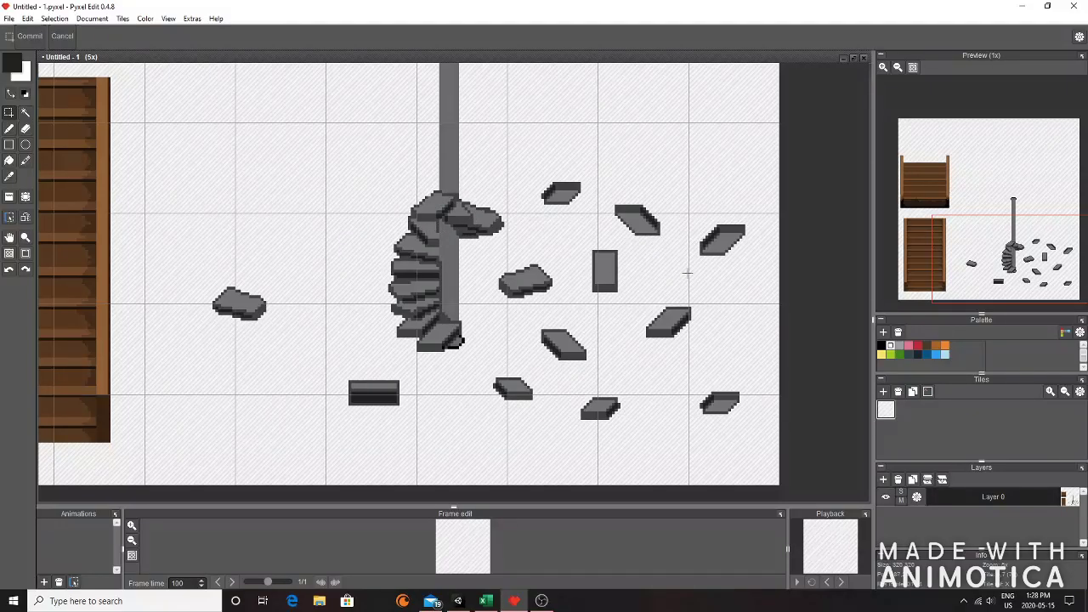
- Add another slightly rotated slanted block against the pole's left side, above the step just placed
mouse_move(567, 395)
mouse_down()
mouse_move(617, 384)
mouse_move(631, 425)
mouse_move(427, 196)
mouse_move(384, 205)
mouse_up()
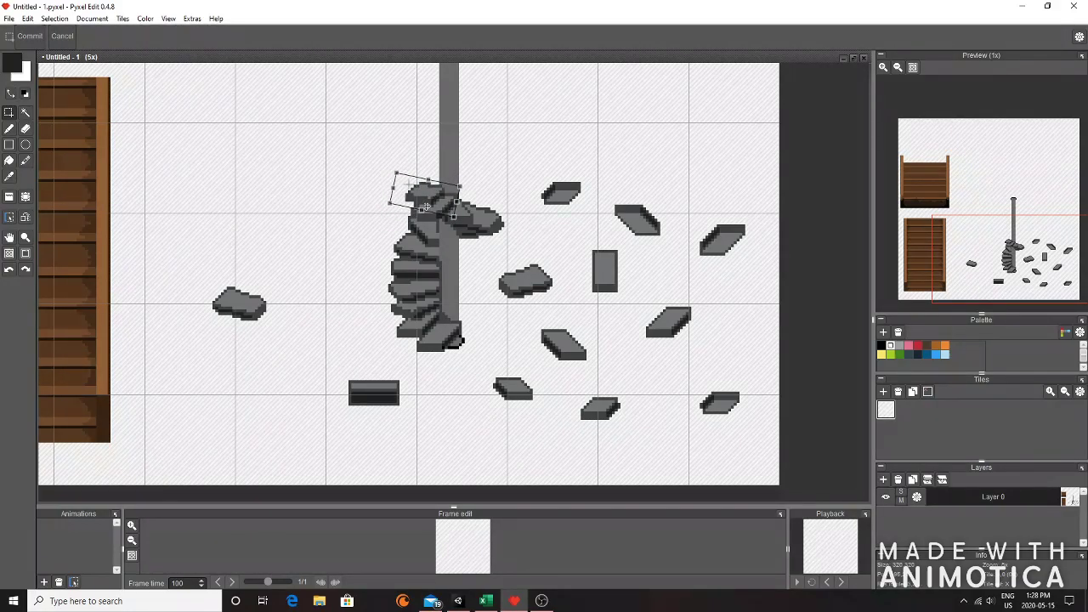
drag(389, 203, 390, 167)
drag(432, 203, 464, 179)
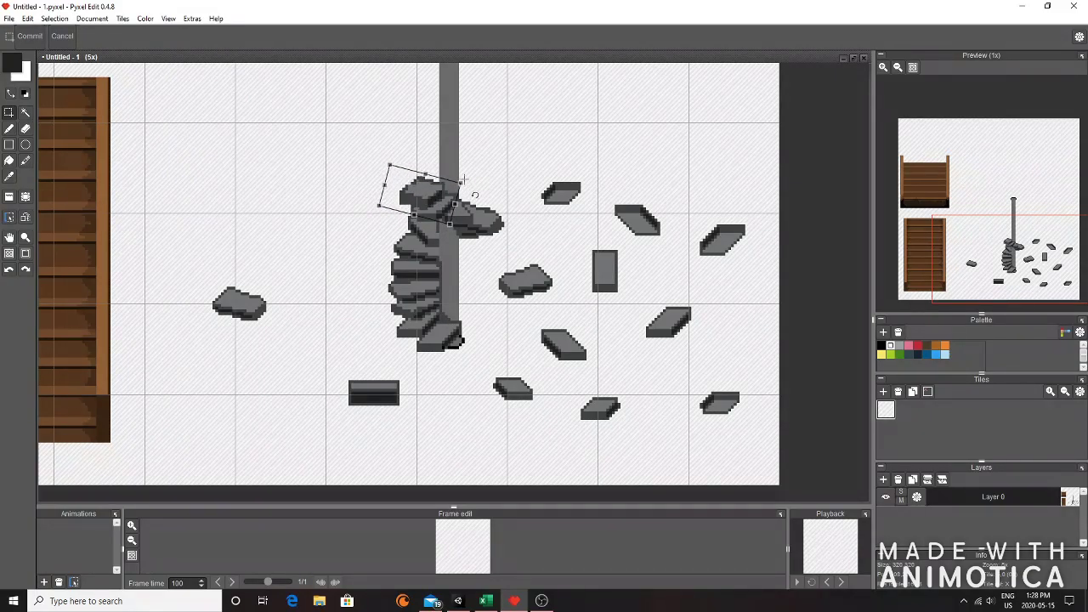
click(655, 383)
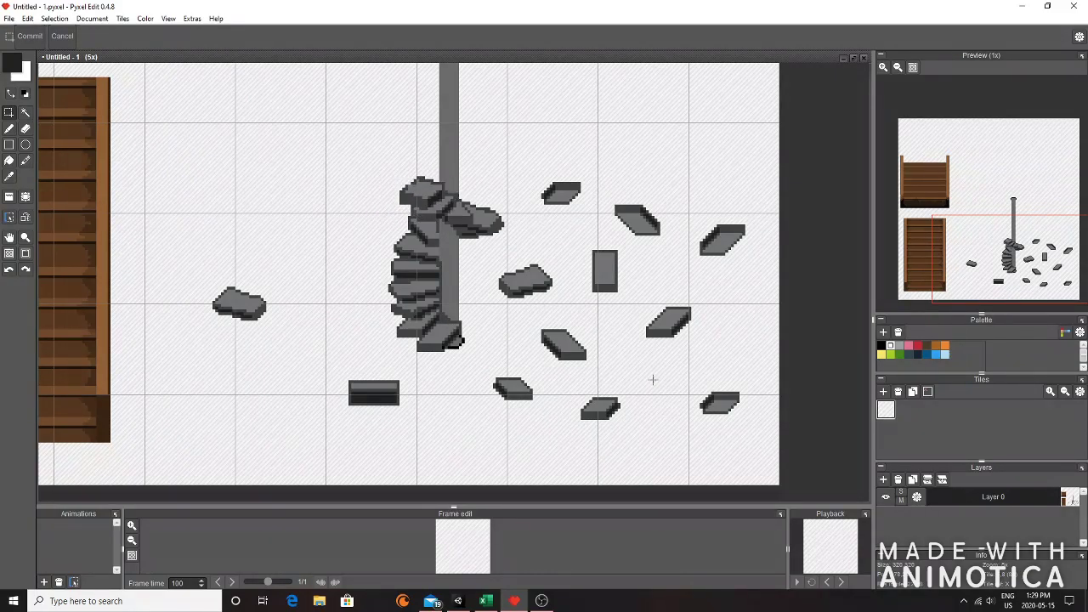
- Place a copy of the unmirrored irregular block as the next step up on the pole's left side
drag(492, 257, 446, 222)
scroll(556, 264, down, 2)
scroll(545, 205, up, 2)
key(ctrl+c)
key(ctrl+v)
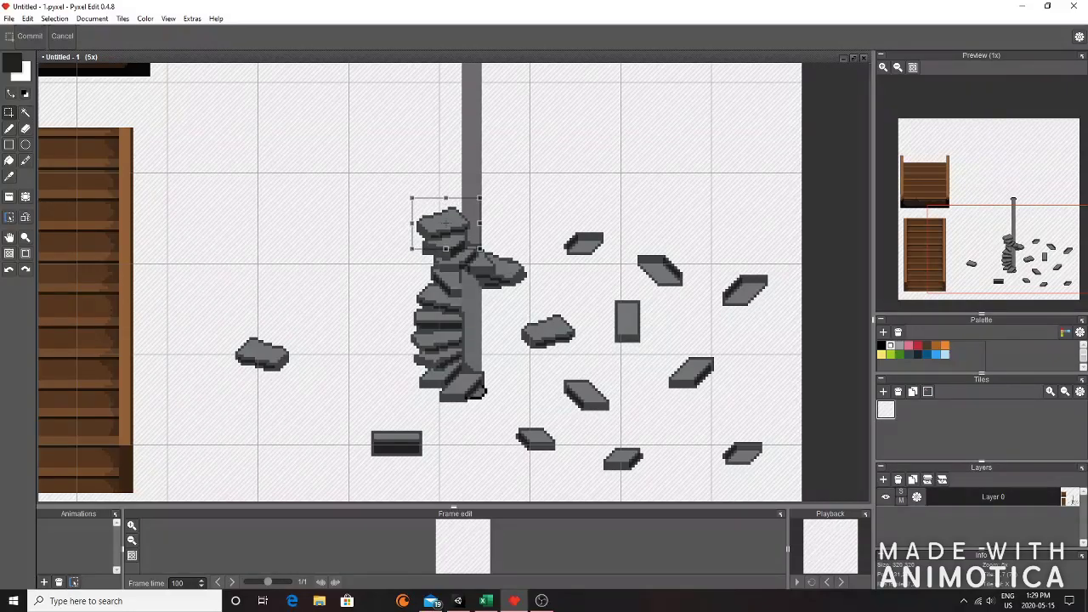
- Place a copy of the mirrored irregular block on top of the stack as the next step on the pole's left side
click(228, 318)
drag(221, 329, 454, 199)
key(ctrl+c)
key(ctrl+v)
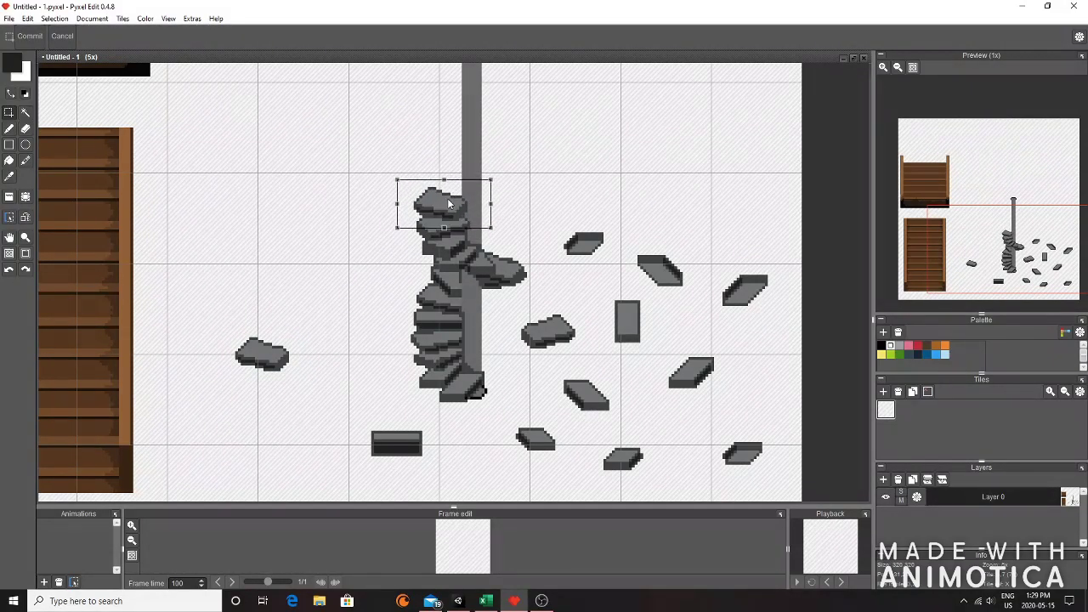
scroll(454, 203, up, 3)
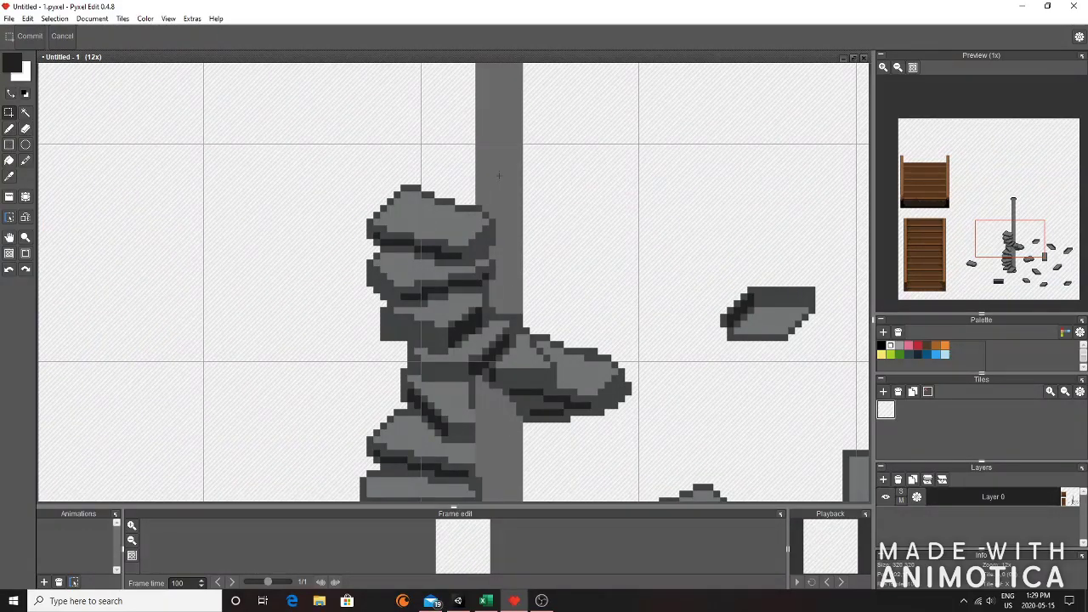
- Paint over the top step's overlap on the pole with the pole's grey so the step ends at the pole's left edge
click(13, 129)
right_click(505, 186)
mouse_move(492, 222)
mouse_down()
mouse_move(488, 241)
mouse_move(473, 202)
mouse_up()
key(e)
key(ctrl+z)
key(ctrl+z)
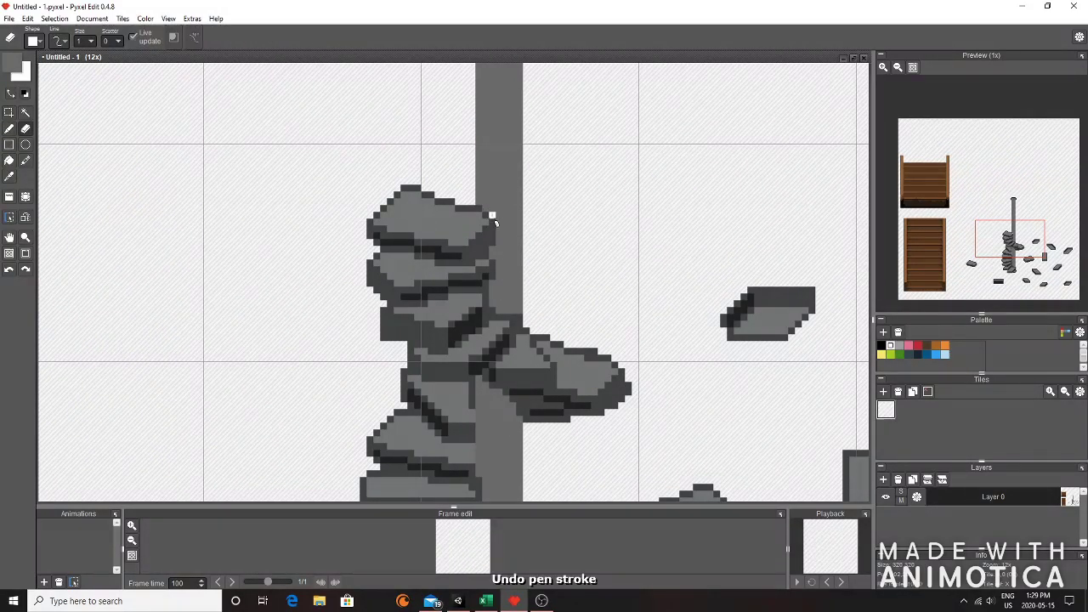
key(b)
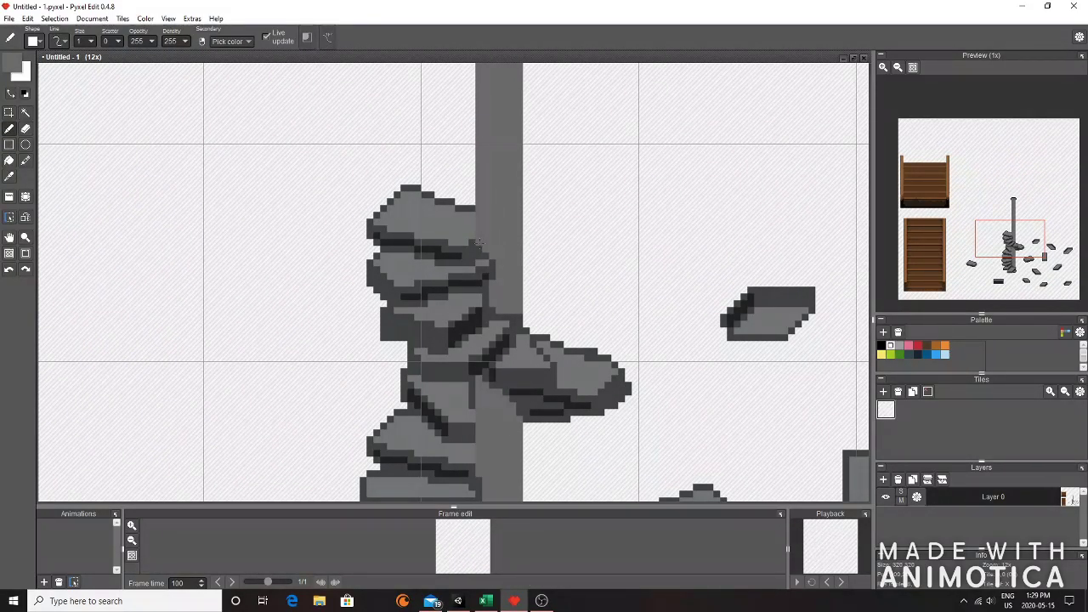
- Copy the slanted block beside the spiral's base and place it on top of the stack as the next step against the pole
scroll(481, 242, down, 4)
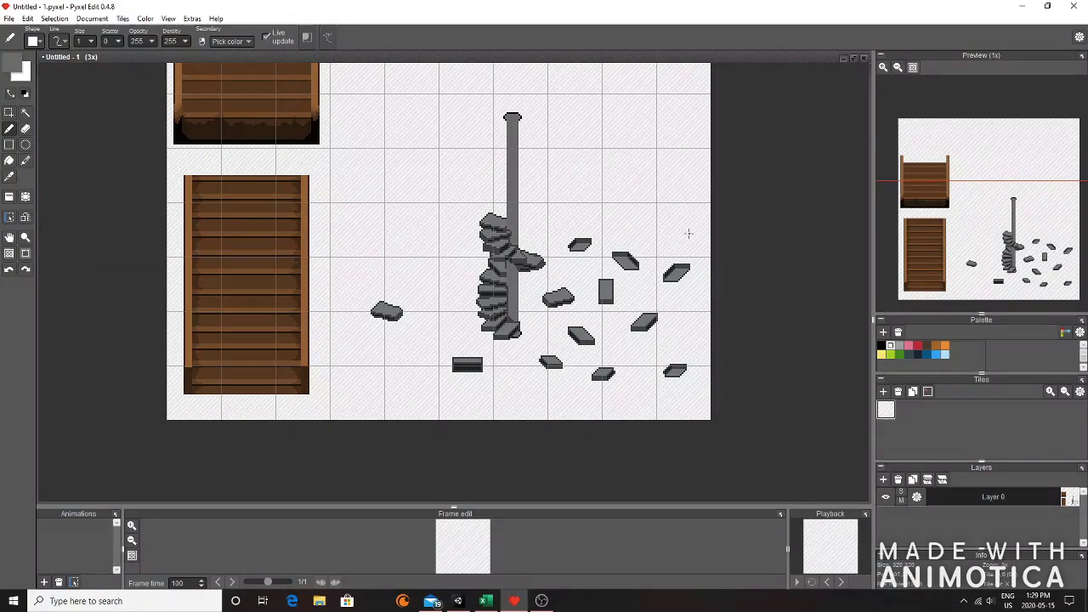
scroll(465, 206, up, 2)
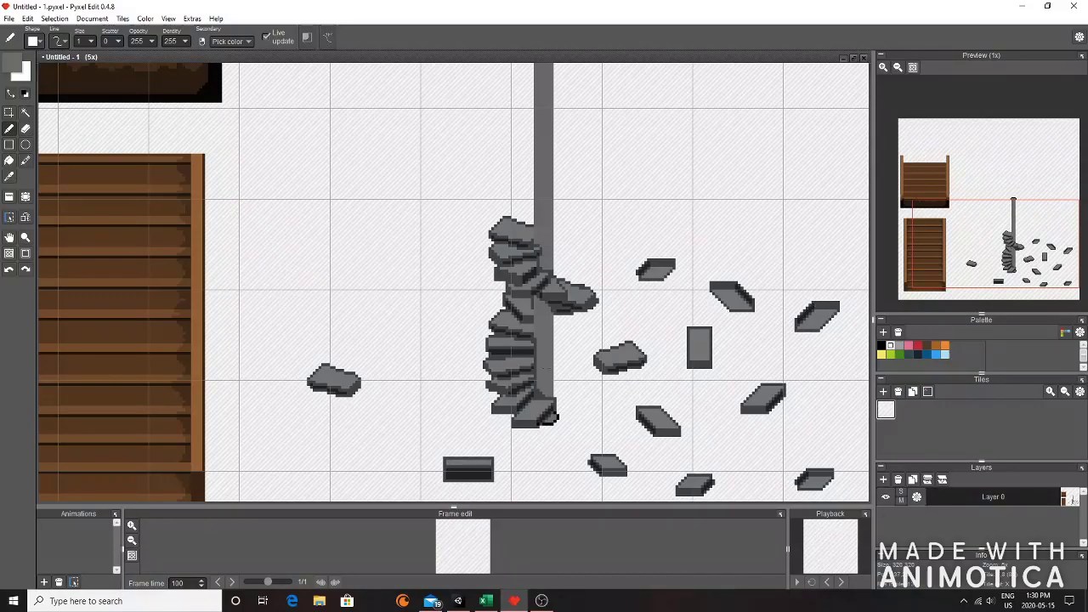
click(10, 112)
mouse_move(627, 395)
mouse_down()
mouse_move(707, 445)
mouse_move(537, 221)
mouse_up()
key(ctrl+c)
key(ctrl+v)
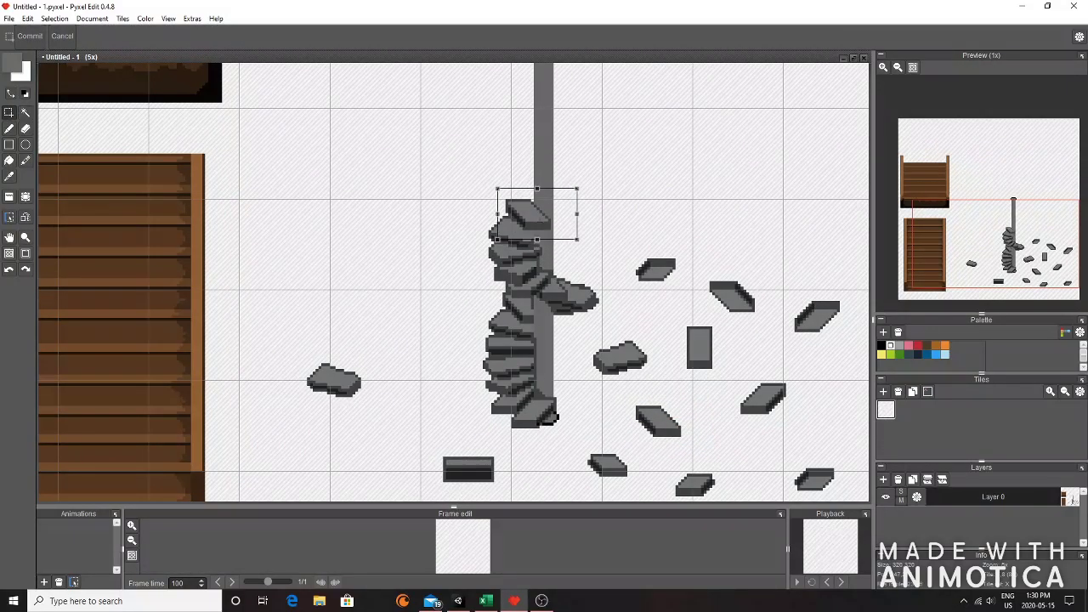
- Trim the new slanted step at the pole's left edge by painting its overlapping end in the pole's grey
scroll(606, 207, up, 2)
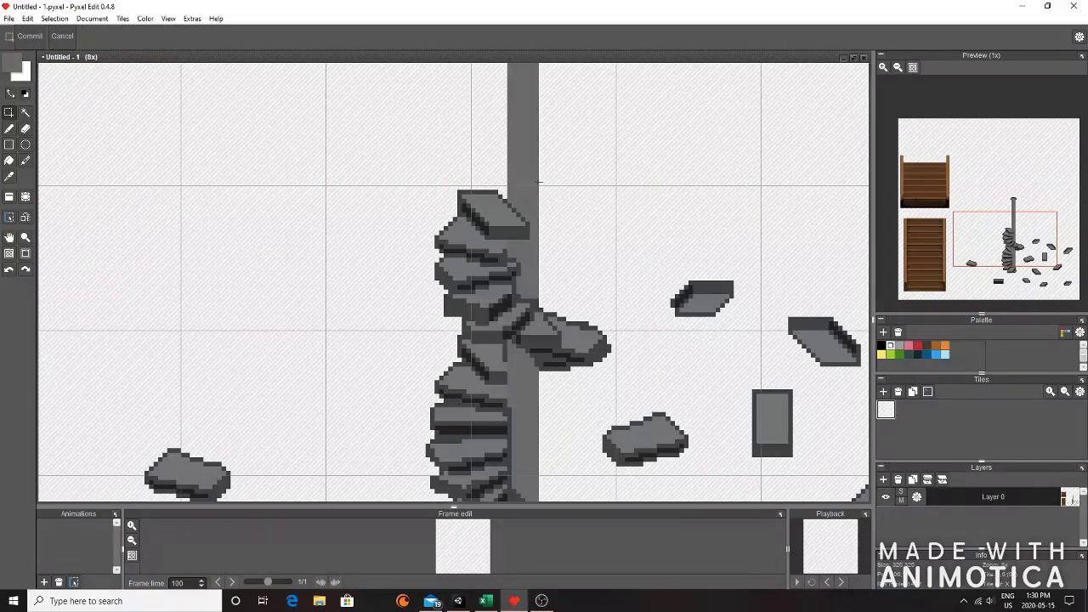
key(b)
drag(513, 236, 510, 209)
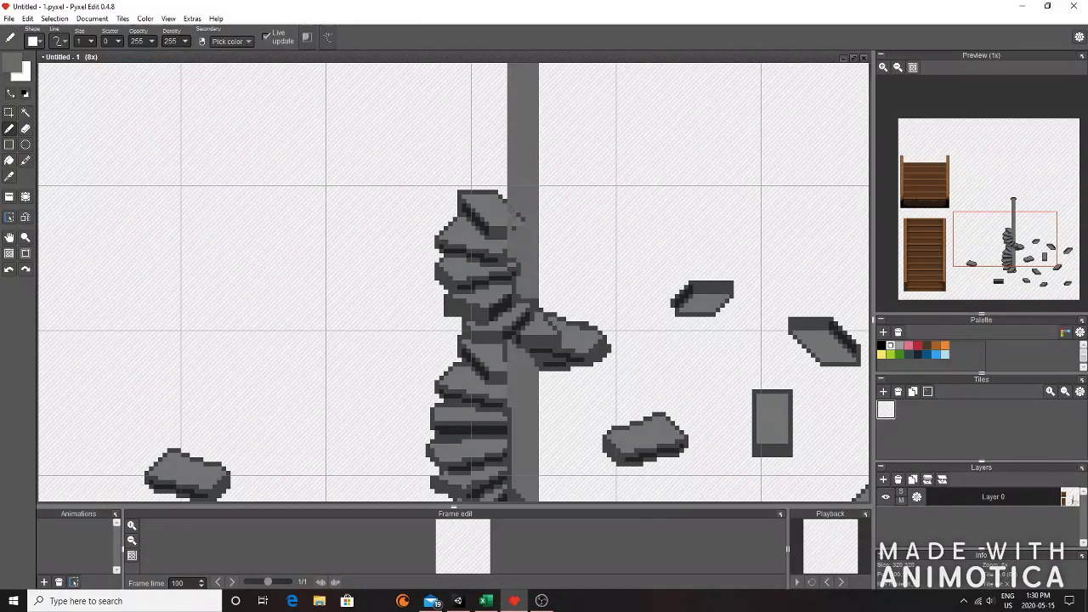
scroll(512, 224, down, 4)
scroll(491, 448, up, 1)
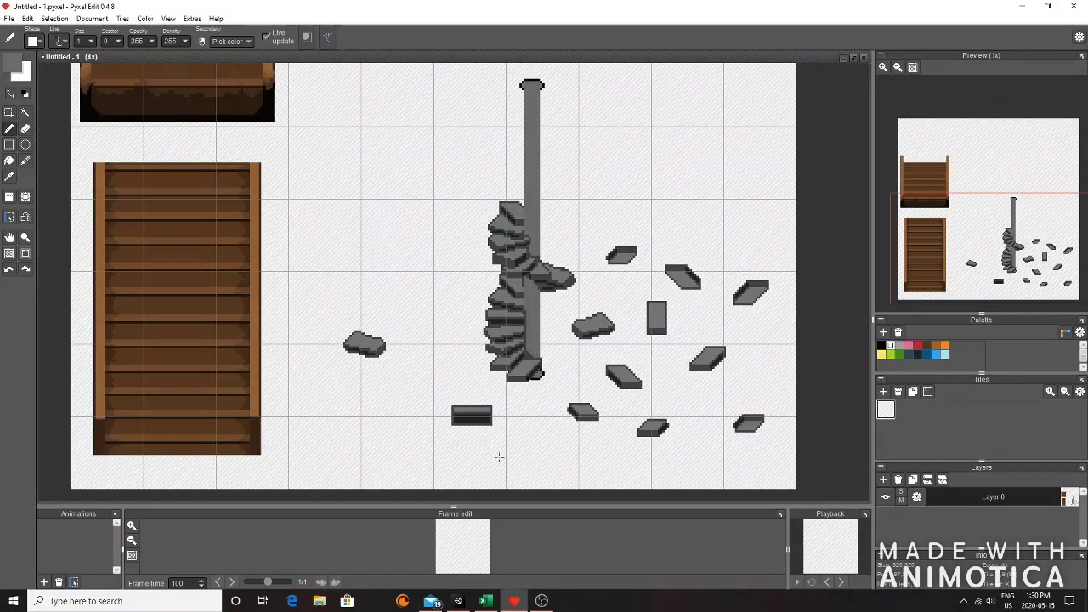